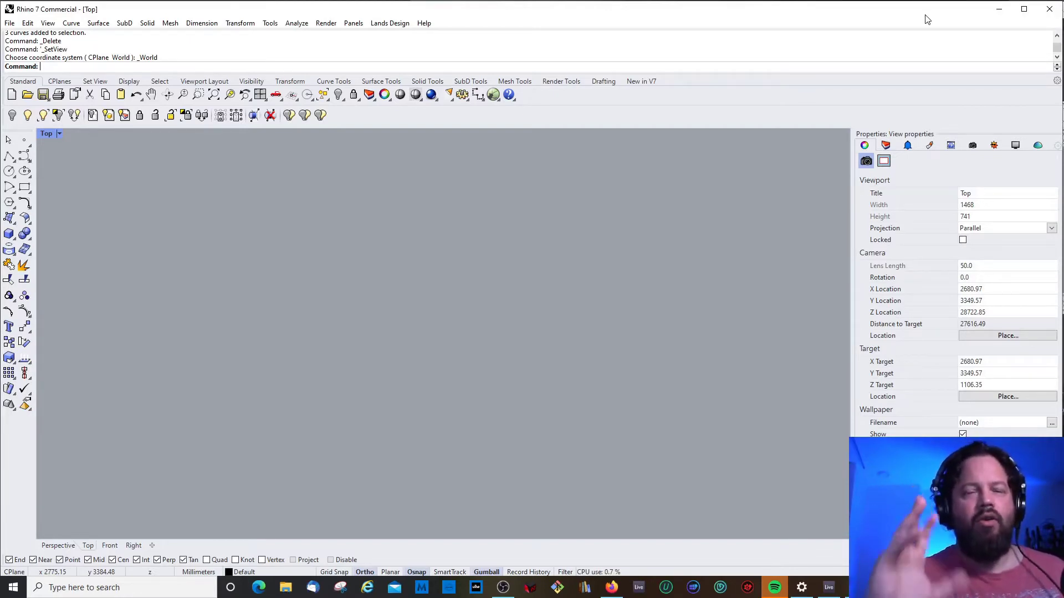
Step: Detach the Curve Tools flyout as a floating toolbar over the Top viewport and reshape it into a single row
click(492, 95)
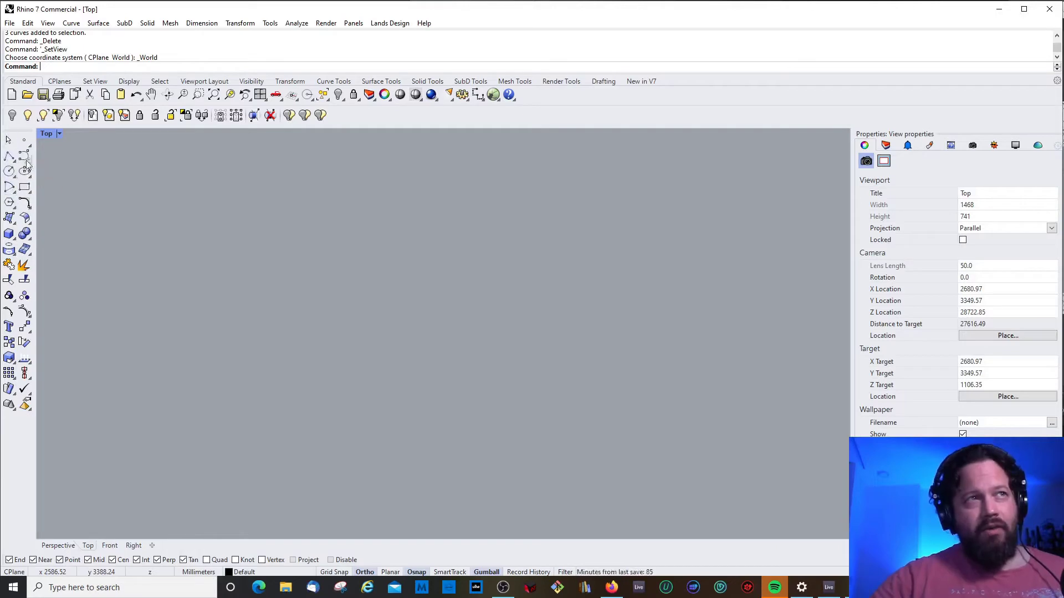
click(29, 210)
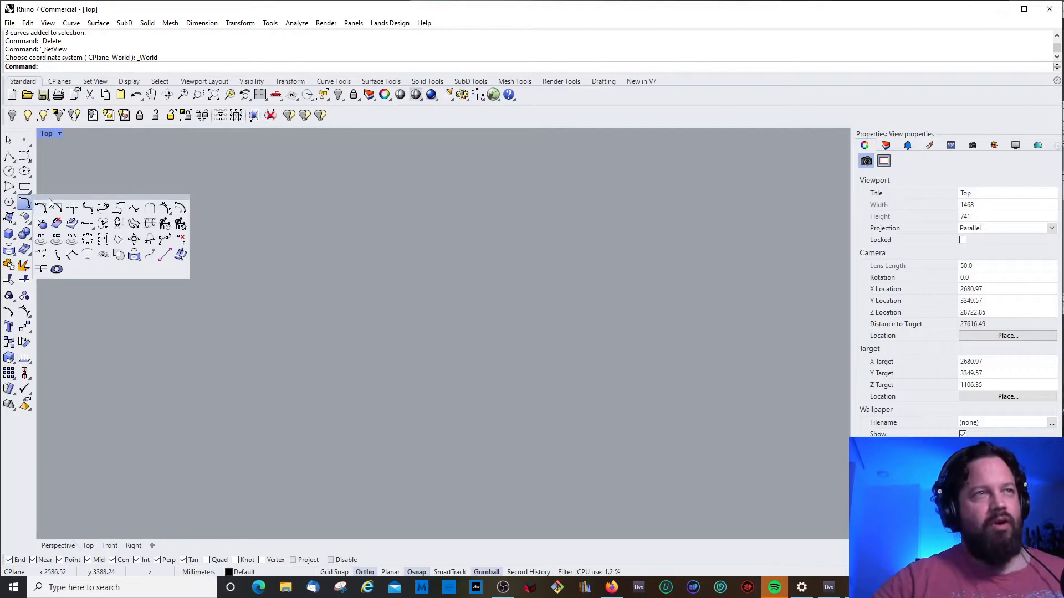
drag(49, 199, 316, 209)
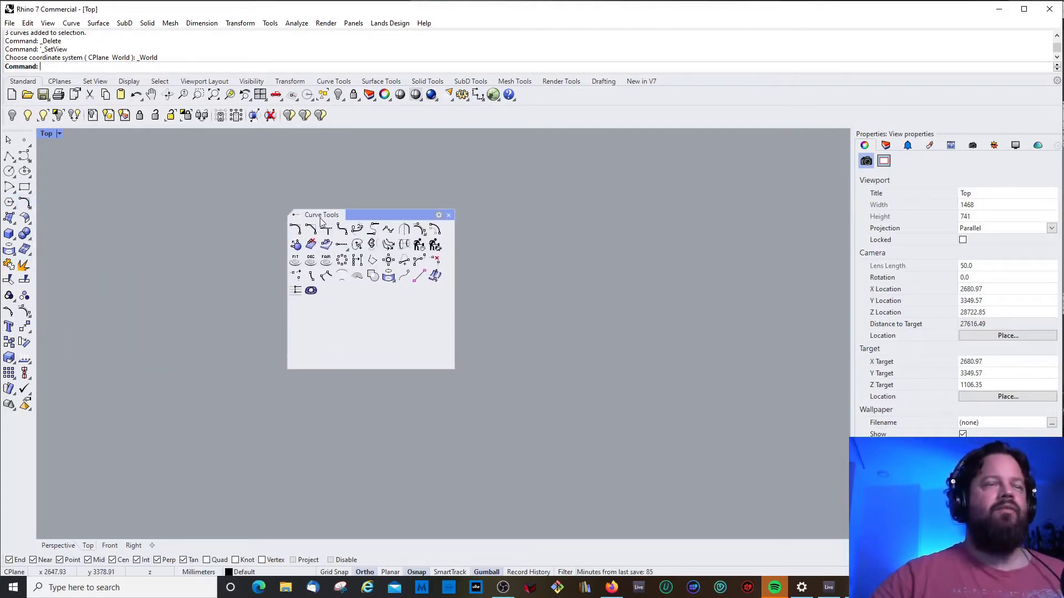
drag(322, 218, 128, 189)
drag(261, 245, 805, 246)
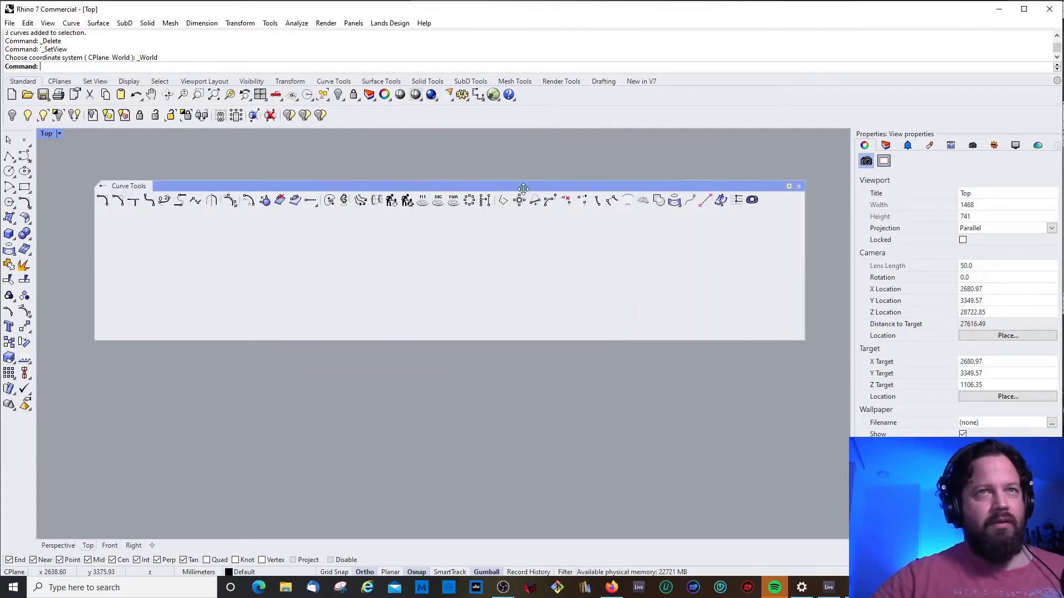
drag(523, 188, 476, 154)
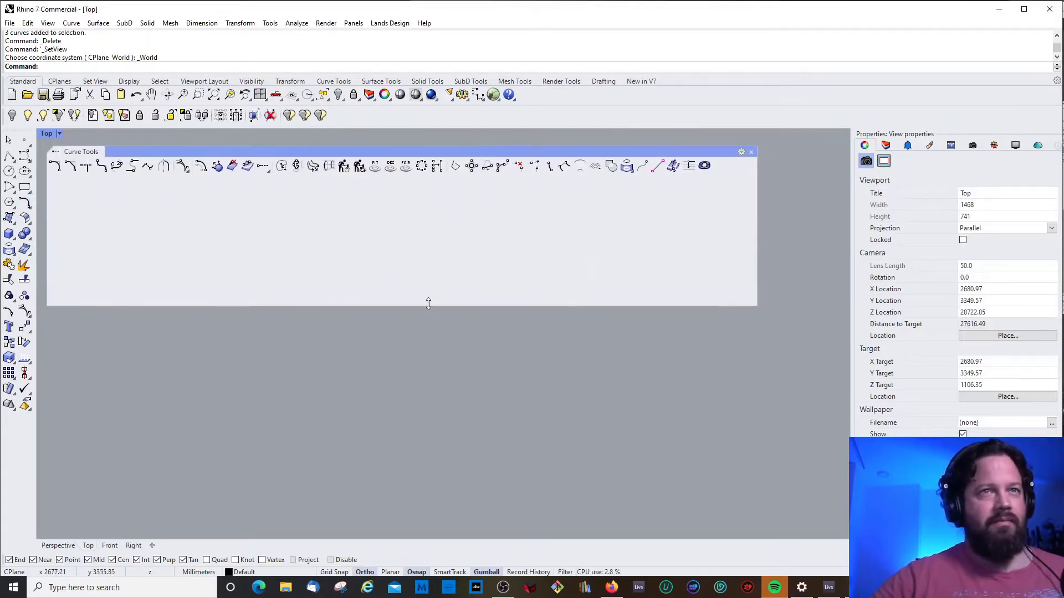
drag(428, 303, 443, 144)
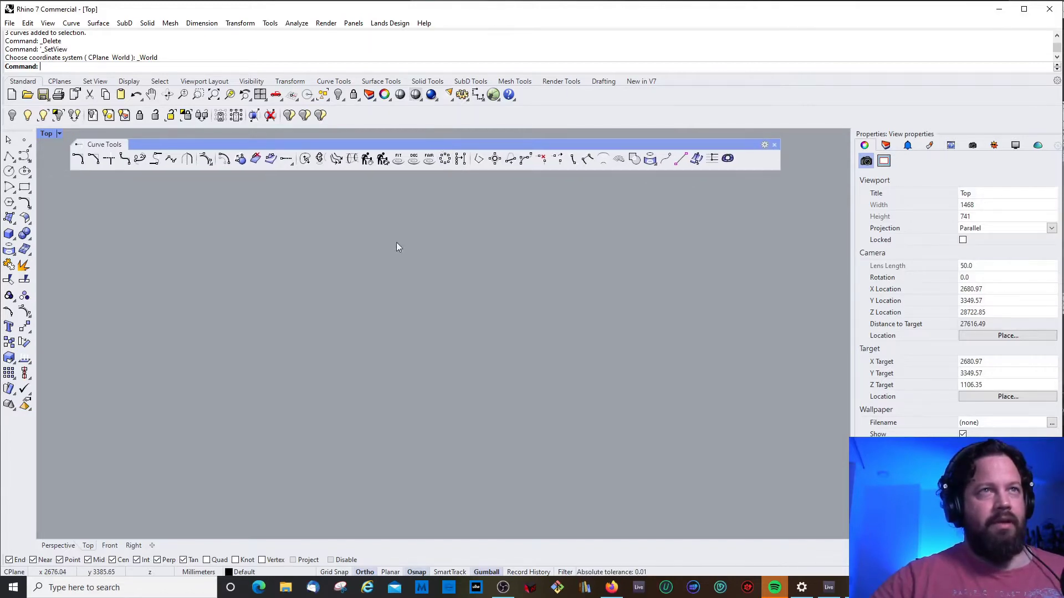
Step: Compare the docked Curve Tools set with its floating copy and close the floating toolbar
click(329, 82)
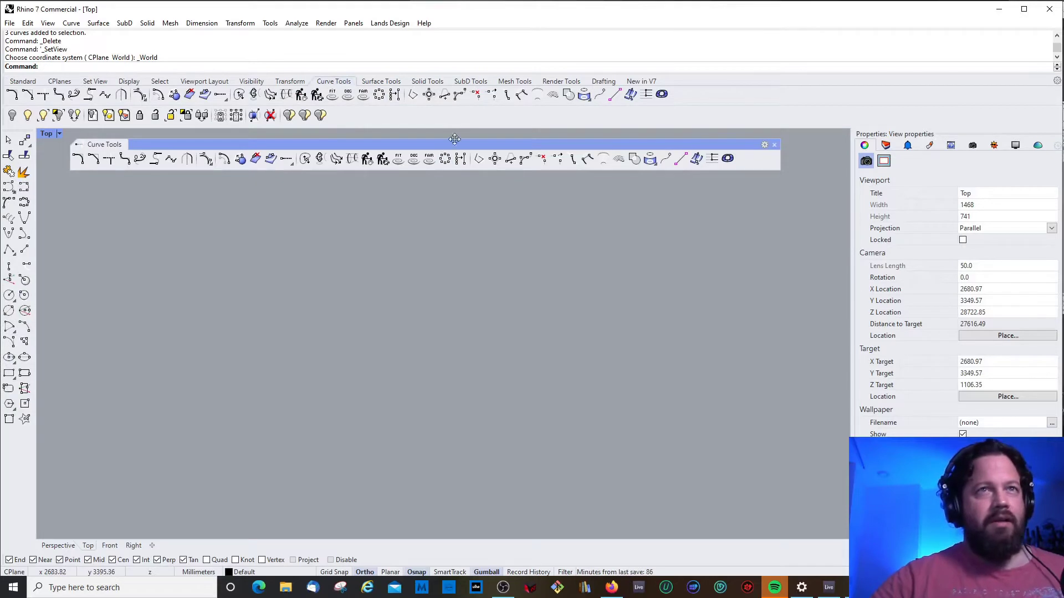
drag(456, 144, 394, 73)
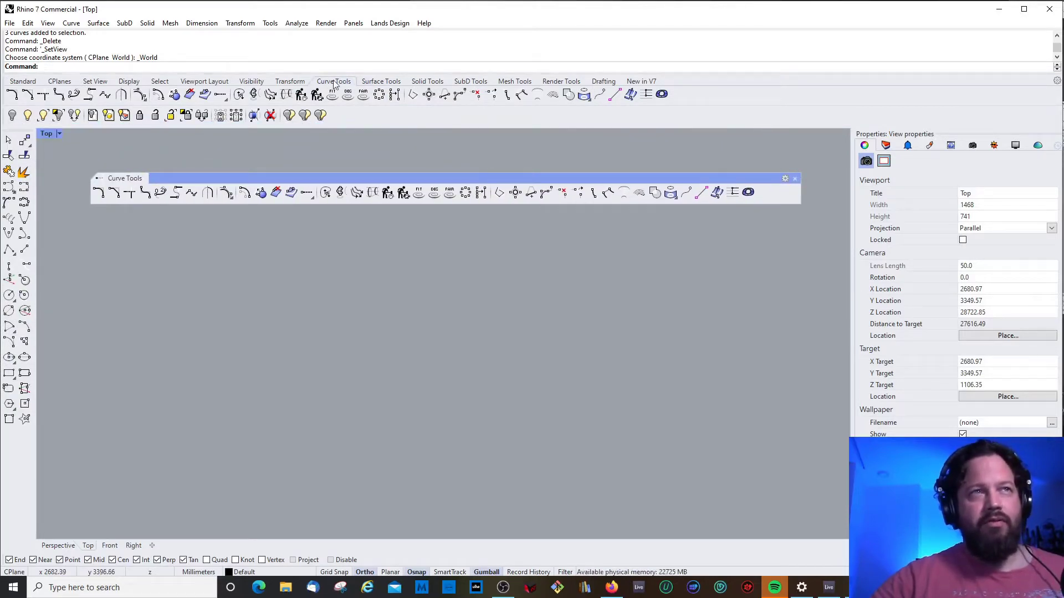
click(25, 82)
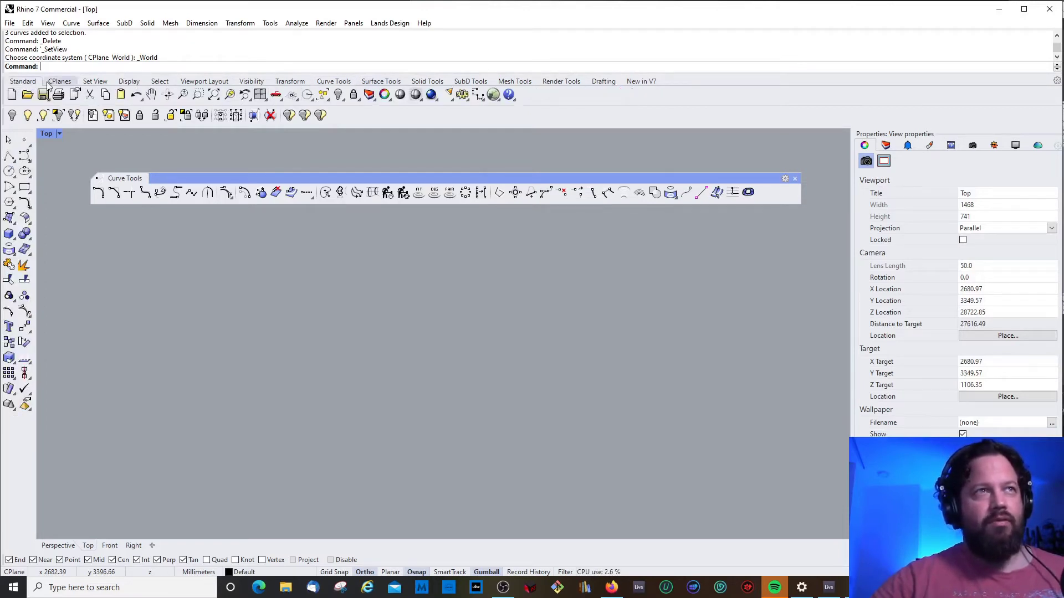
click(333, 82)
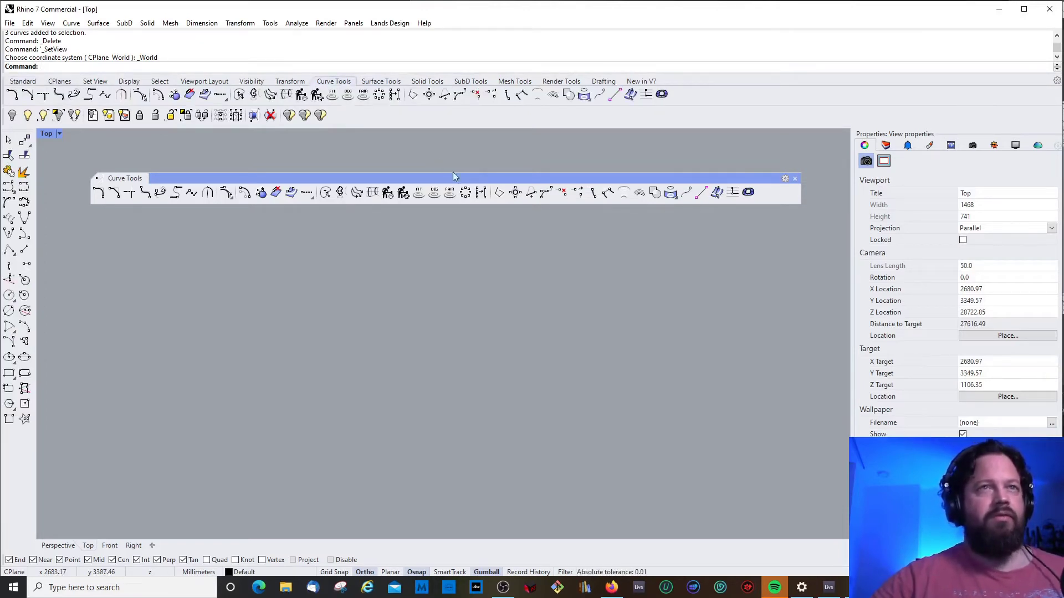
key(Delete)
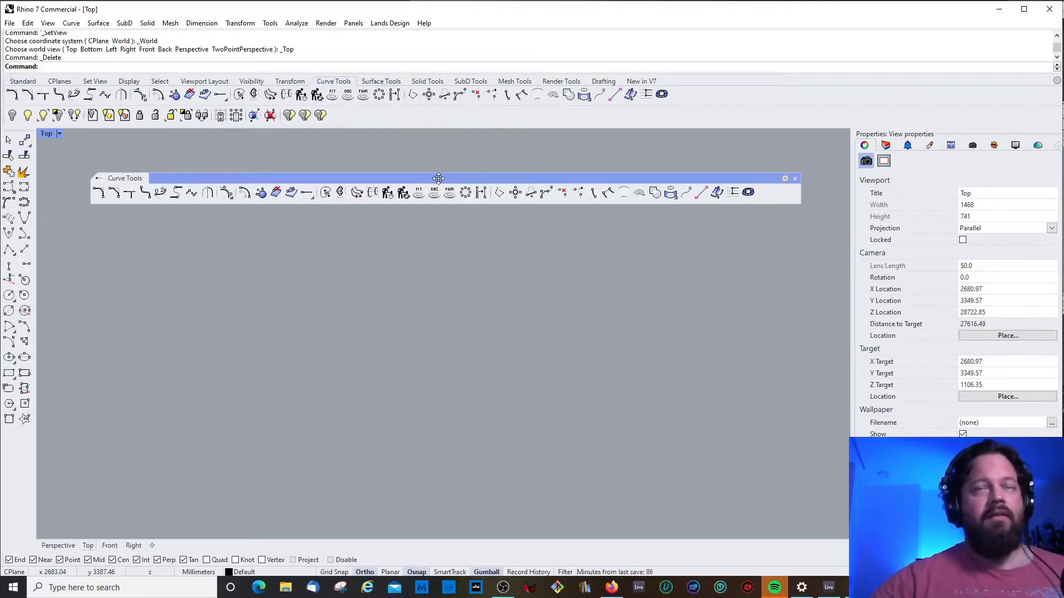
click(795, 179)
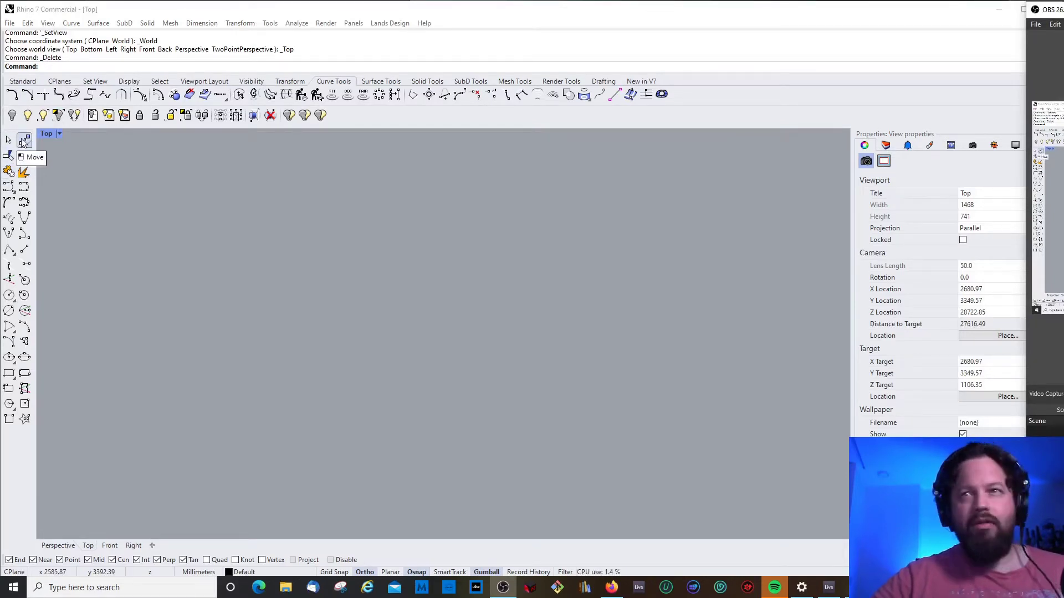
Step: Compare where the Move, Join and Split commands sit in the Standard and Curve Tools sets, ending on Curve Tools
click(23, 82)
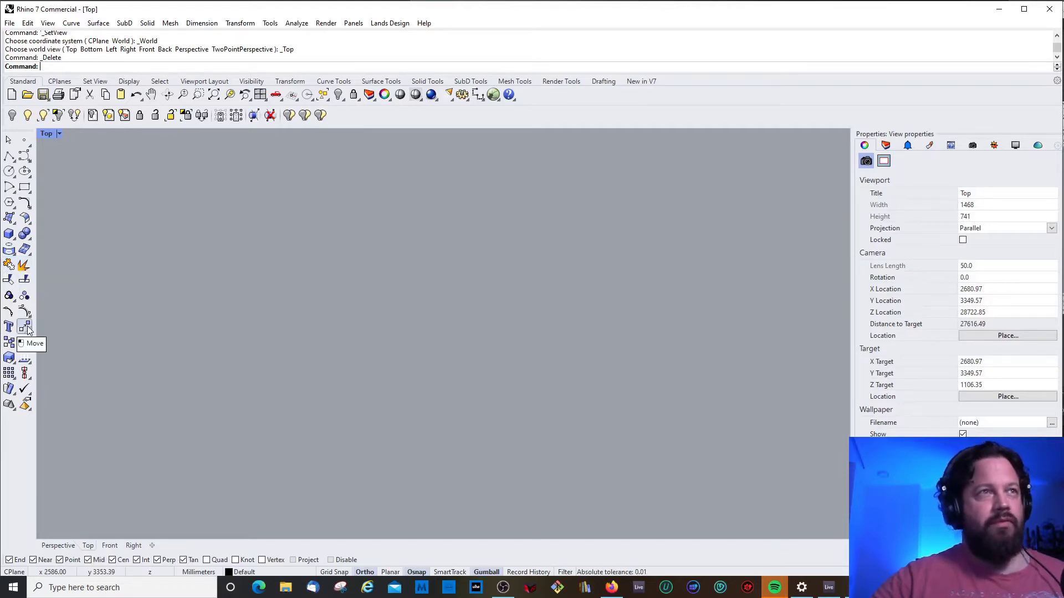
click(334, 81)
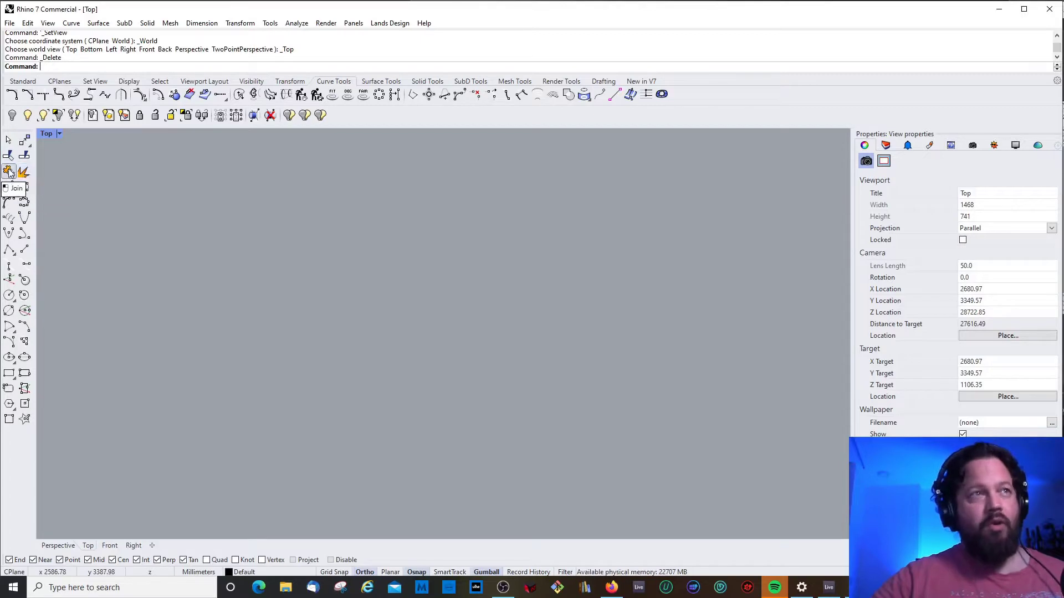
click(22, 81)
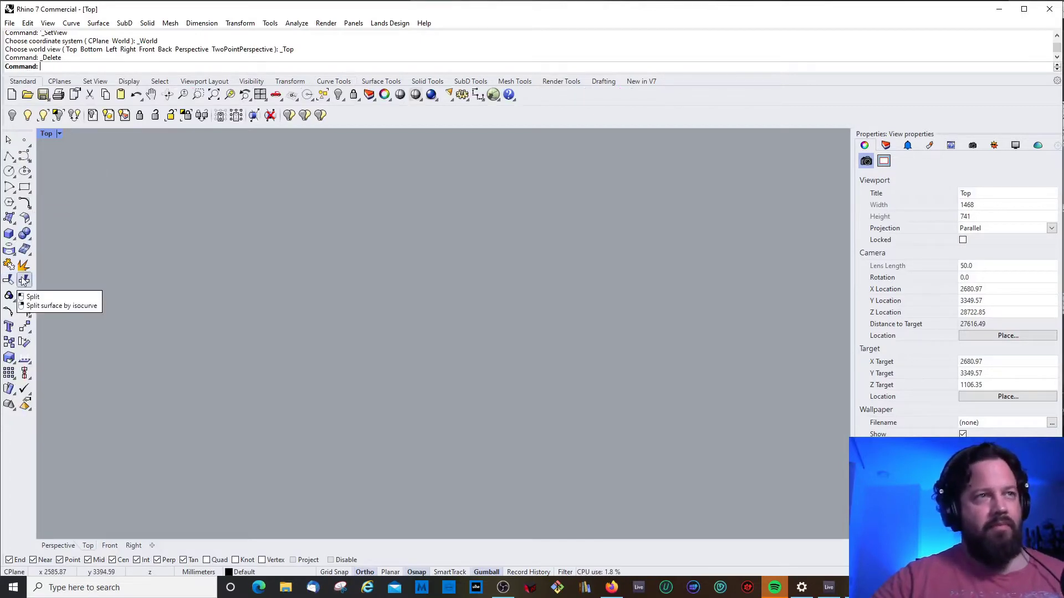
click(334, 82)
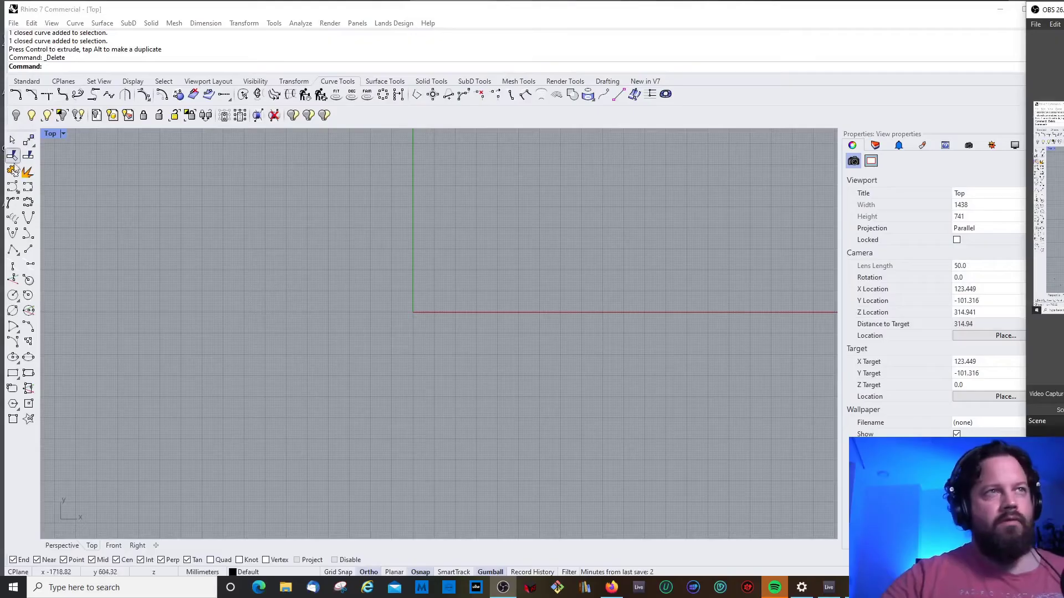
Step: Draw a circle by centre and diameter just left of the origin in the Top view and select it
click(12, 294)
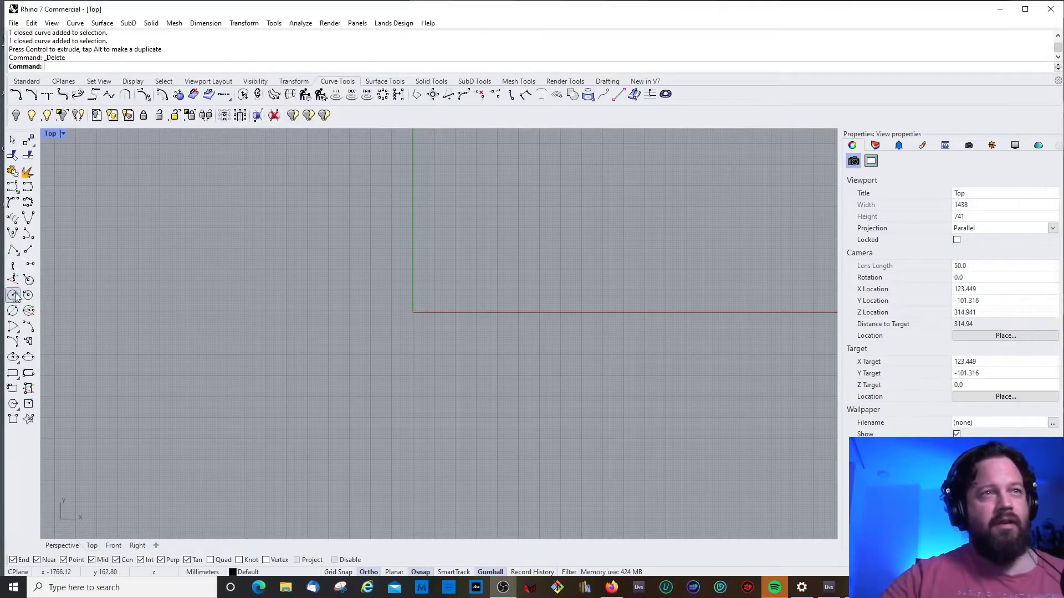
click(350, 322)
click(370, 341)
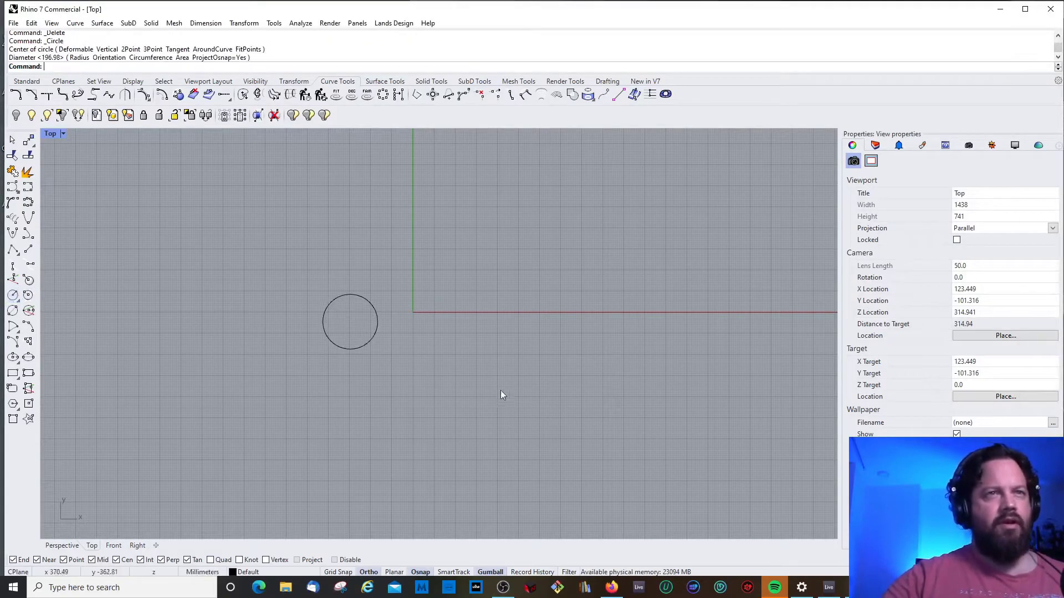
click(379, 326)
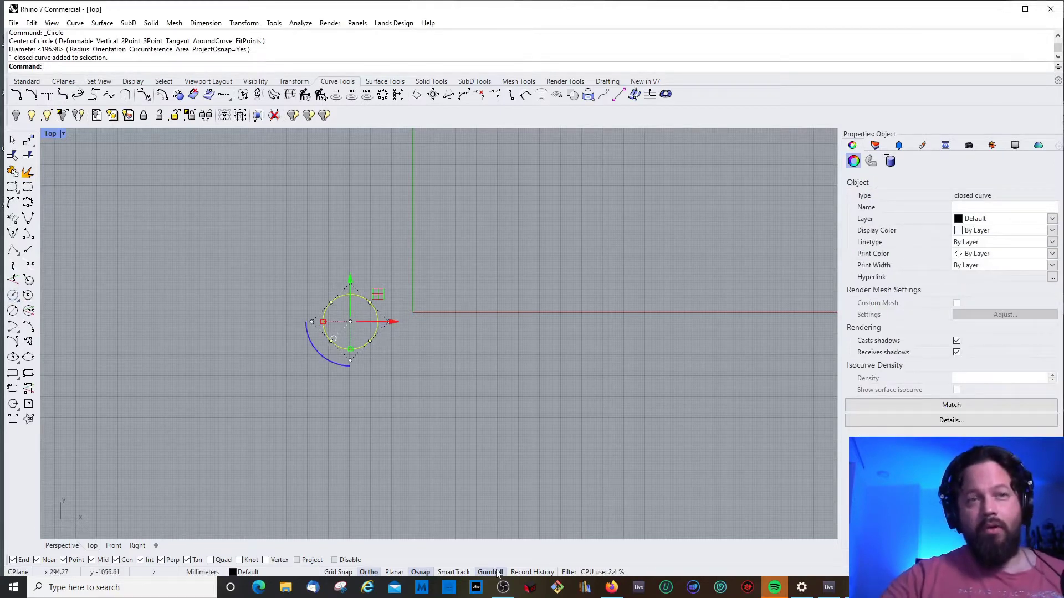
Step: Move the circle freehand along the X and Y axes around the origin using the Gumball handles
drag(390, 324, 337, 324)
mouse_move(302, 287)
mouse_down()
mouse_move(315, 208)
mouse_move(302, 295)
mouse_up()
drag(340, 329, 470, 266)
mouse_move(498, 290)
mouse_down()
mouse_move(558, 290)
mouse_move(498, 284)
mouse_up()
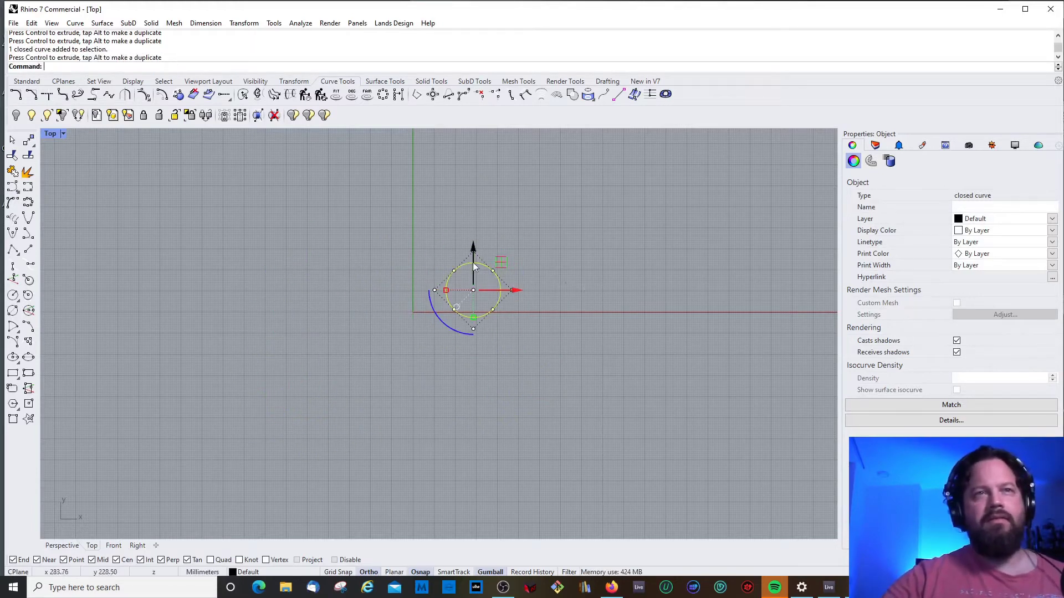
drag(472, 247, 473, 313)
drag(522, 357, 412, 355)
Step: Move the circle 100 mm along the Y axis with the Gumball, and shift it freehand farther above the X axis
drag(370, 311, 378, 265)
text(100)
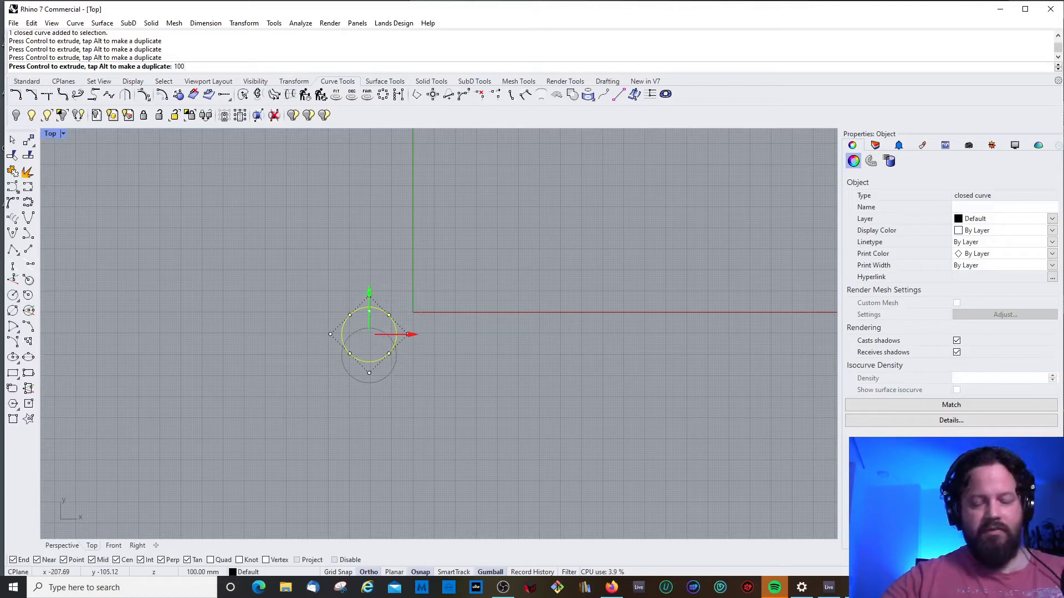
text(0)
key(Return)
drag(378, 265, 393, 235)
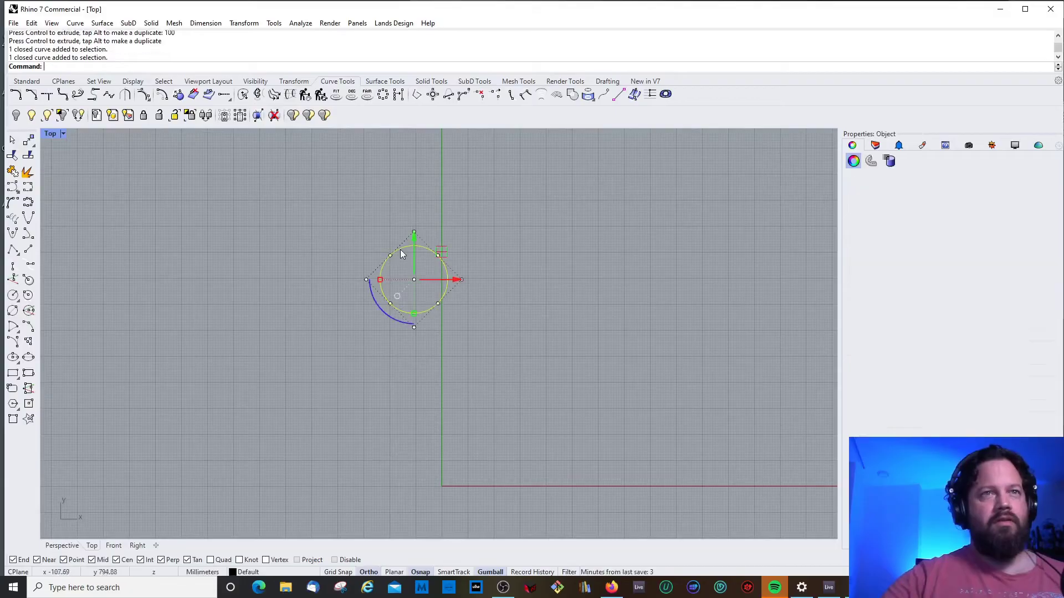
Step: Turn off the Gumball and move the circle directly onto the Y axis, and disable Ortho and Osnap
click(491, 571)
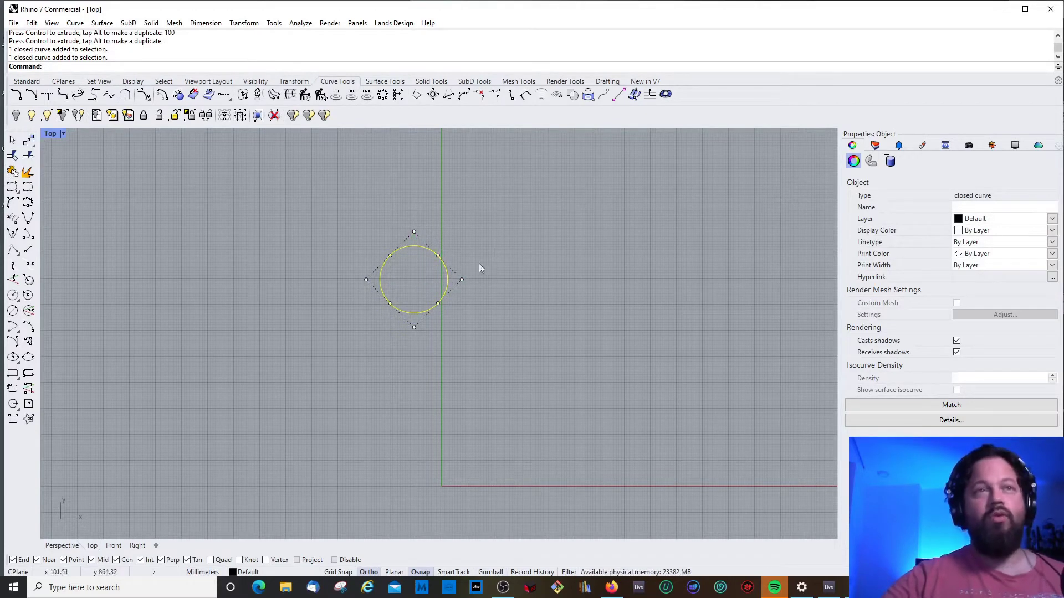
key(Escape)
drag(444, 266, 470, 290)
click(494, 577)
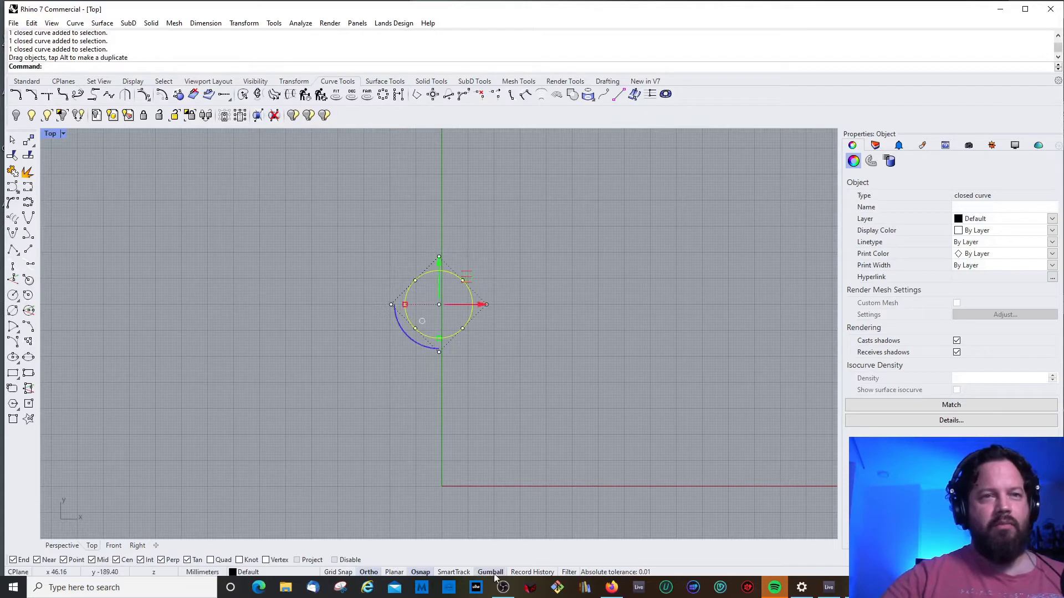
click(493, 576)
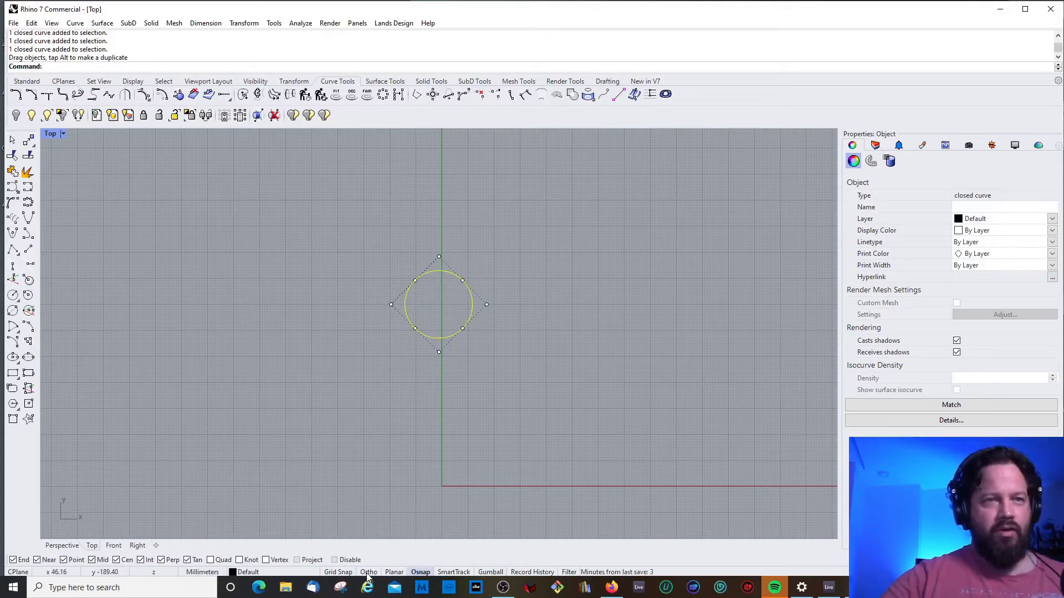
click(422, 575)
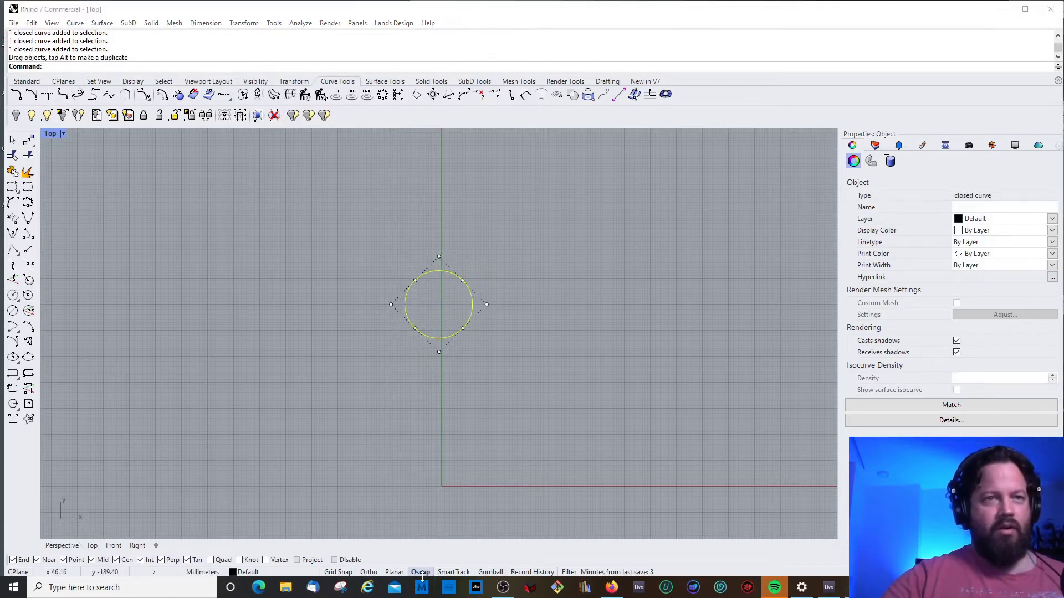
click(468, 288)
drag(468, 287, 612, 370)
key(ctrl+z)
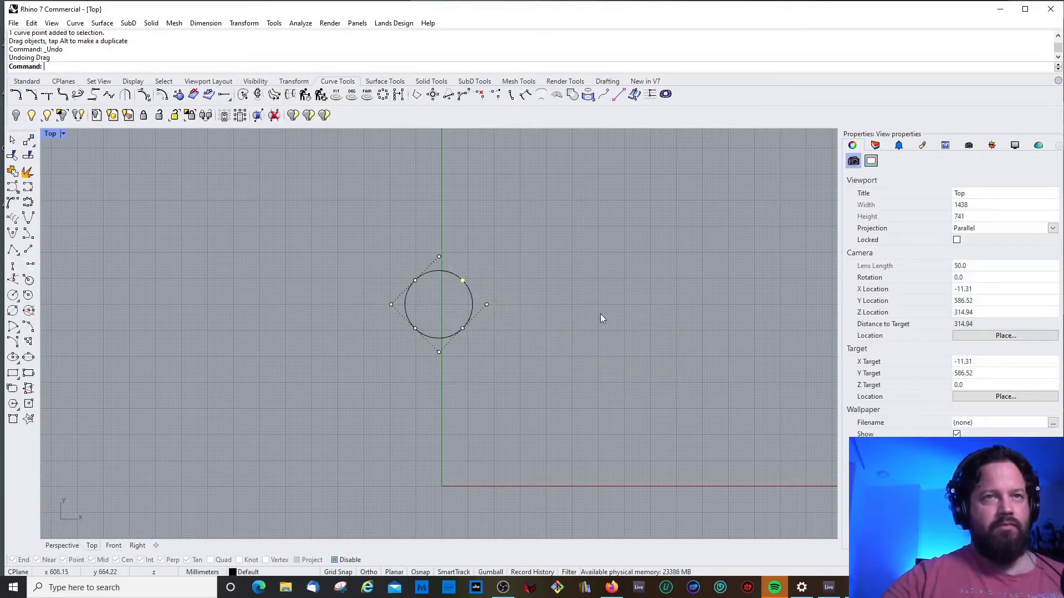
Step: Move the whole circle freehand to the left side of the Y axis
click(471, 312)
drag(470, 301, 396, 267)
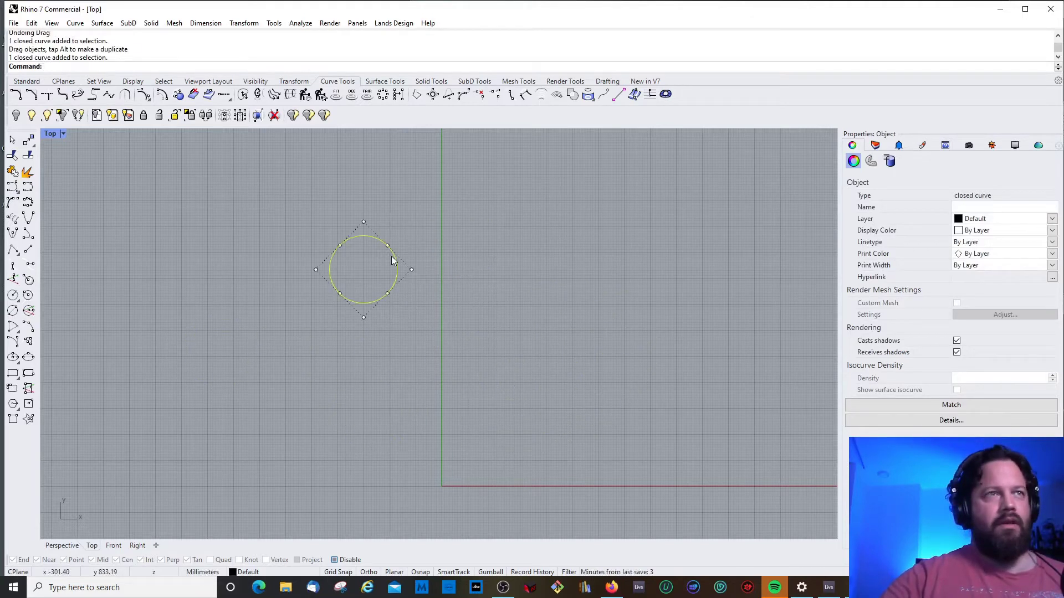
Step: Move the circle from its centre to 0,0,0 with the Move command, using re-enabled object snaps and Grid Snap
click(28, 140)
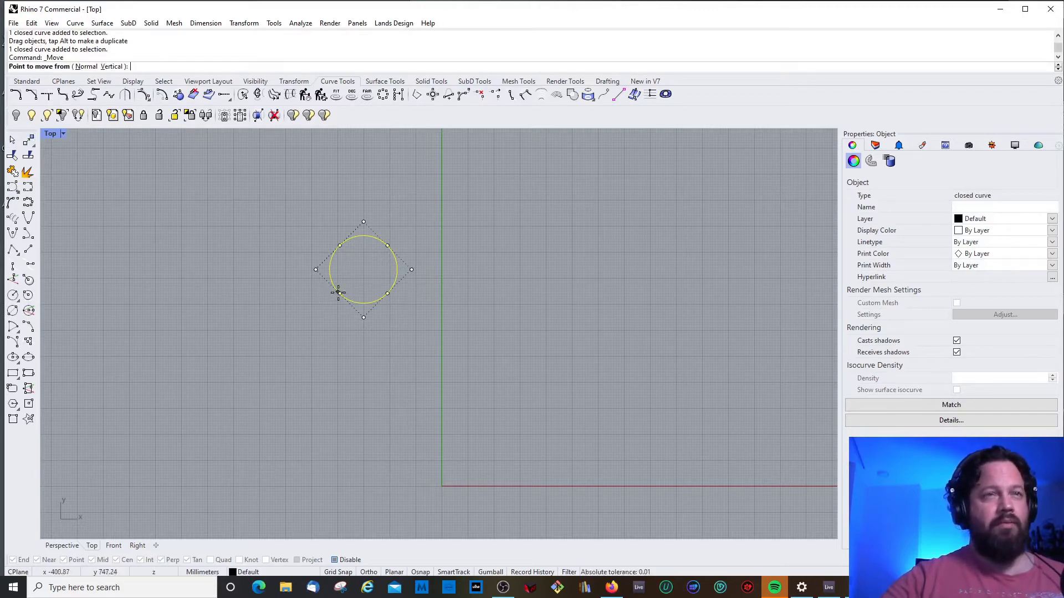
click(334, 560)
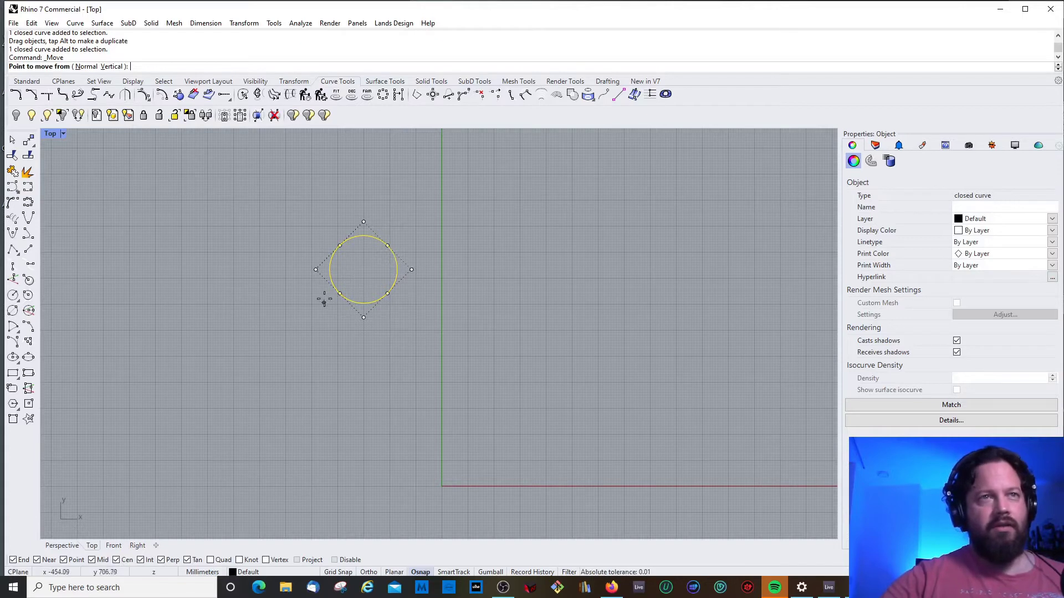
click(367, 258)
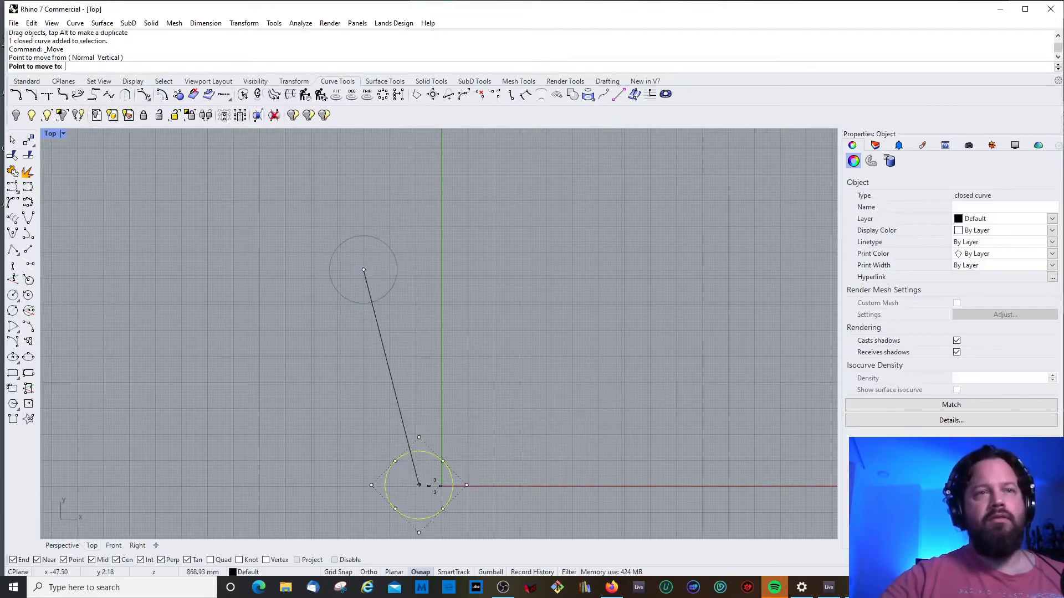
click(348, 572)
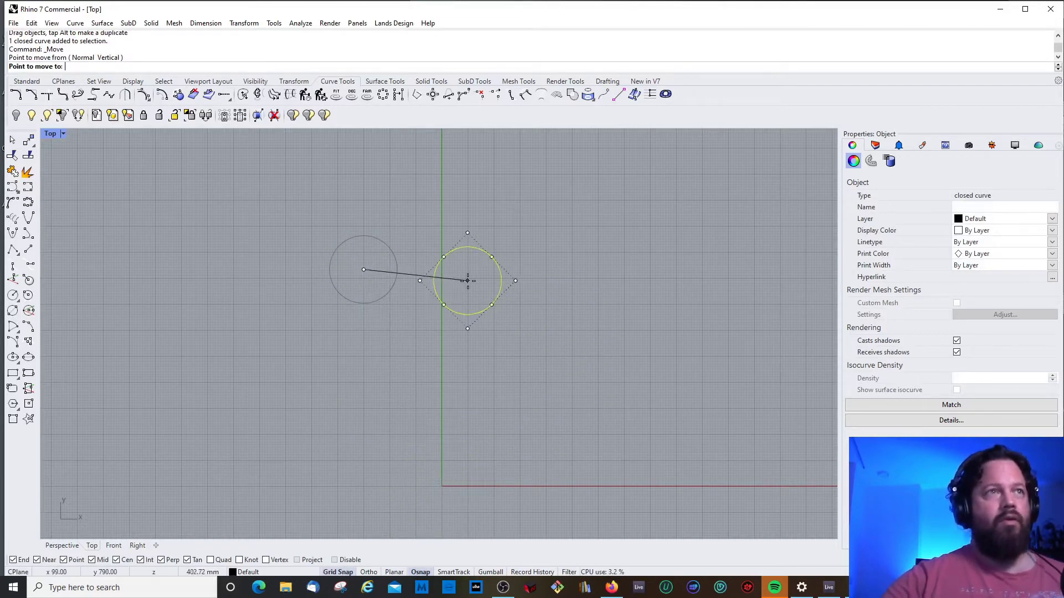
text(0,0,)
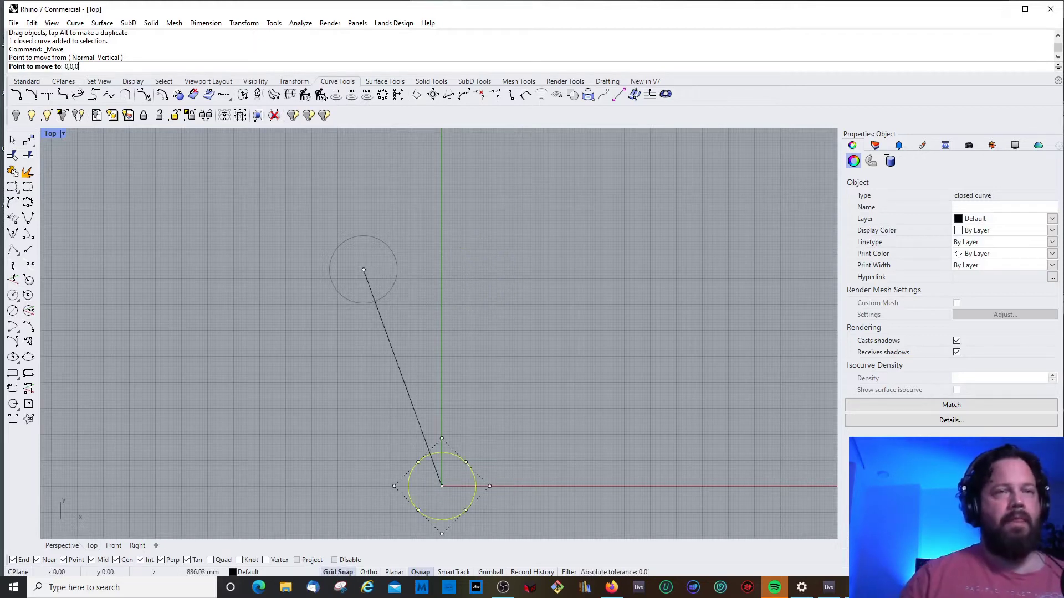
text(0)
key(Return)
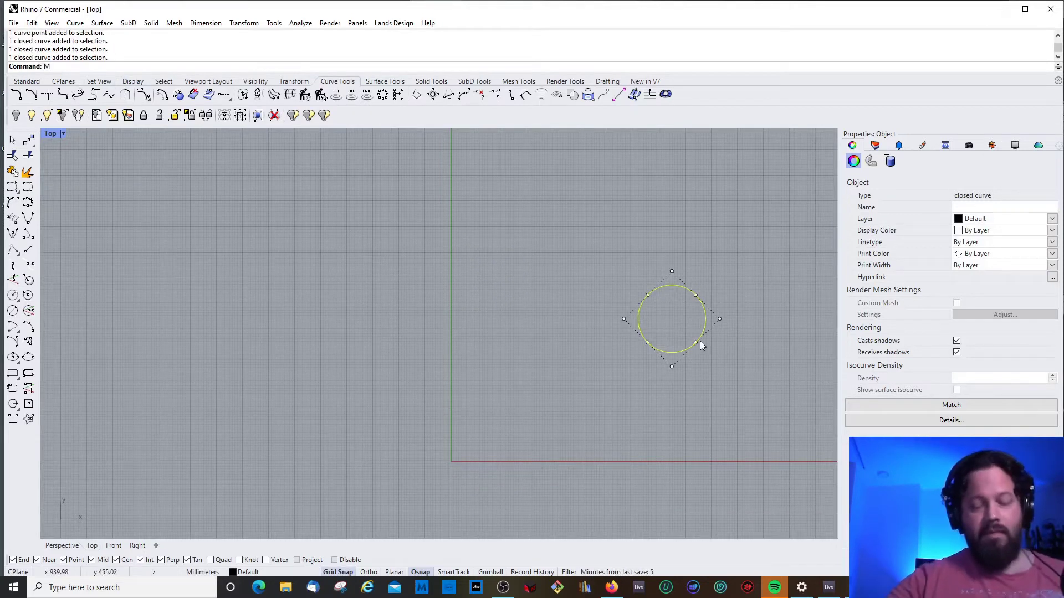
Step: Move the circle from its centre to a freehand point left of the Y axis with the Move command
key(Return)
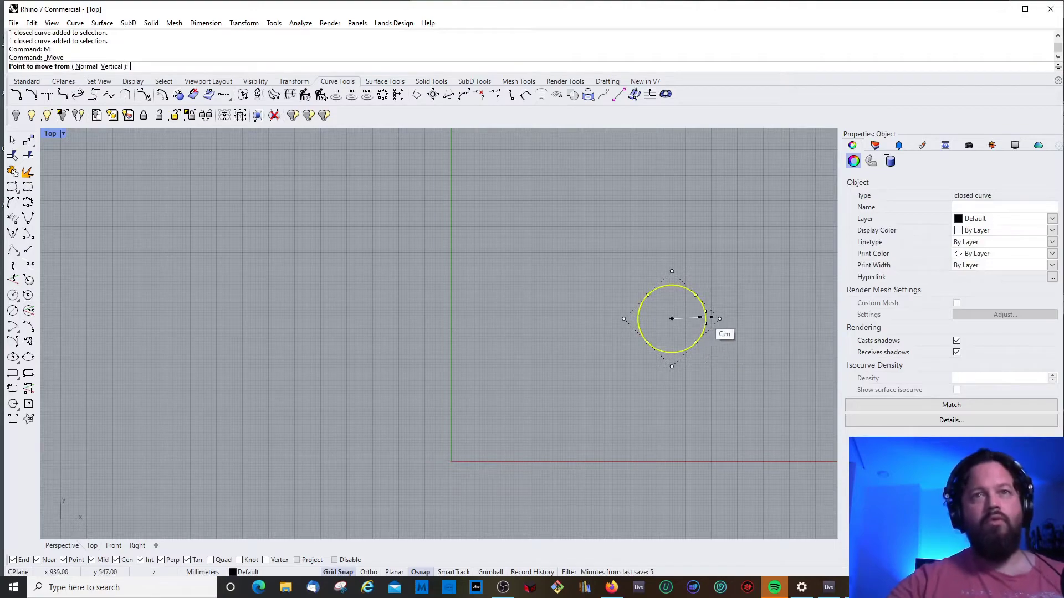
click(671, 318)
click(268, 355)
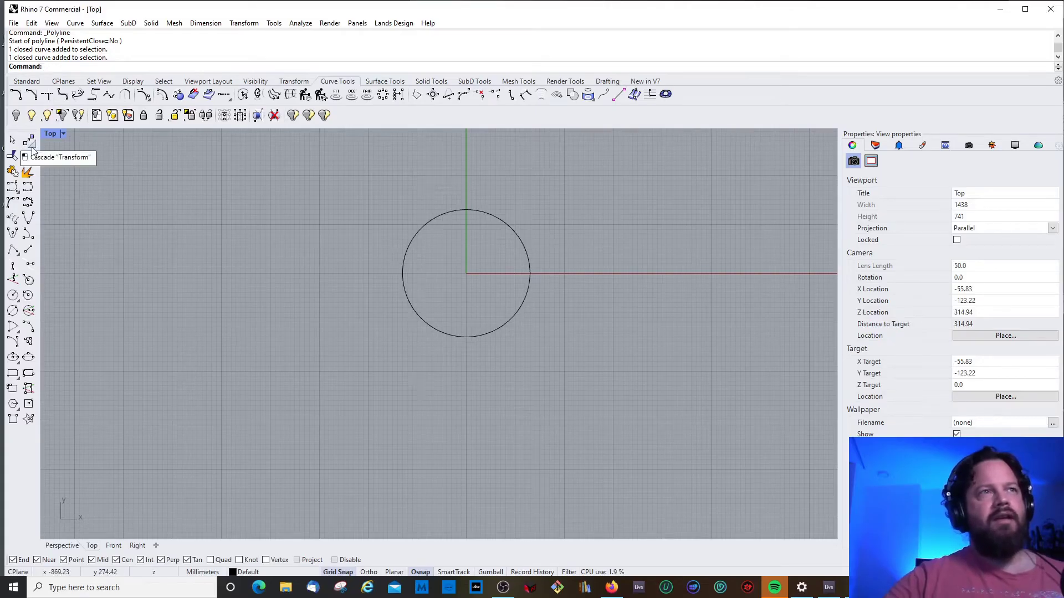
Step: Open the Transform tools as a floating toolbar and examine the Copy tool
click(32, 145)
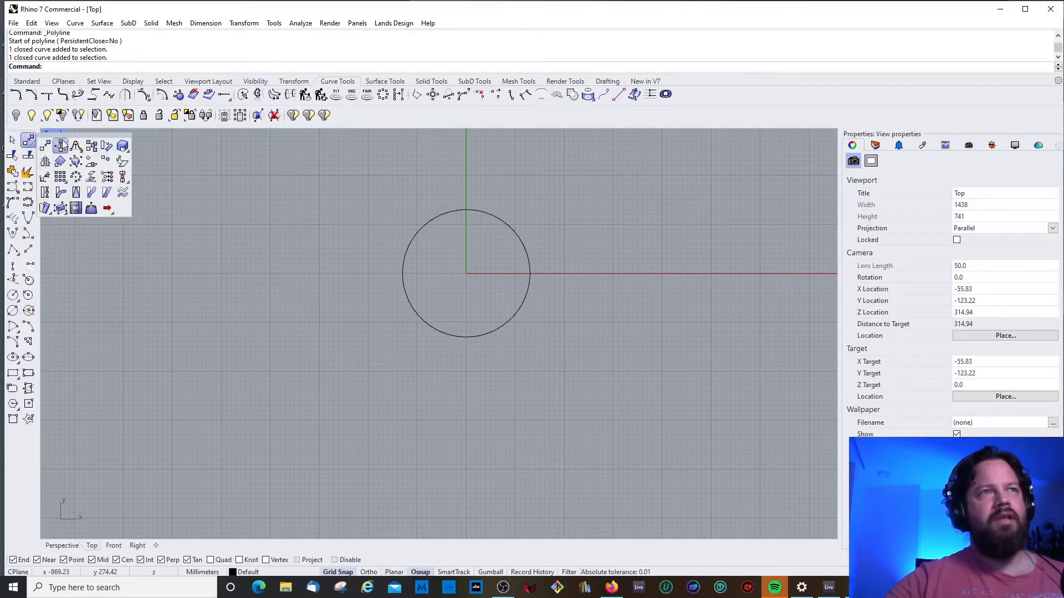
drag(71, 136, 216, 176)
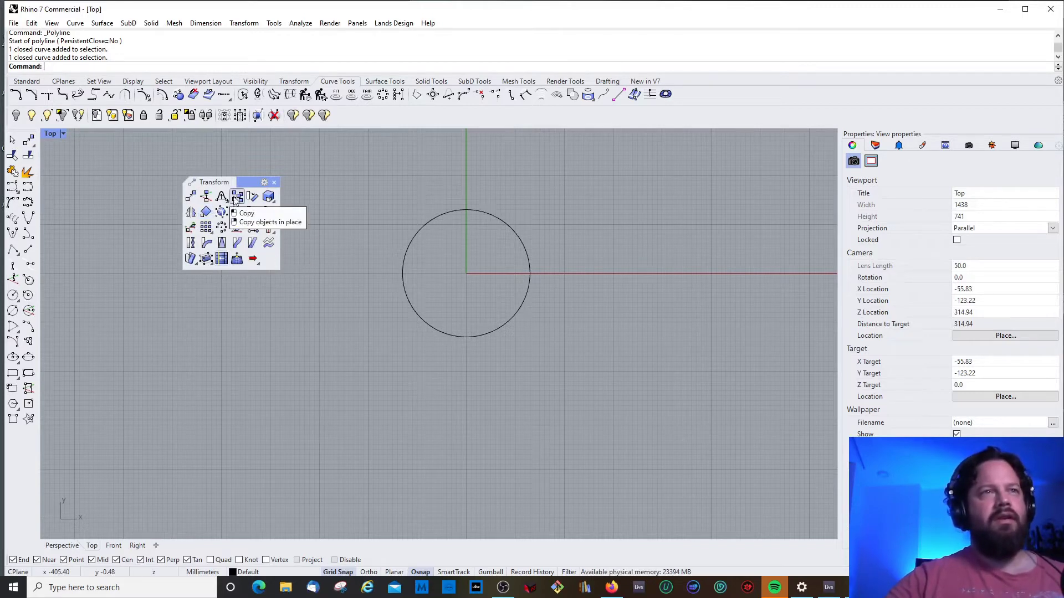
Step: Copy the circle at the origin to the clipboard and paste a duplicate in place
click(529, 274)
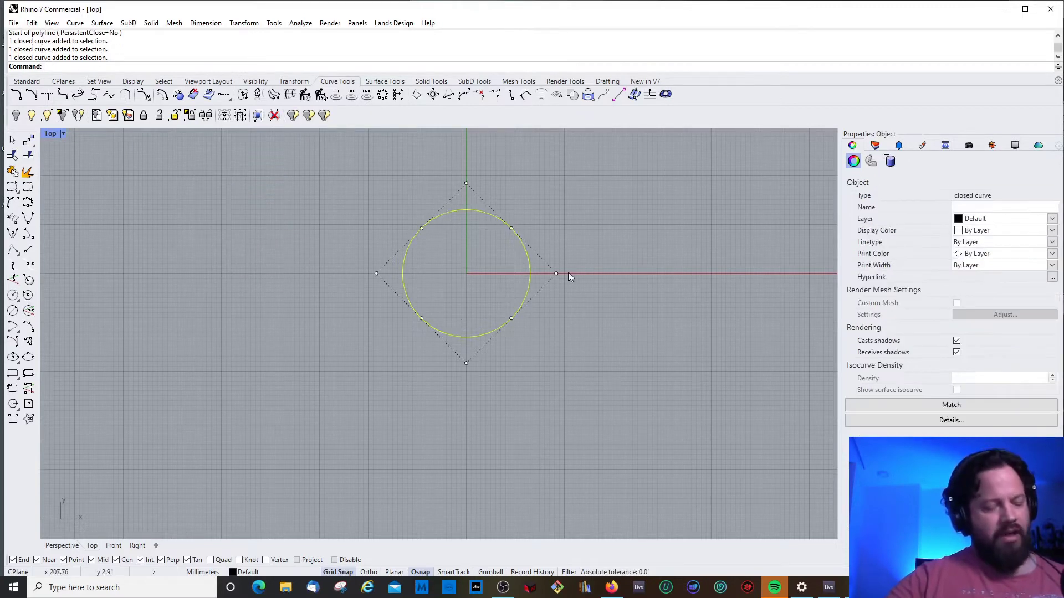
key(ctrl+c)
key(ctrl+v)
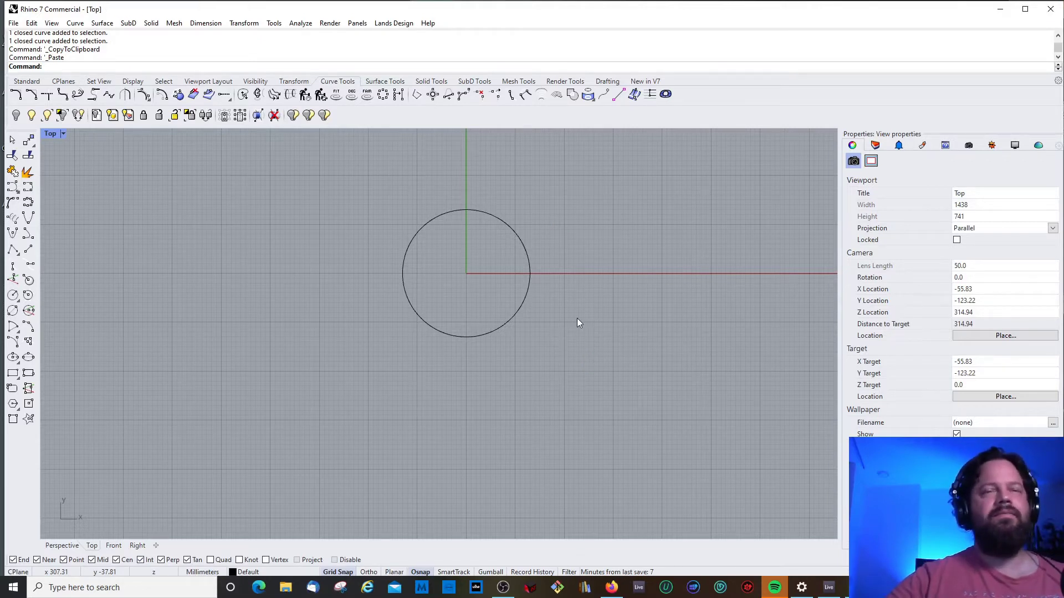
Step: Delete one of the two circles lying exactly on top of each other at the origin
click(504, 227)
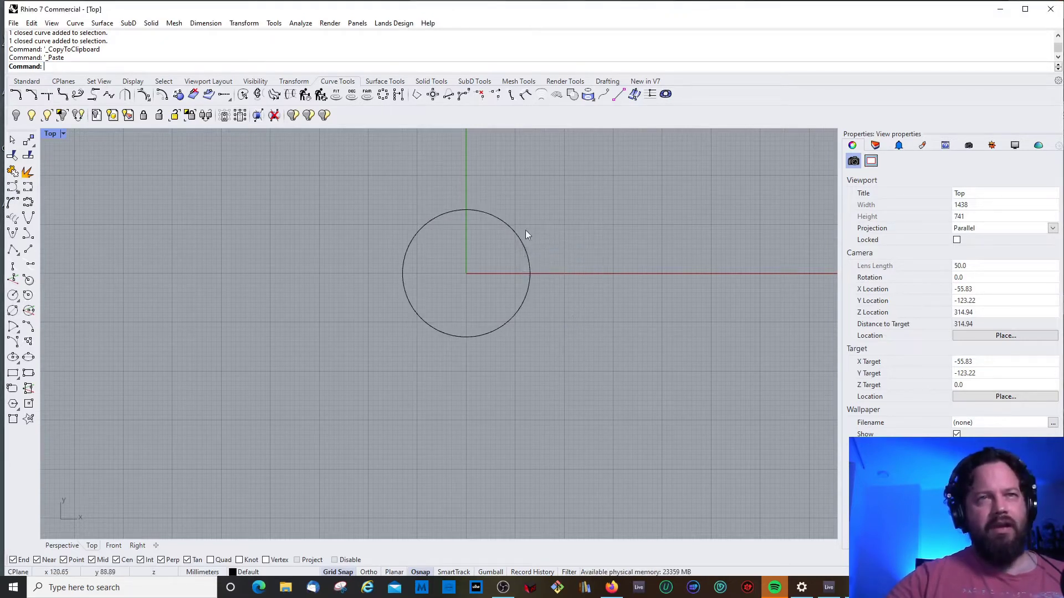
click(509, 230)
key(Return)
key(Delete)
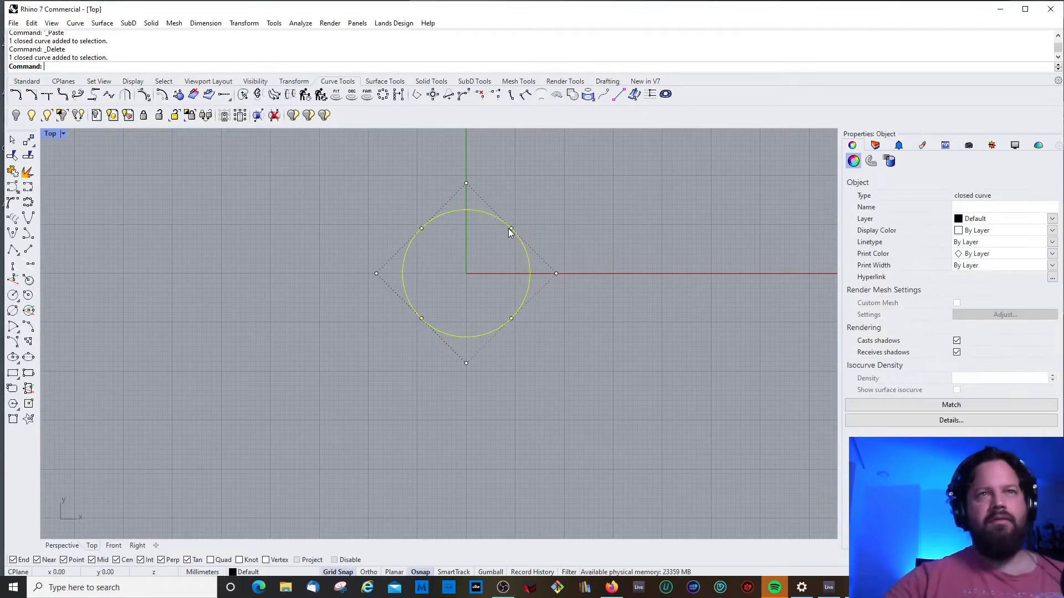
Step: Copy the remaining circle at the origin to the clipboard and paste it in place once more
click(508, 230)
click(603, 239)
click(504, 227)
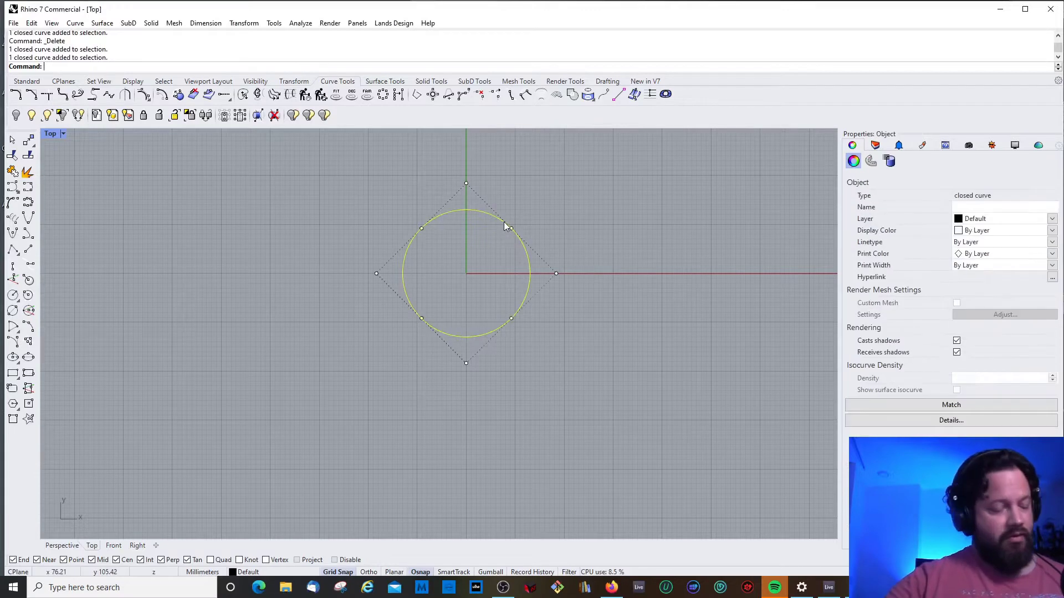
key(ctrl+c)
click(599, 237)
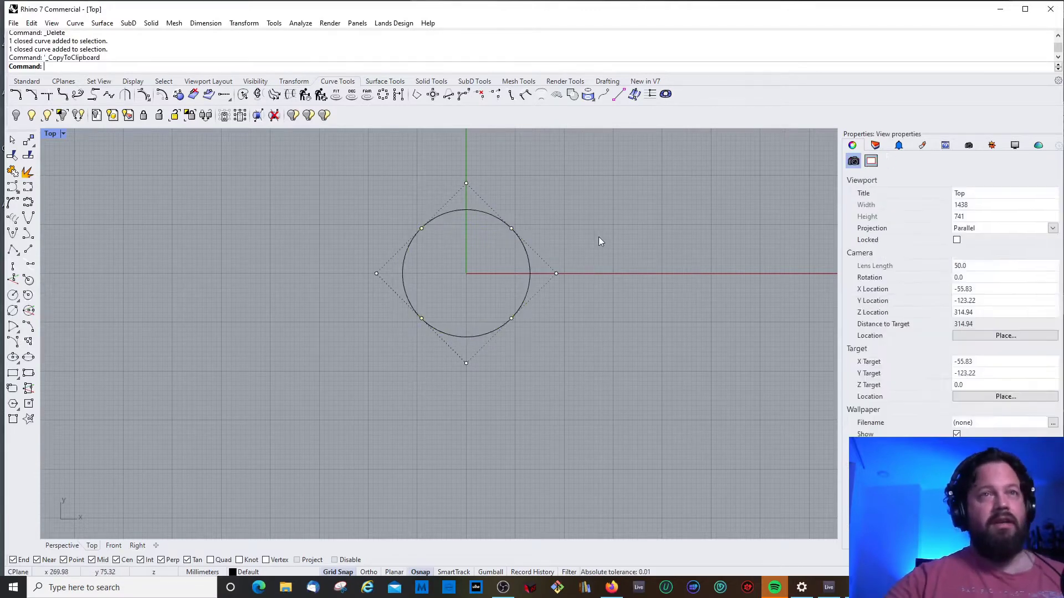
key(ctrl+v)
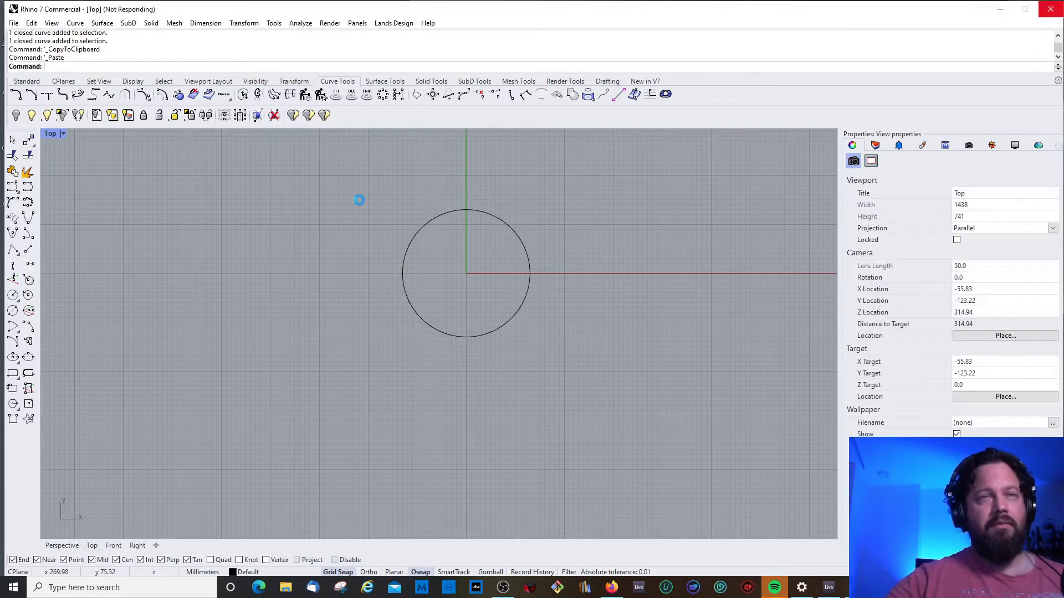
Step: Pick one of the overlapping circles and move it freehand along the X axis, and shift it to just below the original
click(512, 231)
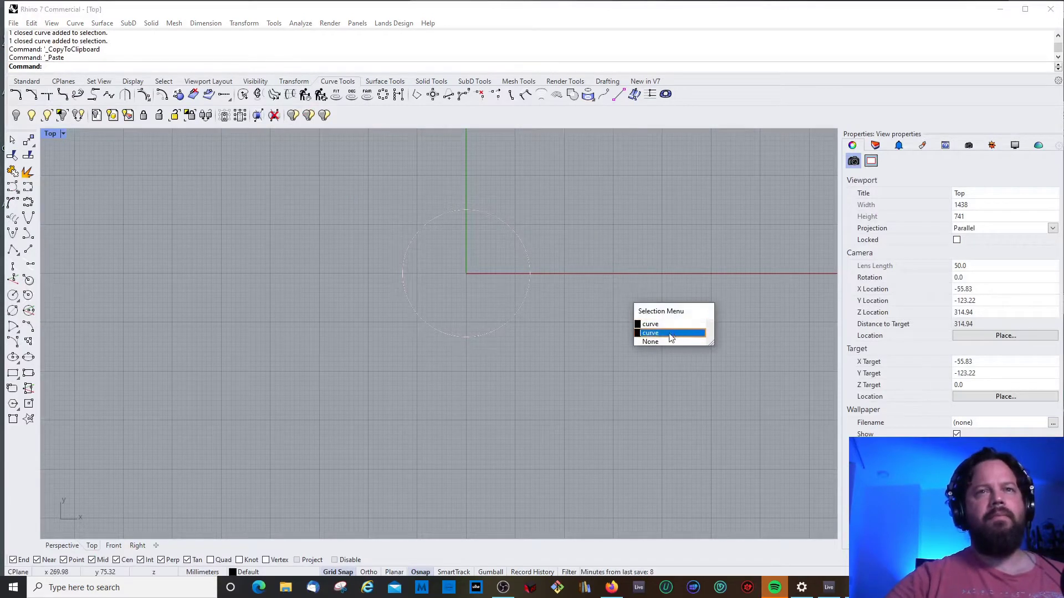
click(671, 333)
click(605, 238)
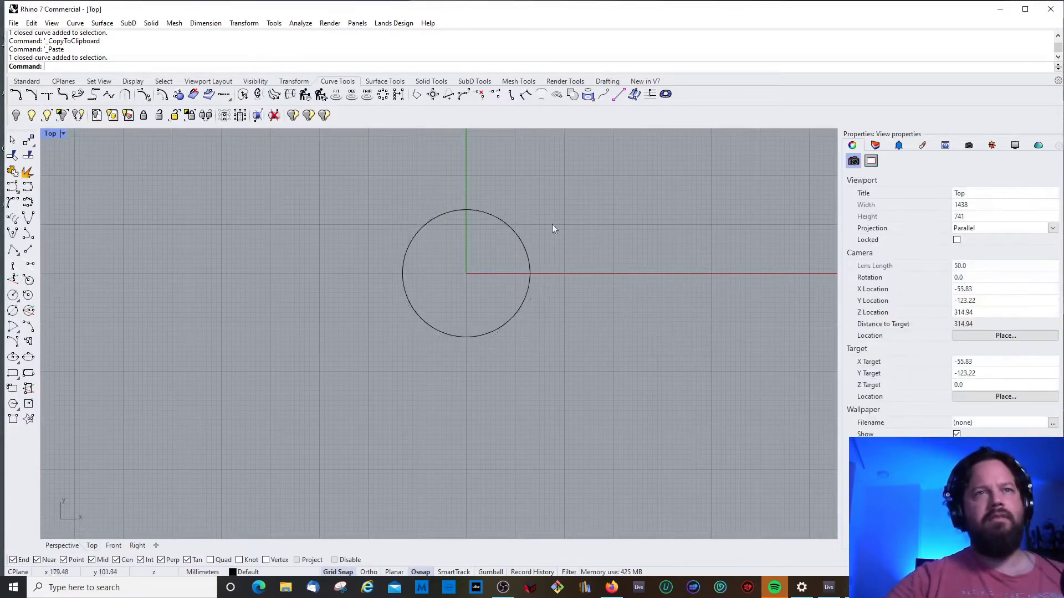
click(520, 238)
click(542, 264)
drag(425, 216, 515, 218)
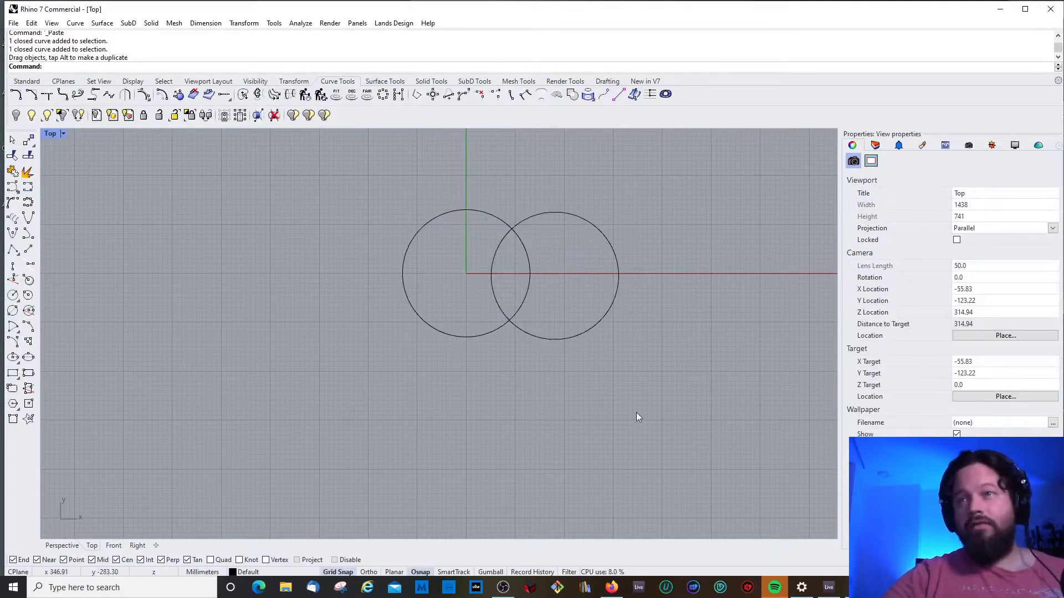
drag(581, 222, 490, 349)
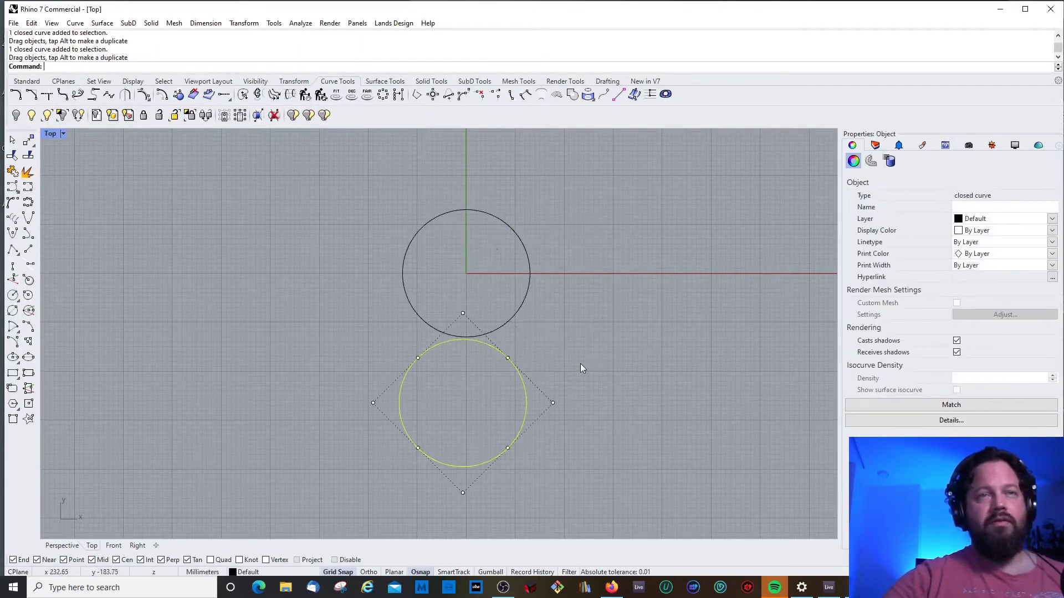
Step: Delete the duplicate circle below the original
click(580, 364)
click(507, 353)
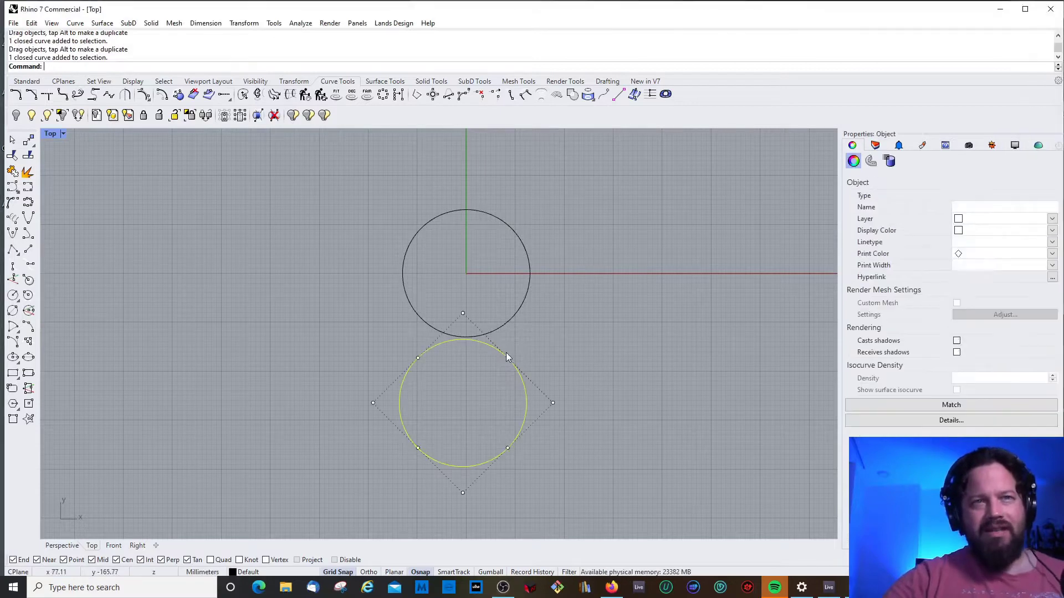
key(Delete)
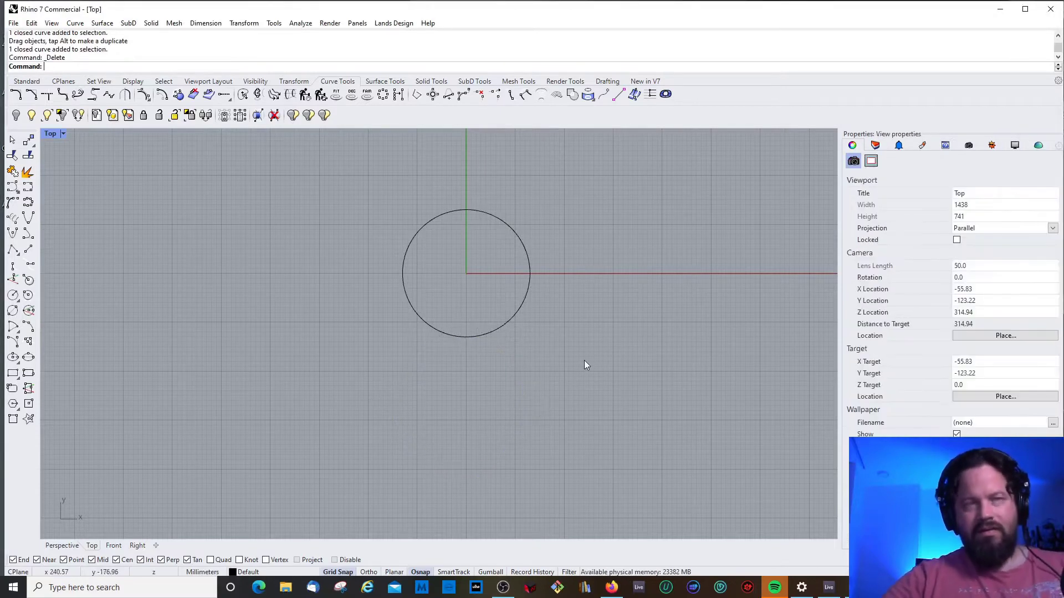
Step: Copy the circle from near its centre with the Copy command, placing four freehand copies to its right, below, left and upper left
click(527, 291)
text(c)
key(Return)
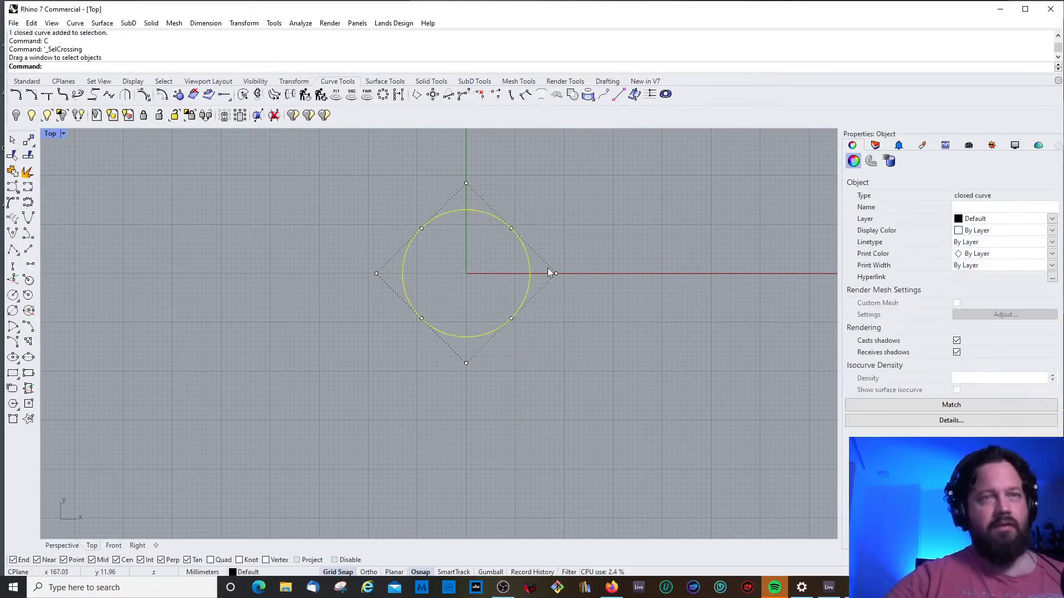
text(c)
key(Return)
click(470, 272)
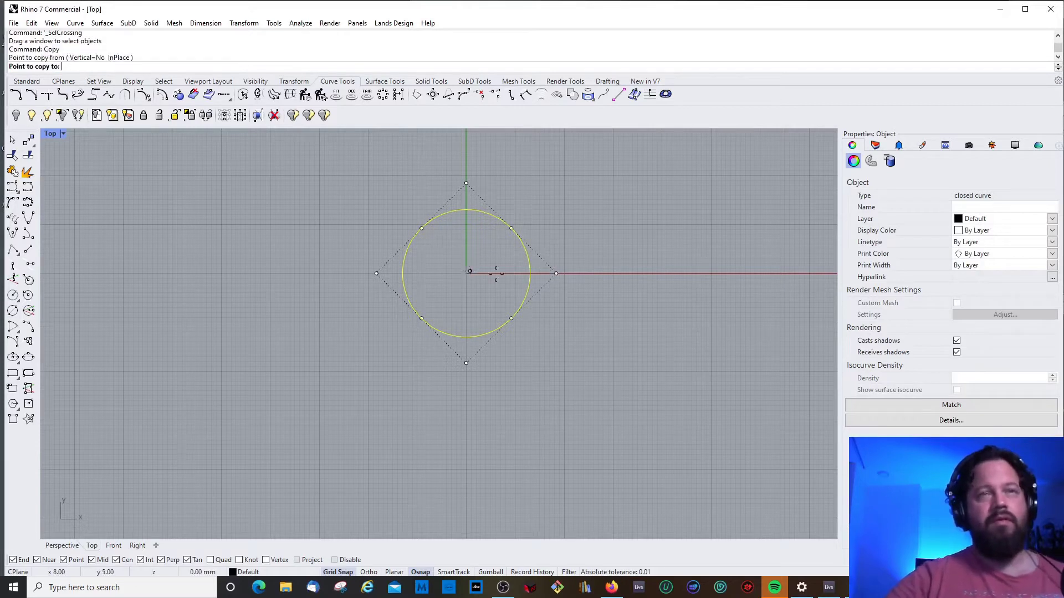
click(662, 303)
click(459, 392)
click(221, 312)
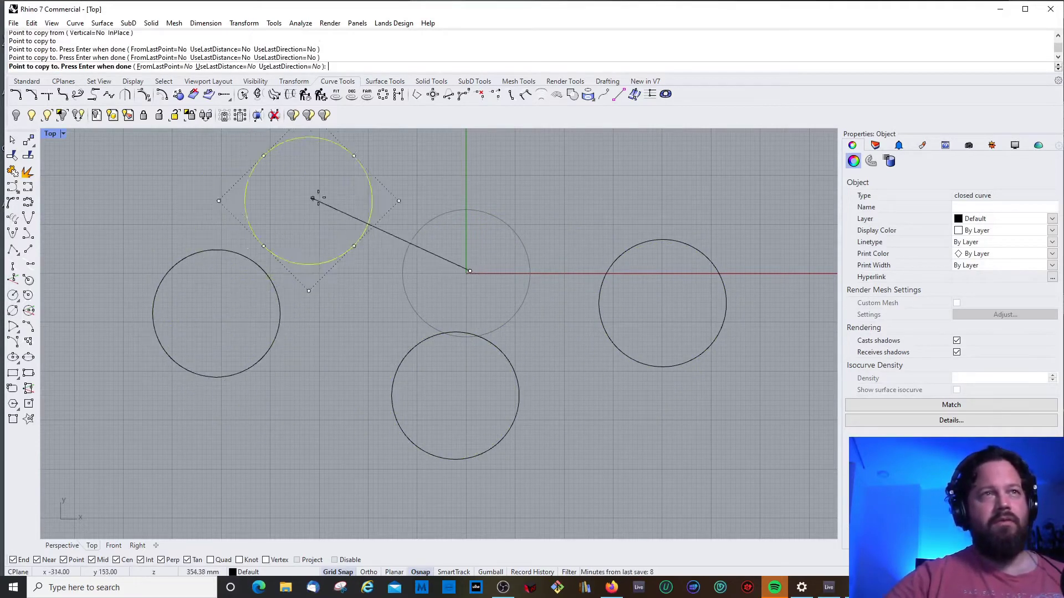
click(317, 195)
scroll(350, 360, down, 3)
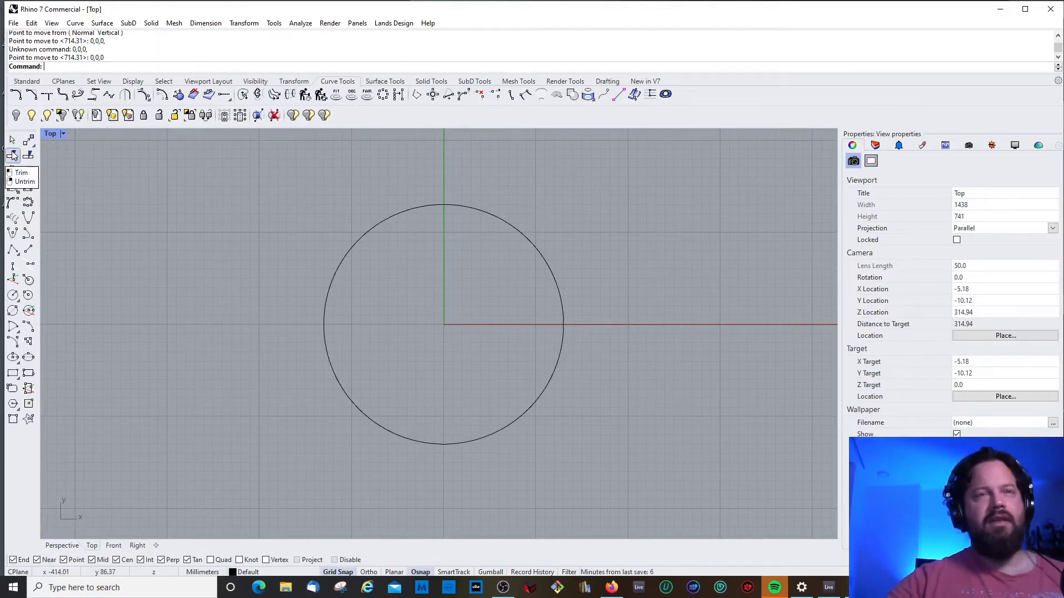
click(25, 81)
click(13, 157)
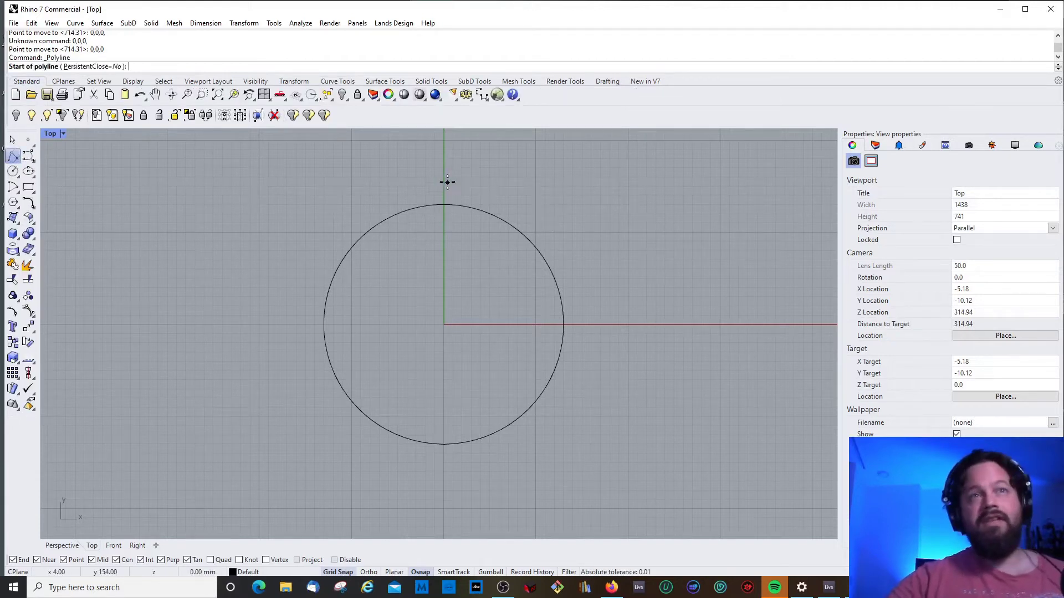
scroll(504, 274, down, 2)
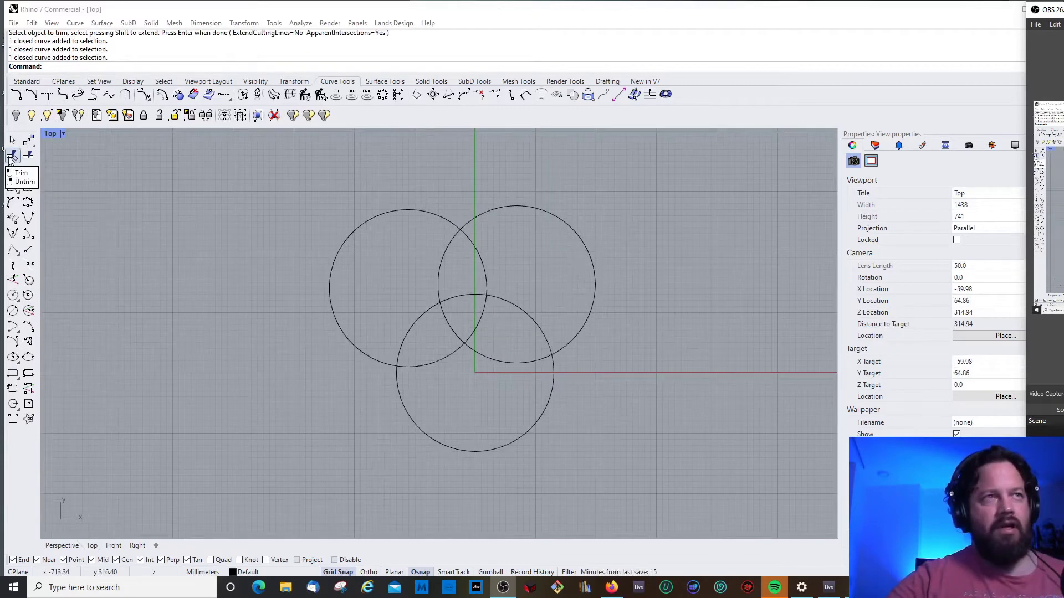
Step: Draw a diagonal line from above the left circle down through the left and lower circles
click(10, 158)
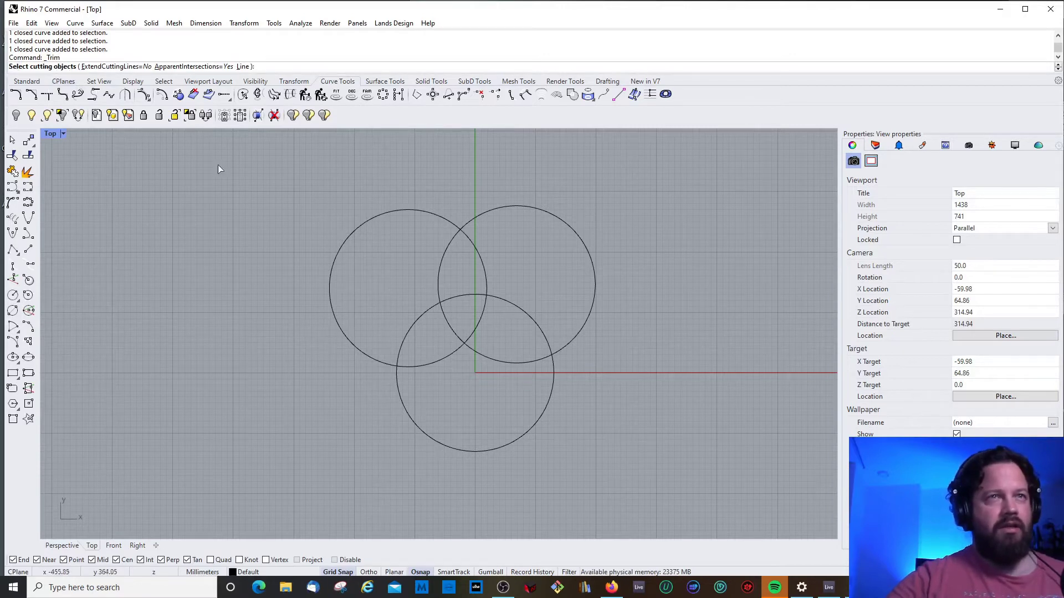
click(29, 250)
click(365, 171)
click(531, 514)
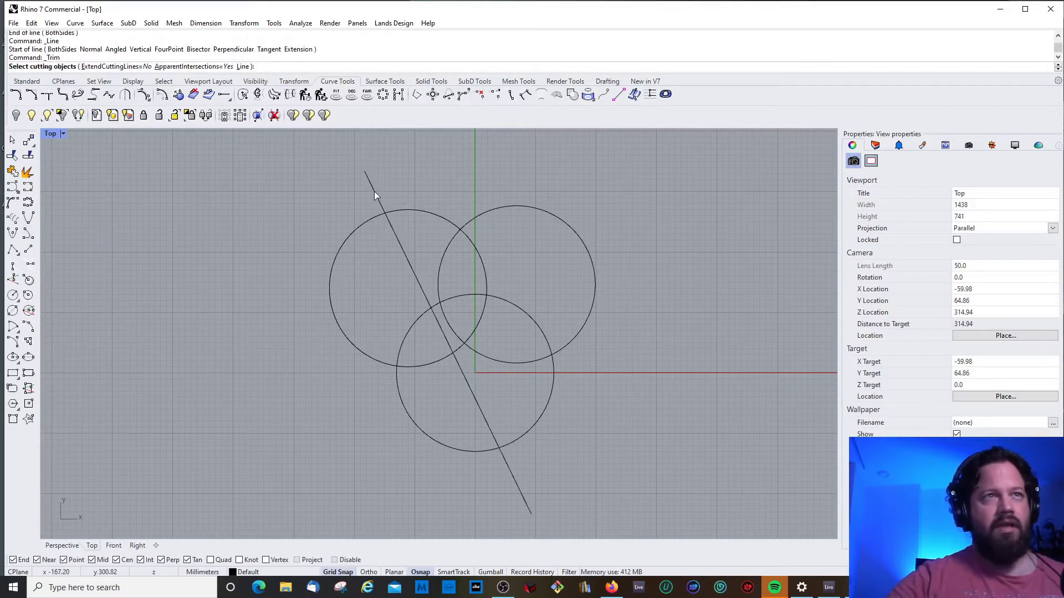
Step: Trim the parts of the left and lower circles lying left of the diagonal line, using the line as cutting object
key(ctrl+t)
click(374, 191)
key(Return)
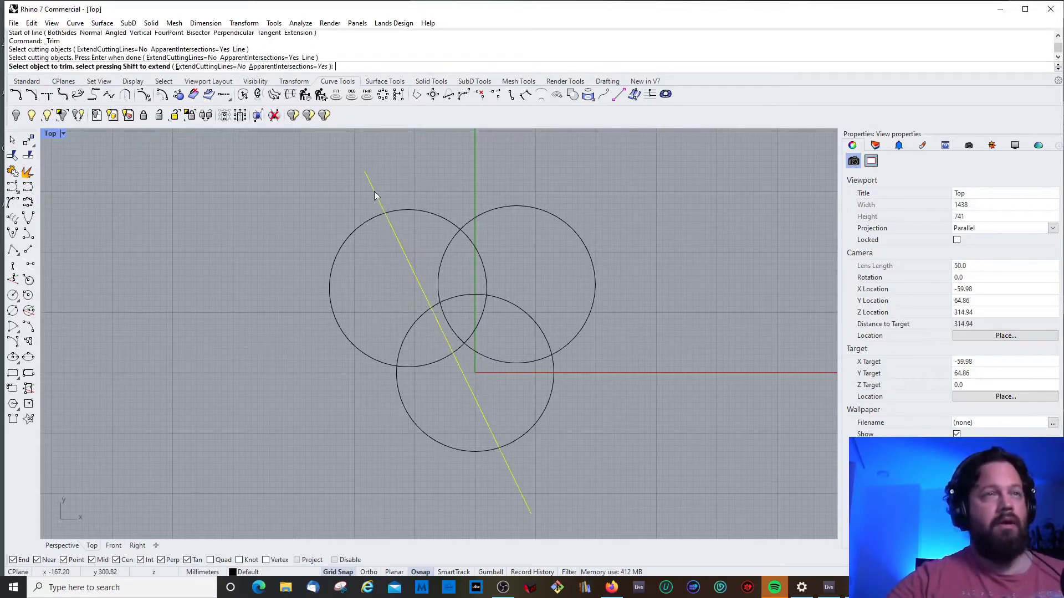
click(356, 228)
click(400, 350)
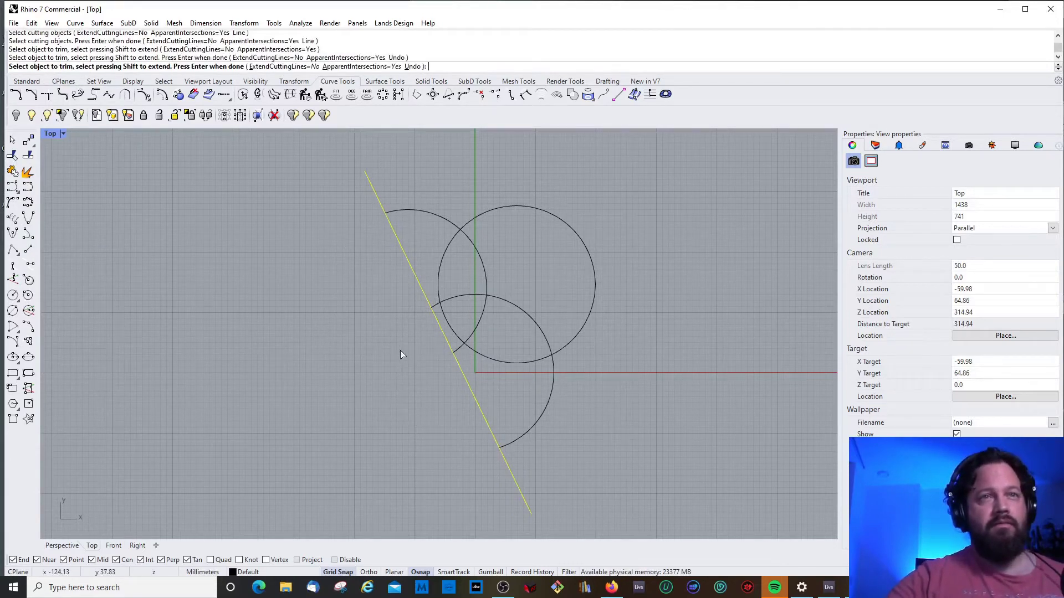
Step: Undo the trims of the left and lower circles within the Trim command
key(ctrl+z)
key(ctrl+z)
key(ctrl+z)
key(ctrl+z)
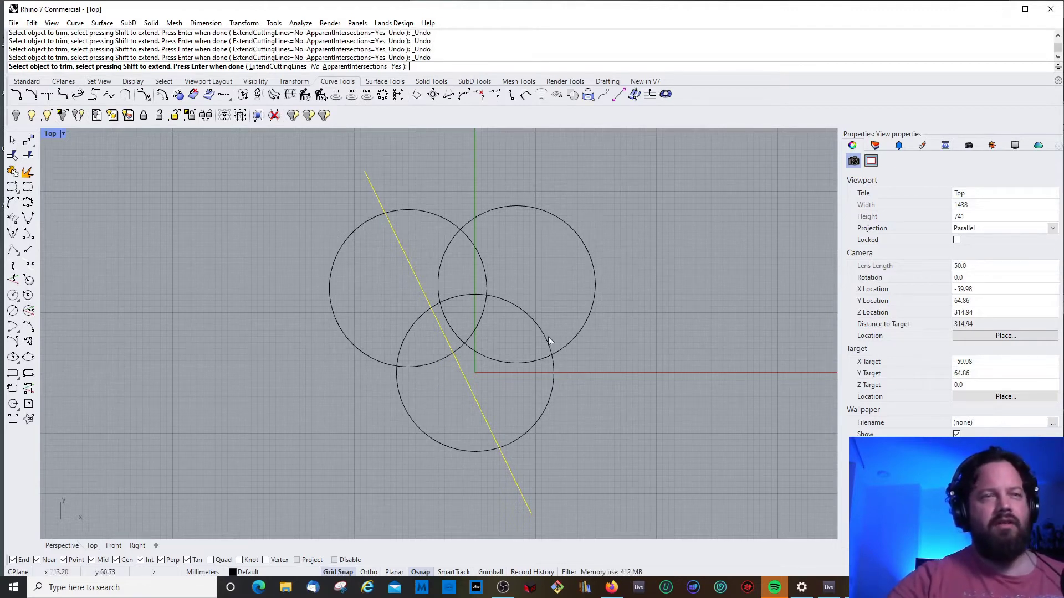
Step: Trim both sides of the left circle at the diagonal line, and the left part of the lower circle
click(441, 221)
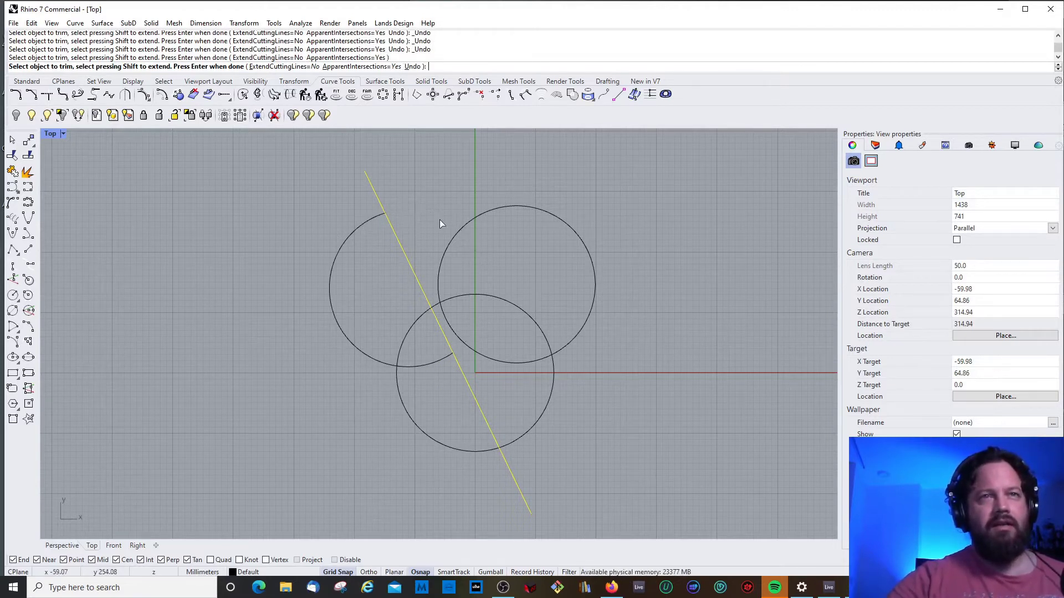
click(355, 243)
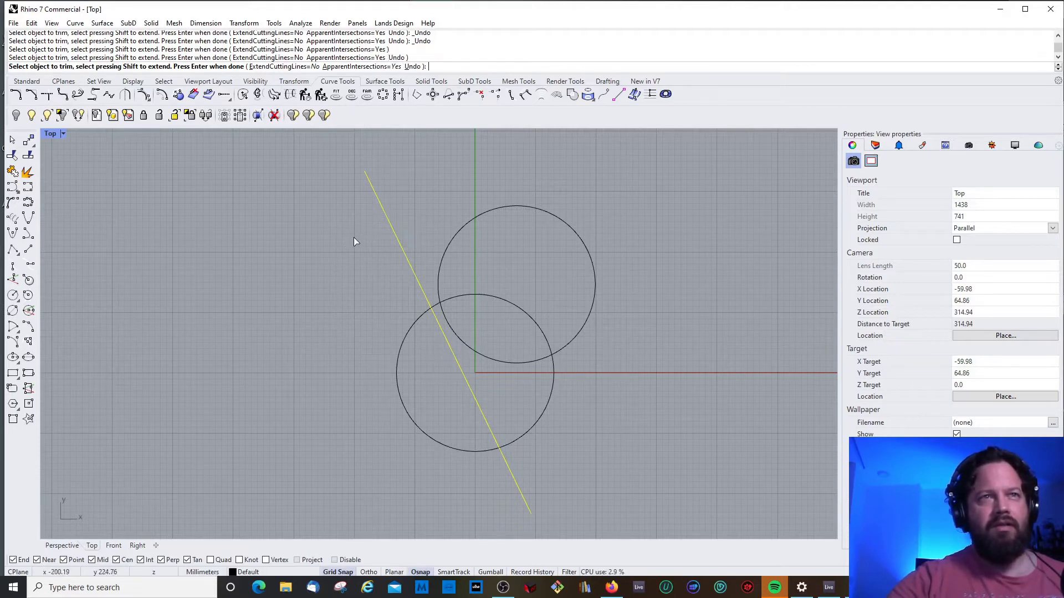
click(414, 328)
Step: Undo these trims to restore the full circles and end the Trim command
key(ctrl+z)
key(ctrl+z)
key(ctrl+z)
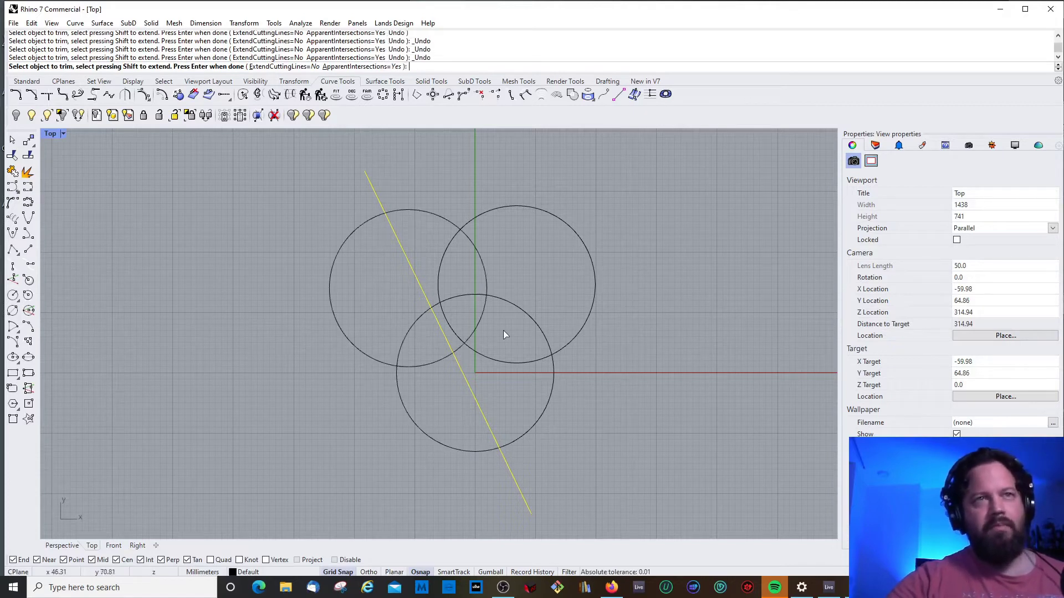
key(Return)
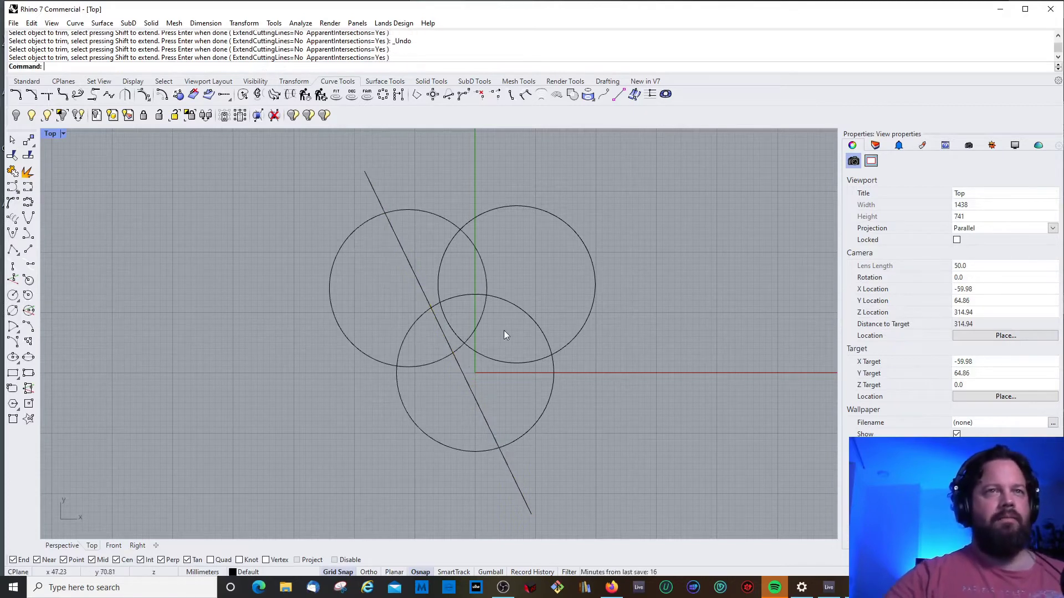
Step: Delete the diagonal cutting line, leaving the three overlapping circles
click(392, 228)
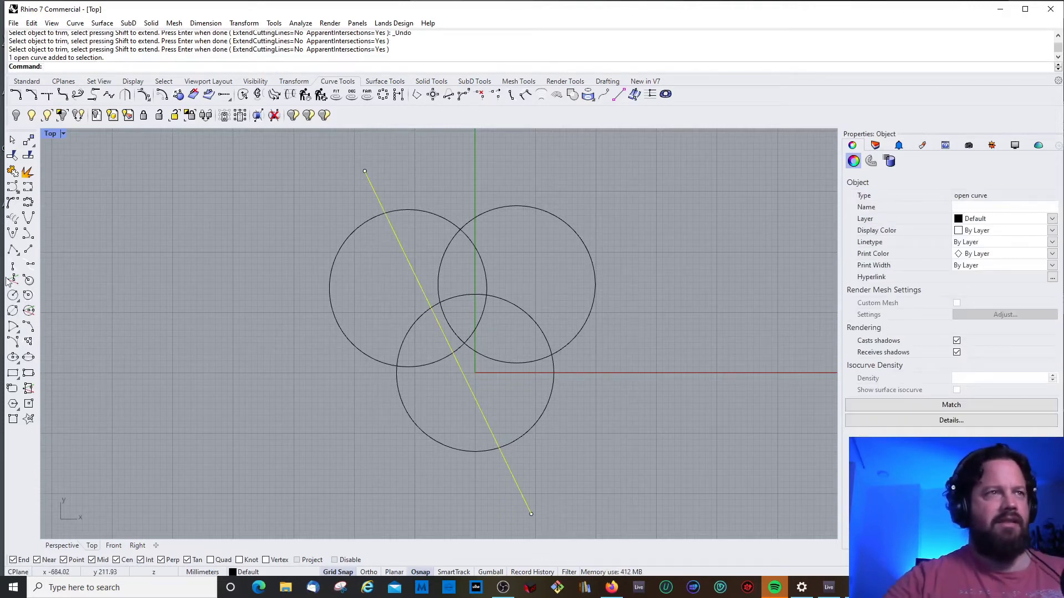
key(Escape)
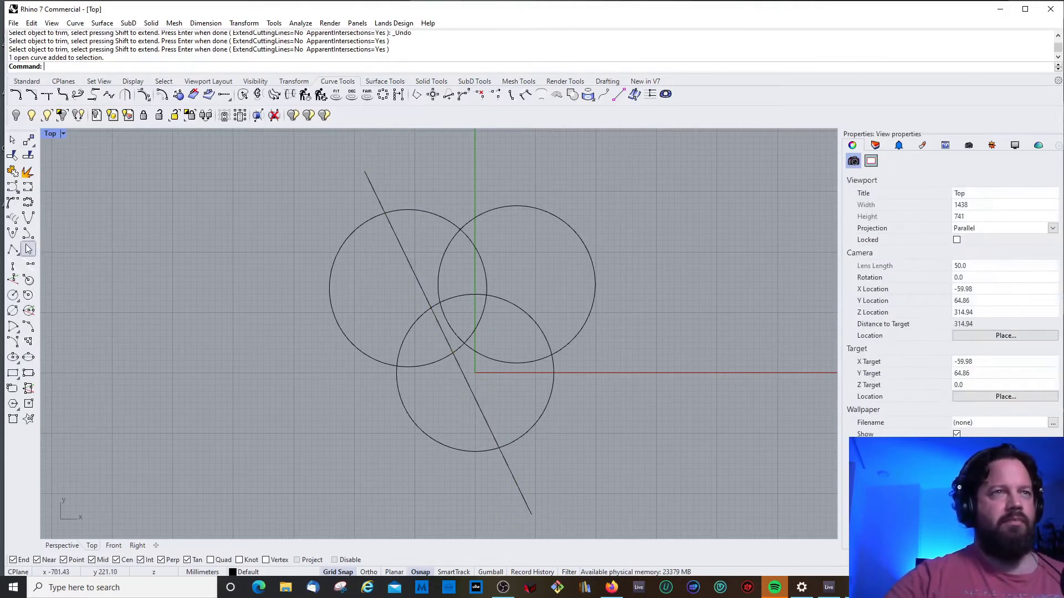
click(392, 226)
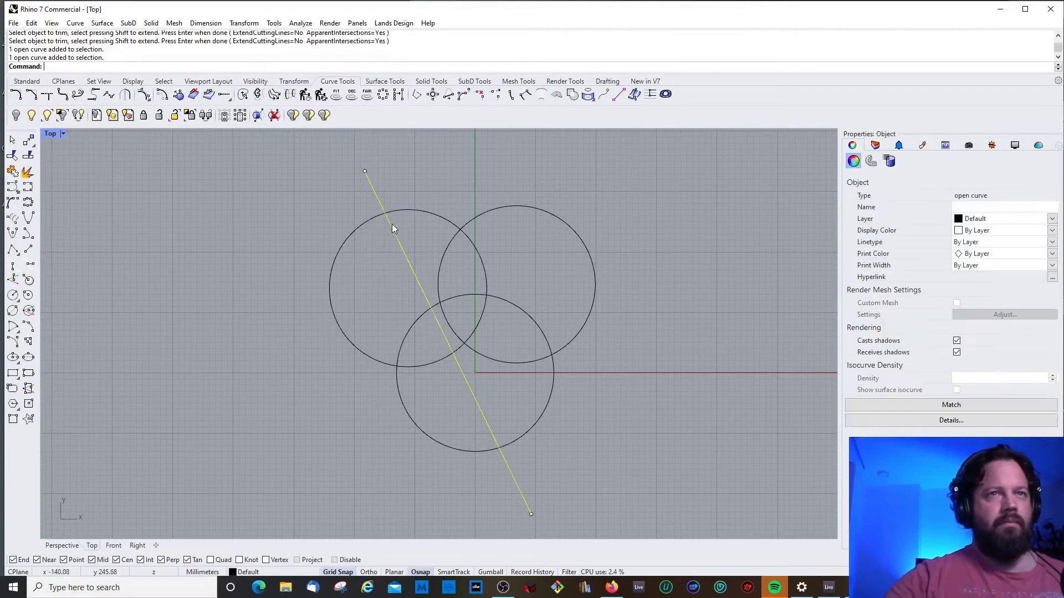
key(Delete)
Step: Trim the arcs of the upper-right circle lying inside the other two circles, using the upper-left and lower circles as cutting objects
right_click(404, 209)
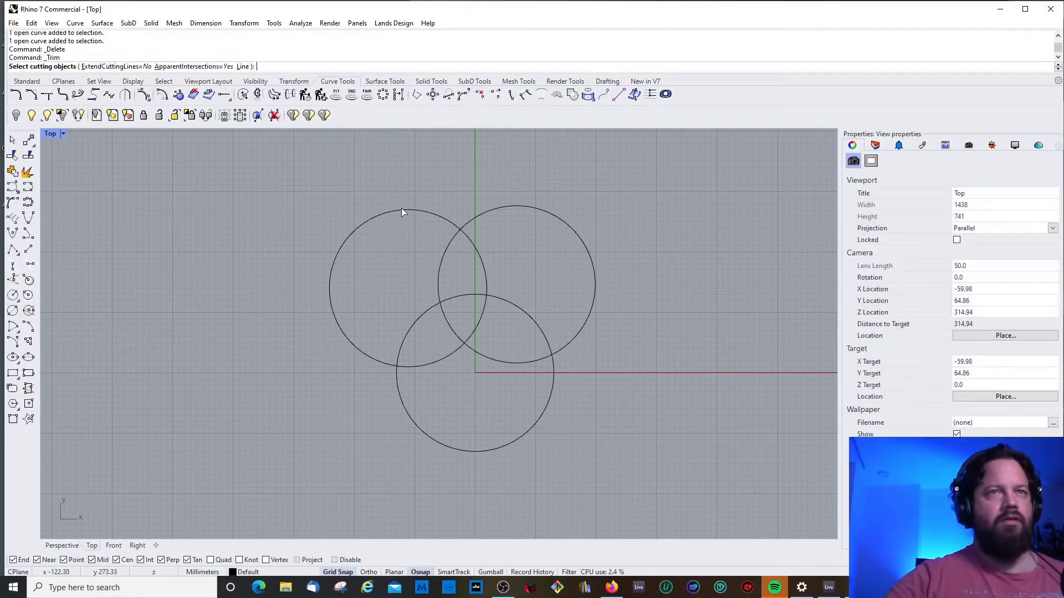
click(401, 210)
click(430, 308)
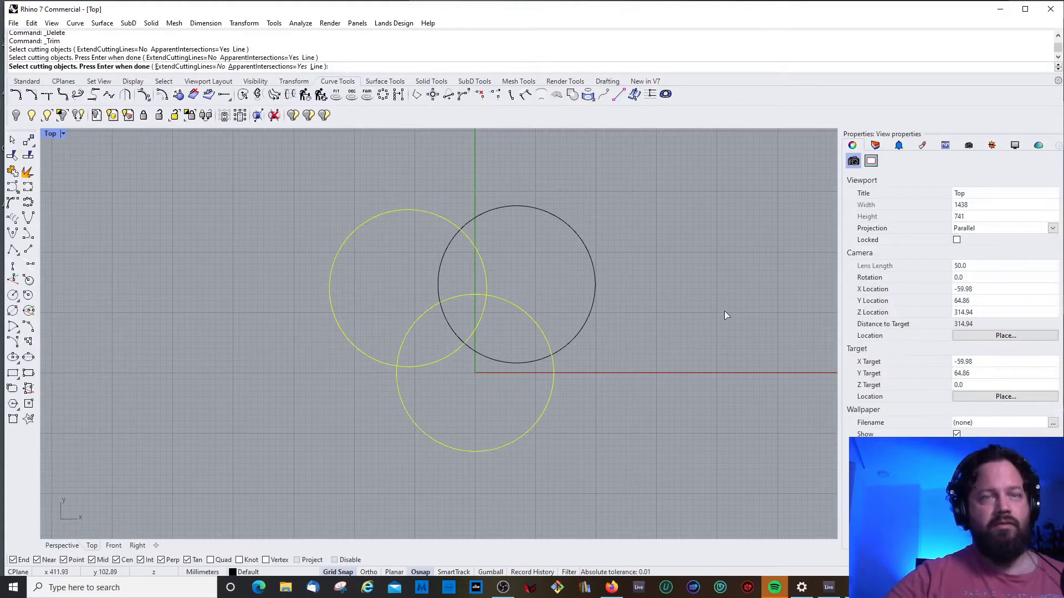
key(Return)
click(450, 243)
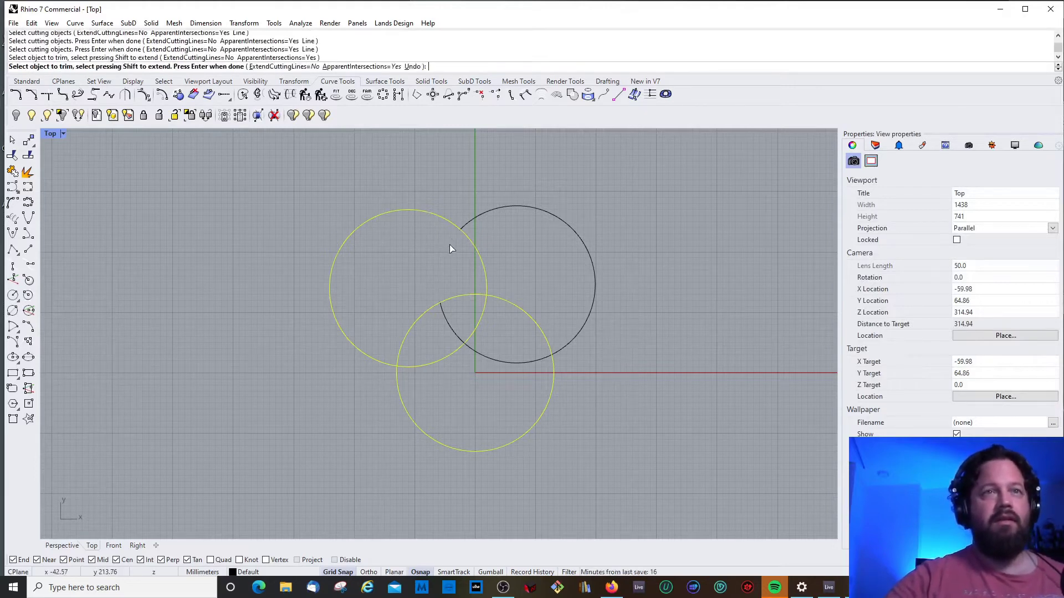
click(503, 361)
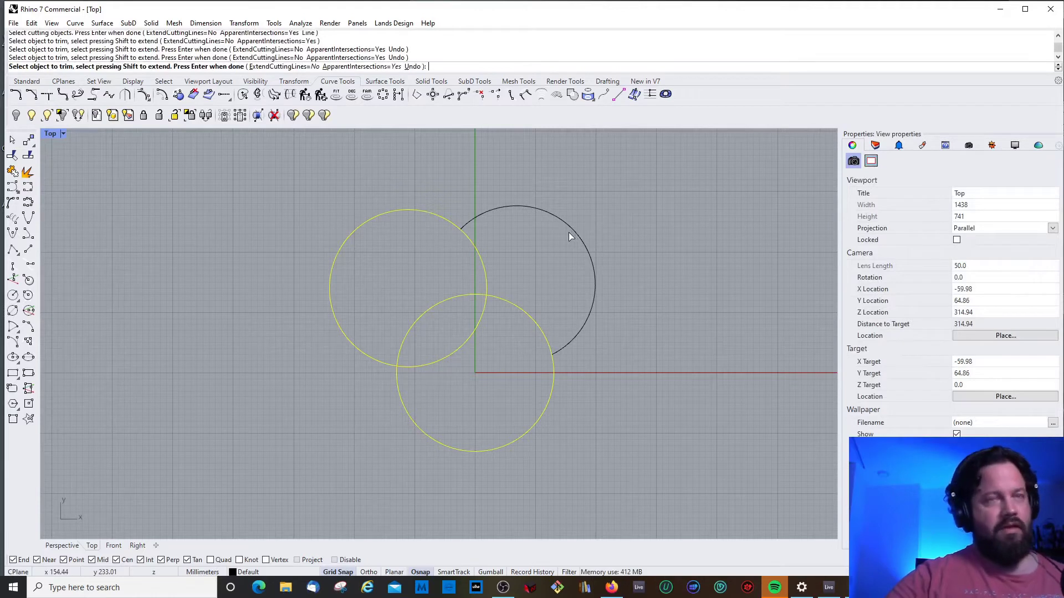
Step: Undo the trims of the upper-right circle, end the Trim command, and restore and delete the diagonal line again
key(ctrl+z)
key(ctrl+z)
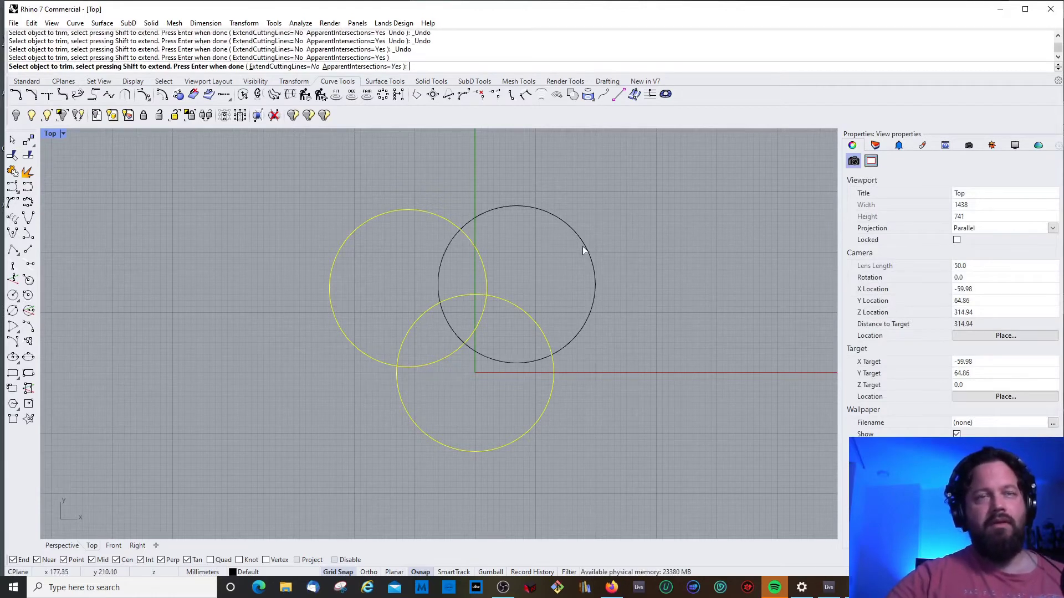
key(Return)
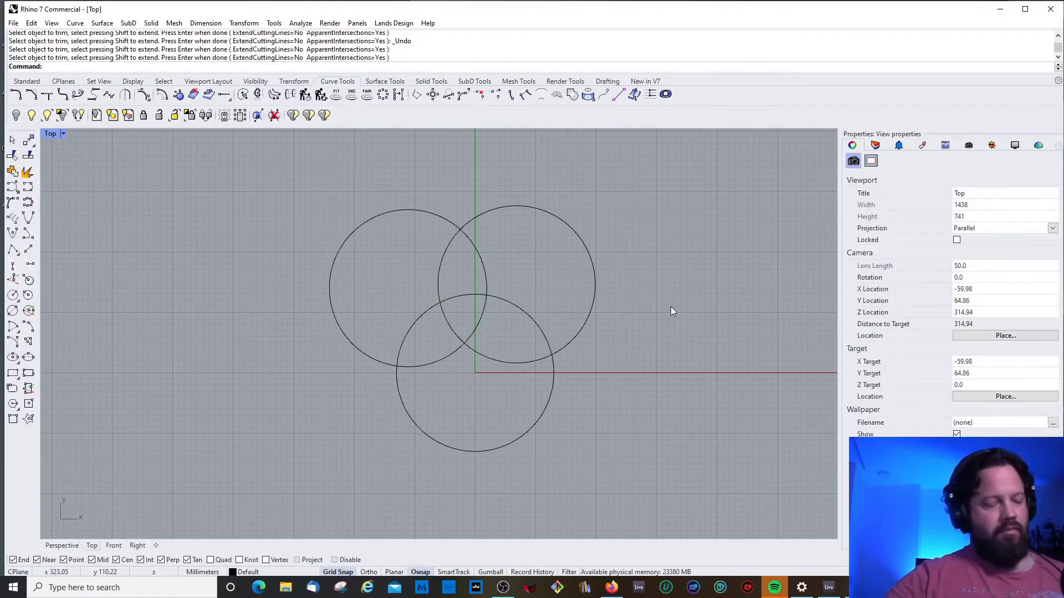
key(ctrl+z)
key(Delete)
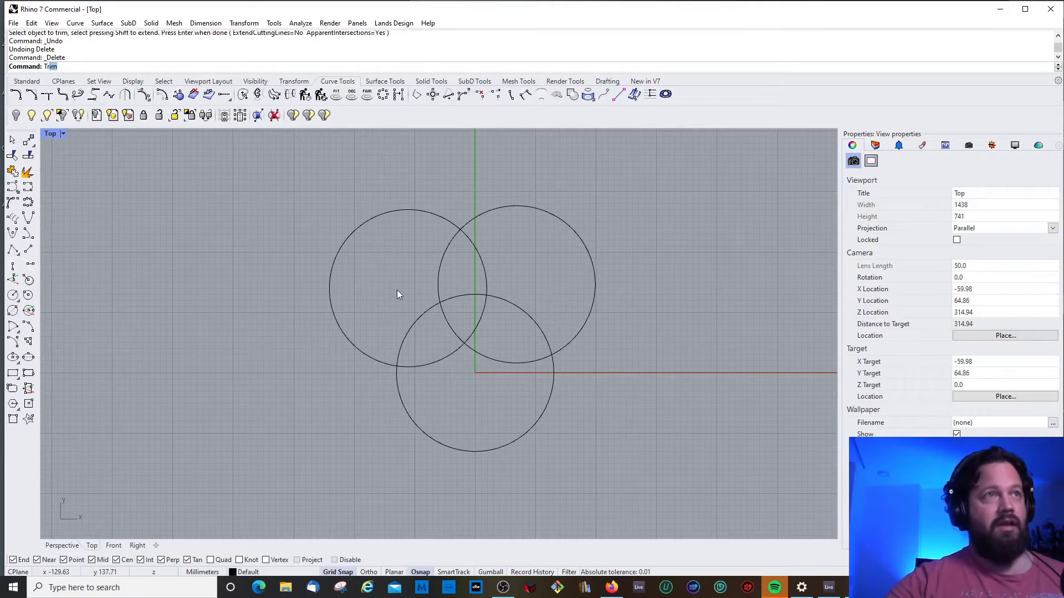
Step: Trim away all the inner arcs with the three circles as cutting objects, leaving only their cloverleaf outline
key(Return)
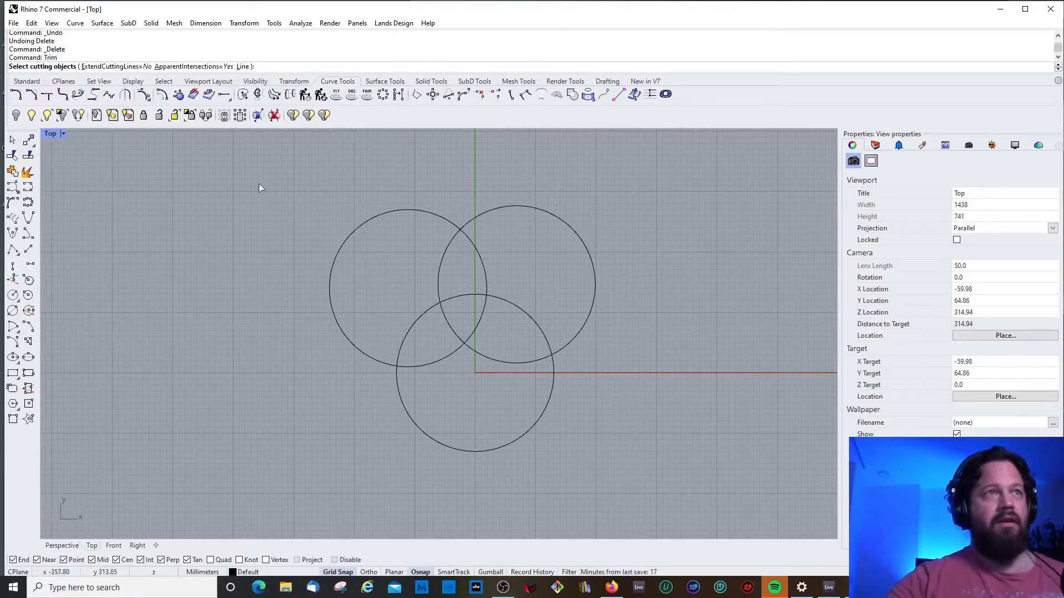
drag(258, 184, 621, 471)
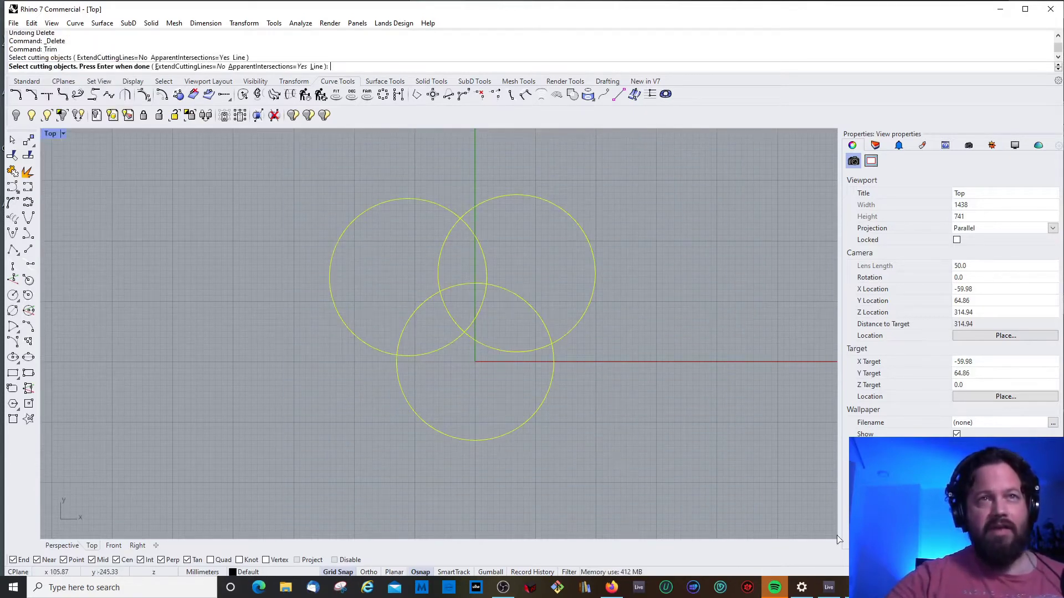
key(Return)
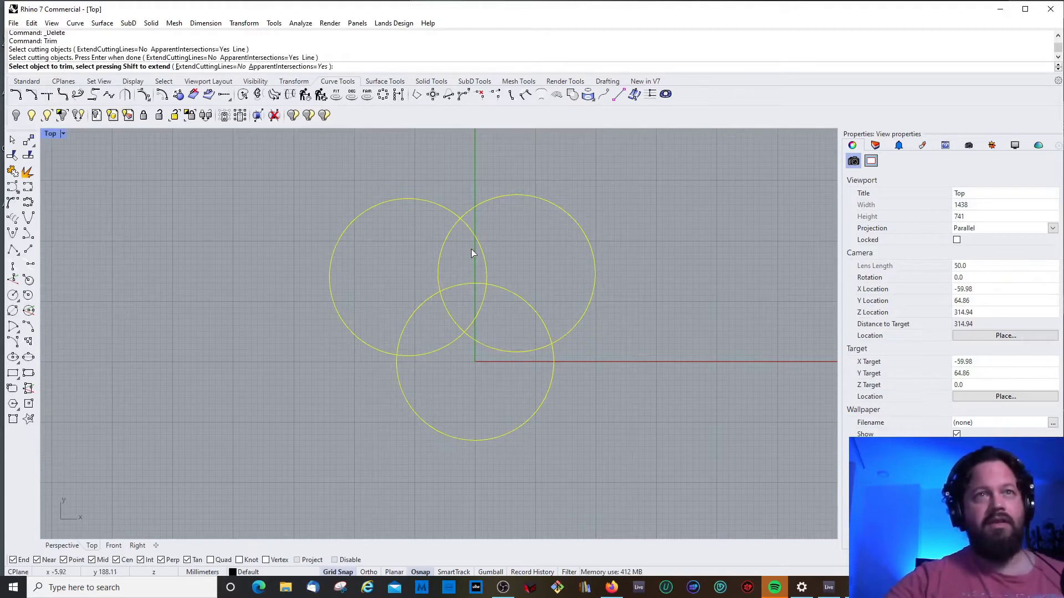
click(473, 233)
click(457, 312)
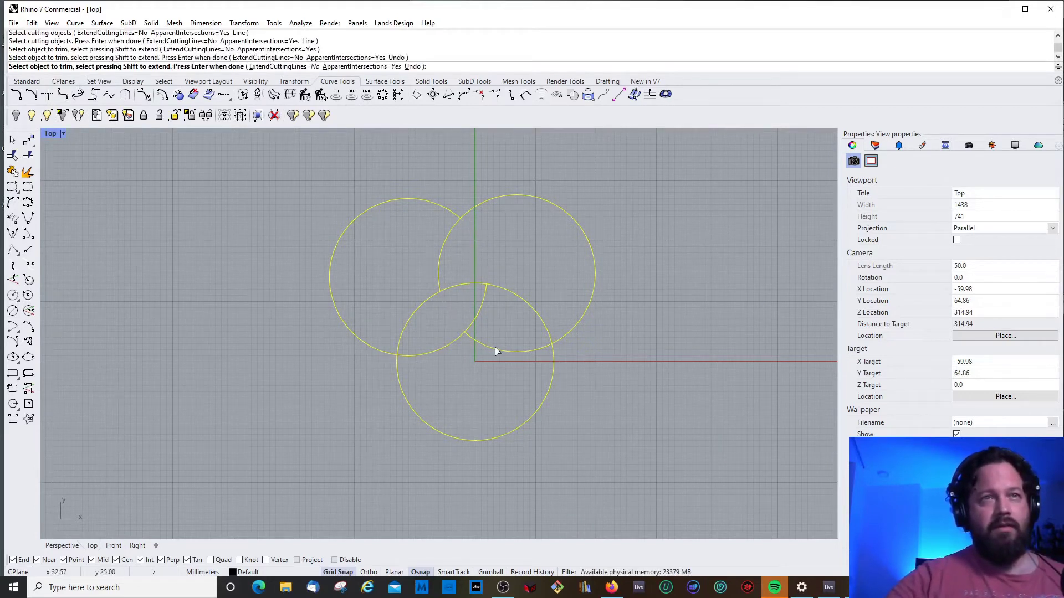
click(543, 331)
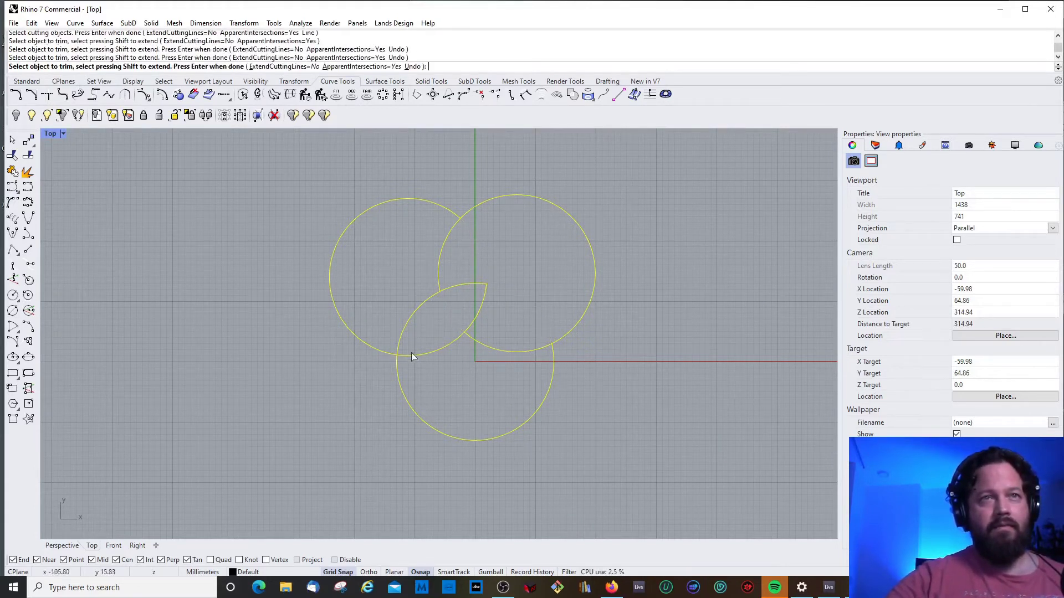
click(400, 335)
click(503, 350)
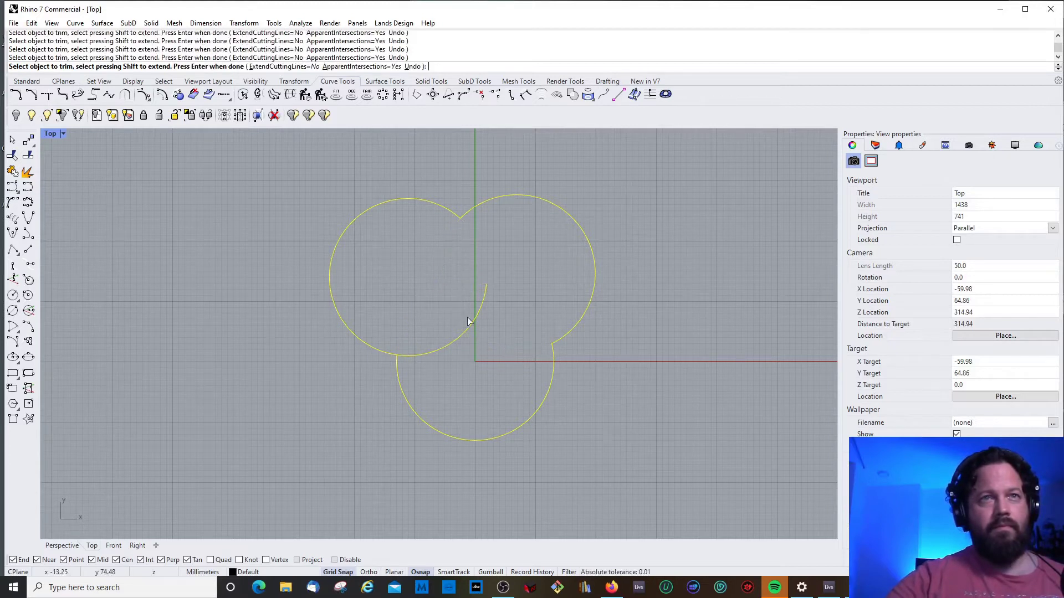
scroll(576, 349, up, 2)
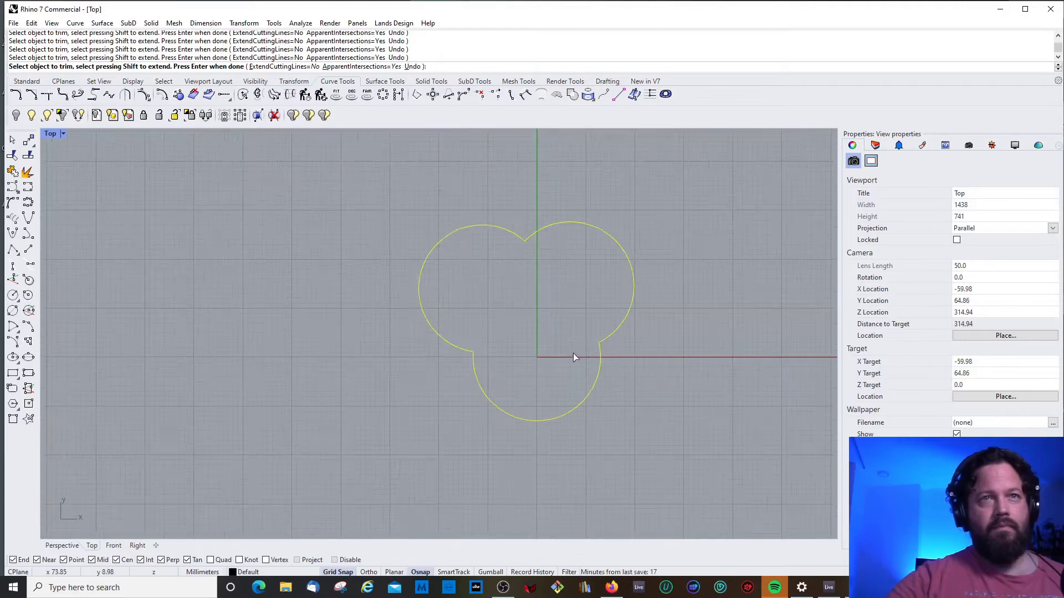
right_click(576, 349)
scroll(529, 311, down, 2)
scroll(527, 318, up, 2)
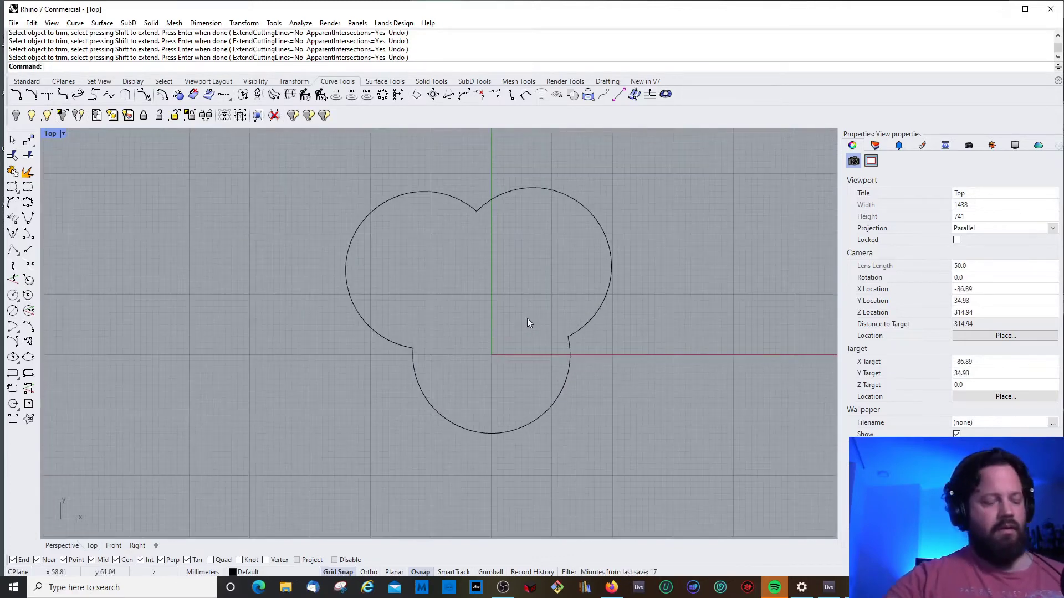
Step: Undo the cloverleaf trim and the line's deletion, and delete the diagonal line again
key(ctrl+z)
key(ctrl+z)
key(Escape)
click(425, 246)
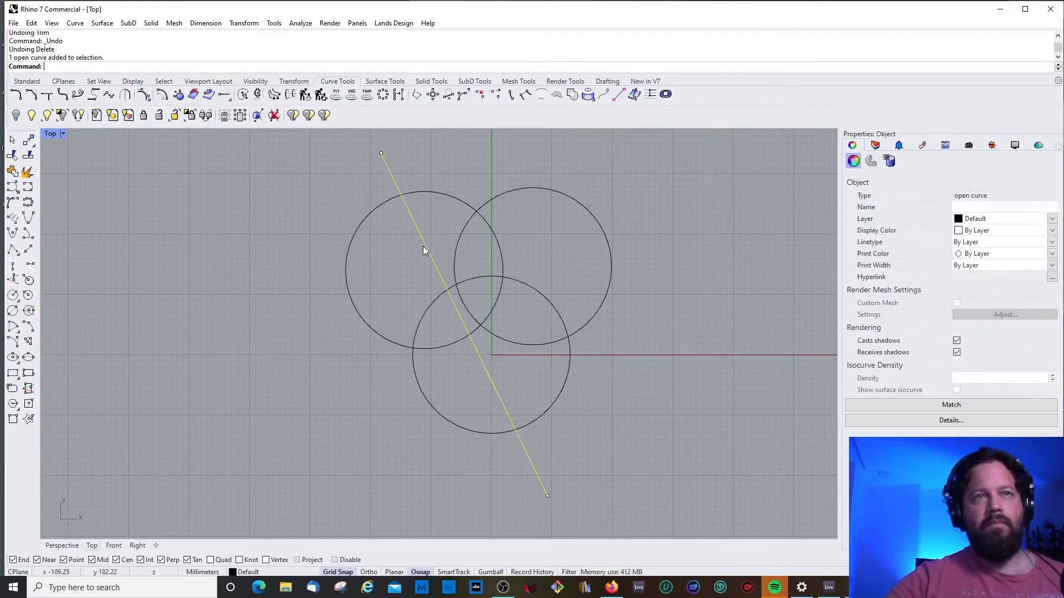
key(Delete)
scroll(399, 257, up, 3)
scroll(412, 293, down, 3)
scroll(418, 182, up, 1)
scroll(382, 207, down, 2)
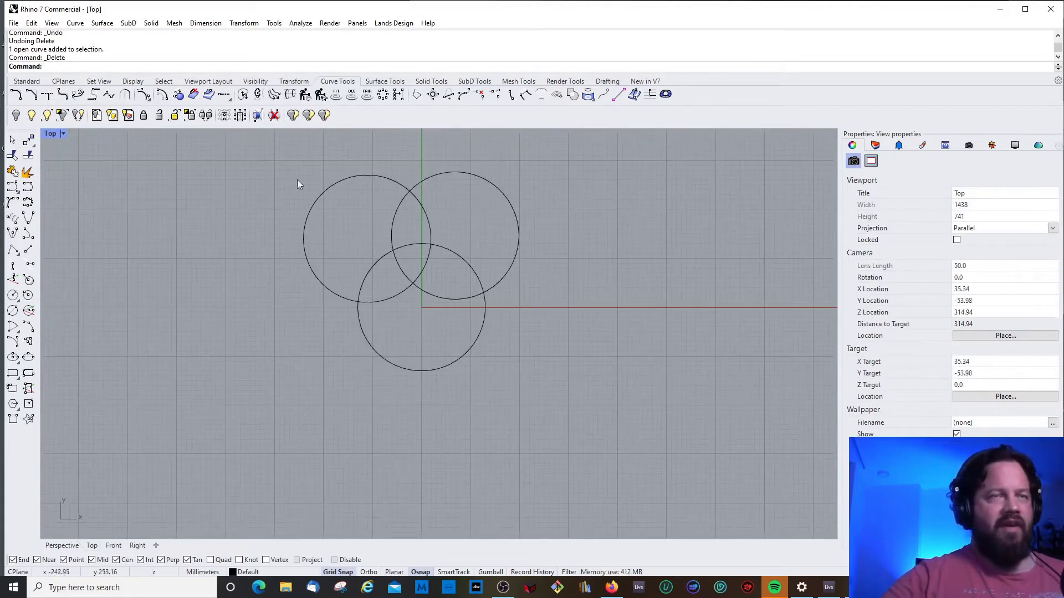
drag(257, 161, 475, 336)
key(Escape)
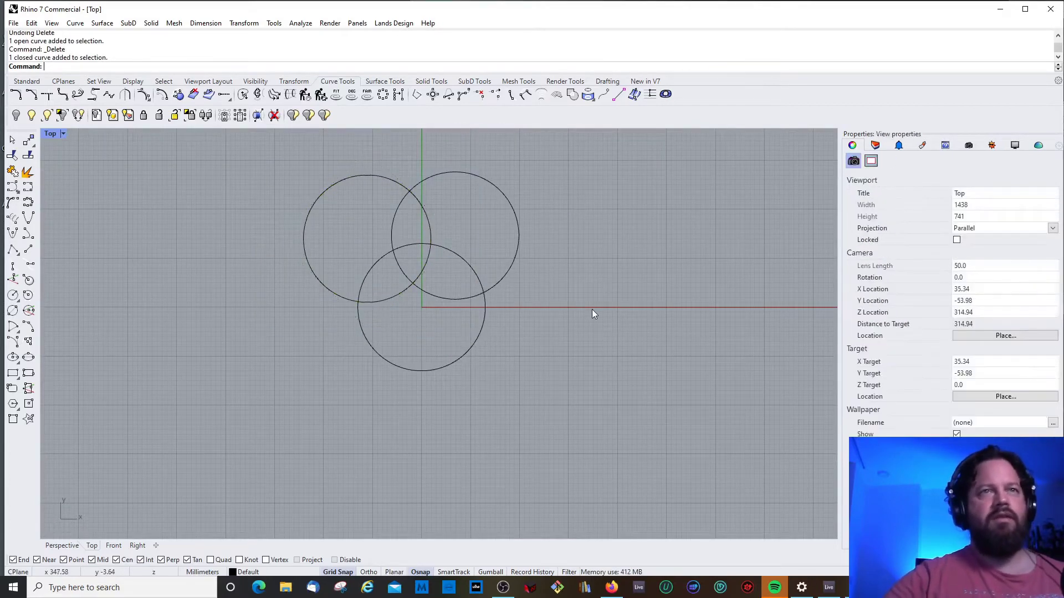
Step: Trim the parts of the upper-right and lower circles inside the upper-left circle, using only that circle as cutting object
text(trim)
key(Return)
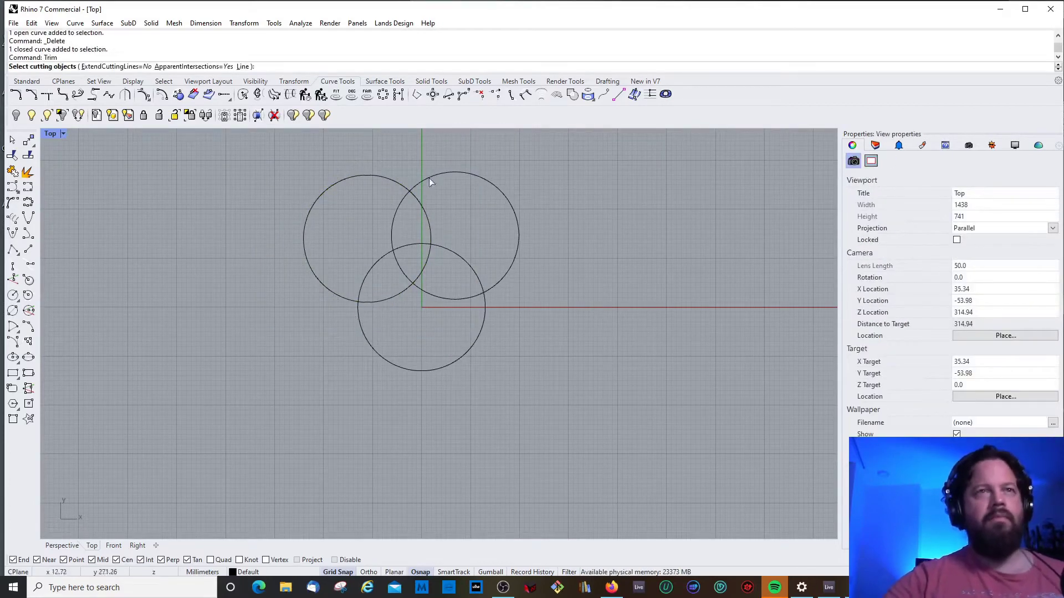
click(424, 208)
key(Return)
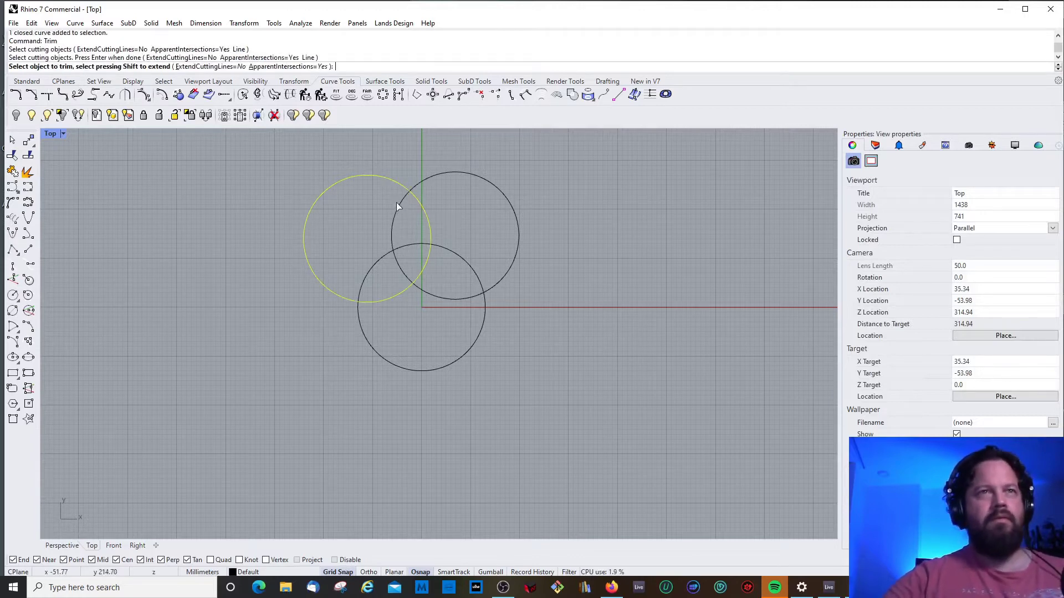
click(393, 235)
click(409, 251)
key(Return)
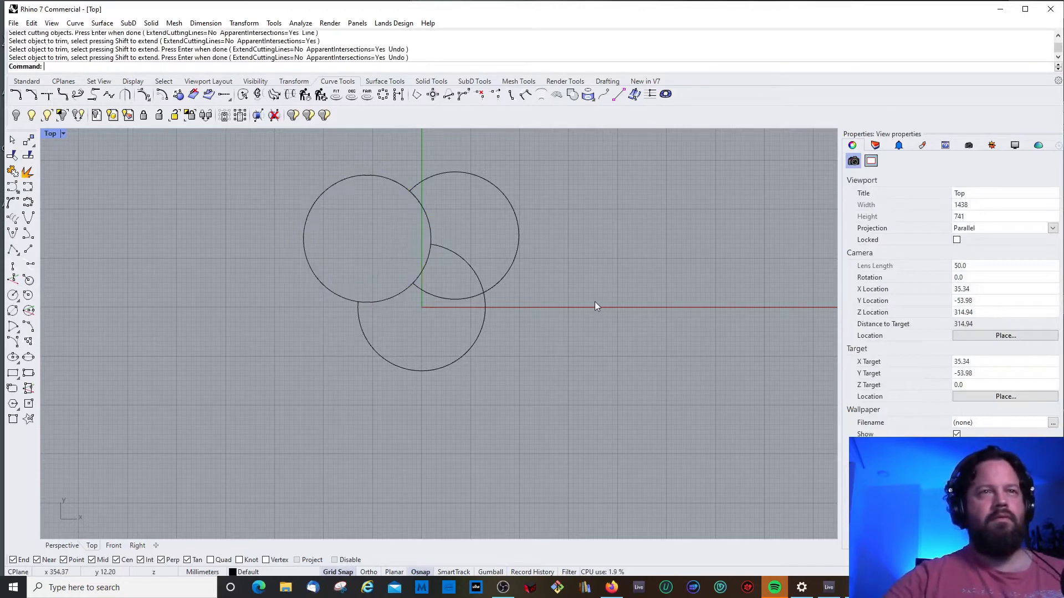
Step: Undo the trim made with the upper-left circle to restore the other two full circles
scroll(449, 290, down, 3)
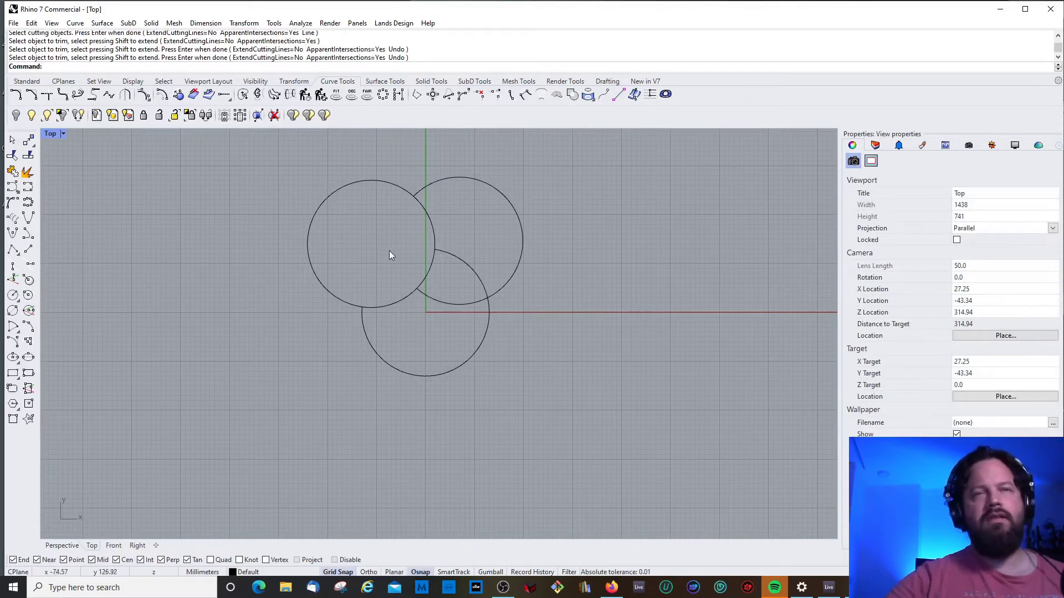
scroll(389, 250, down, 3)
drag(292, 179, 590, 425)
key(ctrl+z)
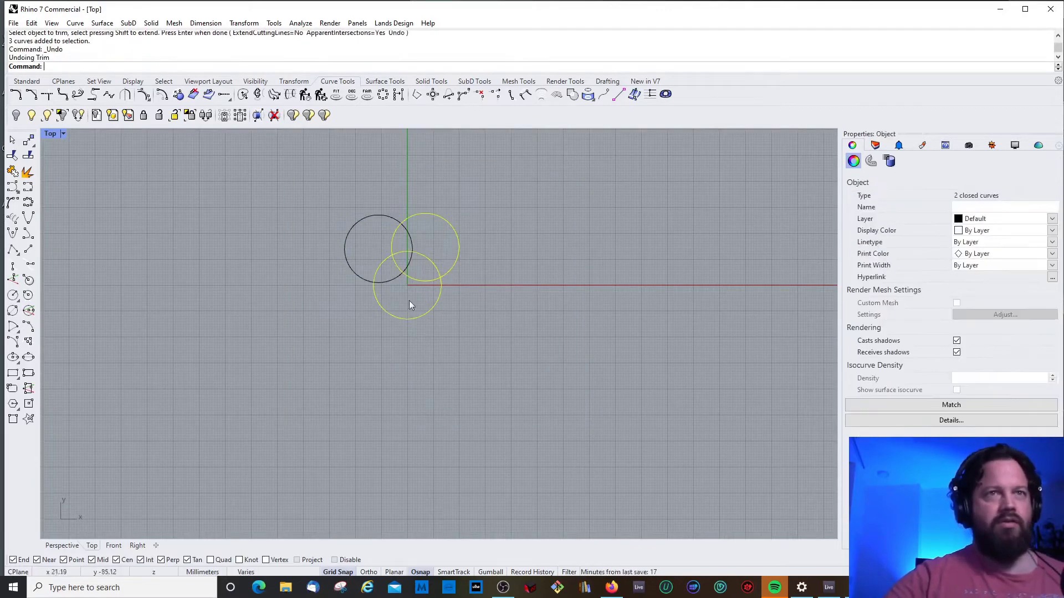
scroll(395, 269, up, 6)
key(ctrl+z)
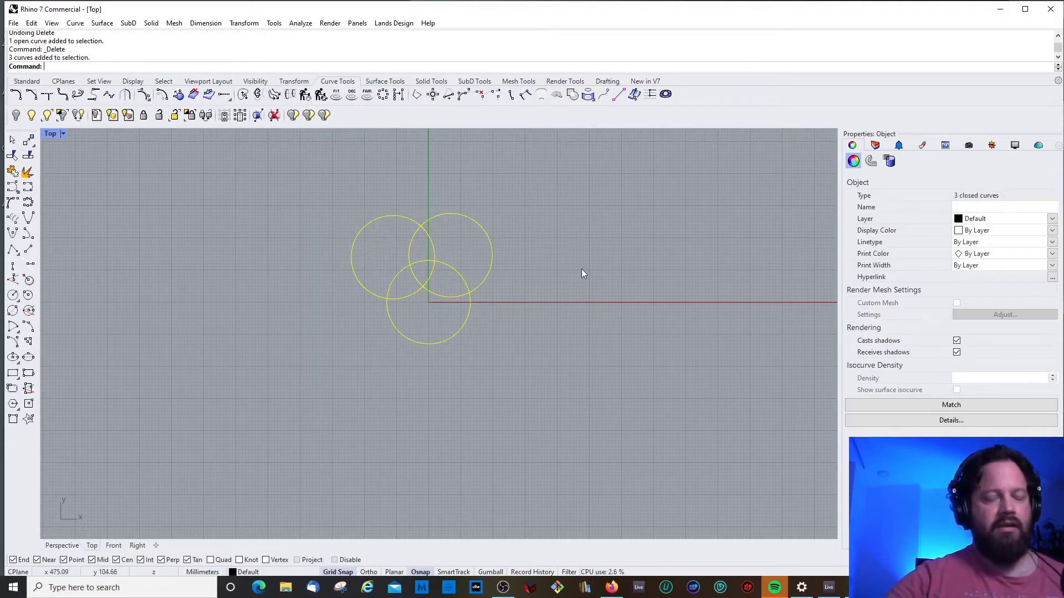
Step: Trim the overlapping inner arcs with crossing selections, using all three preselected circles as cutting objects
key(Escape)
drag(308, 175, 632, 465)
key(Return)
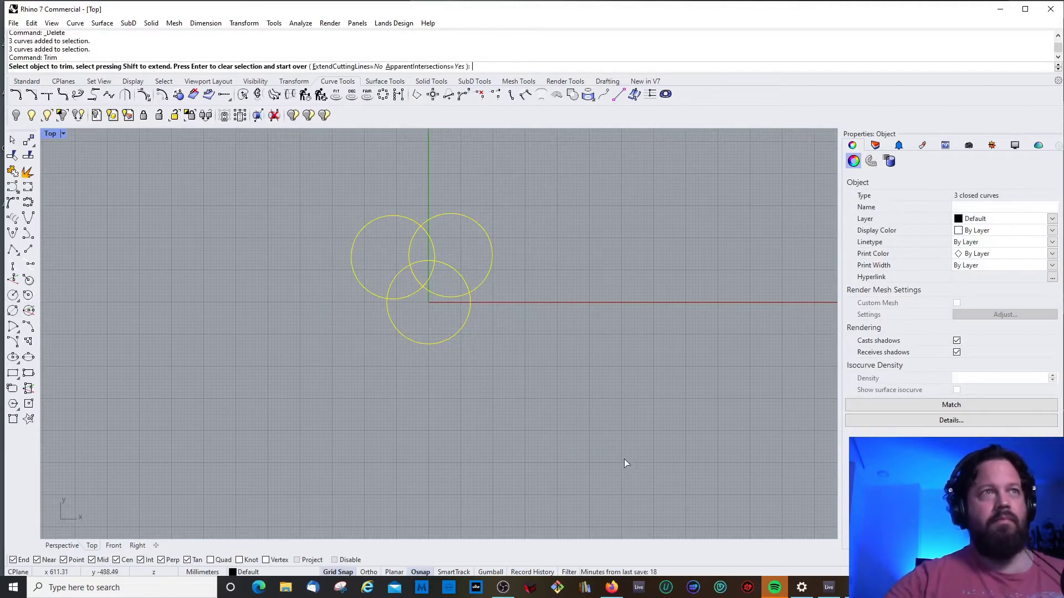
scroll(406, 273, up, 6)
drag(420, 233, 401, 280)
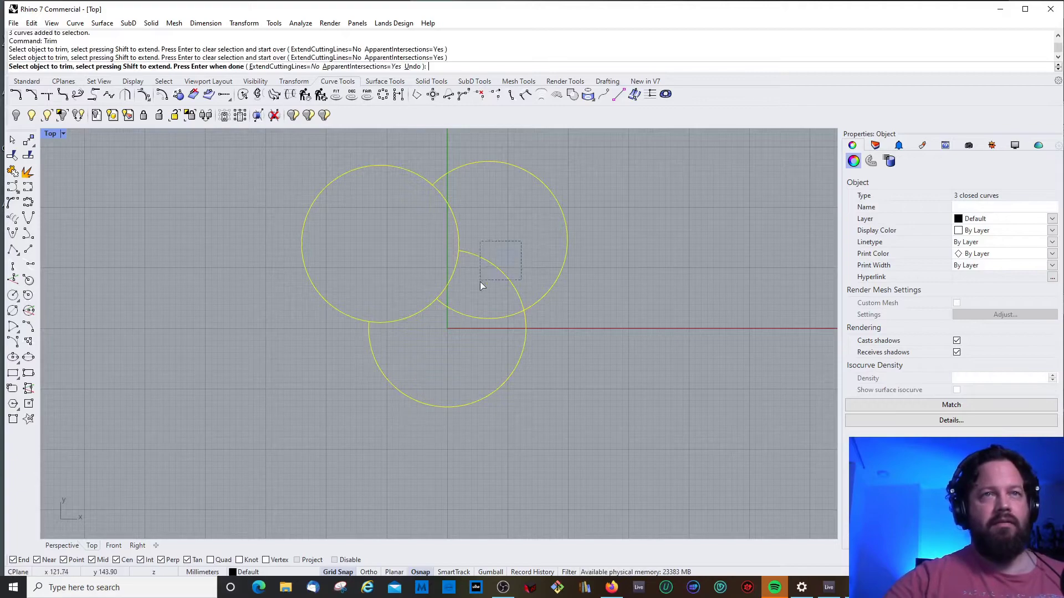
drag(481, 283, 480, 286)
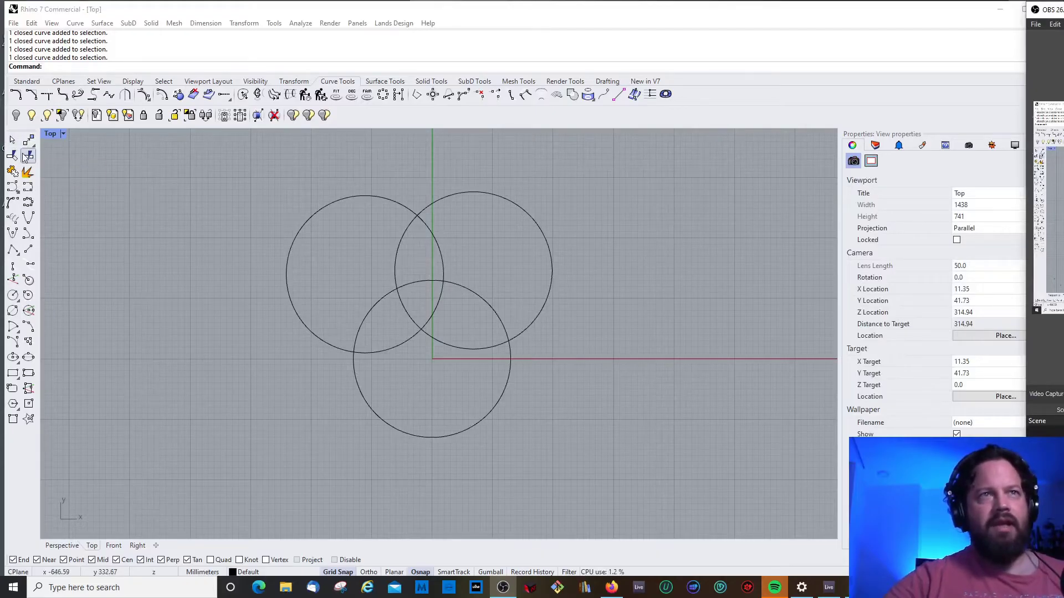
click(386, 203)
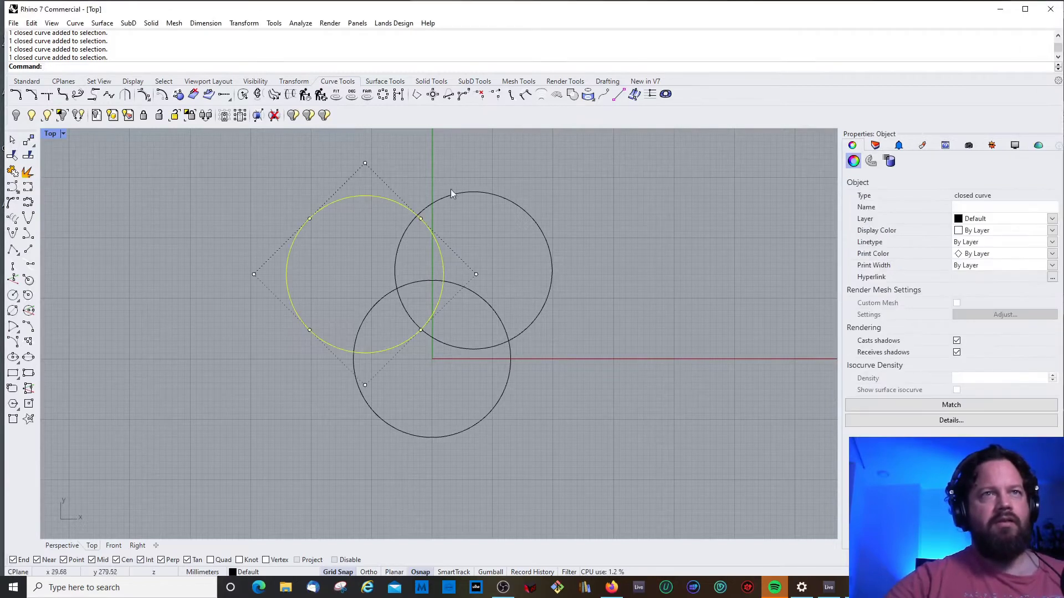
key(Escape)
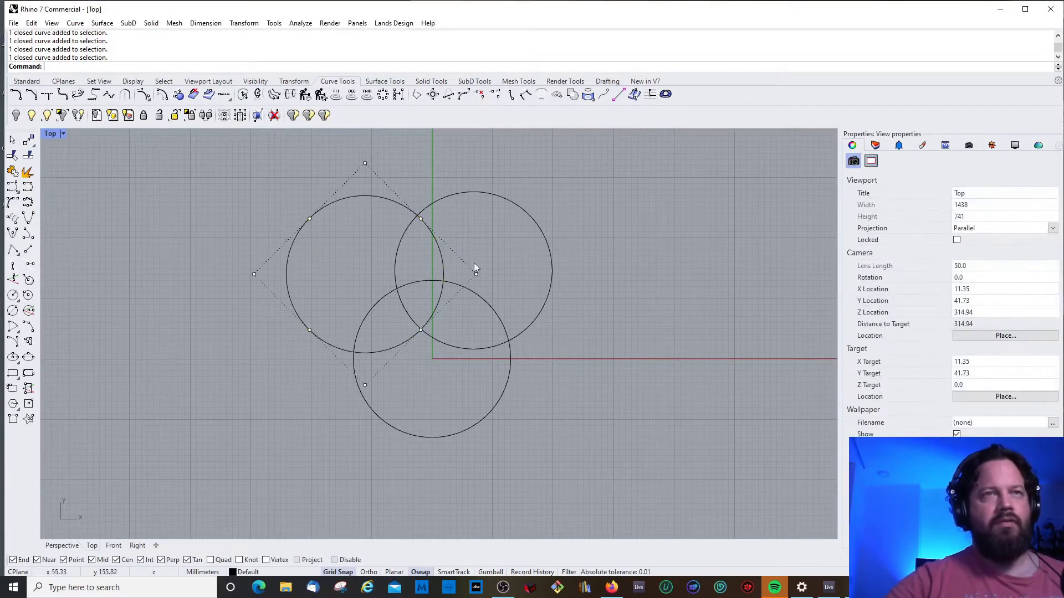
click(509, 199)
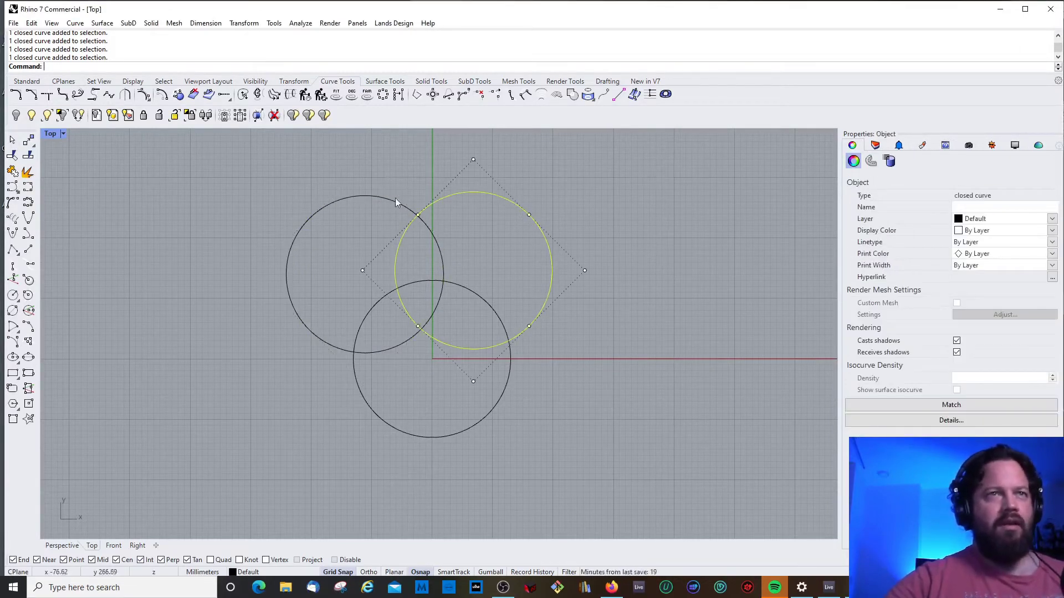
key(Escape)
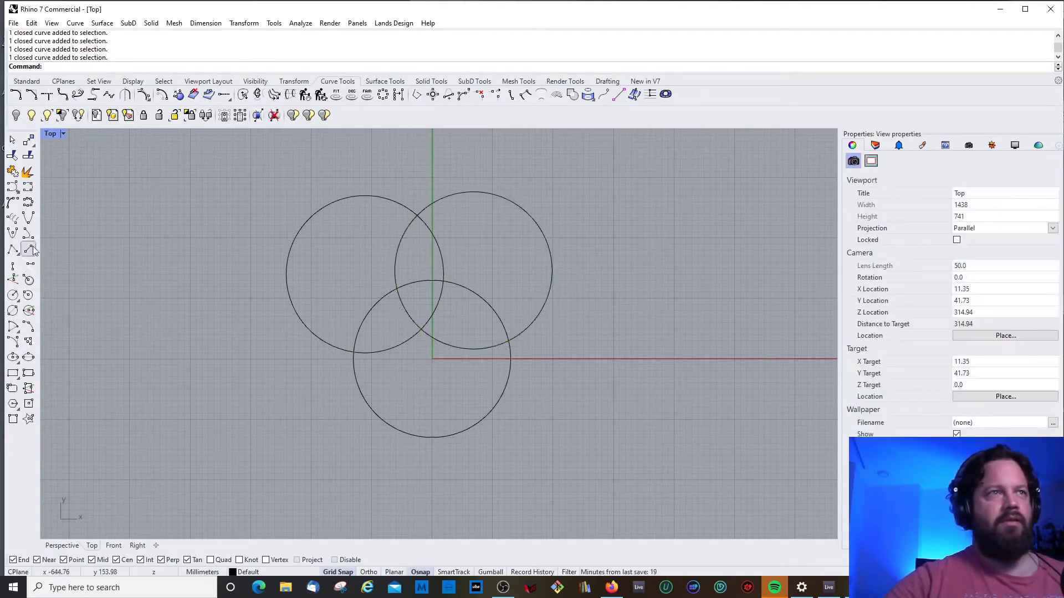
Step: Split the upper-right circle using the upper-left and lower circles as cutting objects
click(29, 155)
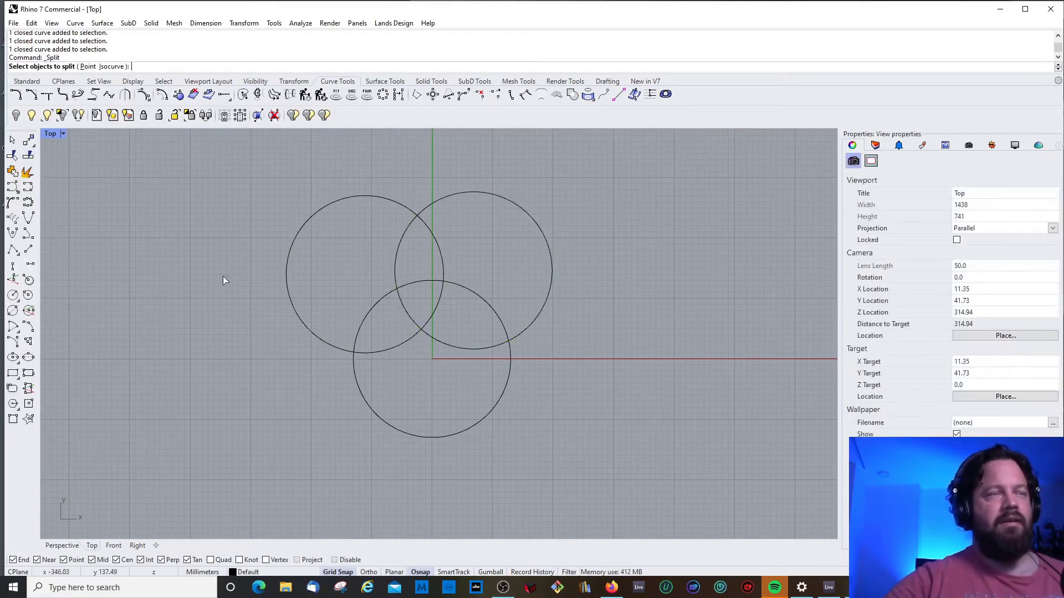
click(510, 202)
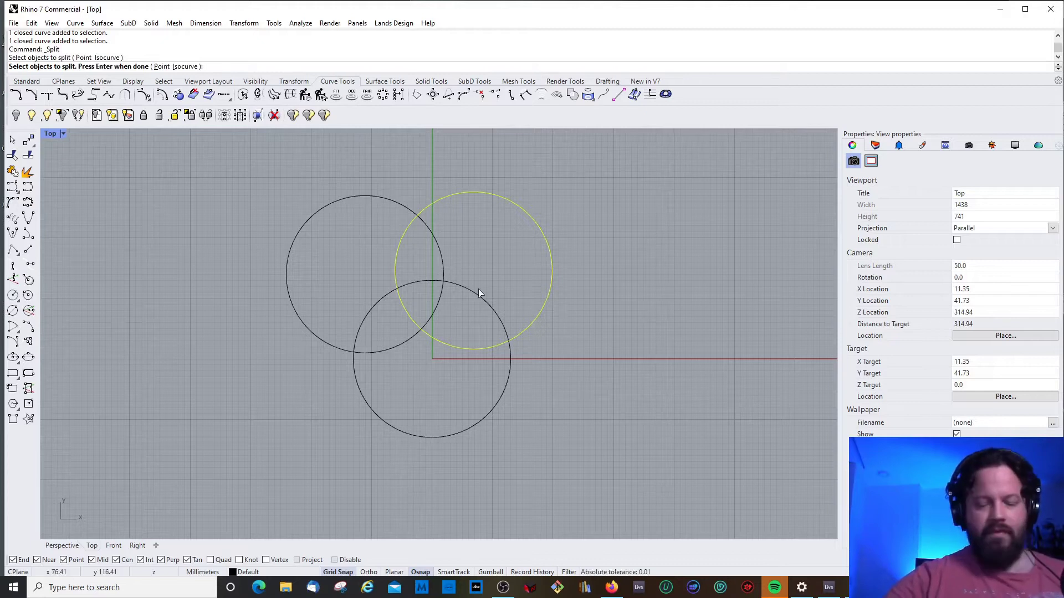
key(Return)
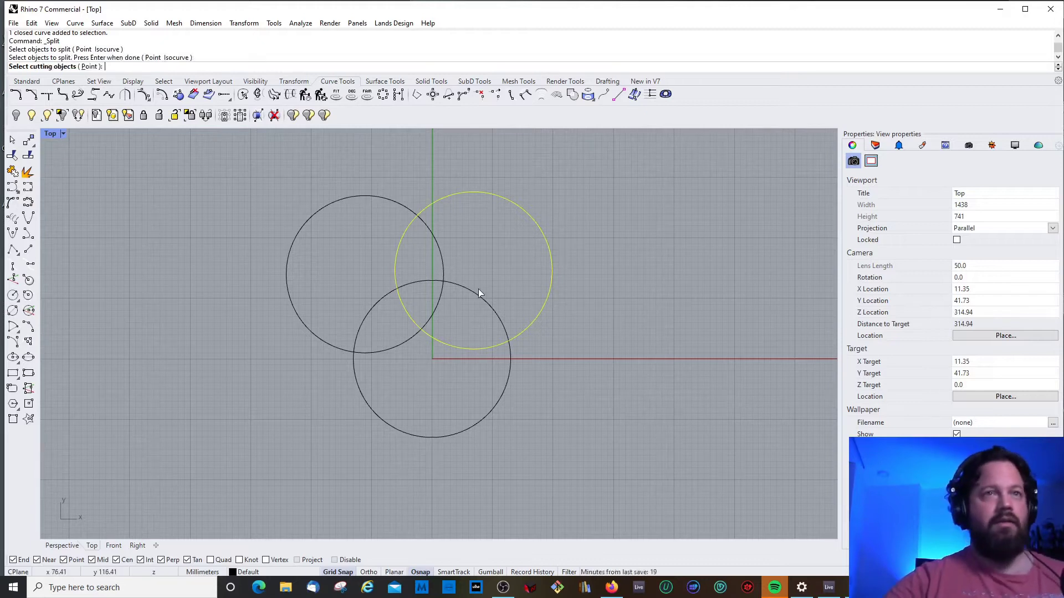
click(434, 238)
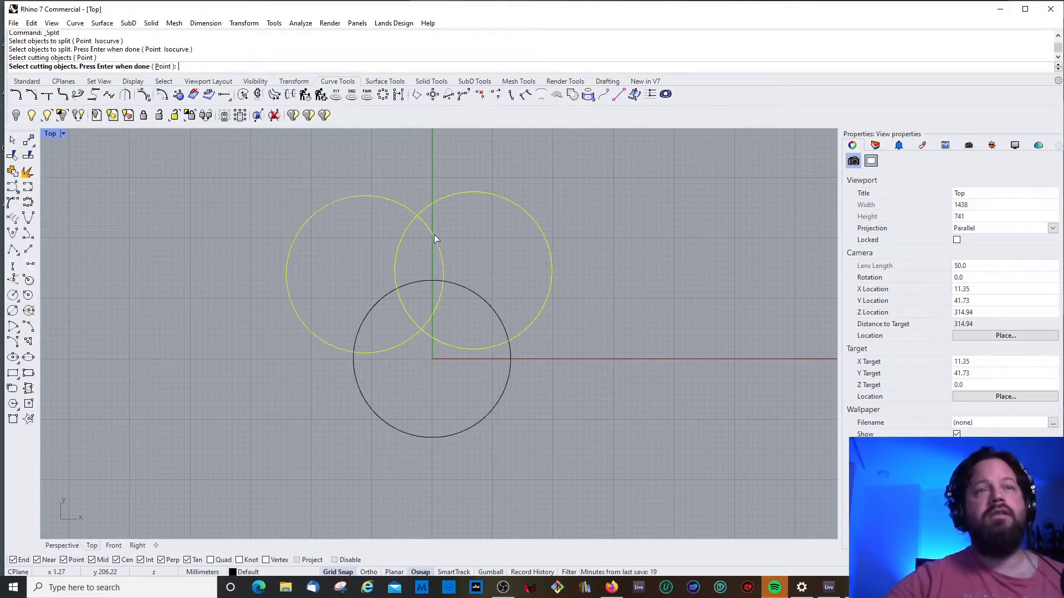
click(481, 302)
key(Return)
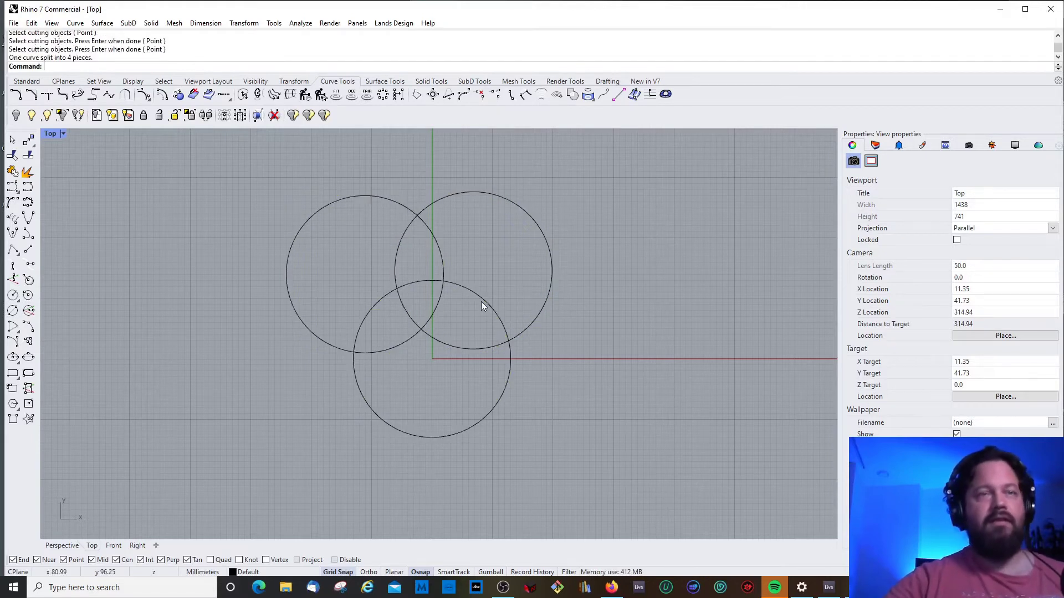
Step: Select the segments of the split upper-right circle one after another to examine where it was divided
click(543, 305)
click(667, 246)
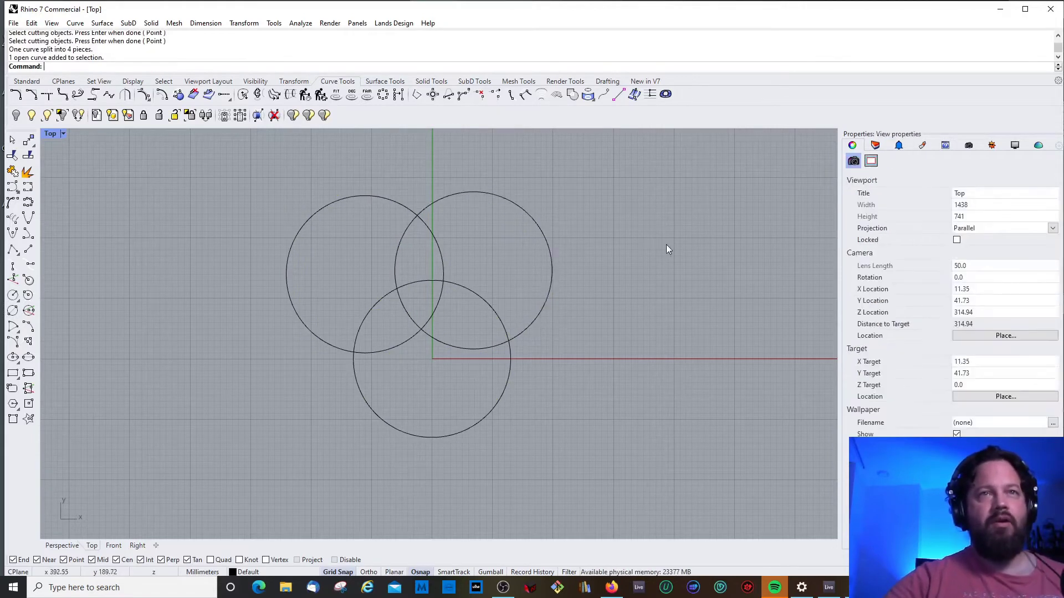
click(491, 194)
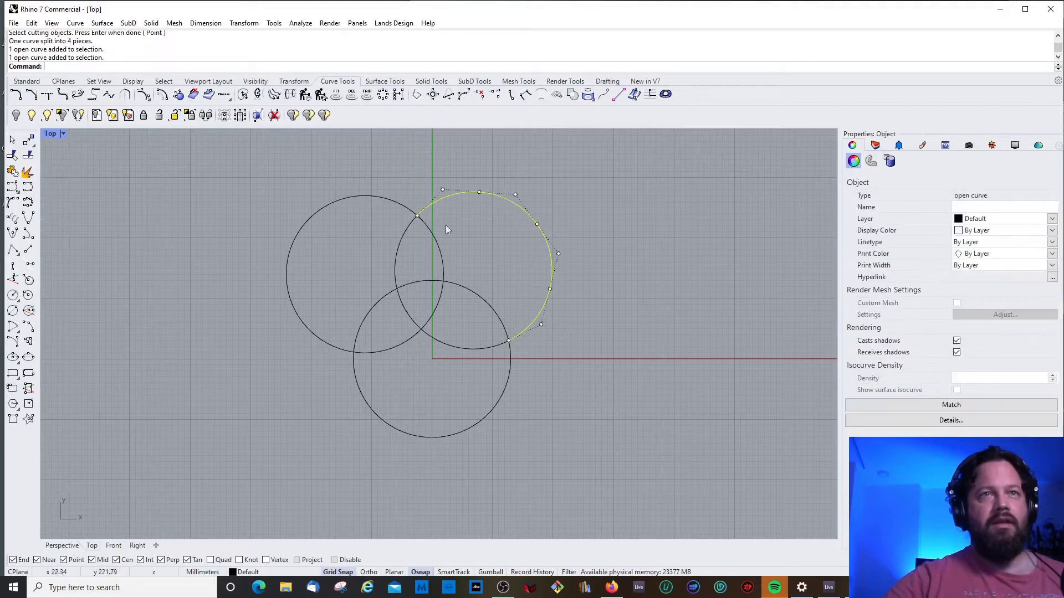
click(395, 253)
click(404, 313)
click(442, 341)
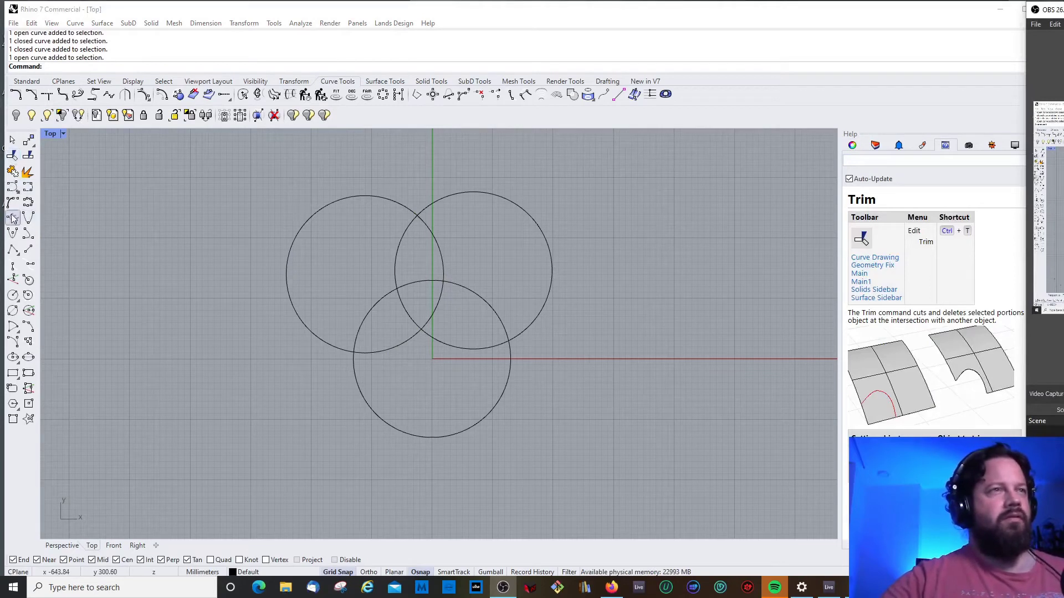
Step: Sketch a degree 3 control point curve with seven points, forming an S-shape to the right of the three circles
click(12, 187)
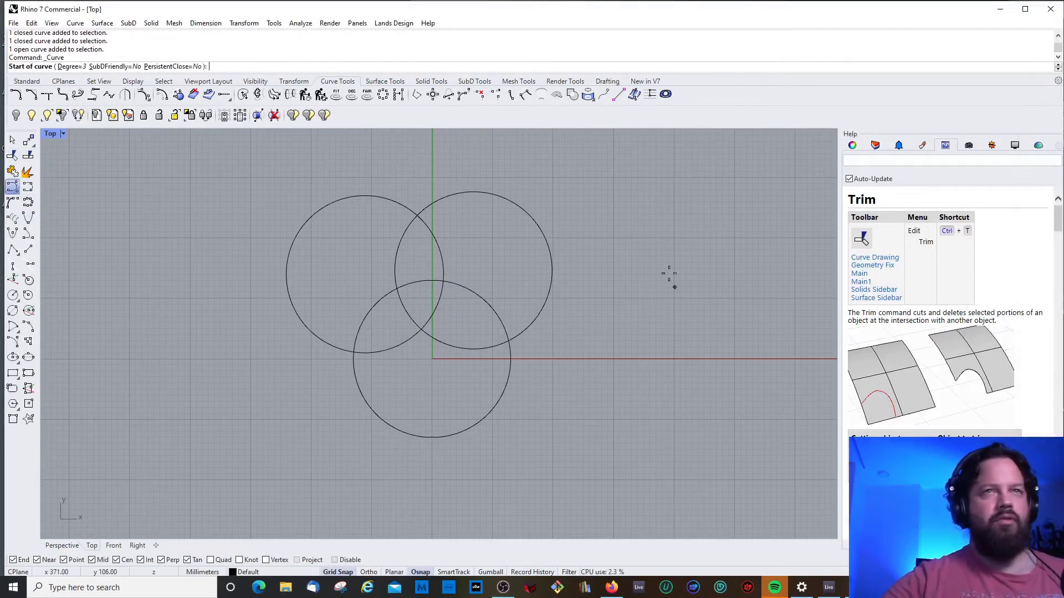
click(565, 169)
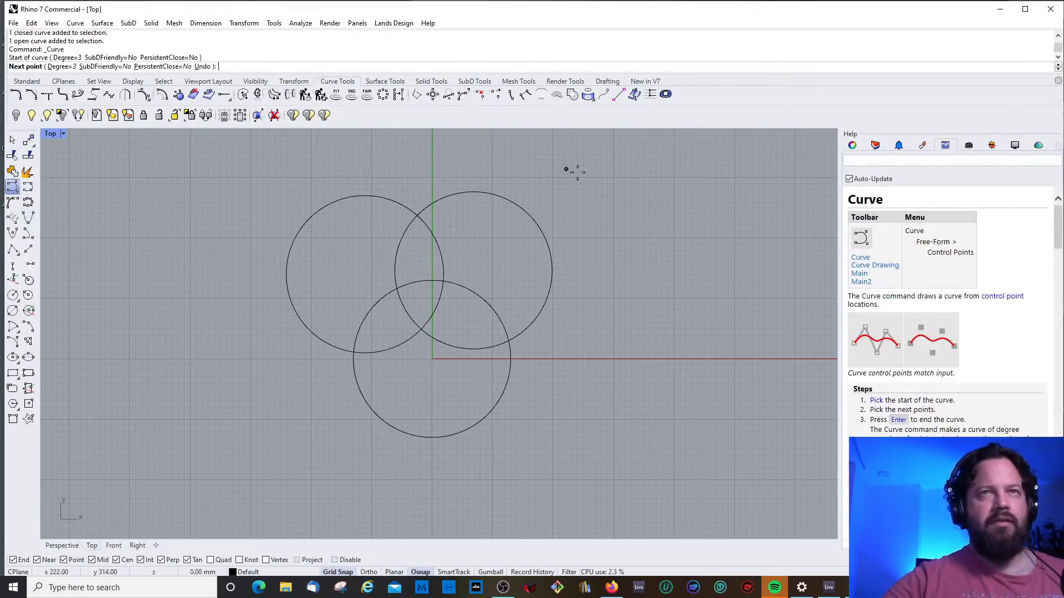
click(643, 225)
click(636, 290)
click(551, 372)
click(537, 447)
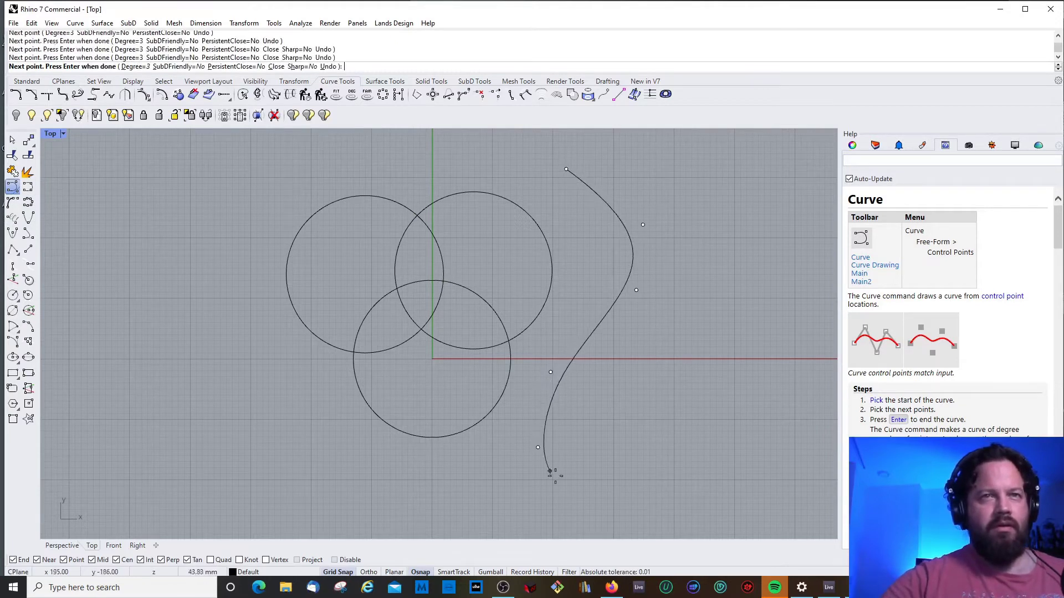
click(609, 492)
click(682, 476)
key(Return)
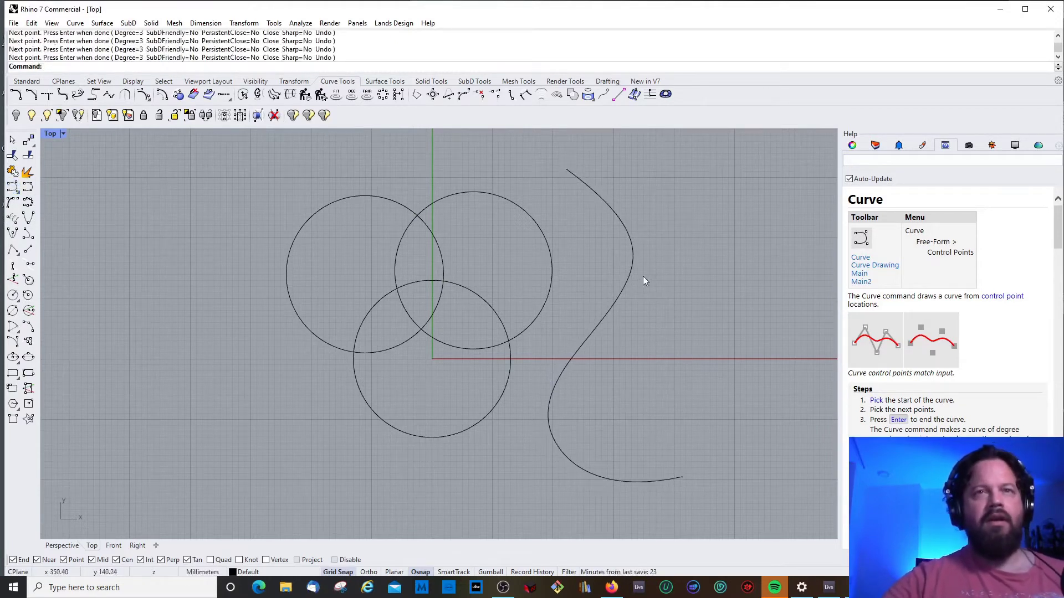
Step: Draw a short, single-segment diagonal polyline crossing the middle of the S-shaped curve
click(631, 283)
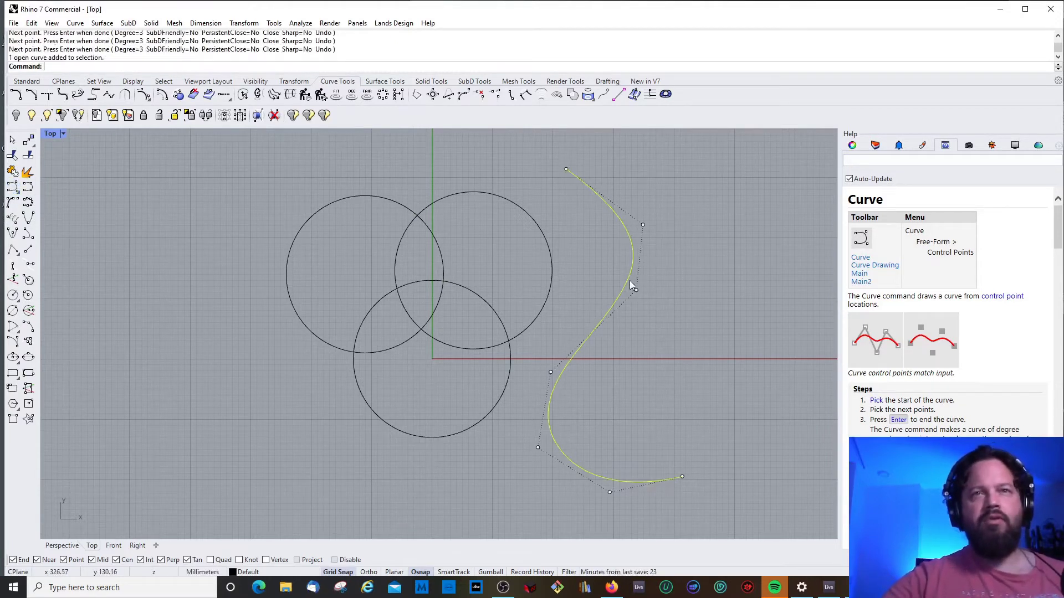
click(610, 305)
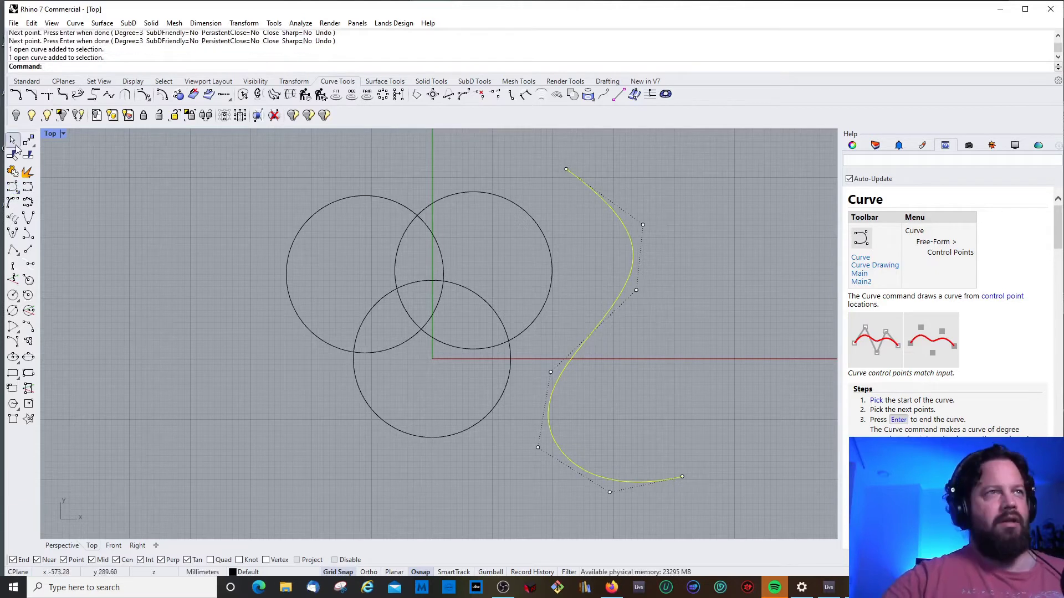
click(13, 250)
click(573, 303)
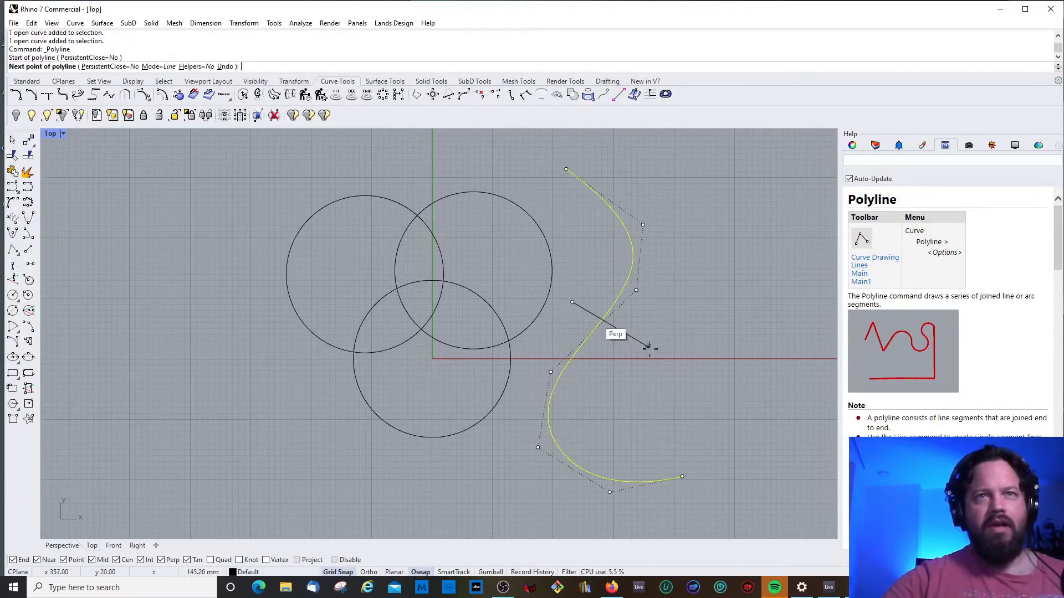
click(652, 350)
key(Return)
Step: Split the S-shaped curve using the short diagonal line as the cutting object
click(633, 303)
click(623, 293)
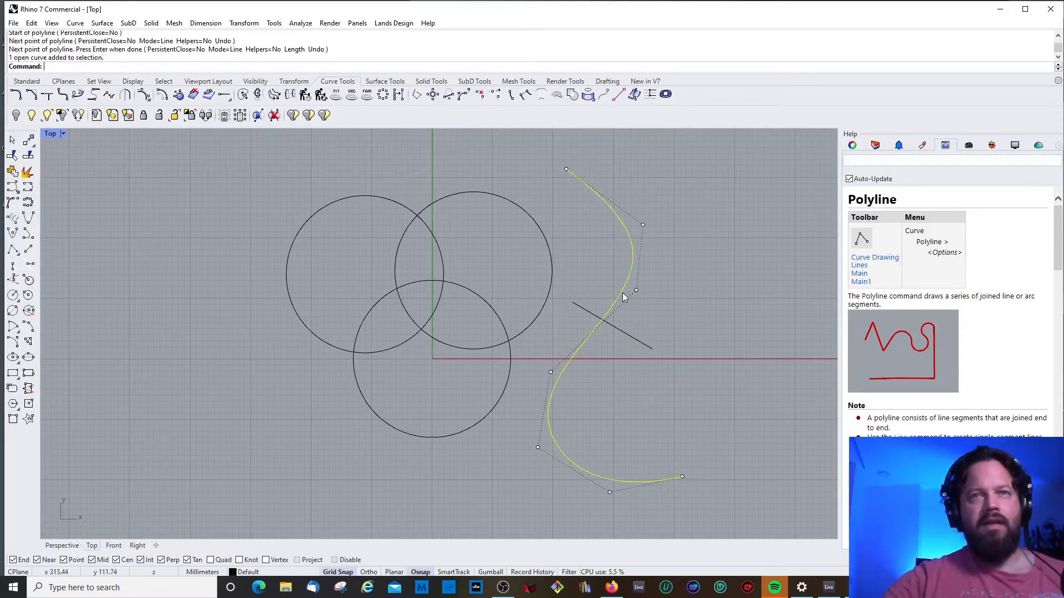
click(695, 305)
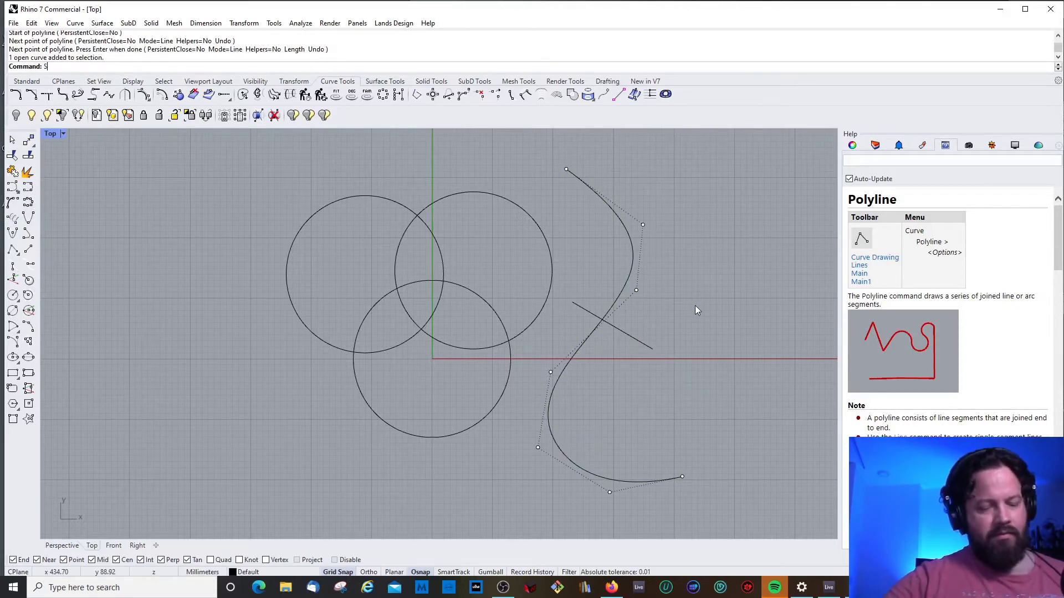
text(Split)
key(Return)
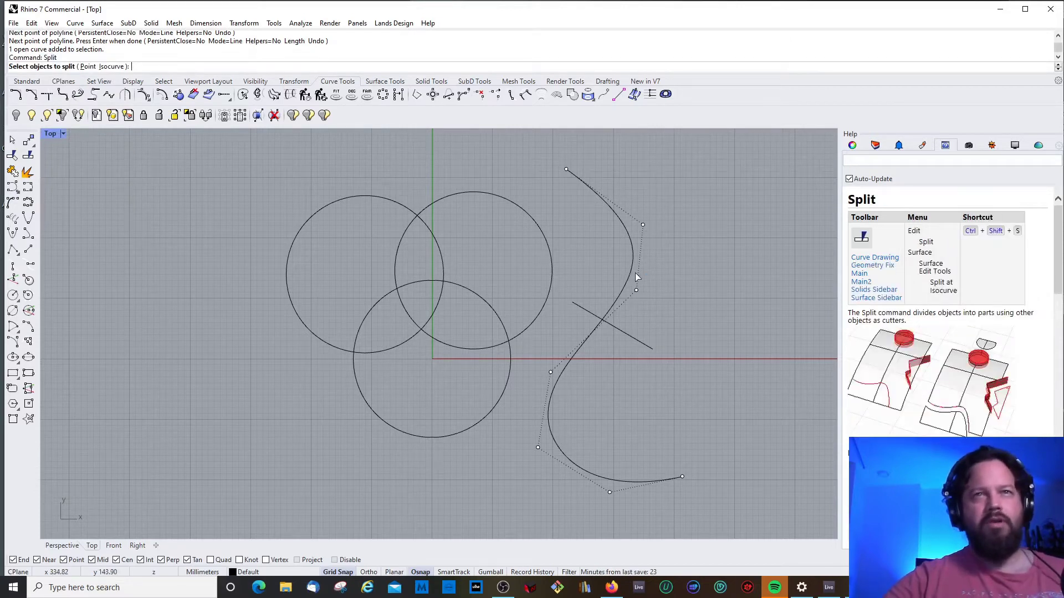
click(634, 277)
key(Return)
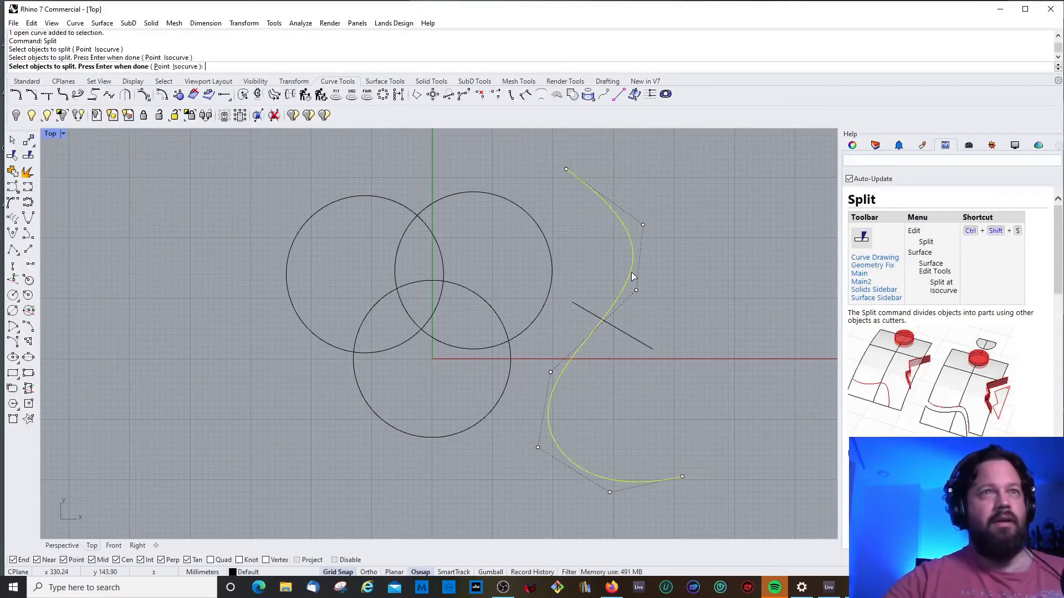
click(585, 308)
key(Return)
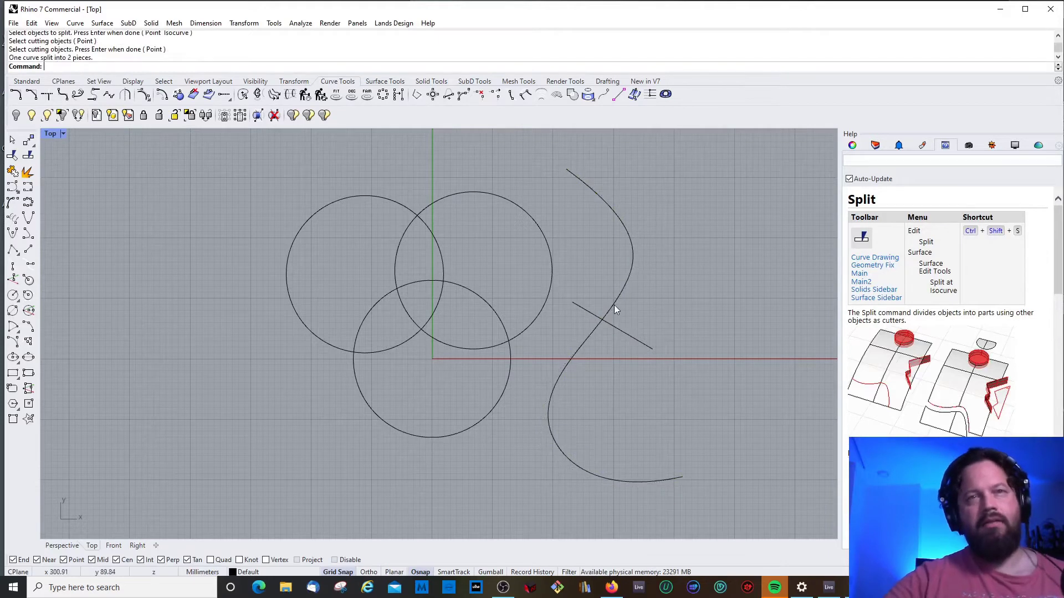
Step: Delete the short diagonal cutting line, keeping both pieces of the S-shaped curve
click(619, 297)
click(588, 343)
key(Delete)
click(610, 325)
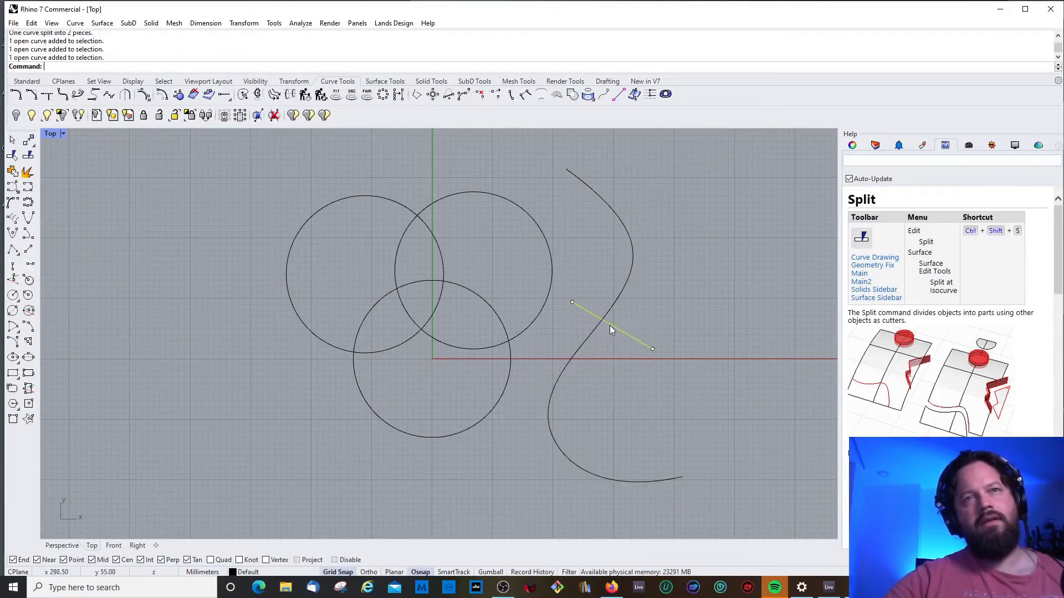
key(Delete)
Step: Select the upper and lower pieces of the right-hand curve in turn to examine the split
click(622, 285)
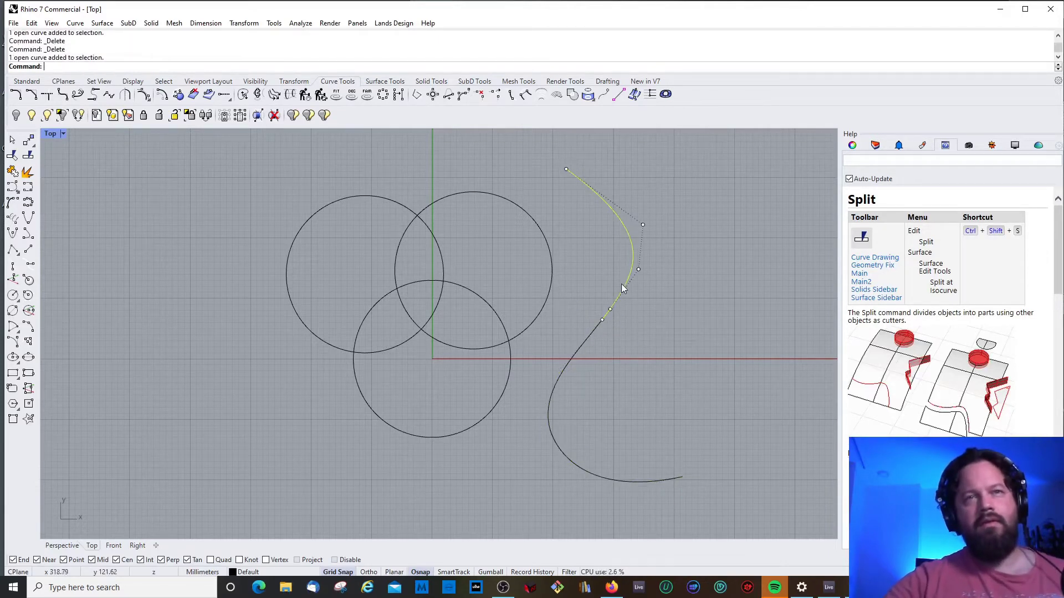
key(Escape)
click(594, 332)
scroll(679, 331, down, 5)
scroll(658, 354, up, 3)
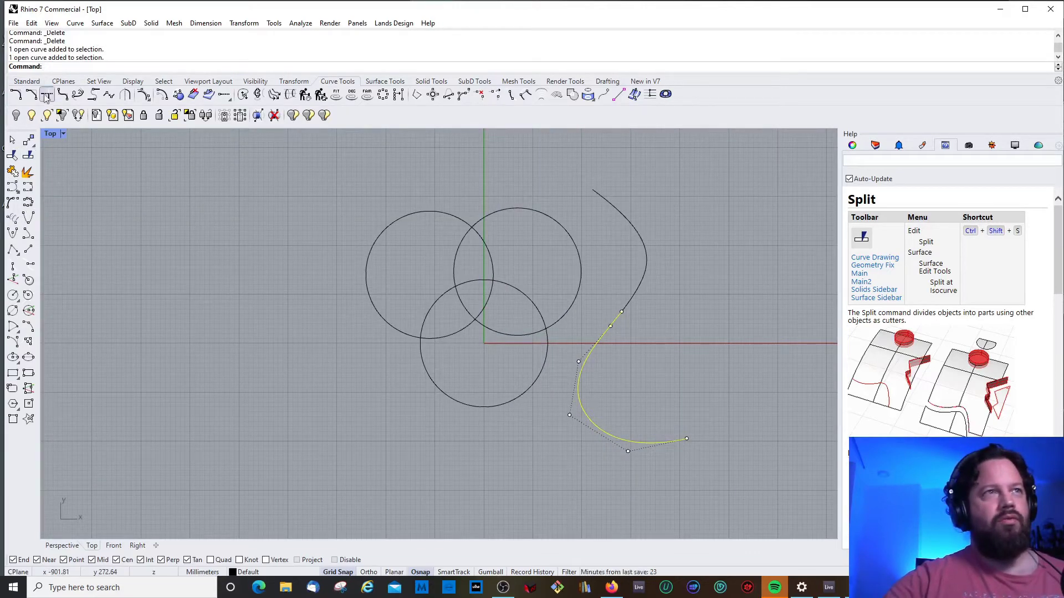
Step: Sketch a second degree 3 control point curve with seven points to the left of the three circles
click(12, 186)
click(274, 157)
click(190, 220)
click(232, 319)
click(309, 364)
click(300, 420)
click(244, 456)
click(221, 457)
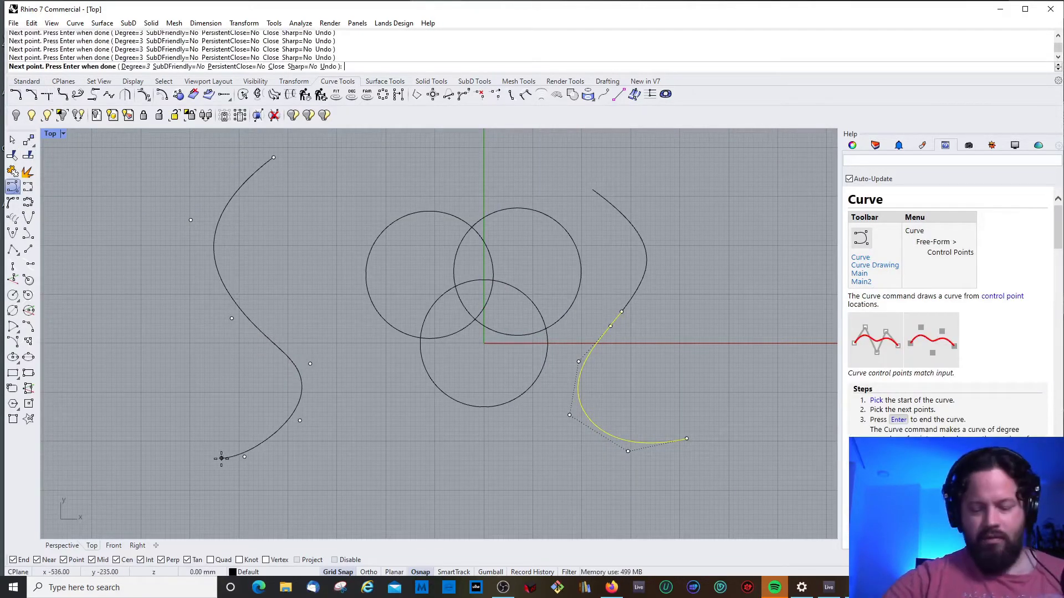
key(Return)
Step: Split the left-hand curve with the Point option at a point on the curve near its middle
click(244, 310)
text(split)
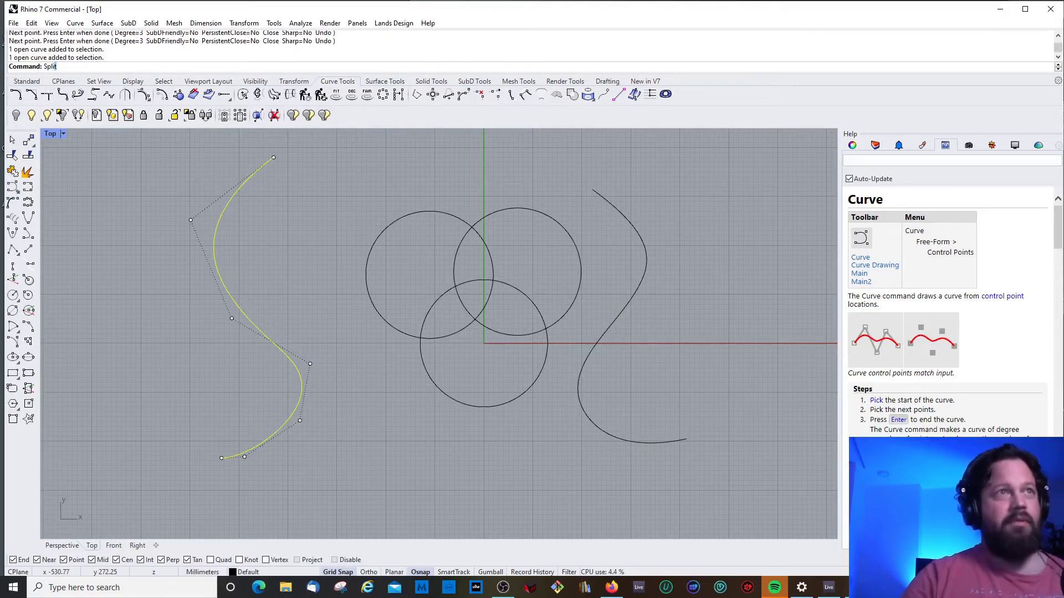
key(Return)
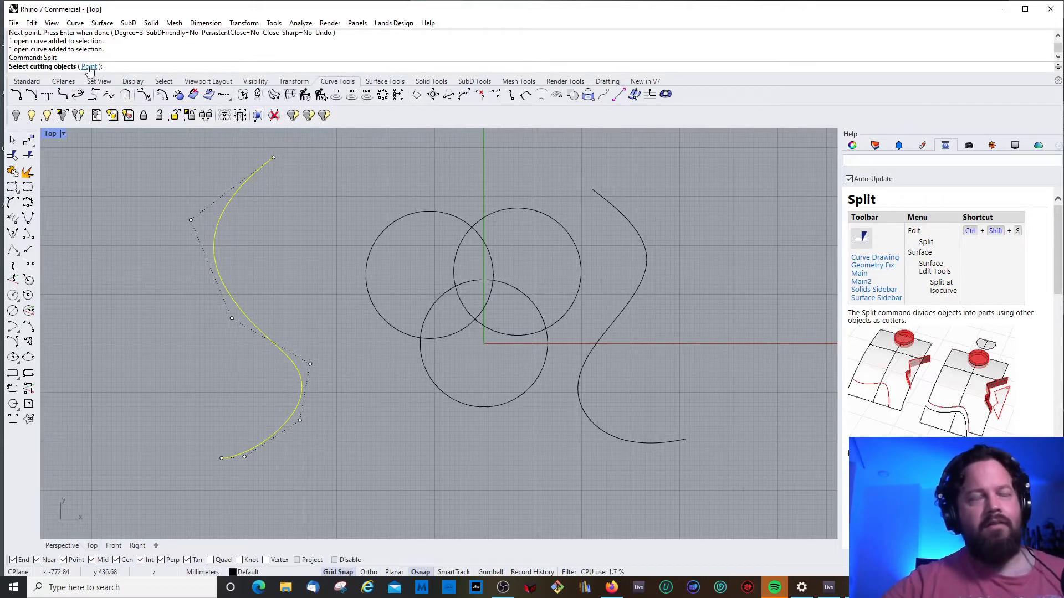
text(p)
key(Return)
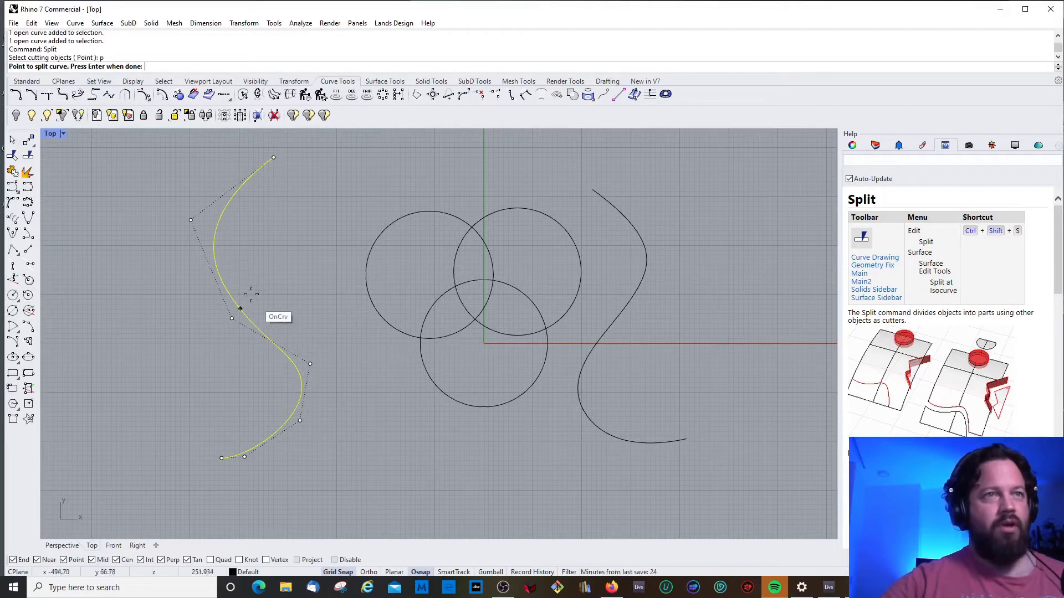
click(233, 296)
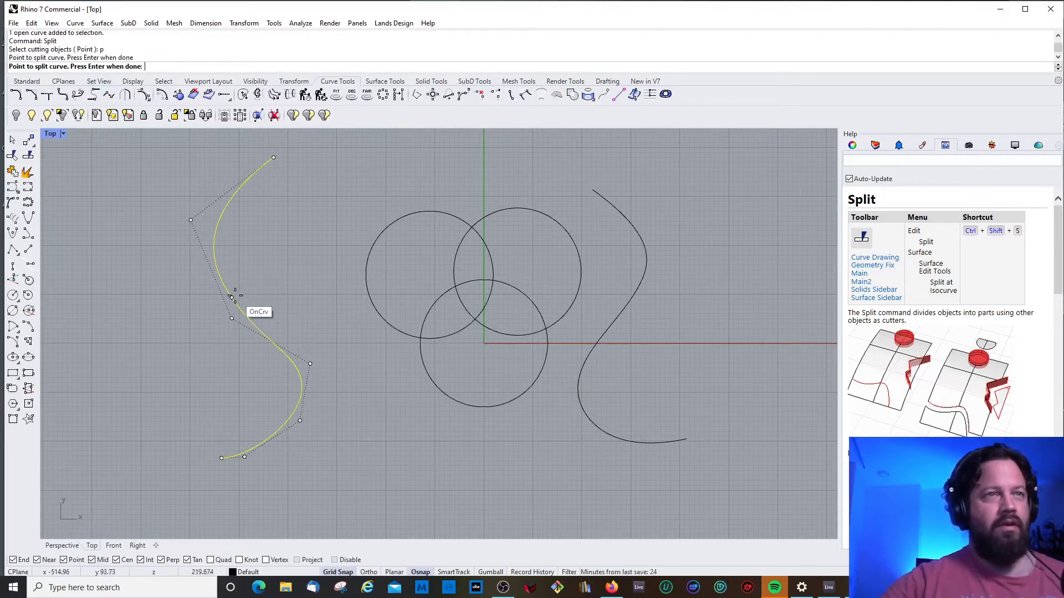
key(Return)
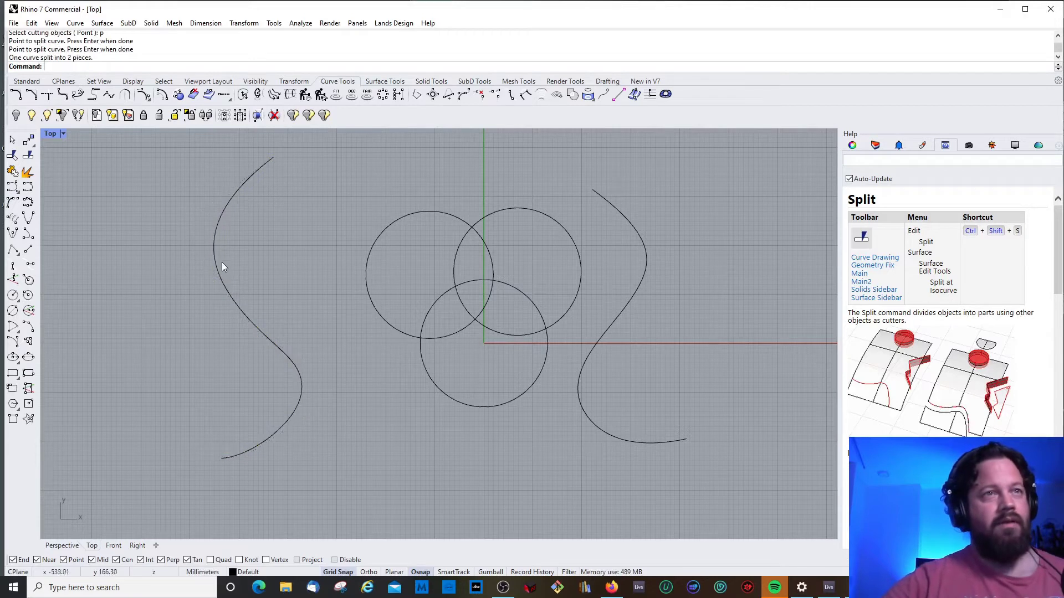
Step: Move the upper and lower pieces of the left-hand curve apart, leaving a small gap between them
click(215, 261)
drag(216, 226, 254, 214)
click(290, 278)
click(271, 342)
mouse_move(267, 335)
mouse_down()
mouse_move(255, 333)
mouse_move(253, 347)
mouse_up()
click(249, 238)
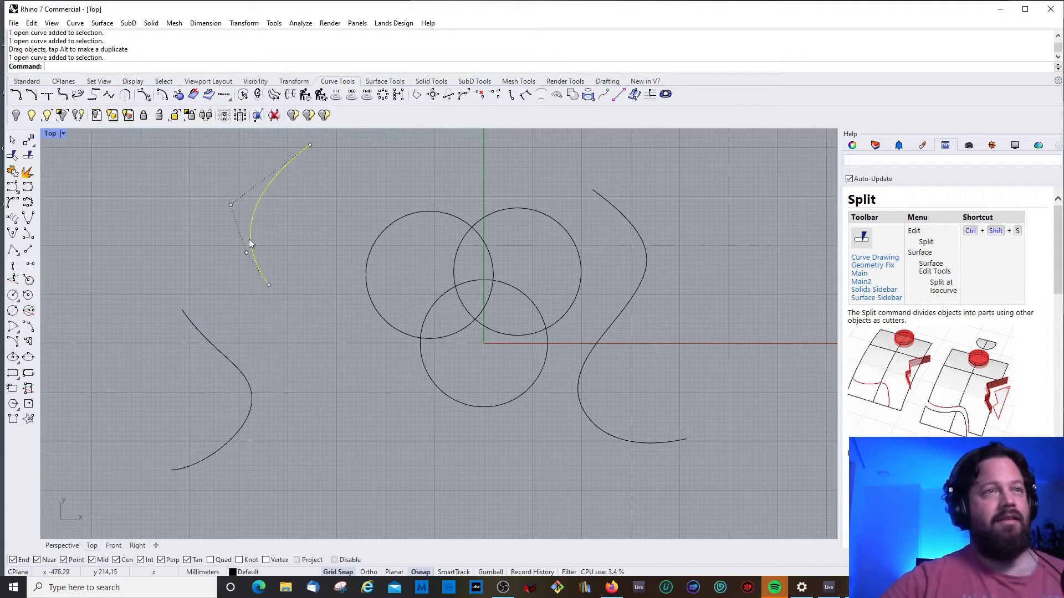
click(213, 343)
drag(252, 220, 162, 242)
click(191, 257)
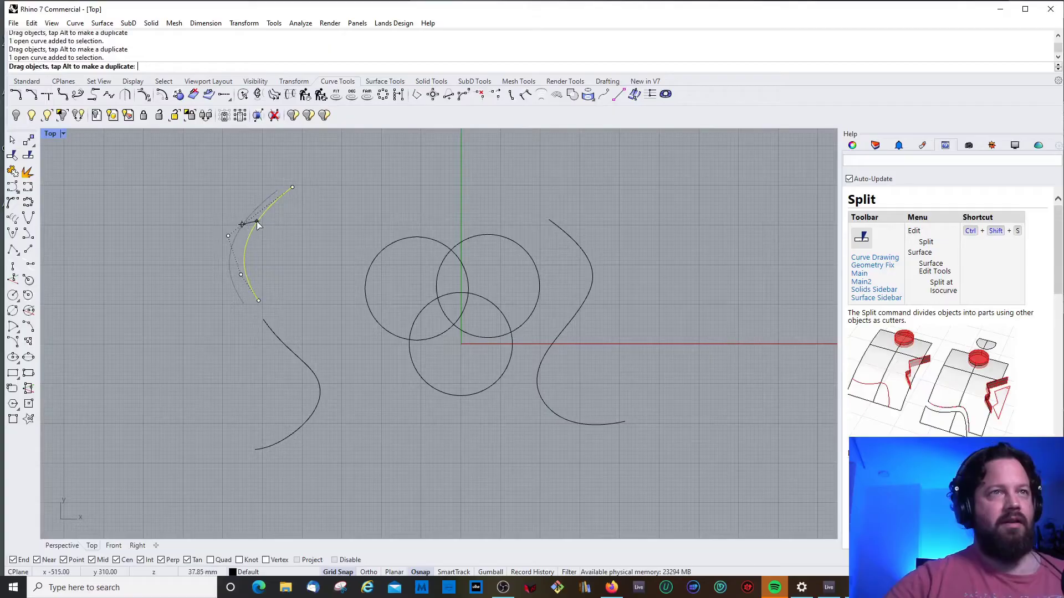
click(244, 221)
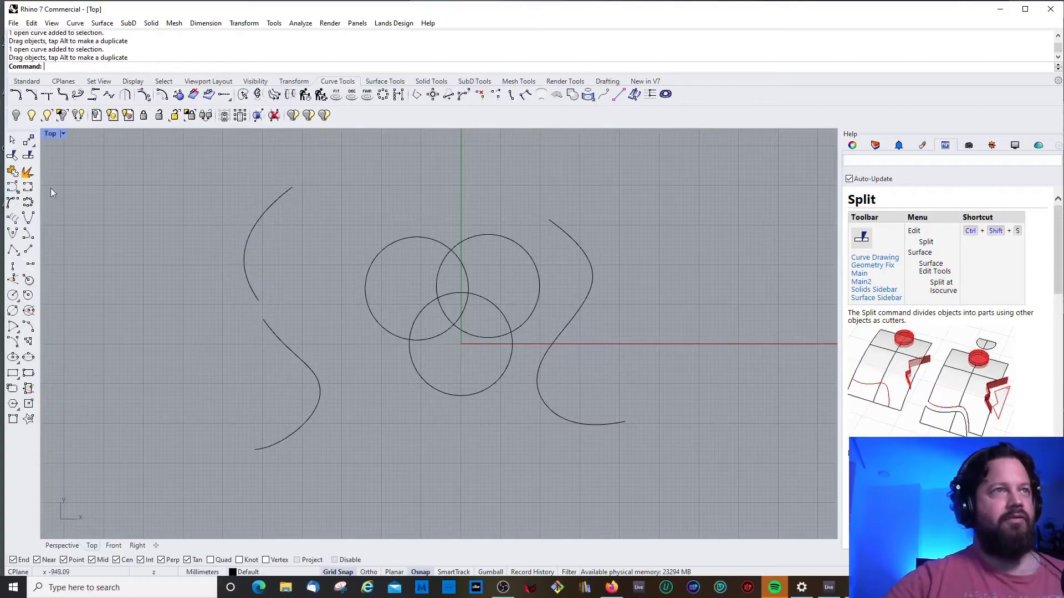
Step: Draw a line sloping steeply down to the right in the empty area to the right of the circles and curves
scroll(338, 237, down, 2)
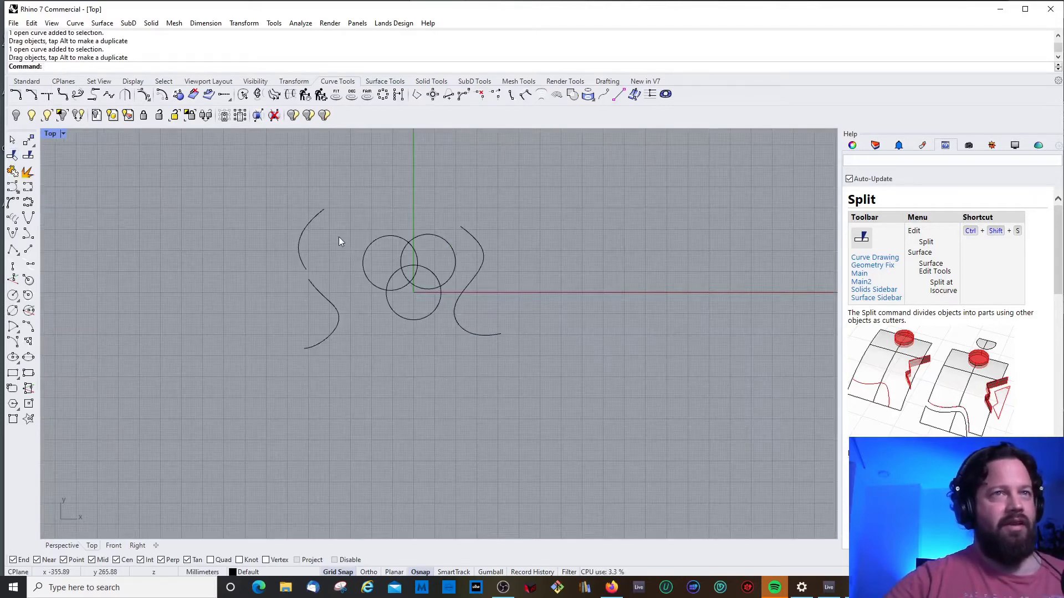
scroll(223, 233, up, 1)
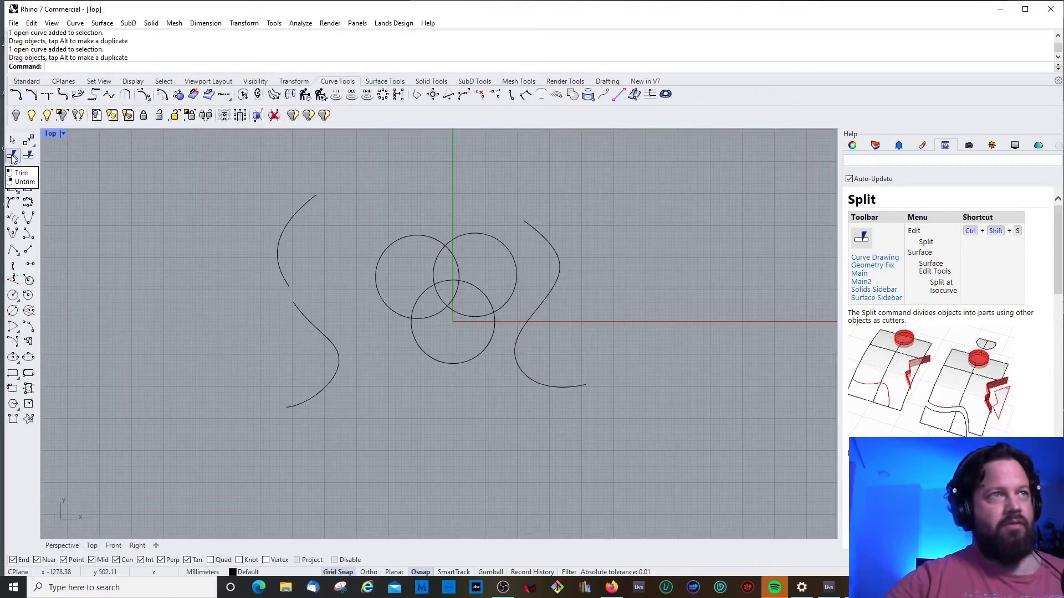
click(13, 188)
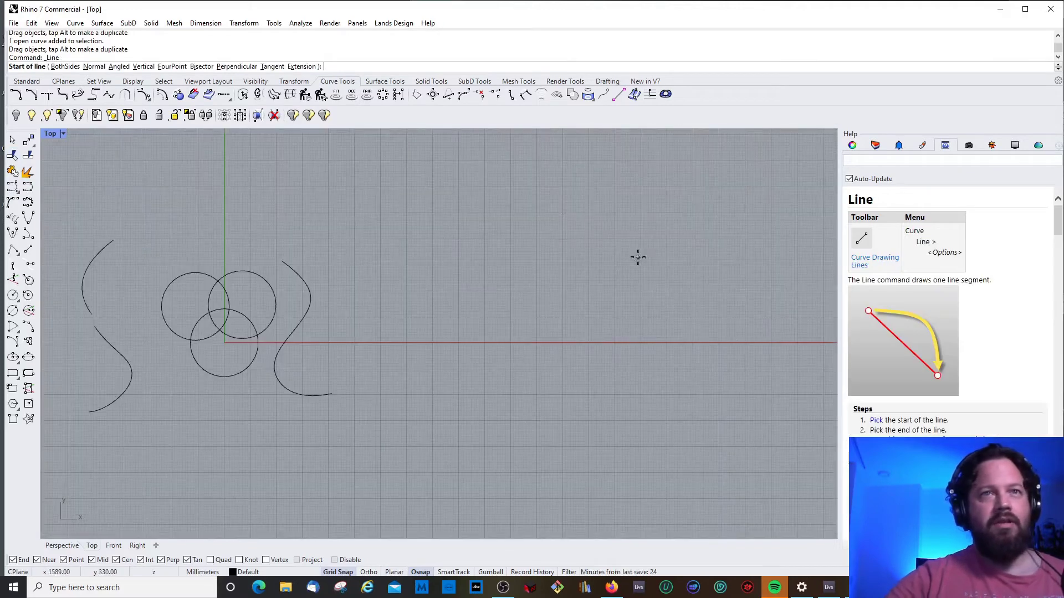
click(484, 208)
click(575, 354)
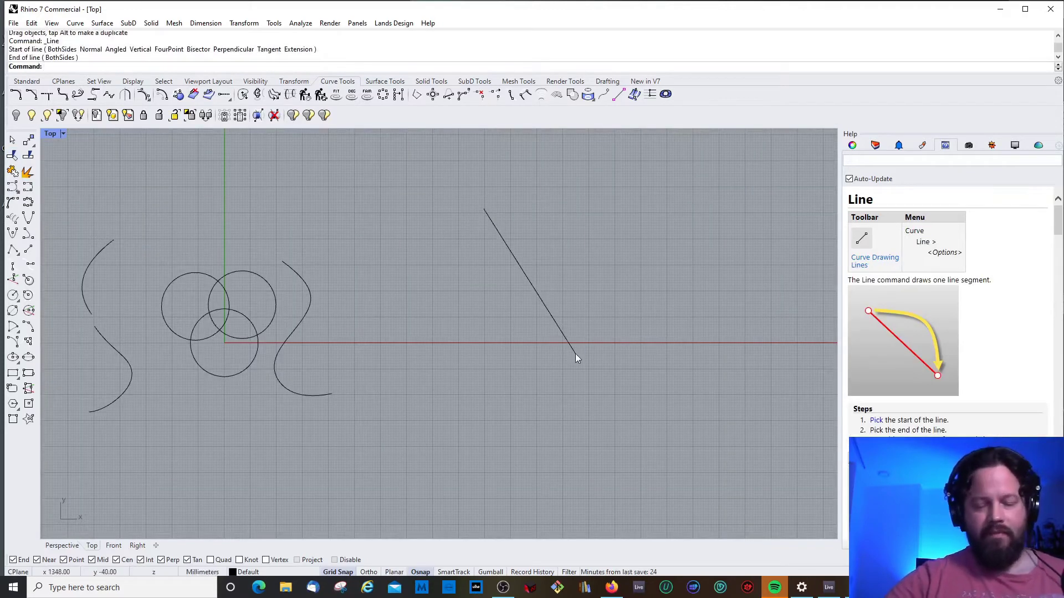
Step: Draw a second, longer line rising to the right, starting below the steep line without touching it
key(Return)
scroll(504, 409, up, 1)
scroll(469, 407, down, 2)
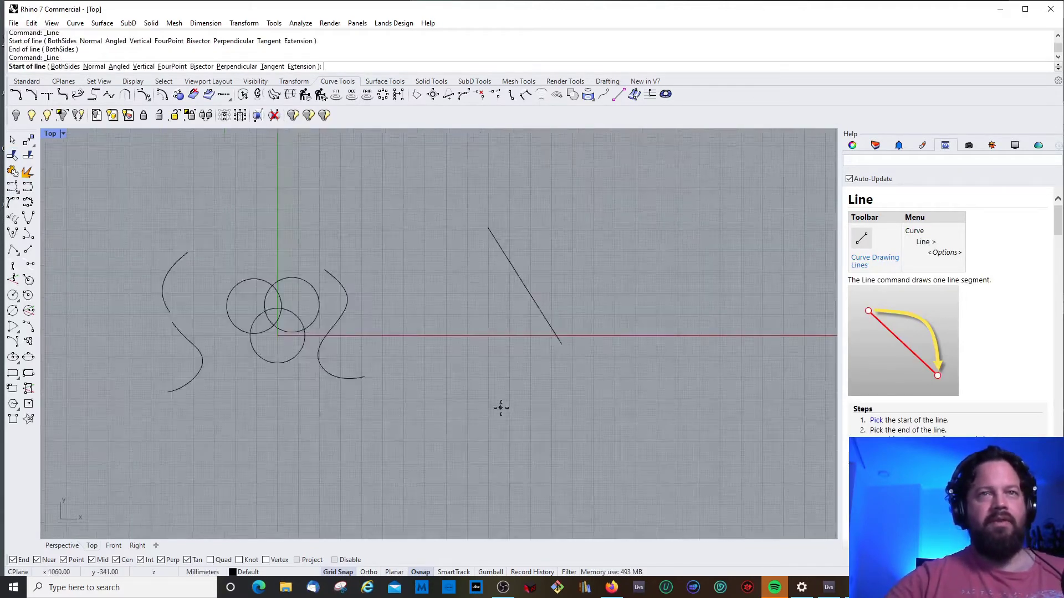
click(539, 421)
click(717, 309)
key(Return)
scroll(572, 332, down, 2)
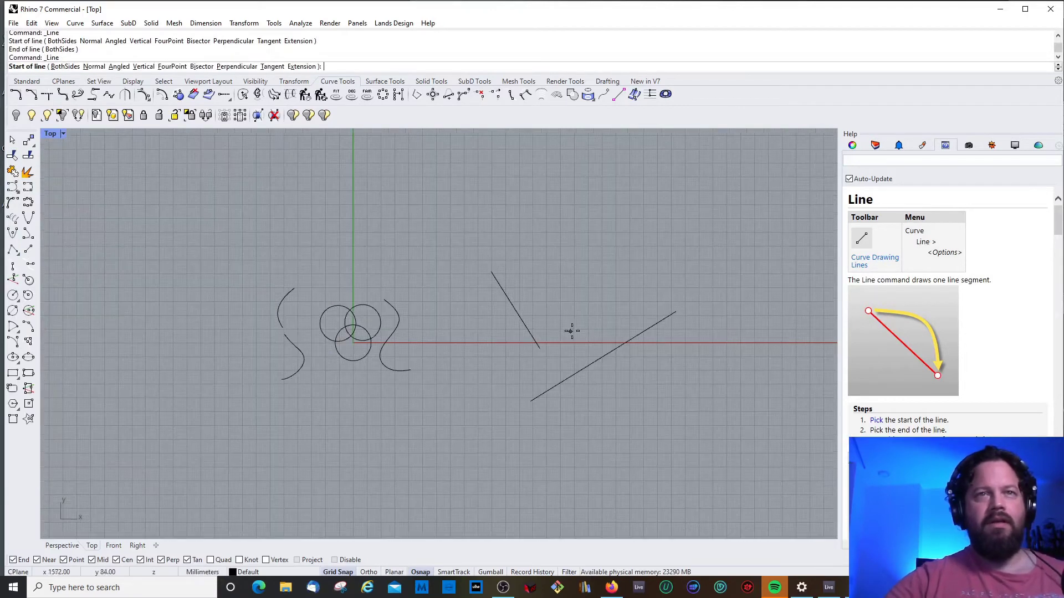
scroll(572, 330, up, 2)
scroll(504, 312, down, 2)
key(Escape)
Step: Select the steep line and the long rising line in turn to examine the gap between them
click(462, 287)
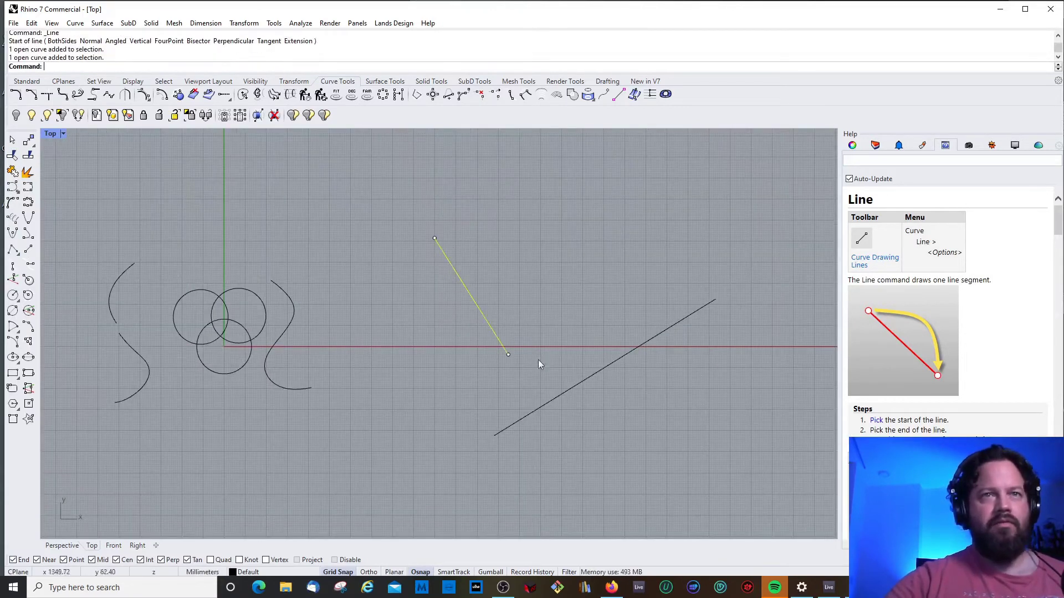
click(627, 361)
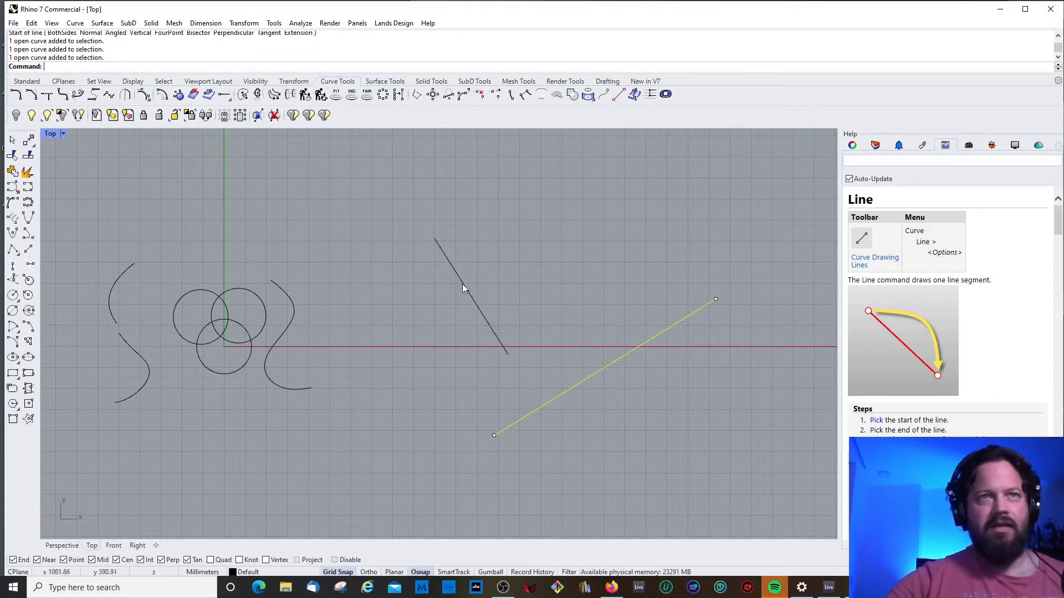
click(548, 418)
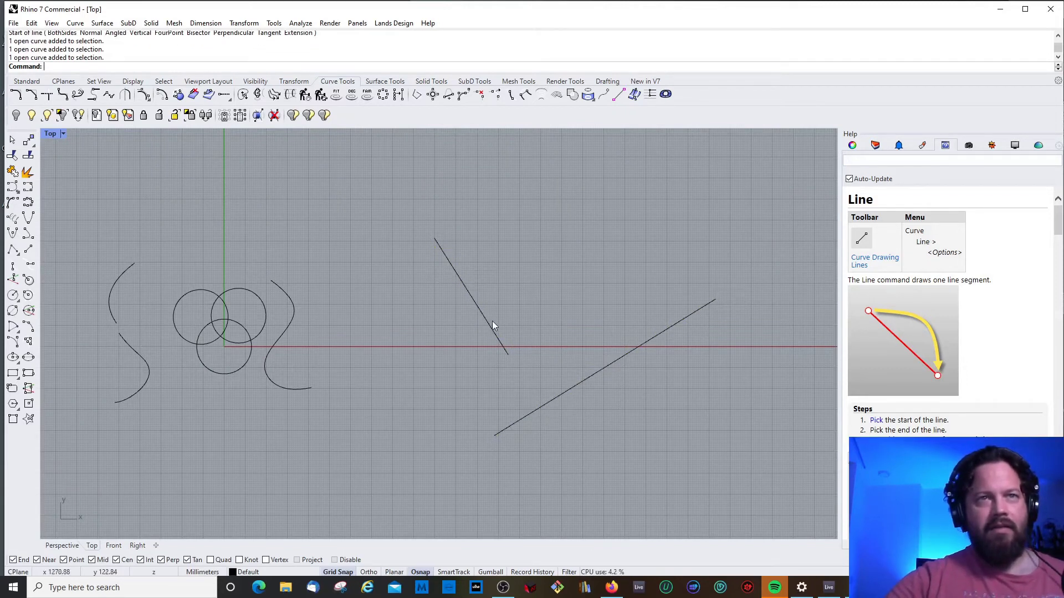
click(489, 320)
click(541, 352)
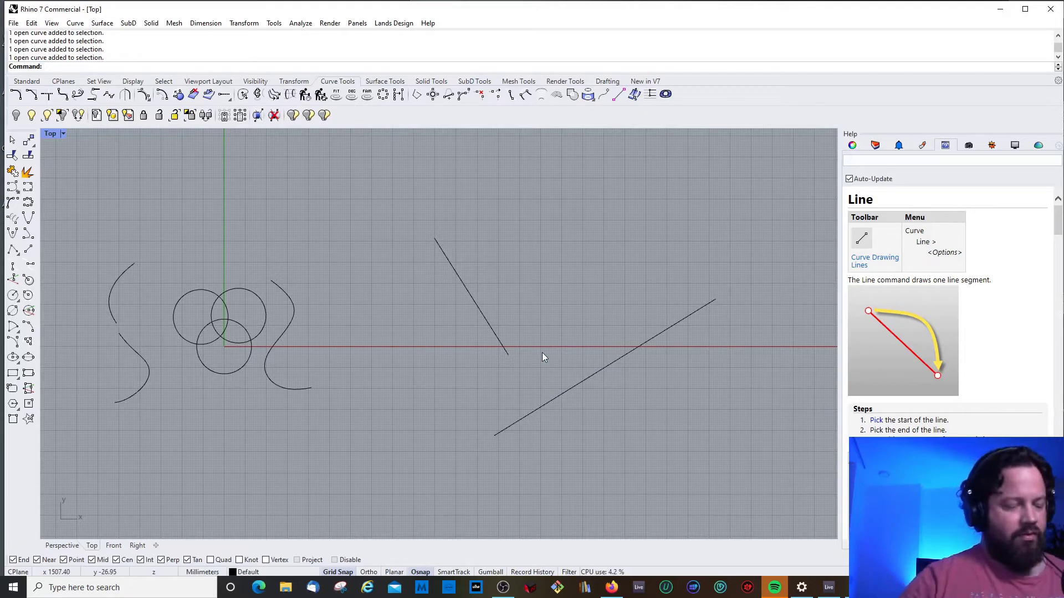
text(Exyend)
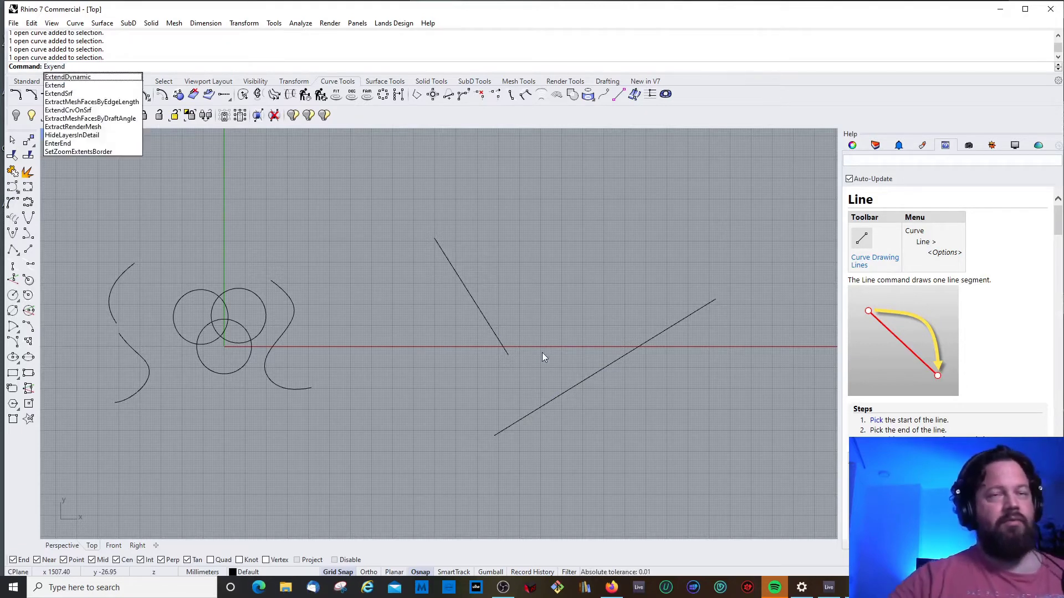
key(Escape)
Step: Stretch the steep line by moving its lower endpoint onto the long rising line
click(482, 314)
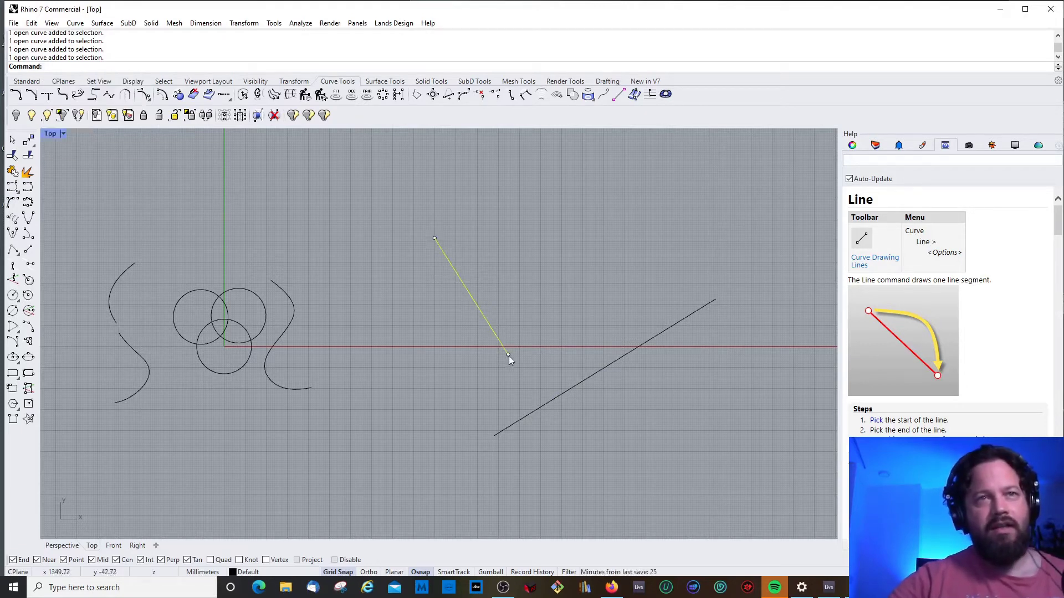
drag(508, 355, 542, 407)
scroll(642, 470, down, 5)
scroll(637, 455, up, 5)
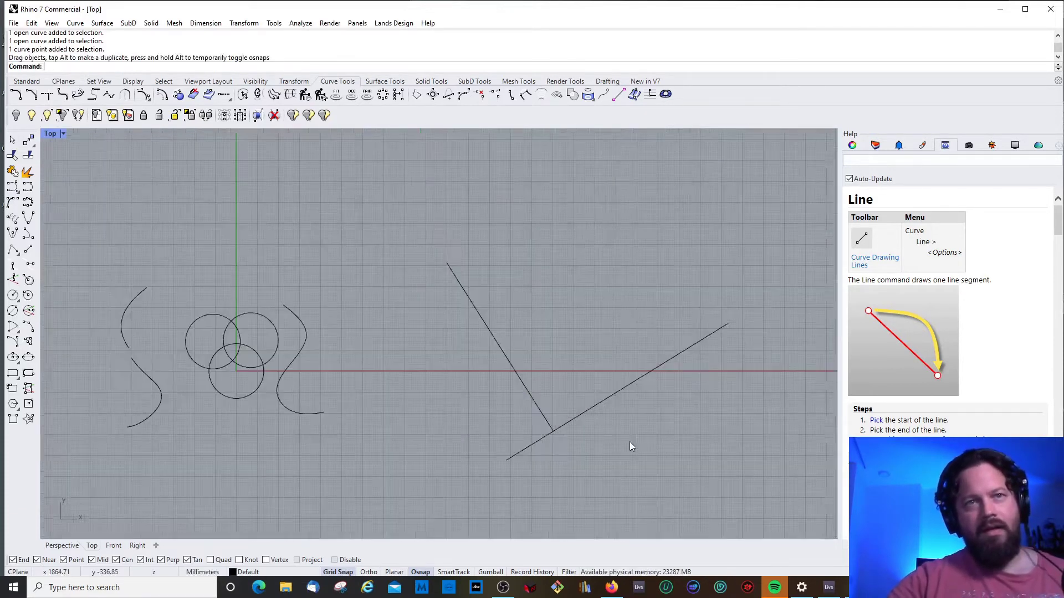
Step: Trim the long line's lower end using the steep line as cutter, and undo both the trim and the endpoint move
click(554, 382)
scroll(527, 381, down, 2)
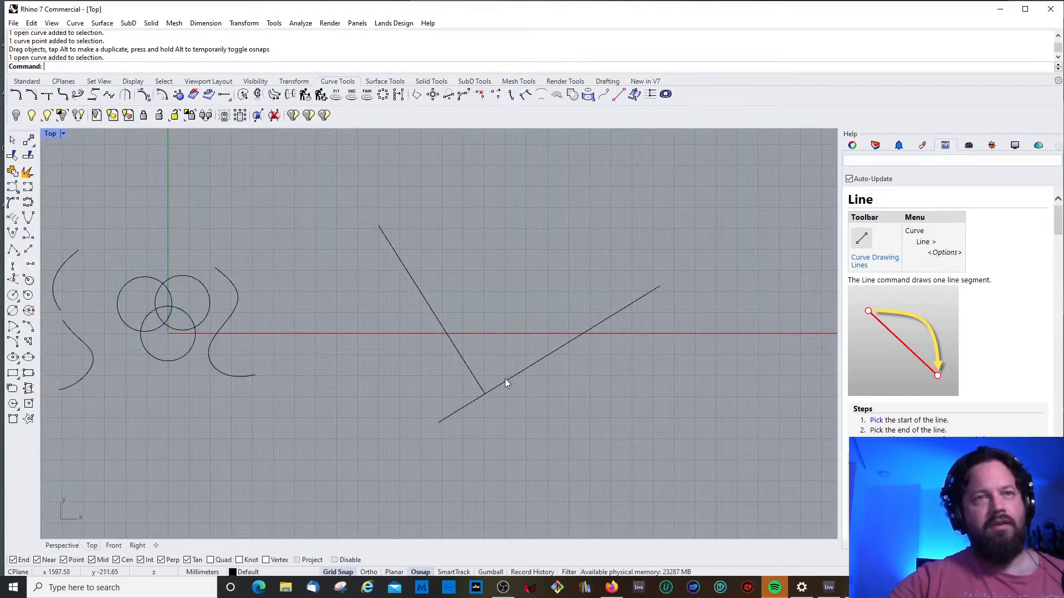
click(504, 380)
key(ctrl+t)
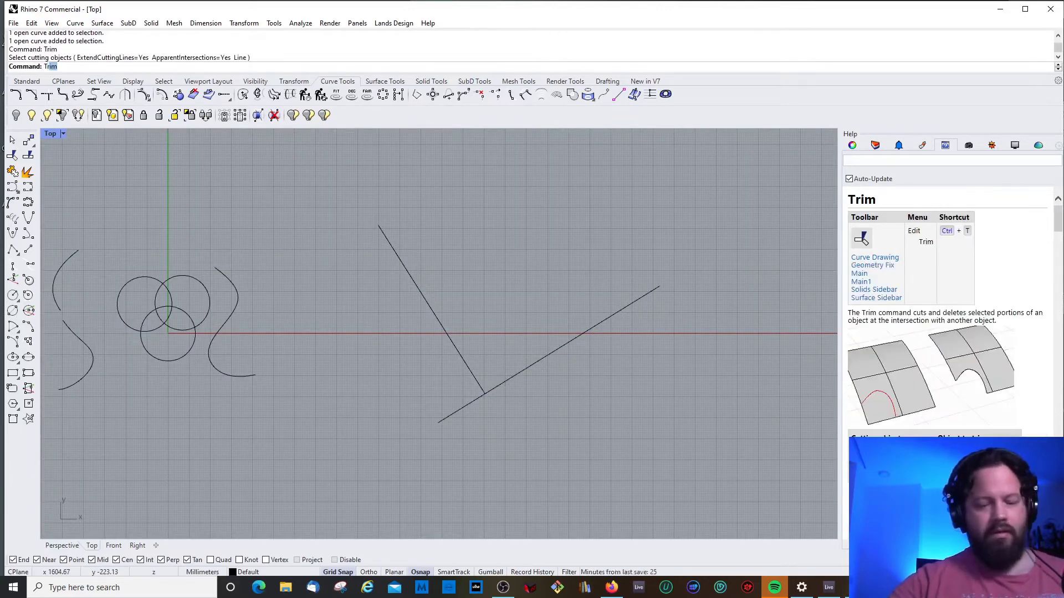
key(Return)
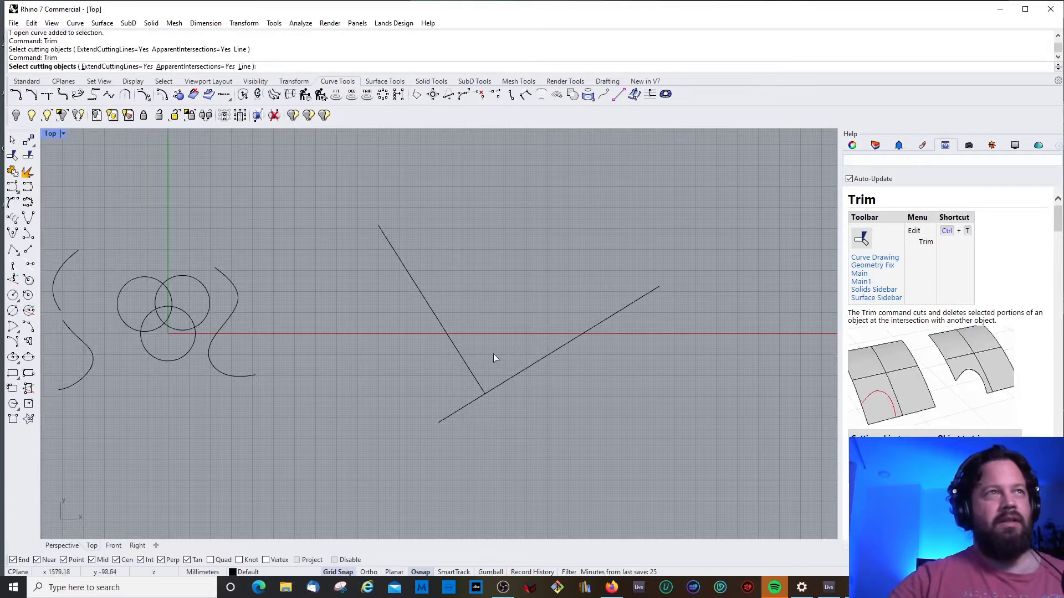
click(490, 388)
key(Return)
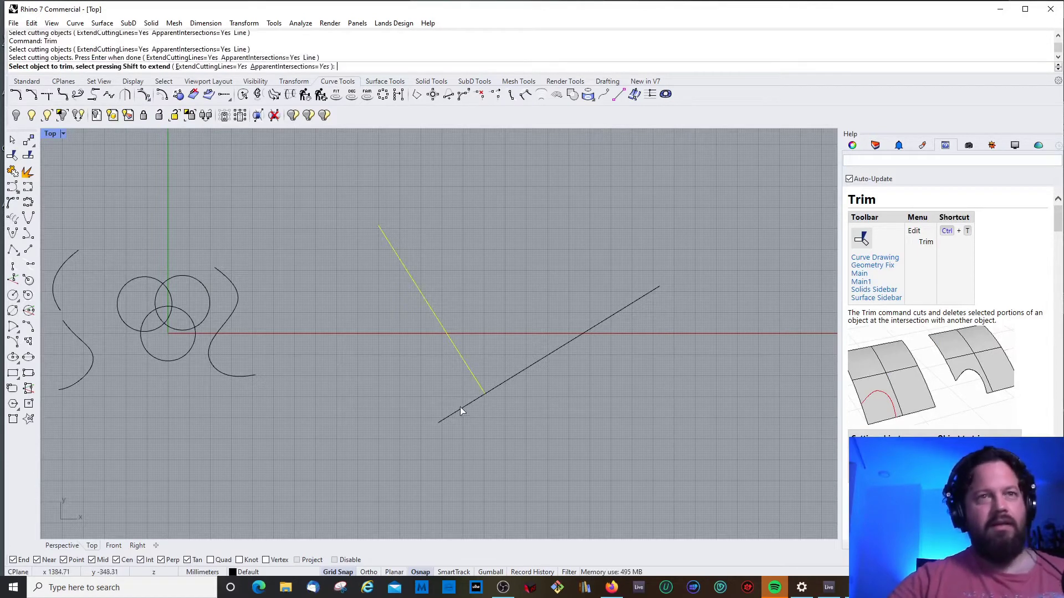
click(459, 408)
key(Return)
key(ctrl+z)
key(ctrl+z)
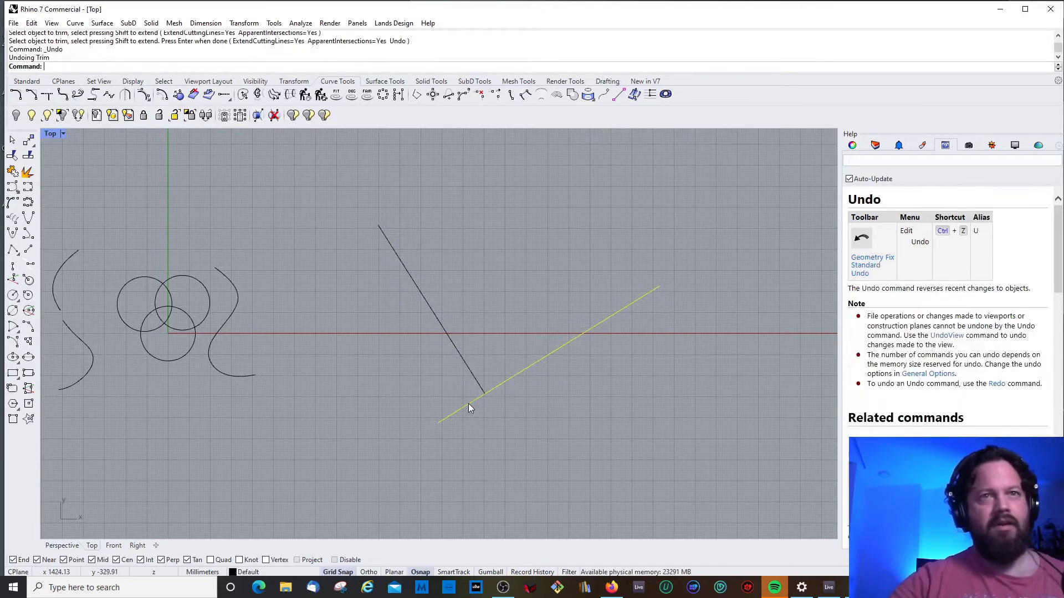
Step: Move the steep line's lower endpoint along its direction until it meets the long rising line
click(394, 250)
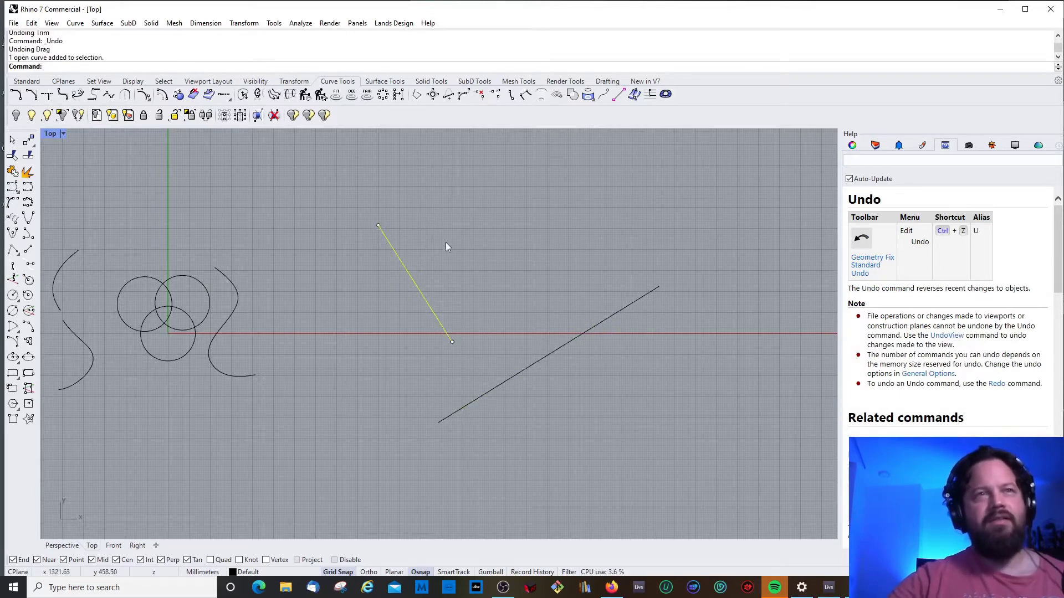
click(452, 342)
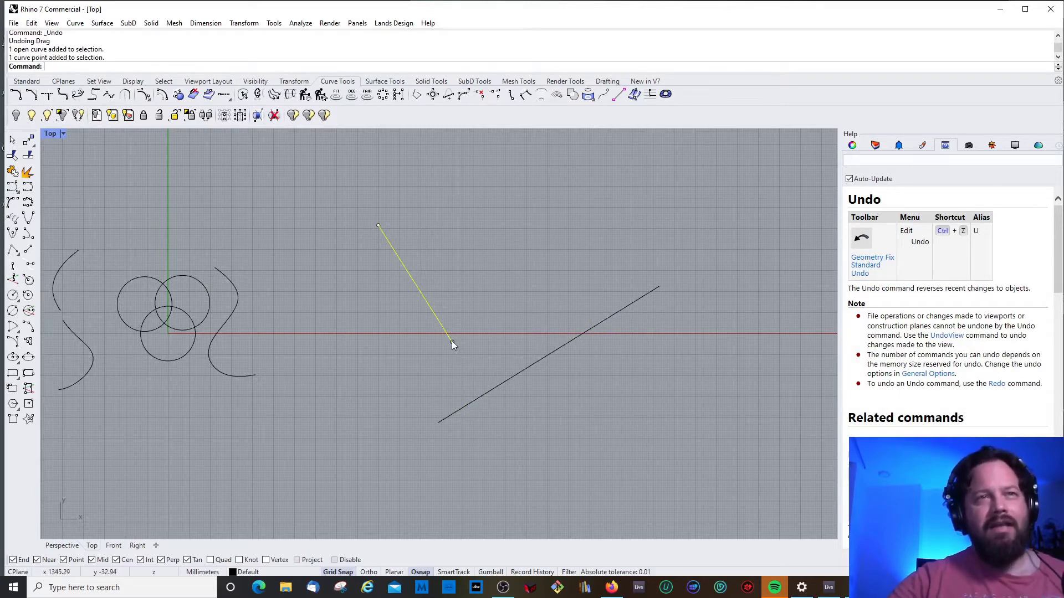
drag(452, 342, 474, 371)
scroll(477, 372, up, 2)
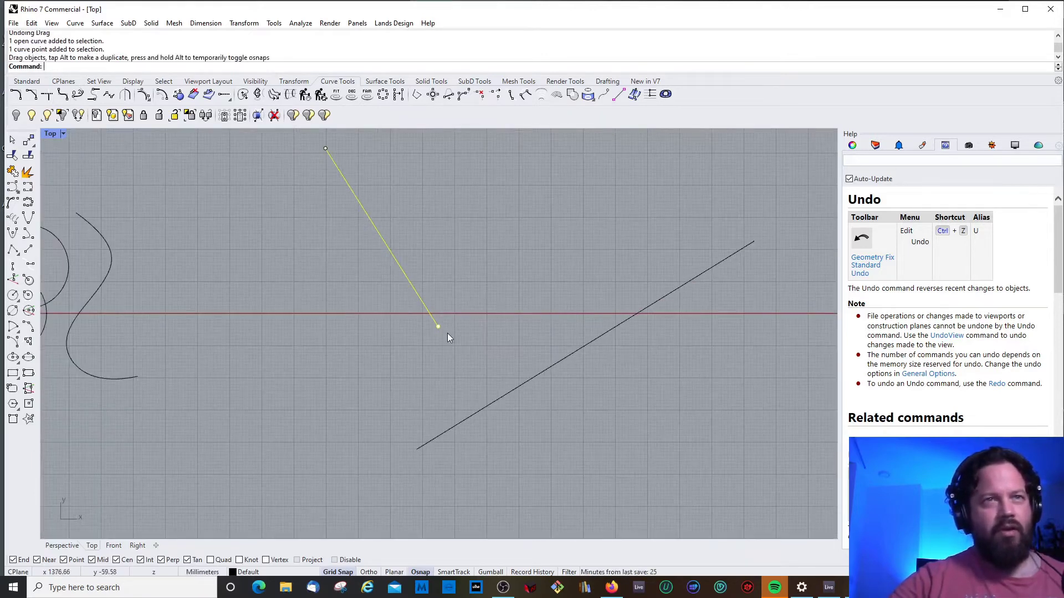
scroll(447, 337, up, 2)
drag(438, 327, 519, 476)
Step: Pull the steep line's lower endpoint back slightly to leave a tiny gap to the long line
scroll(512, 441, up, 1)
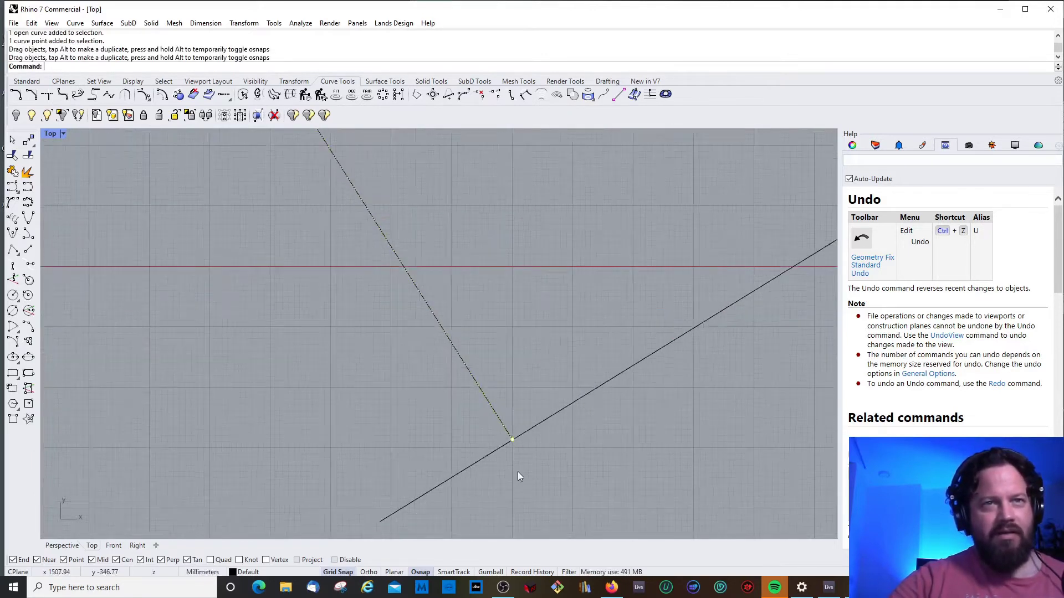
scroll(510, 438, up, 8)
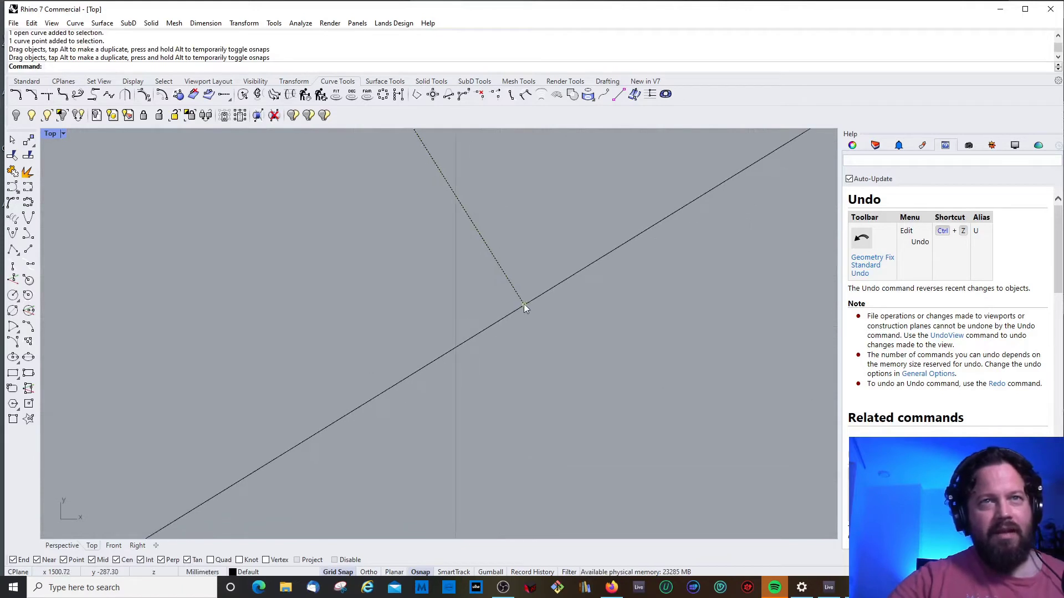
drag(524, 303, 521, 297)
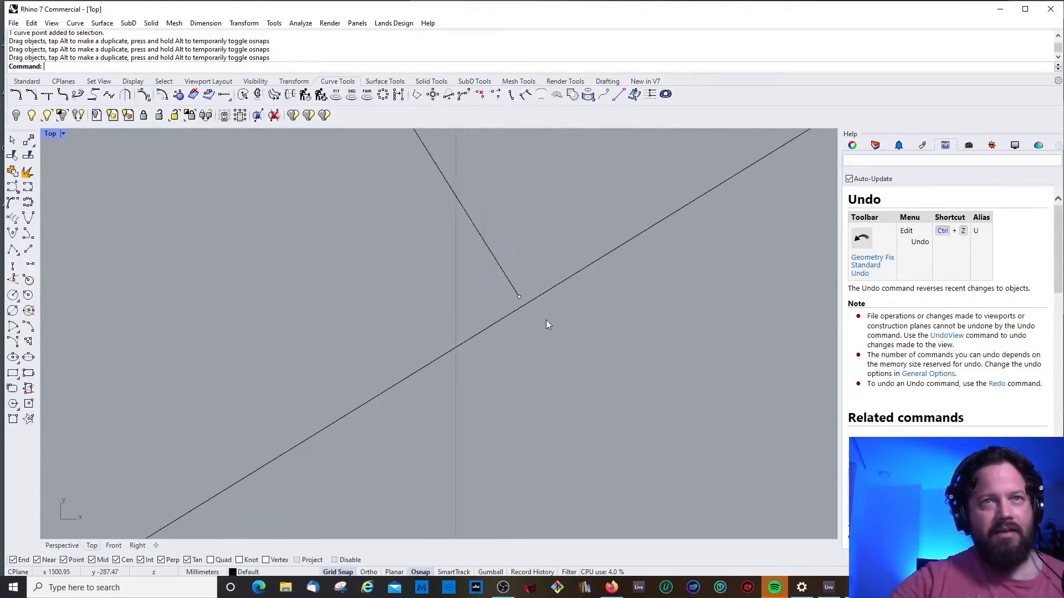
Step: Compare the near-junction of the two lines from afar and close up to examine the gap
scroll(546, 320, down, 10)
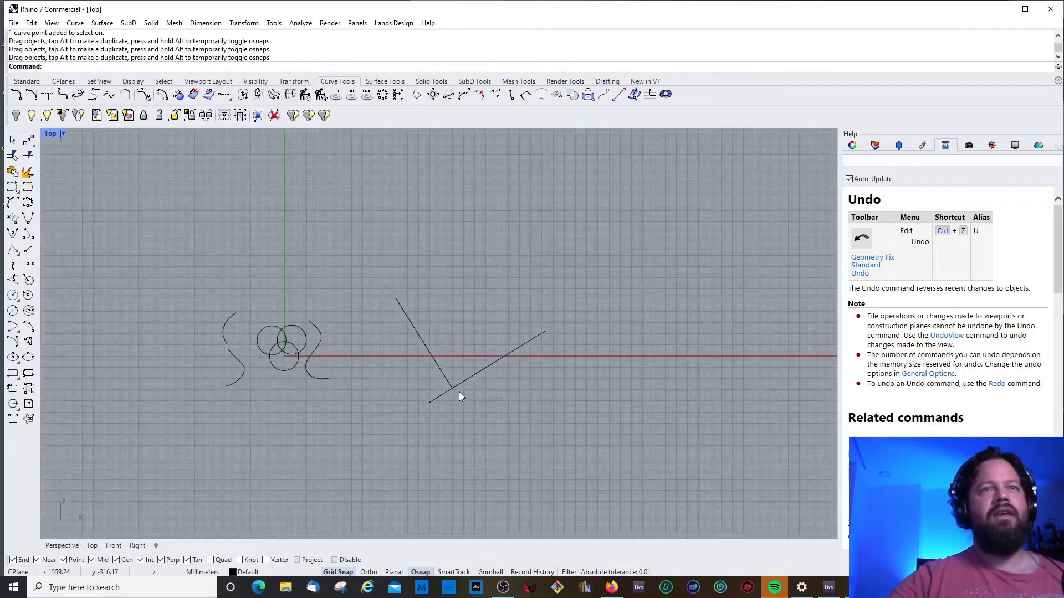
scroll(453, 389, up, 5)
scroll(439, 378, up, 8)
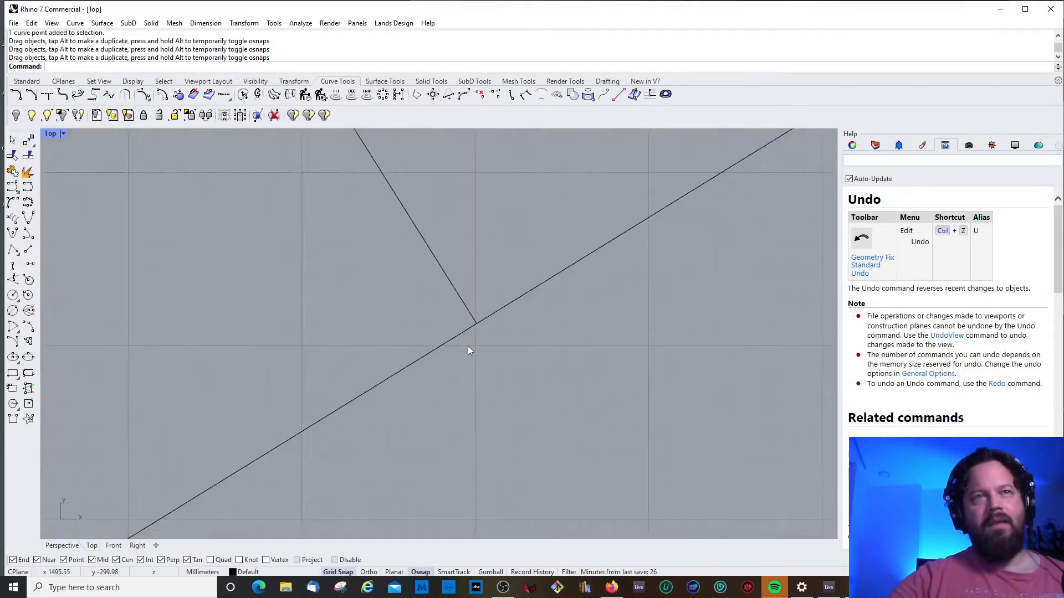
scroll(466, 304, up, 3)
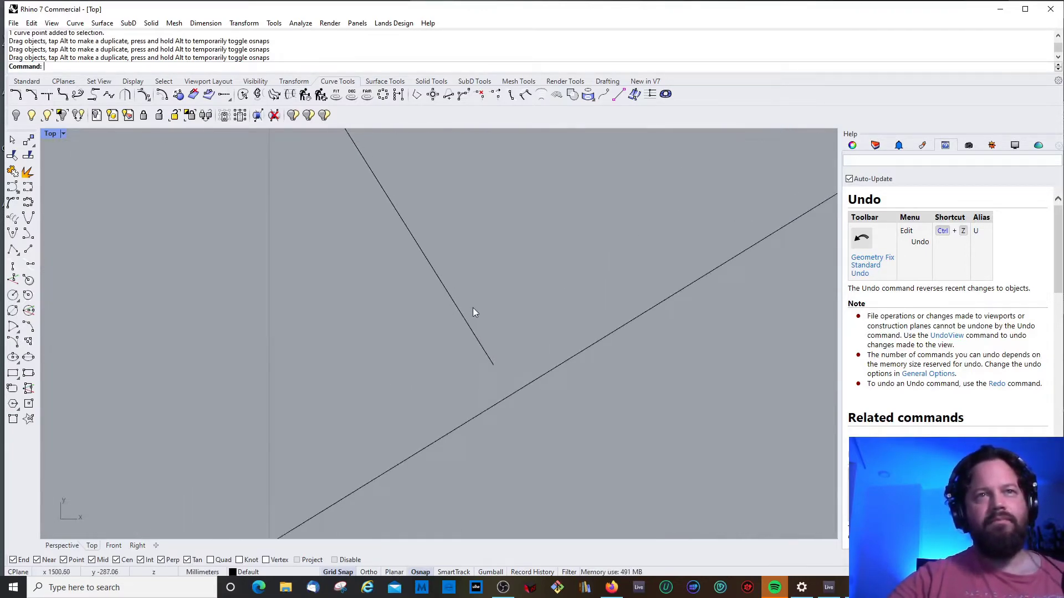
scroll(473, 310, down, 3)
click(474, 331)
scroll(476, 377, down, 10)
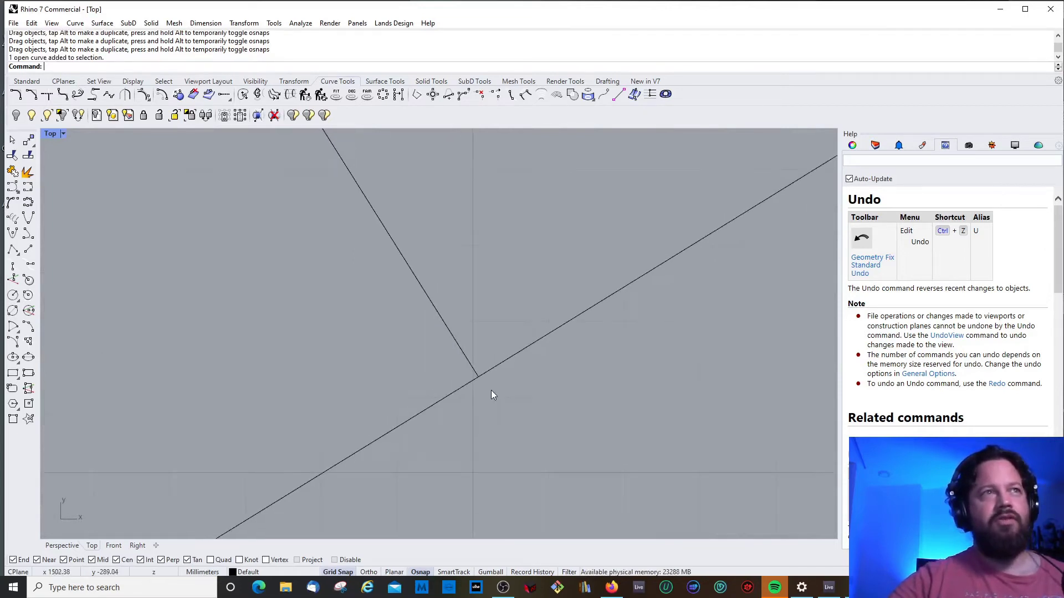
Step: Trim the long line's lower end using the steep line as the cutting object, with ExtendCuttingLines set to Yes
key(ctrl+t)
click(111, 66)
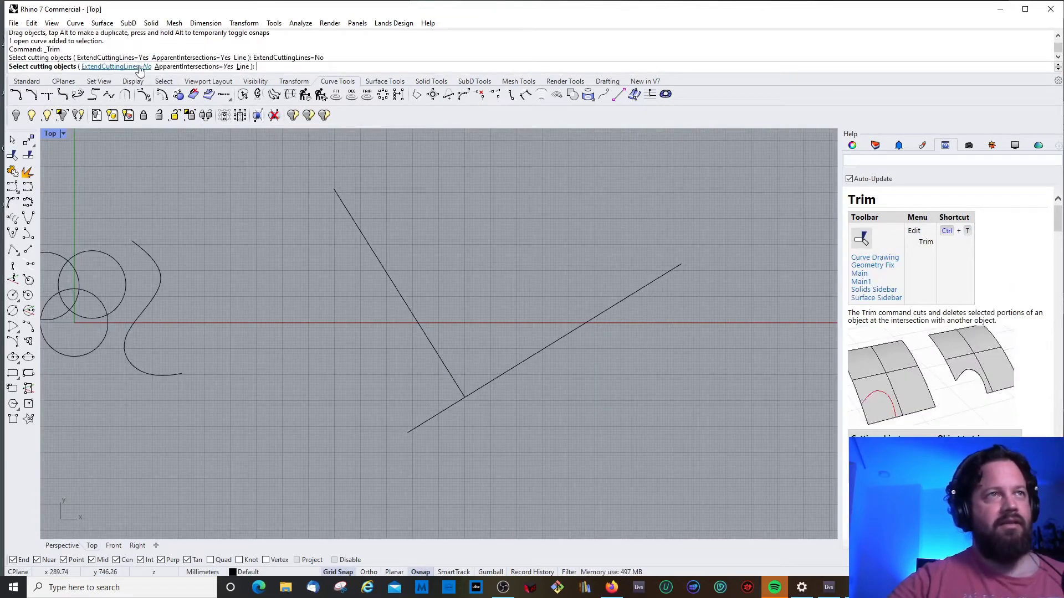
click(108, 67)
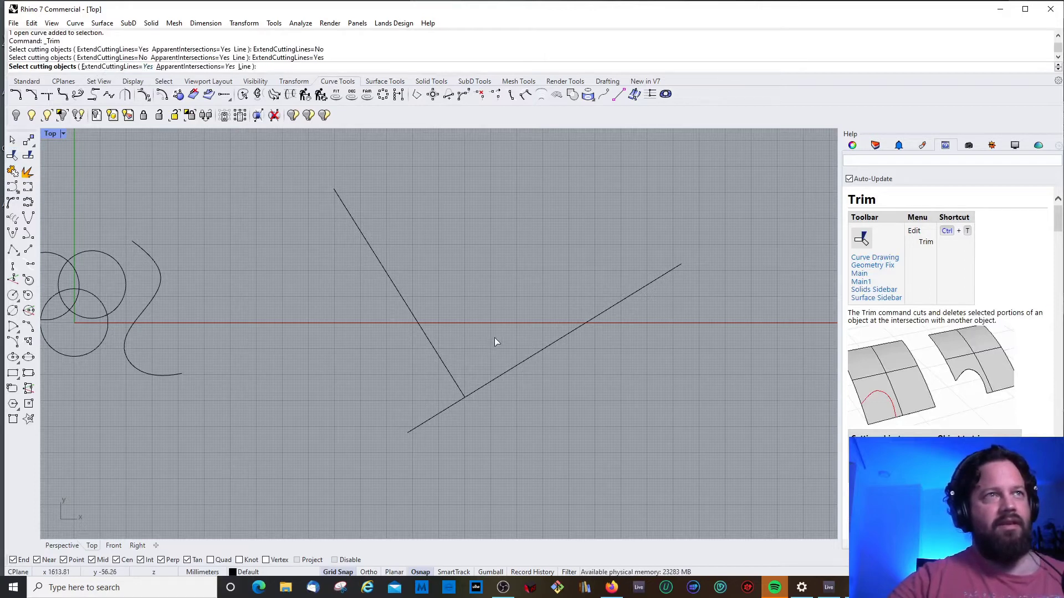
click(427, 334)
key(Return)
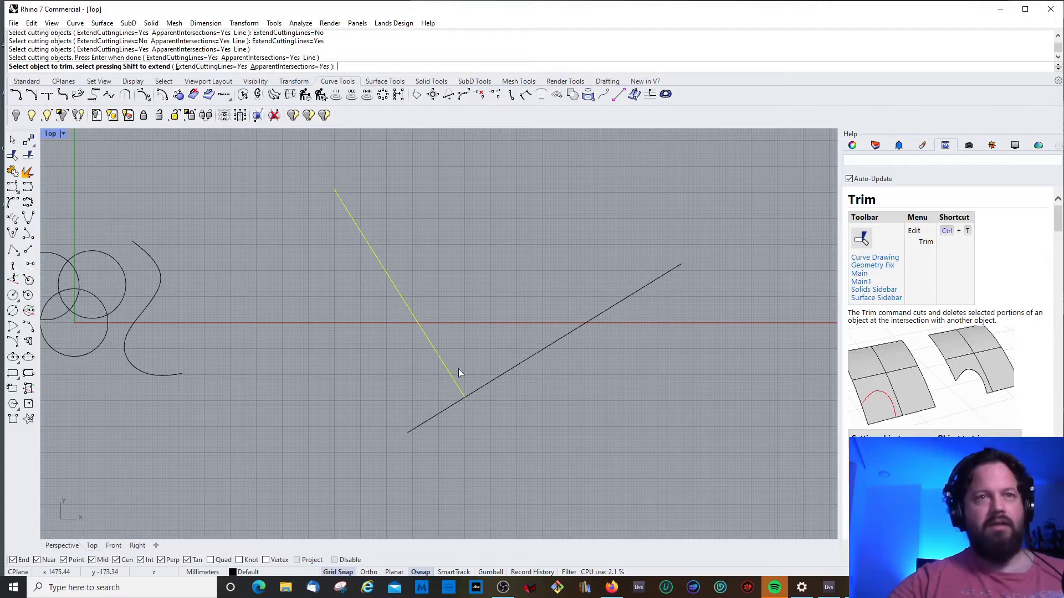
click(445, 410)
scroll(487, 410, up, 3)
scroll(423, 363, up, 20)
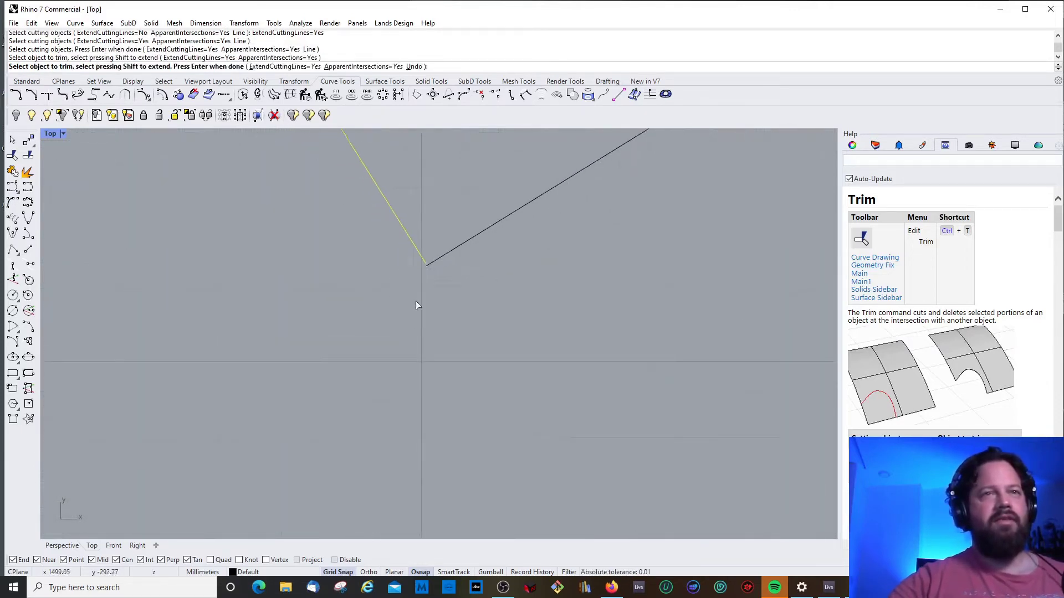
shift+click(397, 275)
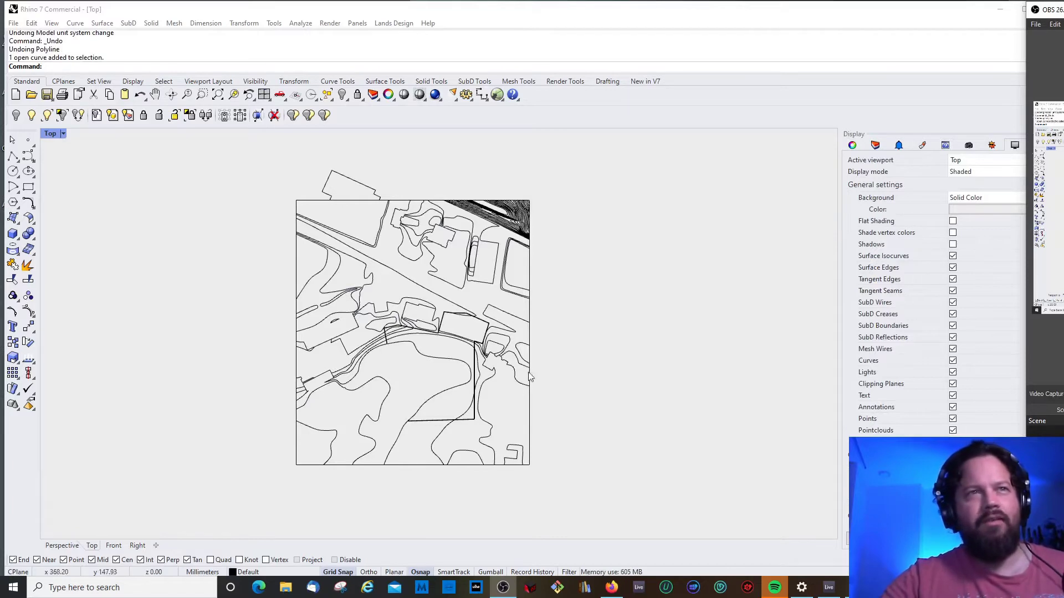
Step: Draw a vertical polyline about 175 mm long above the site plan, ending short of its upper edge
click(13, 156)
scroll(285, 356, down, 4)
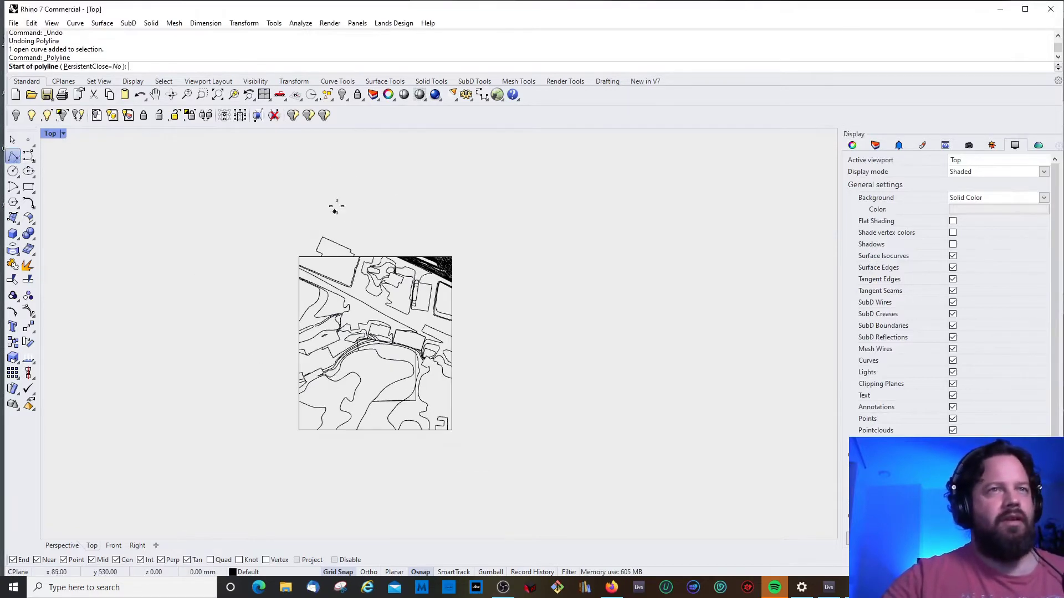
scroll(355, 197, up, 4)
click(433, 156)
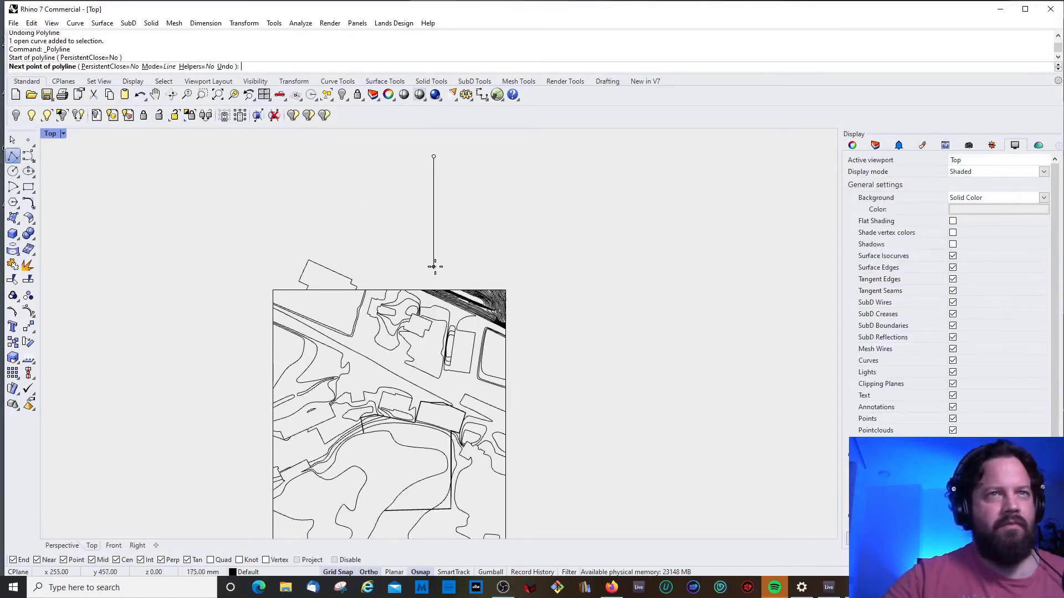
click(434, 267)
click(435, 267)
key(Return)
scroll(381, 247, down, 7)
drag(436, 208, 368, 256)
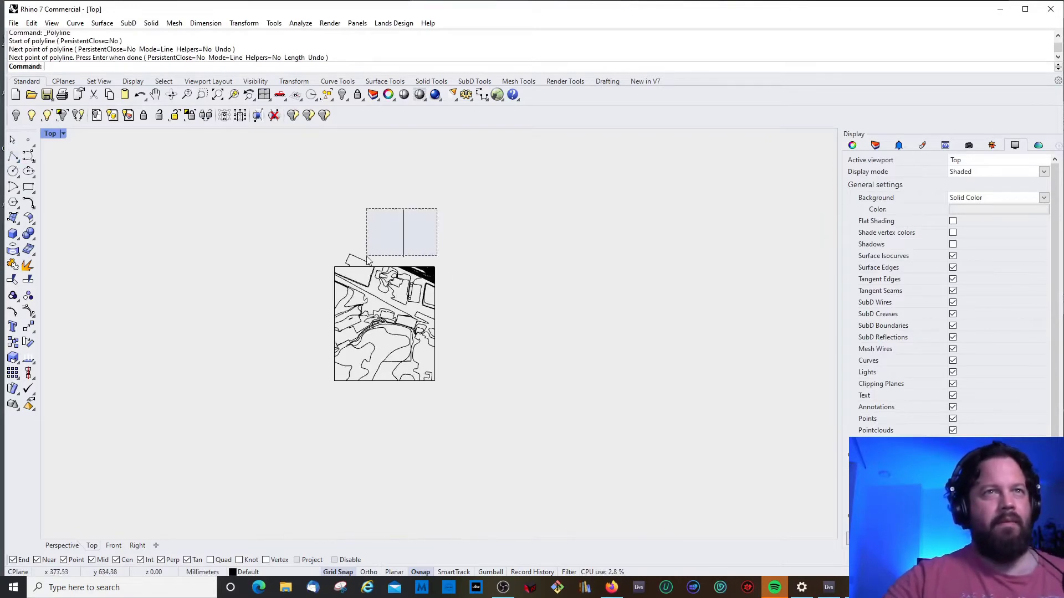
scroll(381, 245, up, 9)
key(Escape)
scroll(452, 251, down, 6)
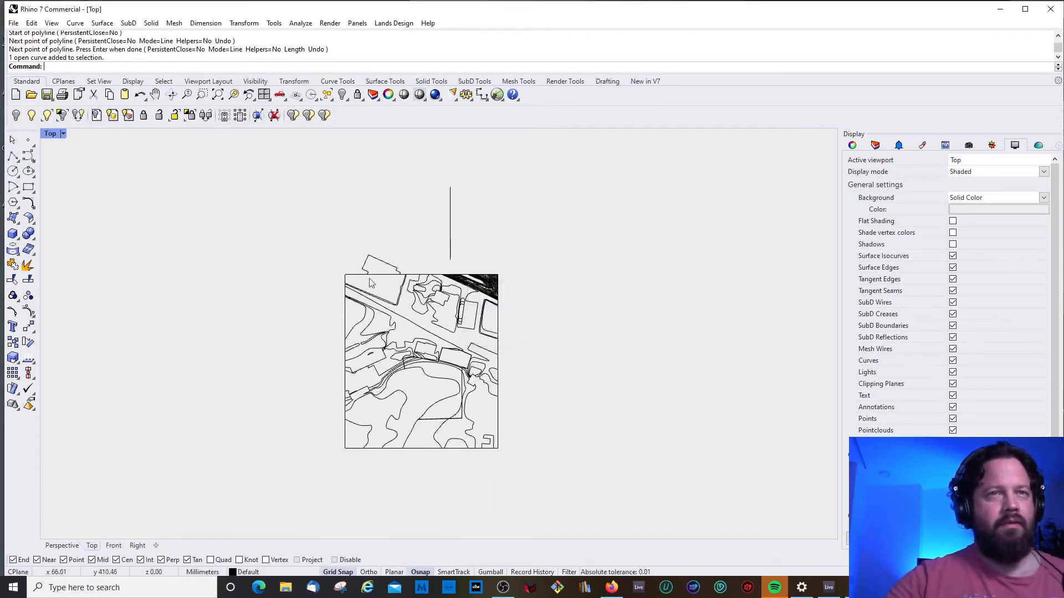
Step: Trim the site plan curves along the extension of the vertical line, with ExtendCuttingLines set to Yes
text(trim)
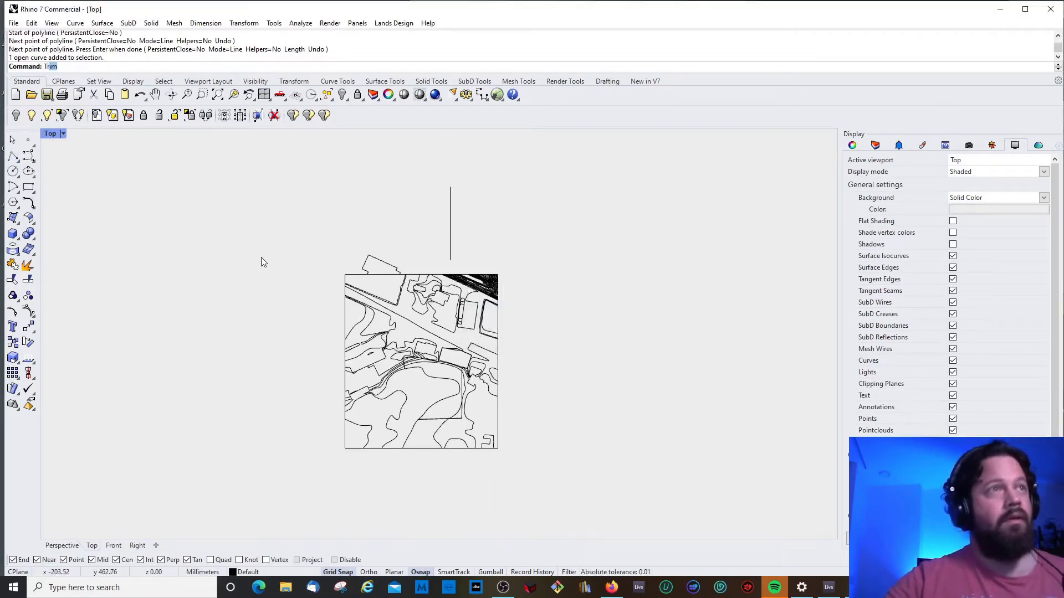
key(Return)
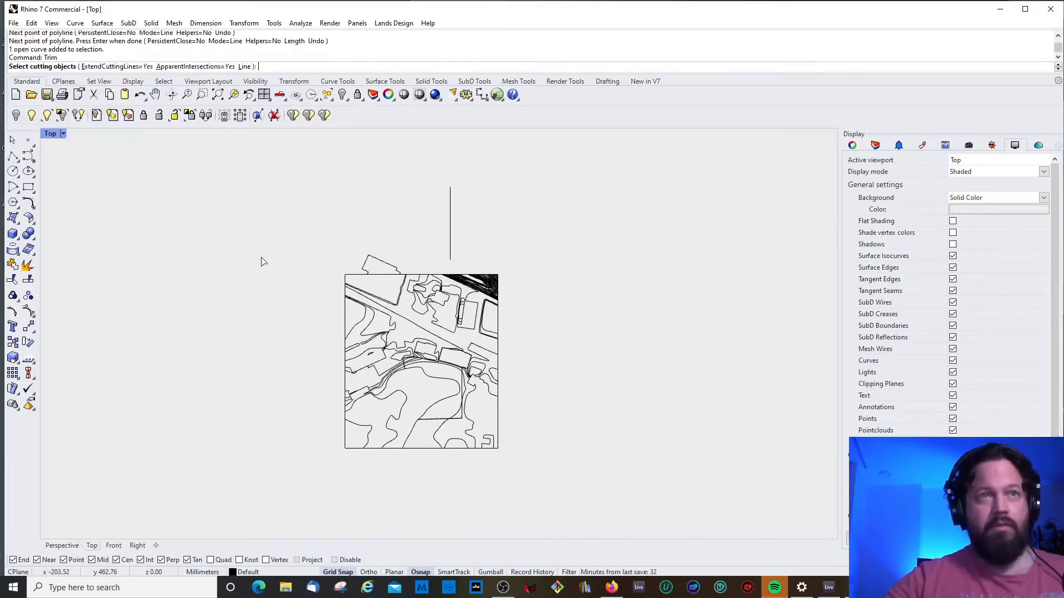
click(451, 228)
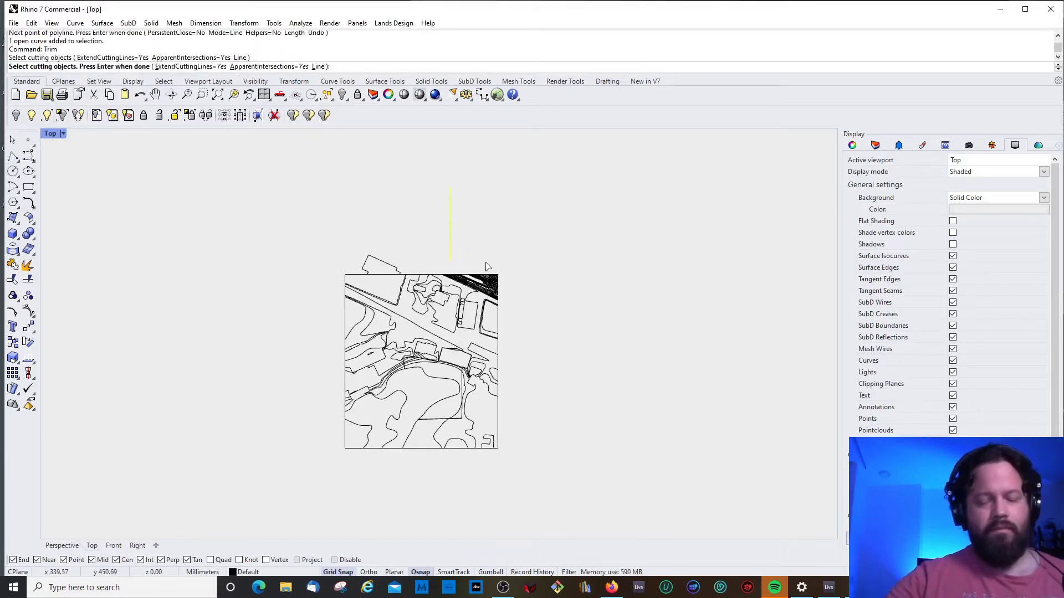
key(Return)
mouse_move(536, 233)
mouse_down()
mouse_move(475, 501)
mouse_move(454, 504)
mouse_up()
scroll(482, 335, up, 3)
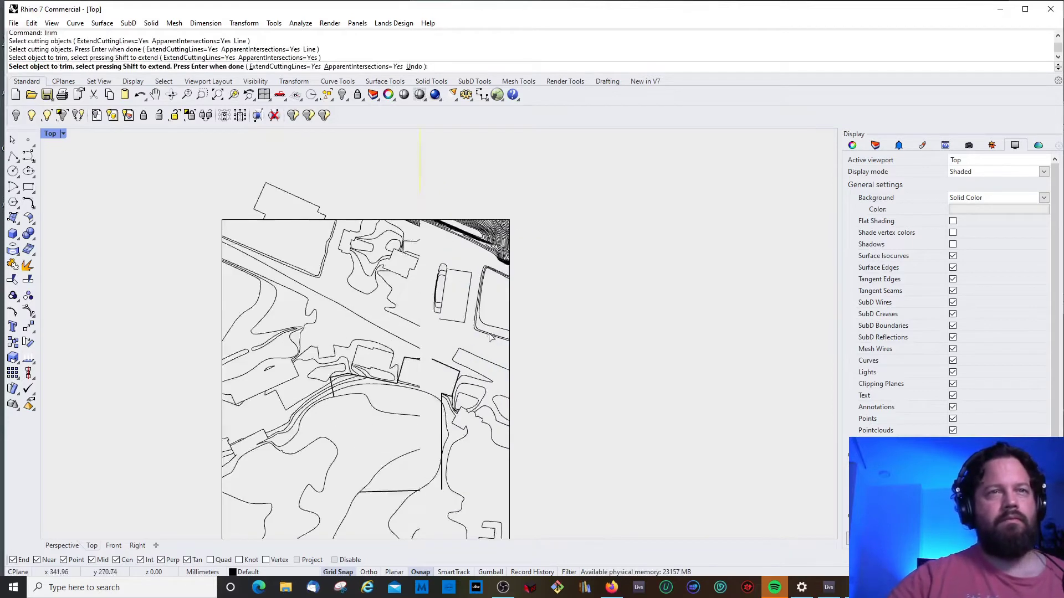
scroll(519, 304, down, 2)
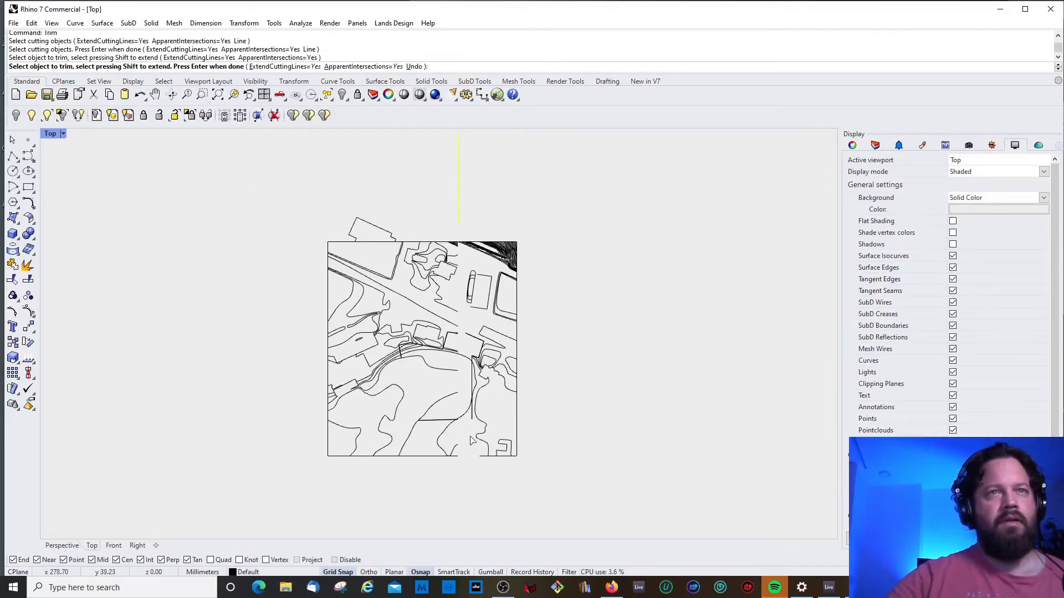
scroll(461, 334, up, 2)
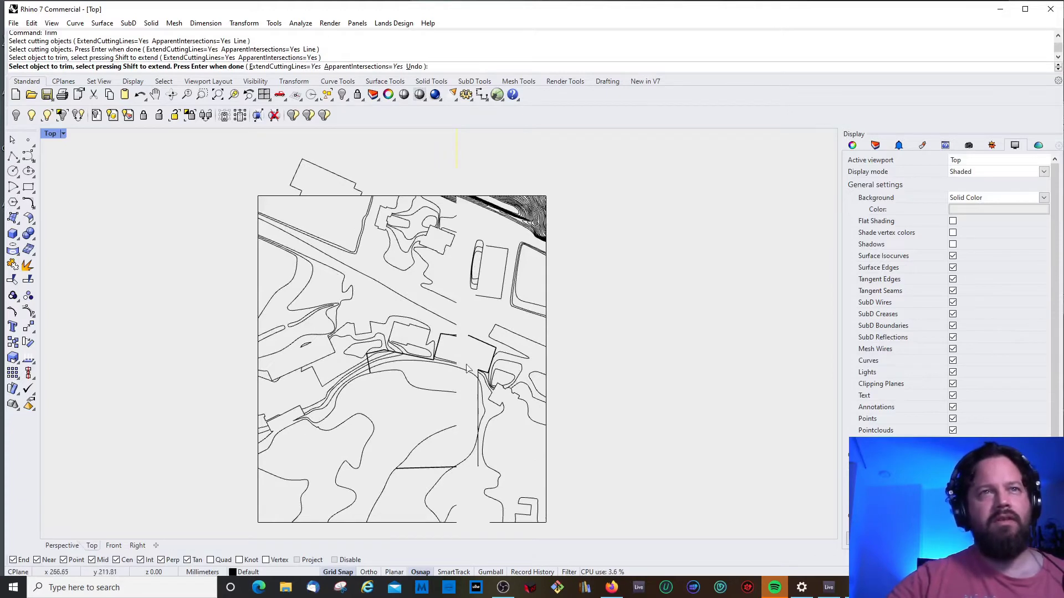
key(Return)
Step: Examine where the trimmed contours end in line with the vertical cutting line along the plan's upper edge
scroll(512, 457, down, 2)
click(465, 215)
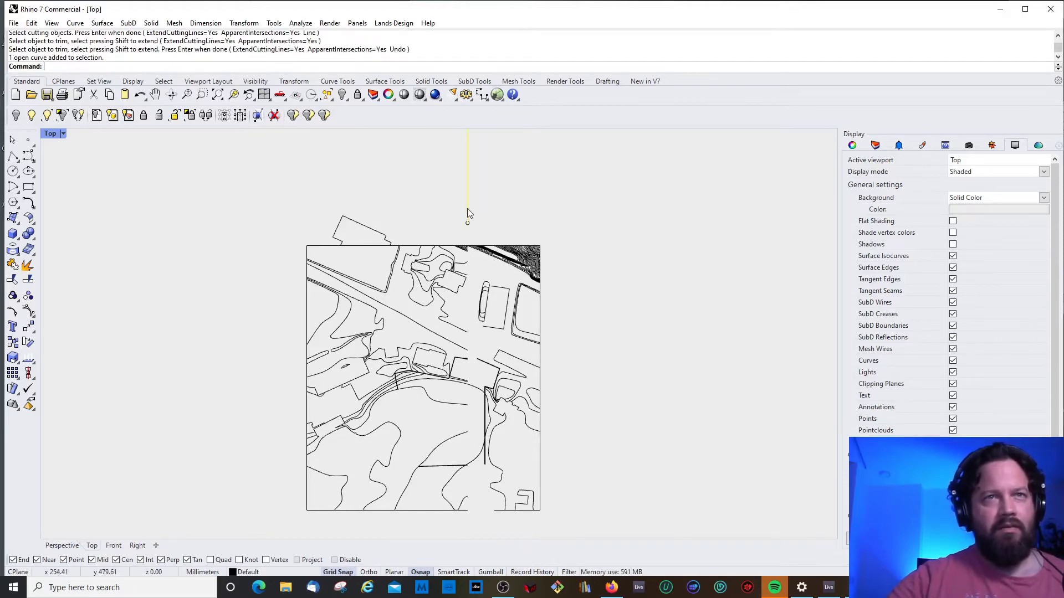
scroll(468, 214, up, 5)
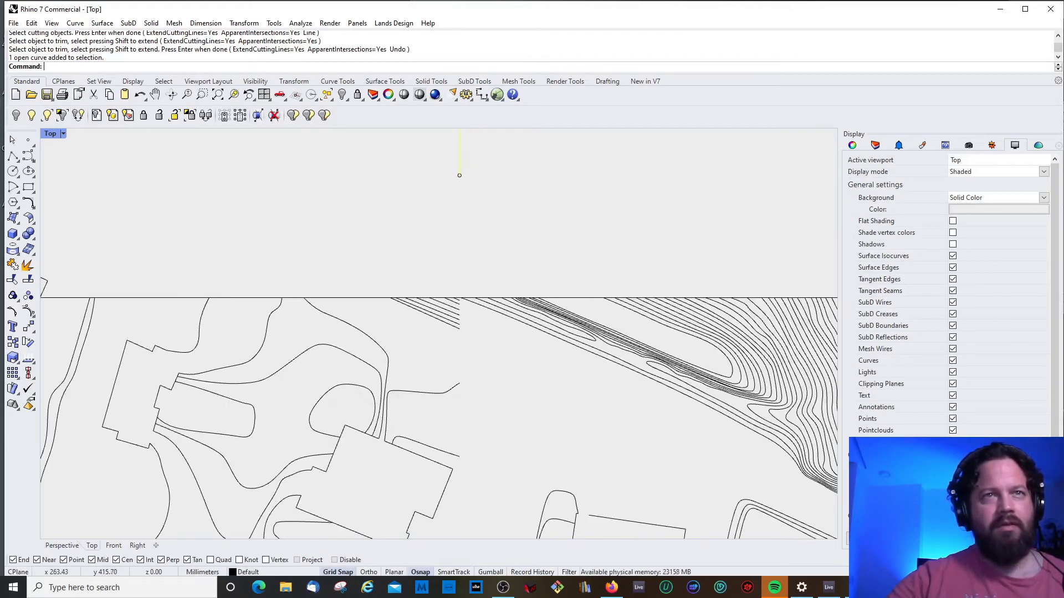
click(488, 309)
scroll(464, 306, down, 2)
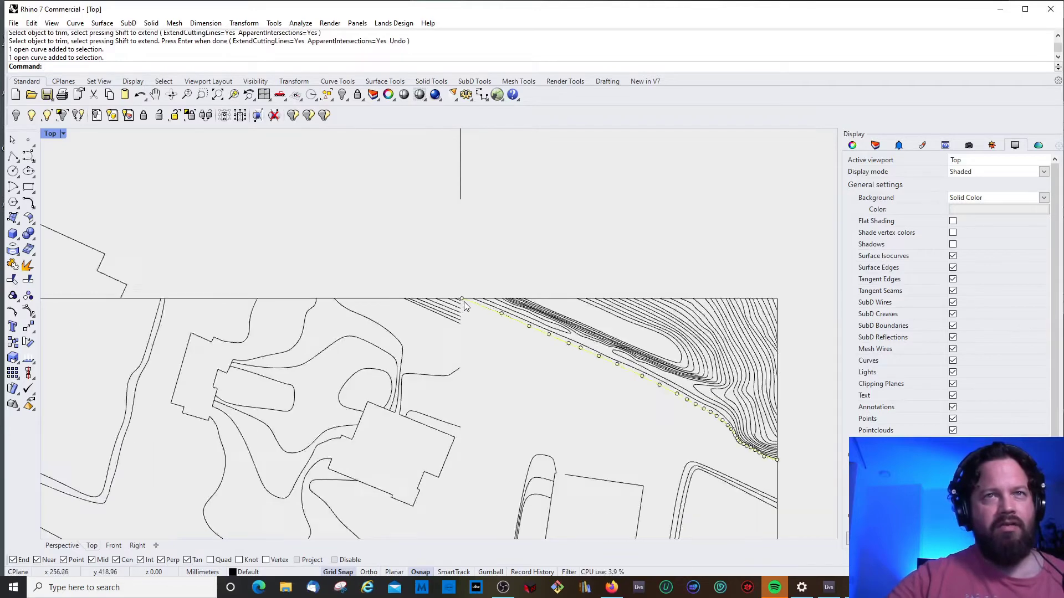
scroll(548, 282, down, 6)
scroll(544, 277, up, 3)
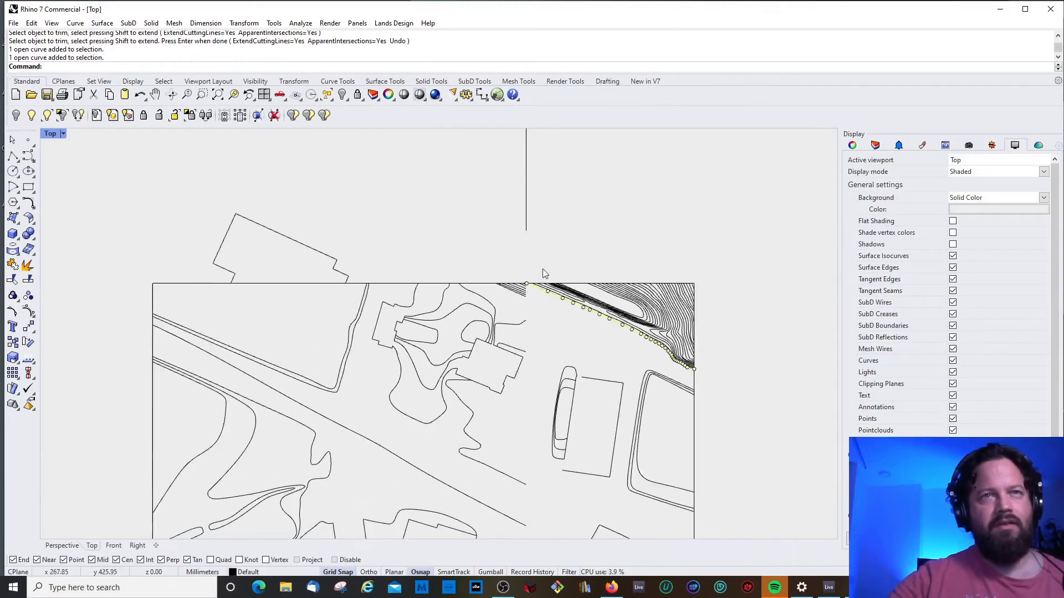
scroll(581, 265, down, 4)
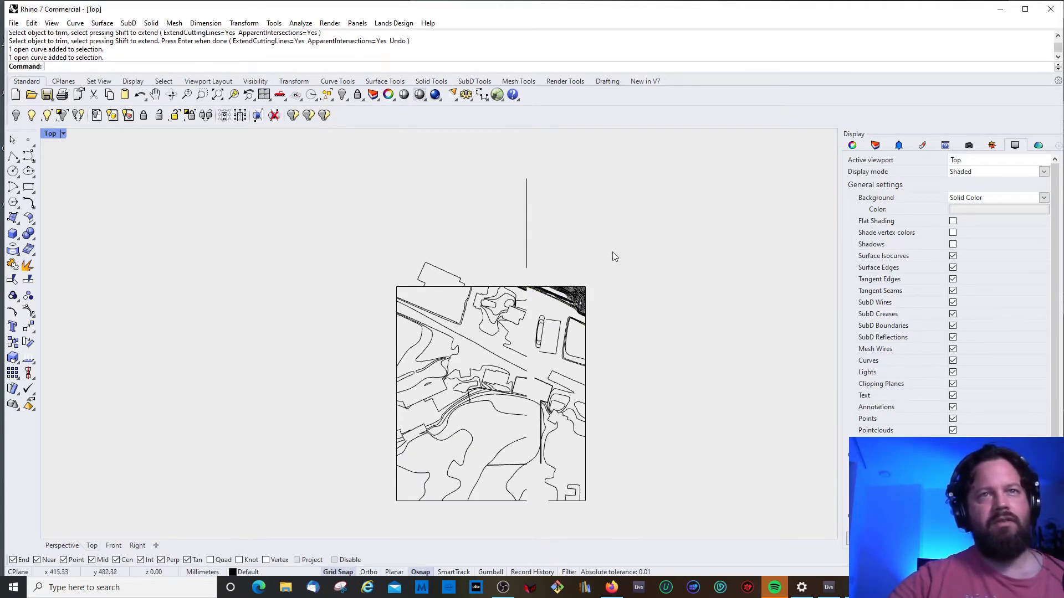
Step: Delete the site plan curves to the right of the cut, including the contour pieces and short border piece at the upper edge
drag(625, 240, 547, 550)
key(Delete)
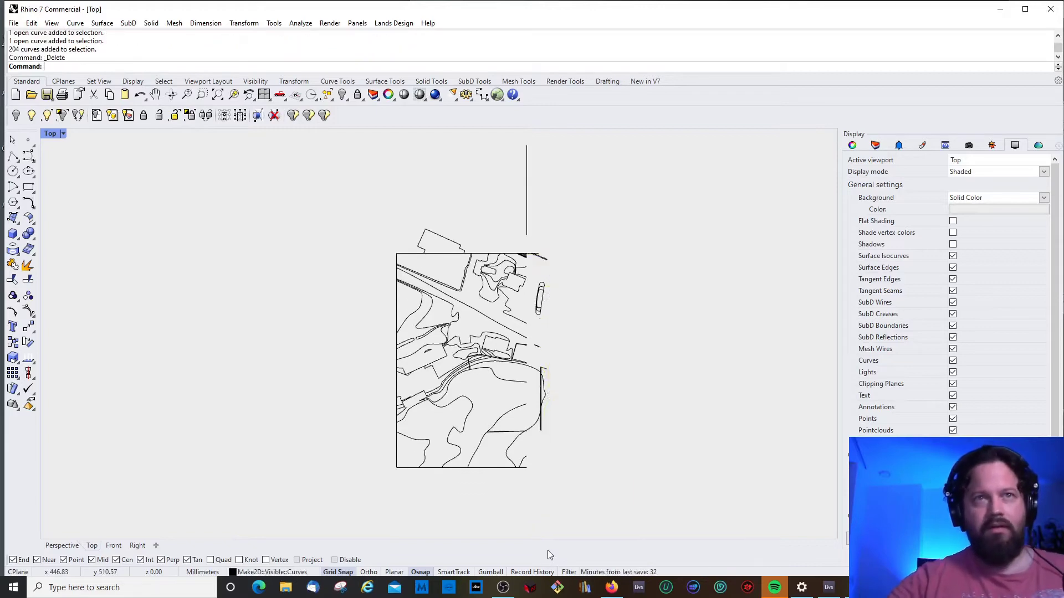
scroll(554, 264, up, 3)
drag(575, 205, 511, 285)
key(Delete)
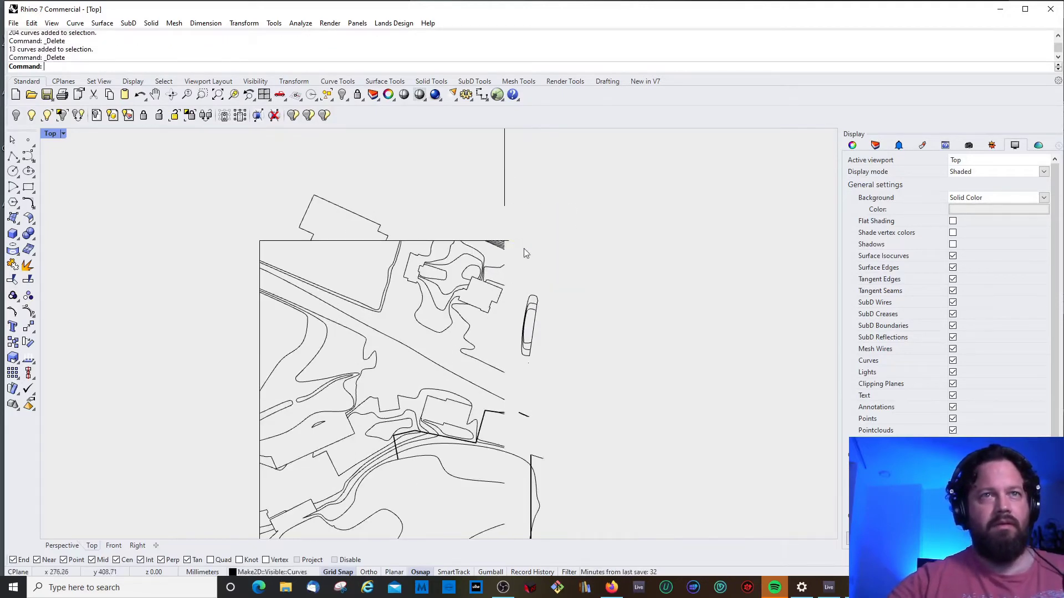
scroll(515, 249, up, 2)
click(509, 247)
key(Delete)
scroll(556, 263, down, 5)
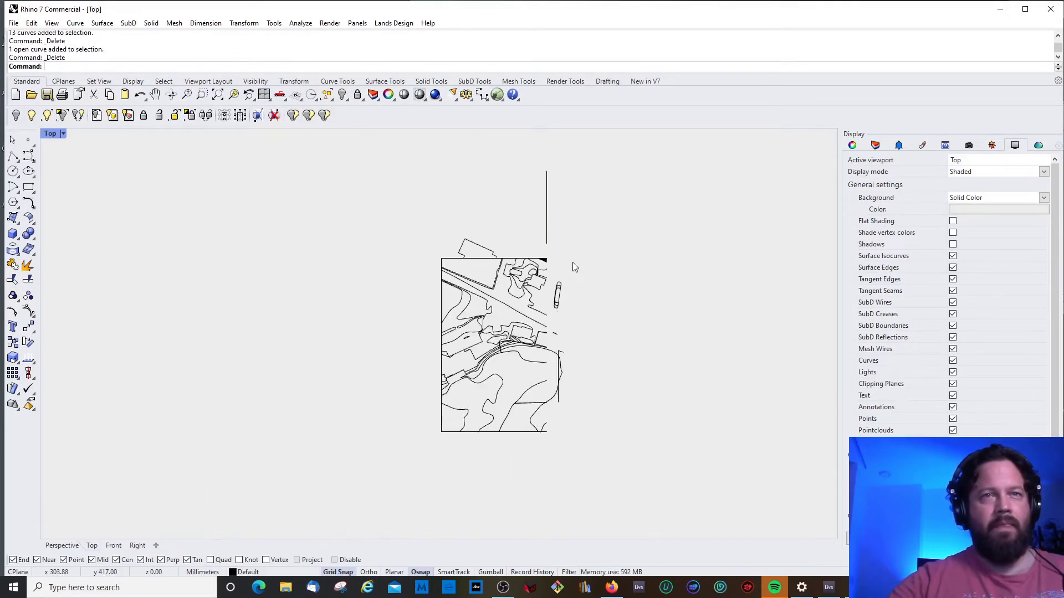
Step: Inspect the curve segments of the curved path where it crosses the cut to see where each piece ends
mouse_move(588, 309)
mouse_down()
mouse_move(556, 447)
mouse_move(582, 446)
mouse_up()
scroll(543, 370, up, 3)
click(571, 339)
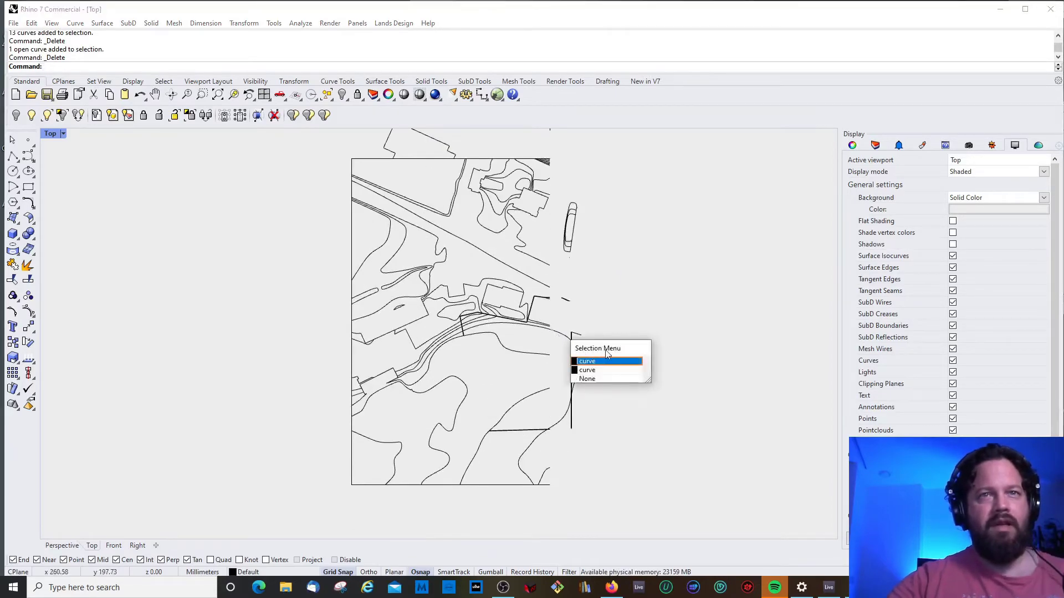
scroll(602, 351, up, 4)
scroll(505, 328, up, 2)
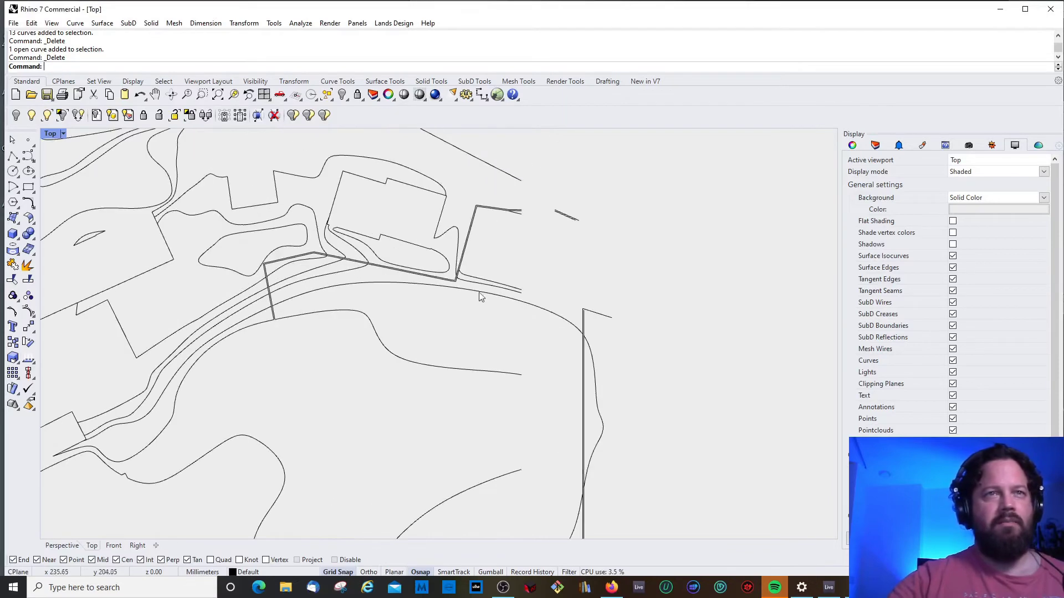
click(543, 311)
scroll(540, 311, up, 2)
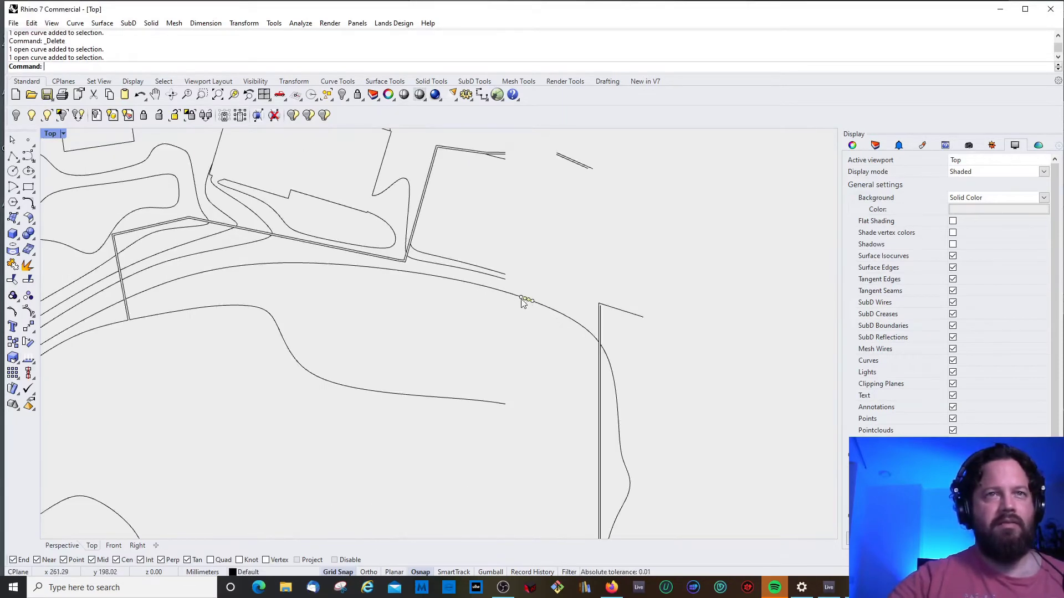
click(511, 299)
click(492, 292)
click(542, 309)
Step: Delete the remaining curves to the right of the cut
scroll(540, 319, down, 4)
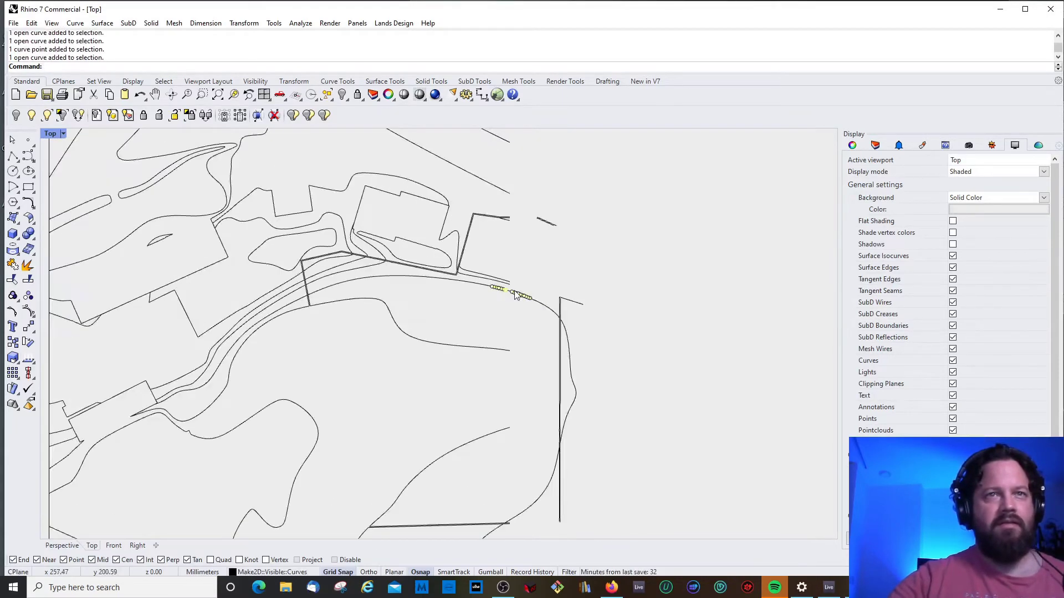
scroll(525, 382, down, 4)
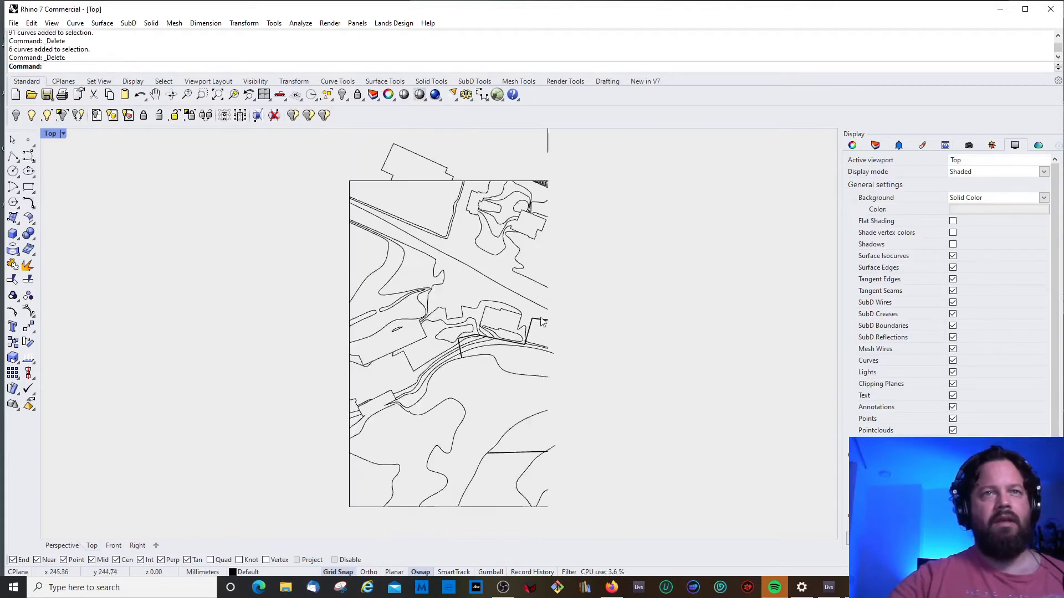
scroll(490, 331, down, 4)
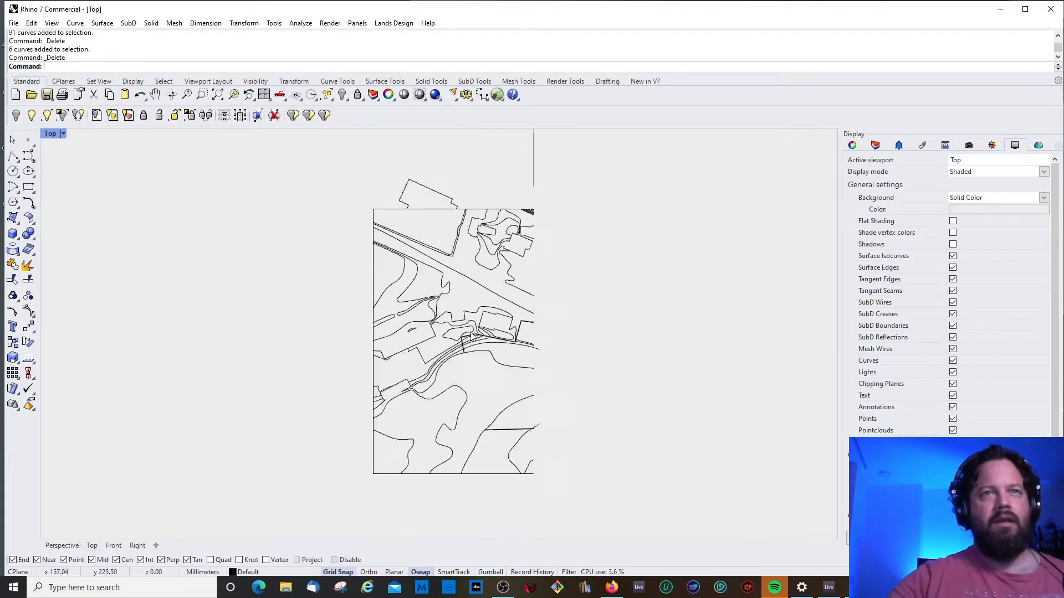
Step: Extend the vertical cutting line down through the whole site plan and delete leftover curve pieces beside it
click(522, 197)
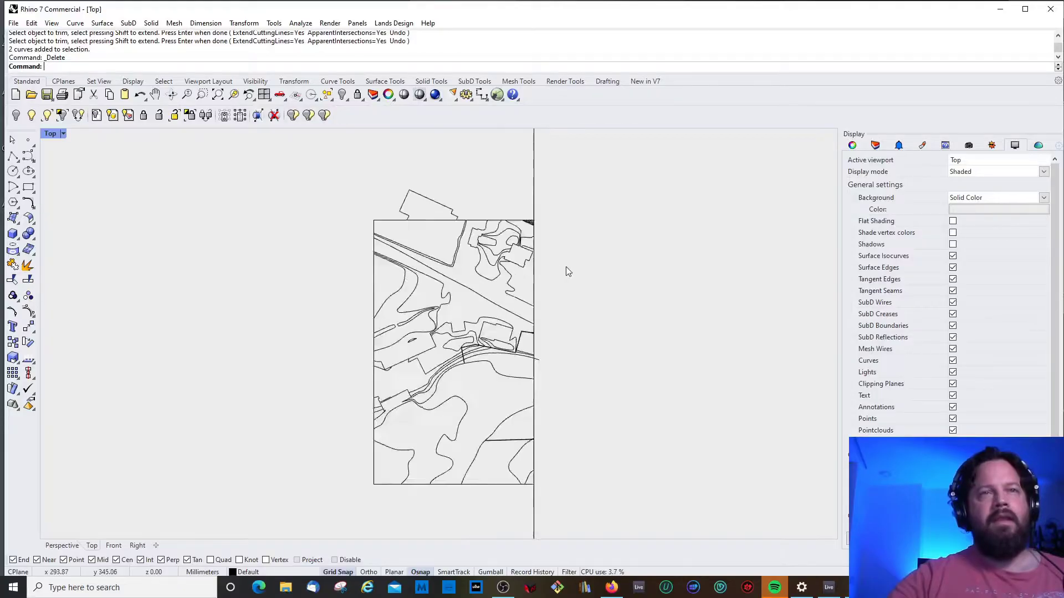
scroll(566, 267, up, 2)
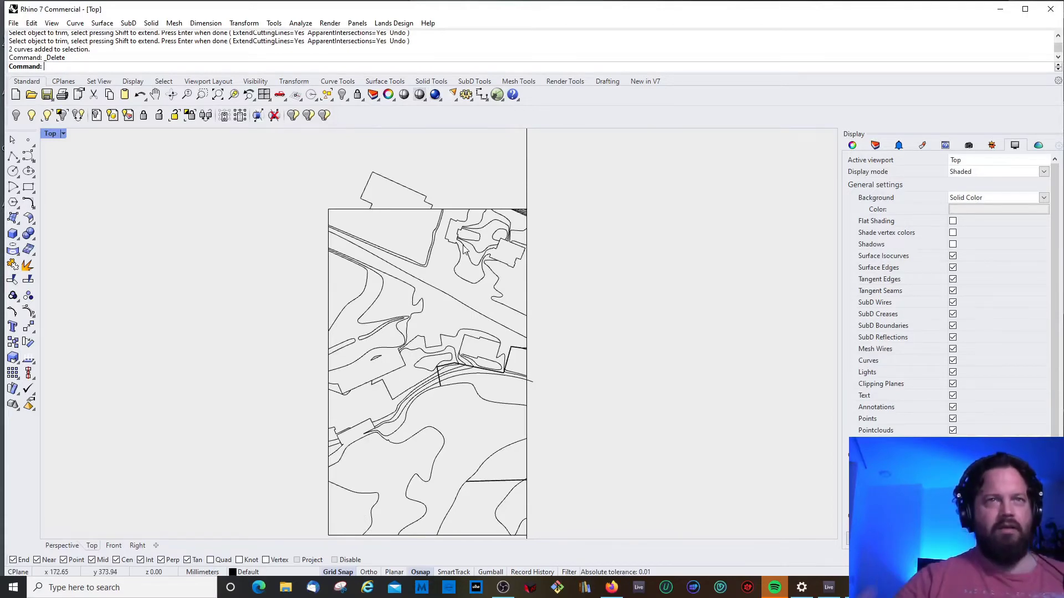
click(527, 166)
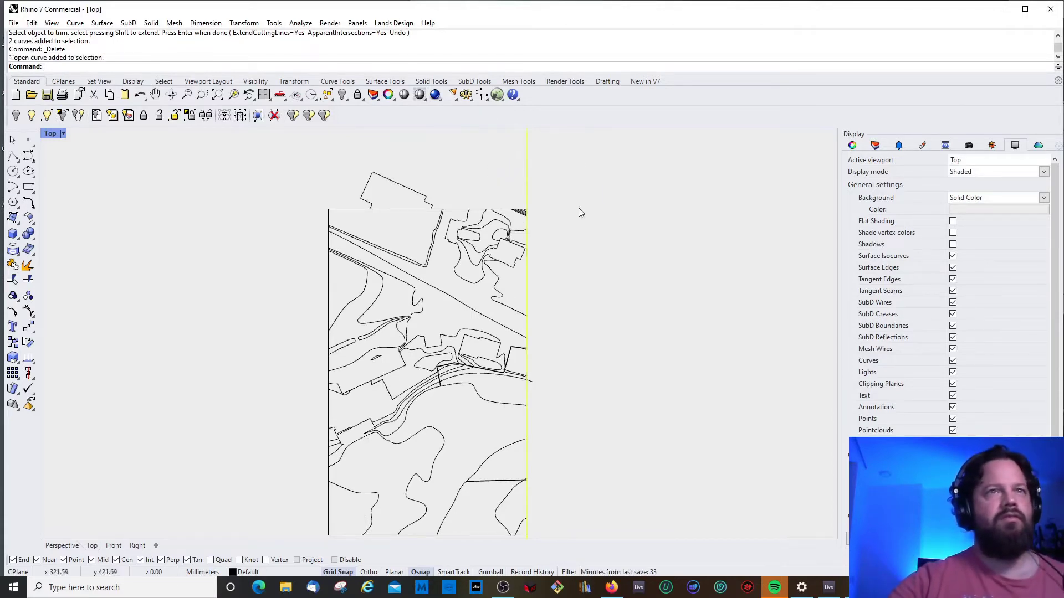
click(567, 160)
scroll(531, 170, down, 2)
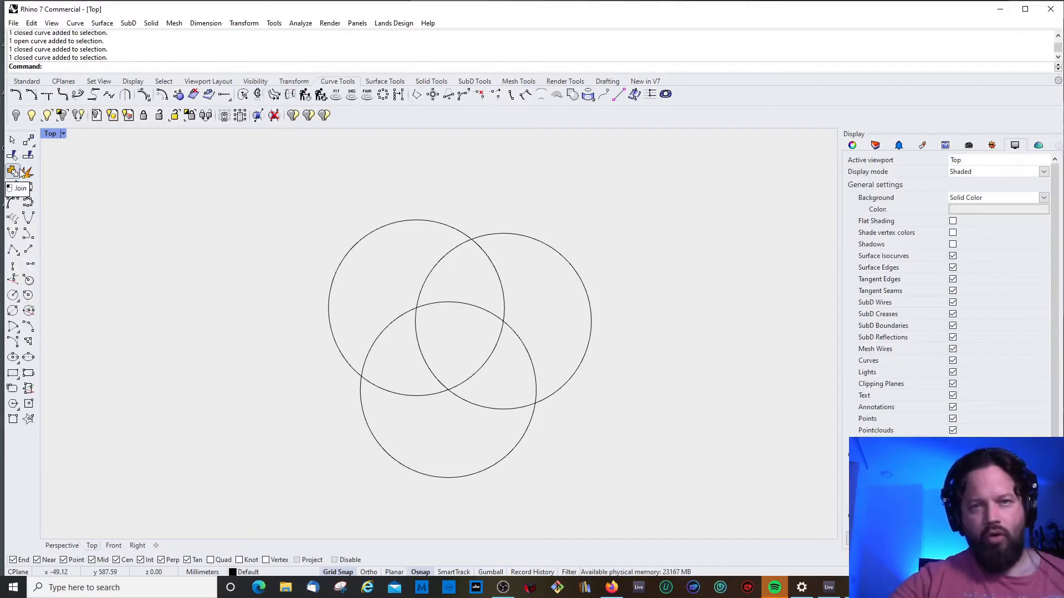
Step: Hide the upper-left and lower closed circles so that only the circle made of separate arcs stays in view
click(448, 226)
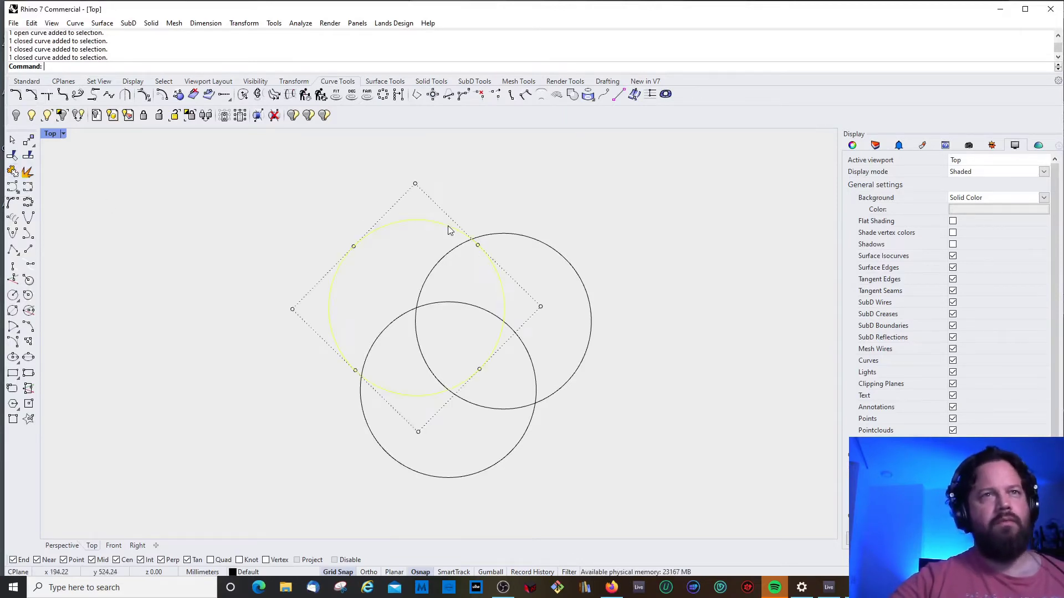
shift+click(396, 321)
click(27, 81)
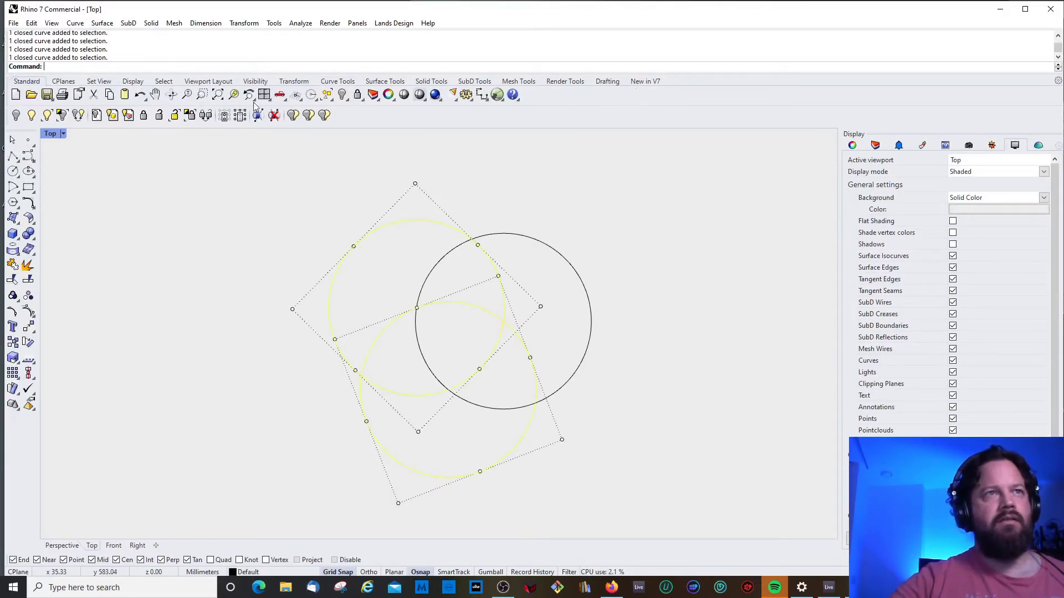
click(343, 95)
Step: Inspect the remaining circle's separate arcs one by one to see where each begins and ends
click(500, 237)
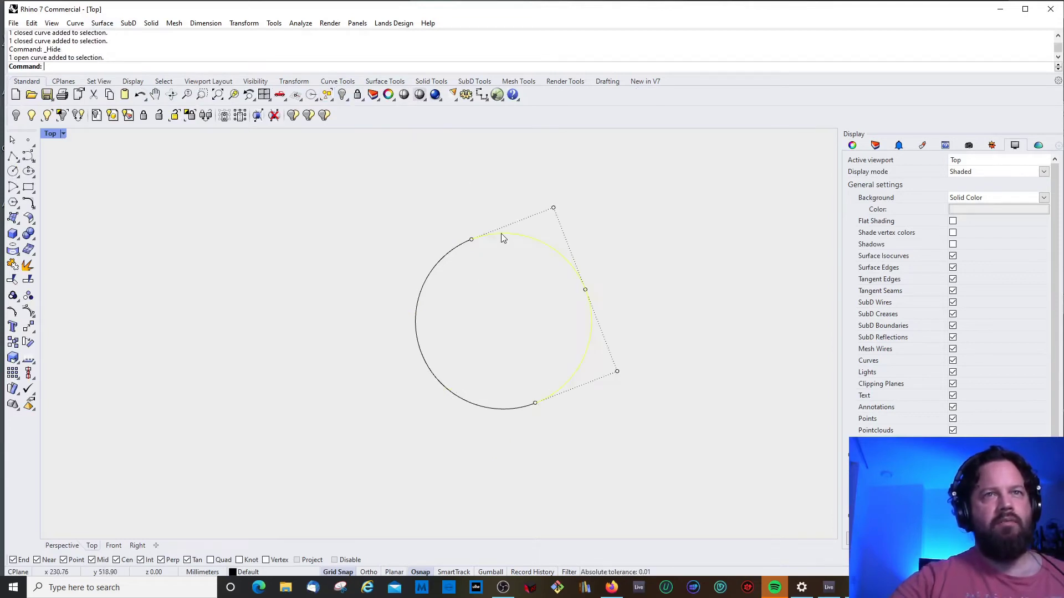
click(447, 260)
click(417, 323)
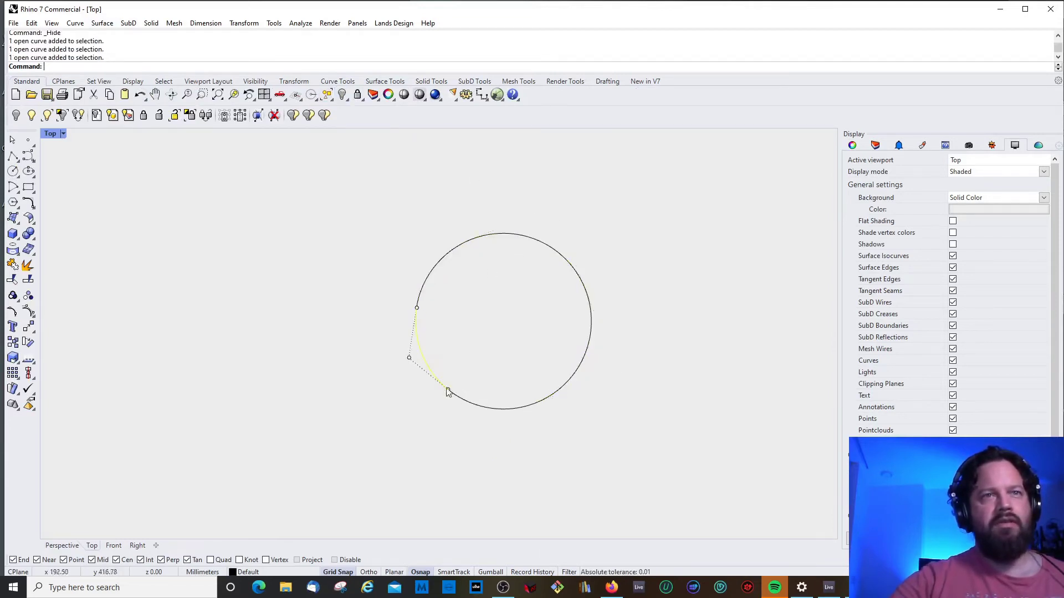
click(463, 400)
click(562, 386)
click(450, 261)
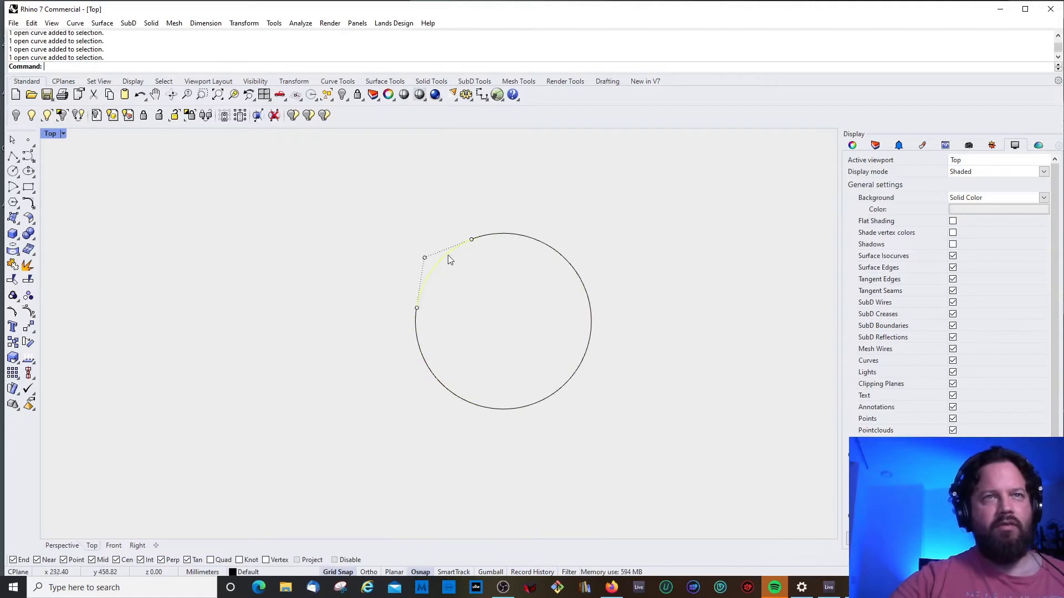
click(510, 235)
click(627, 266)
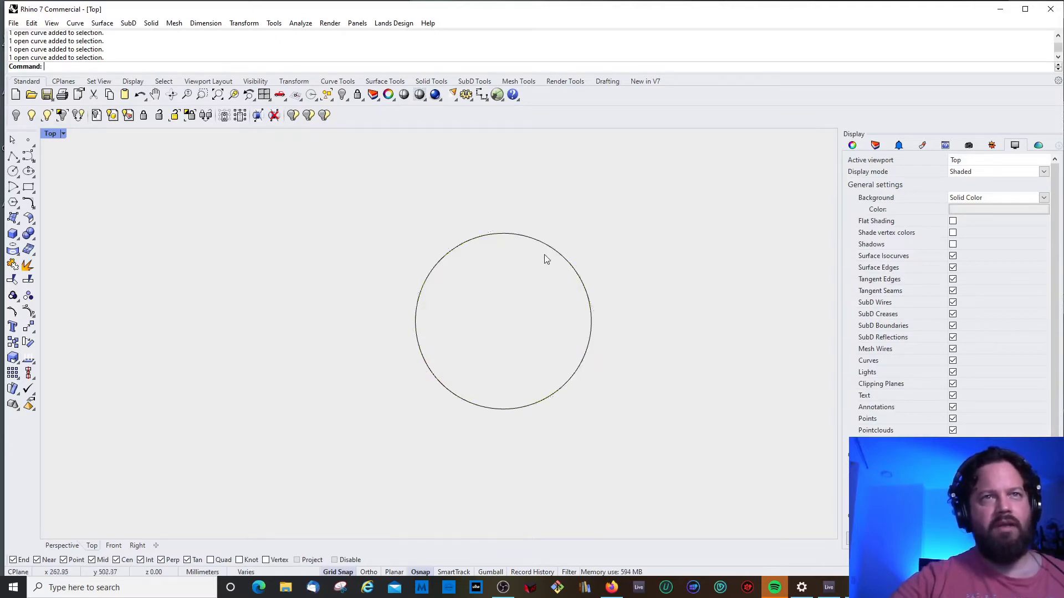
click(540, 249)
shift+click(441, 256)
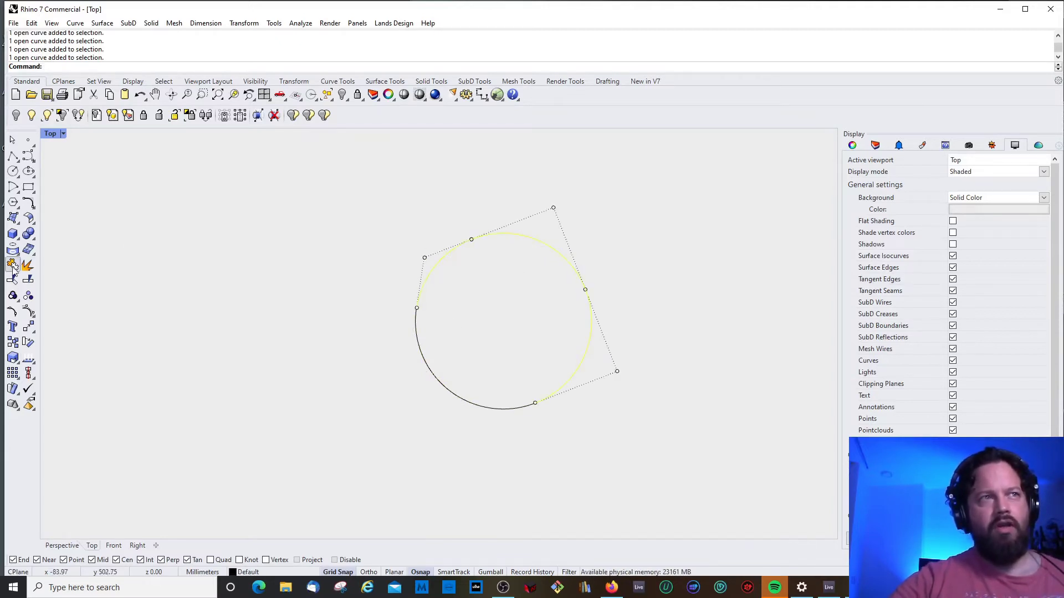
click(94, 274)
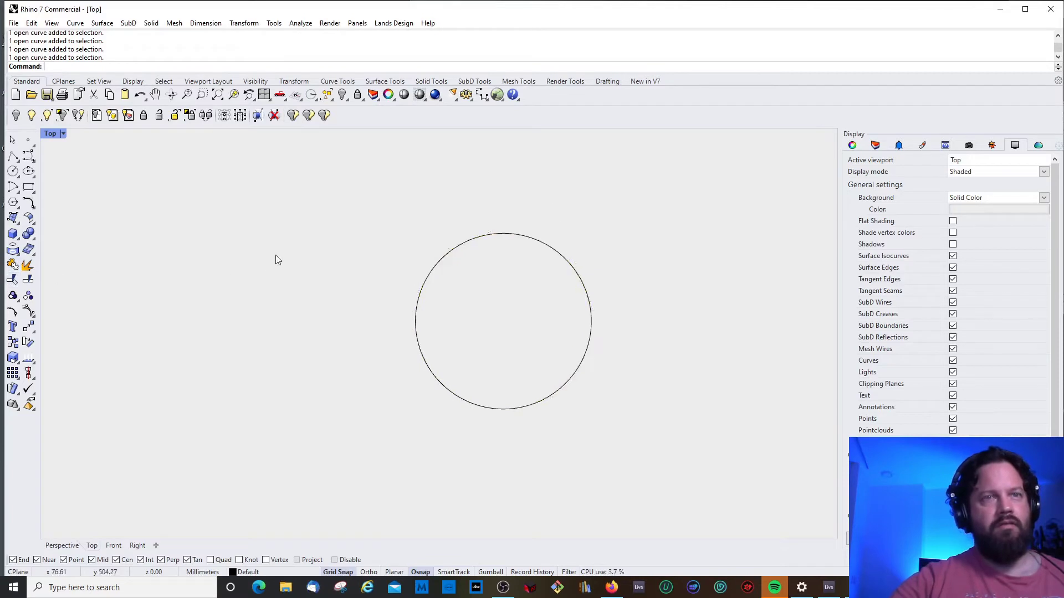
Step: Join the four separate arcs of the circle into one closed curve
text(Join)
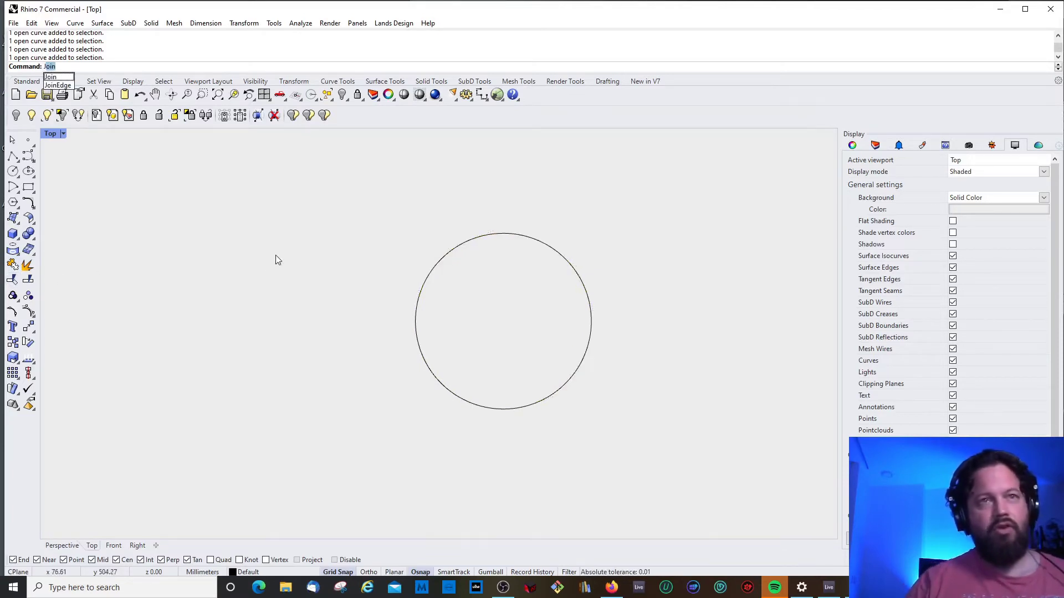
key(Return)
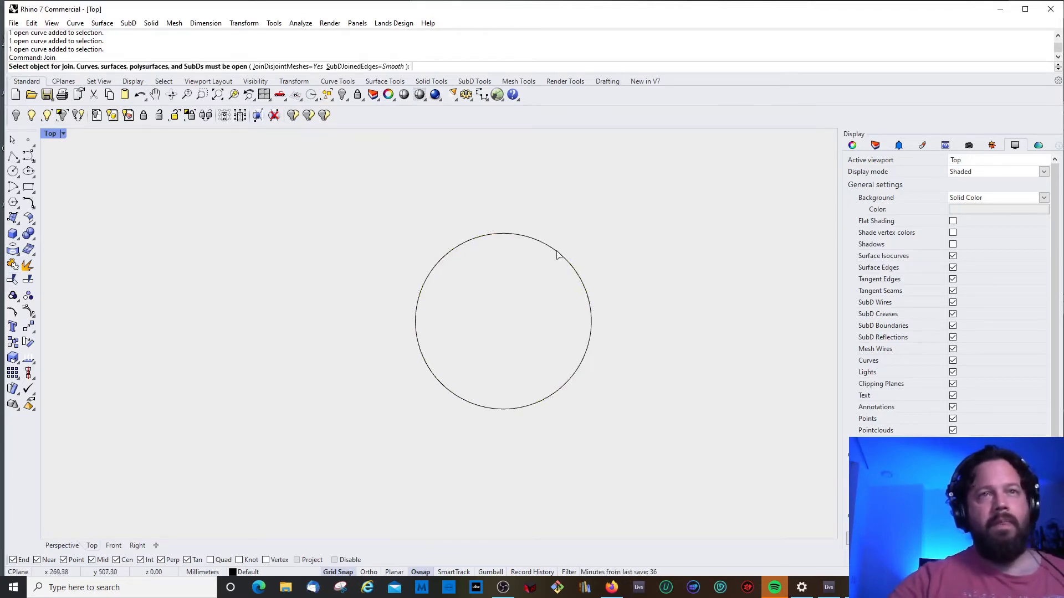
click(546, 250)
click(452, 258)
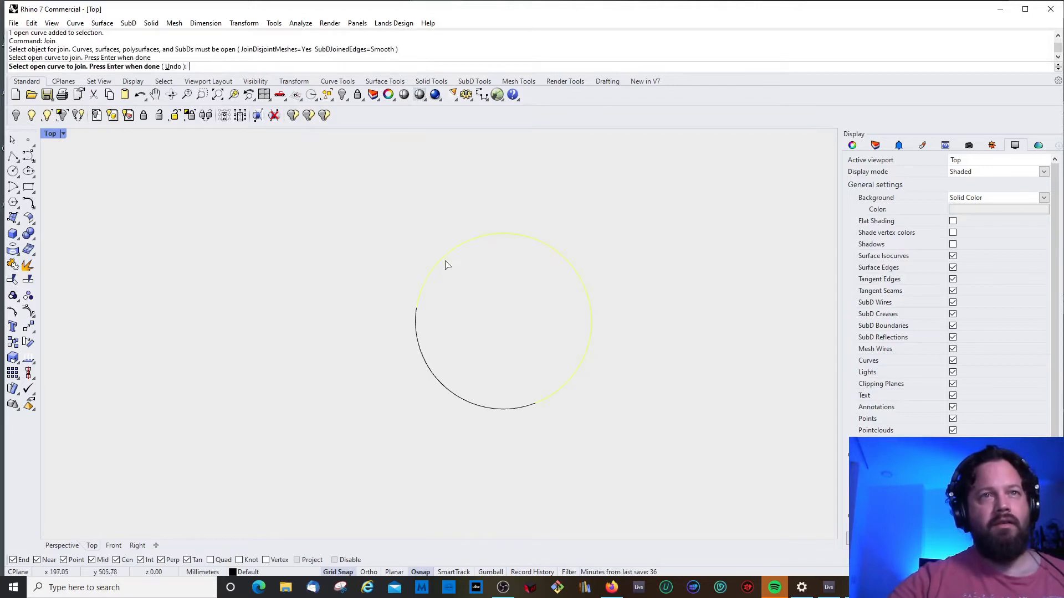
click(418, 344)
click(464, 398)
key(Return)
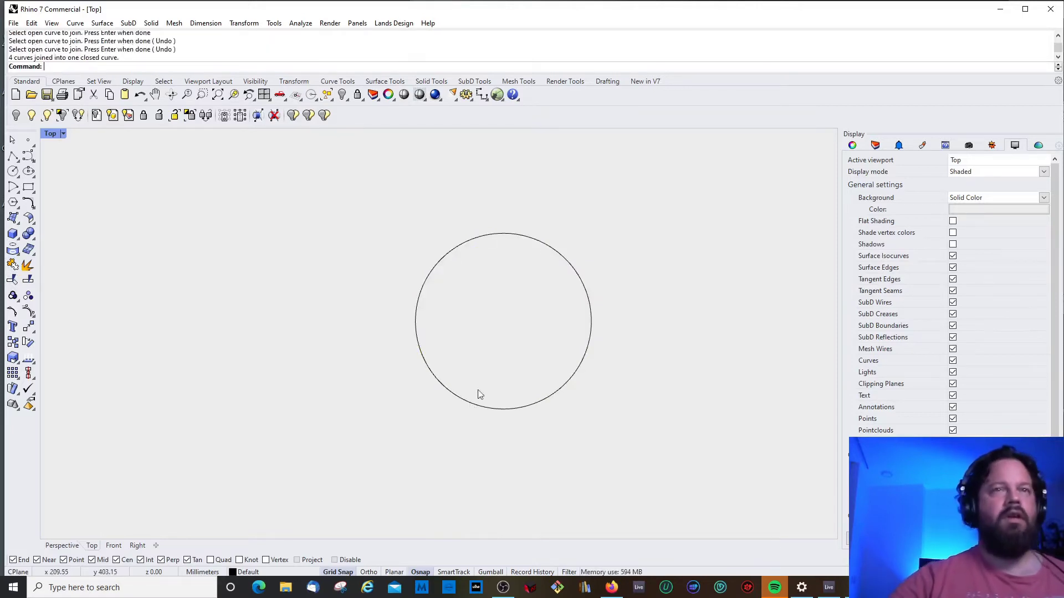
Step: Select the joined circle at several places along its outline to check whether it behaves as a single curve
click(477, 234)
click(550, 251)
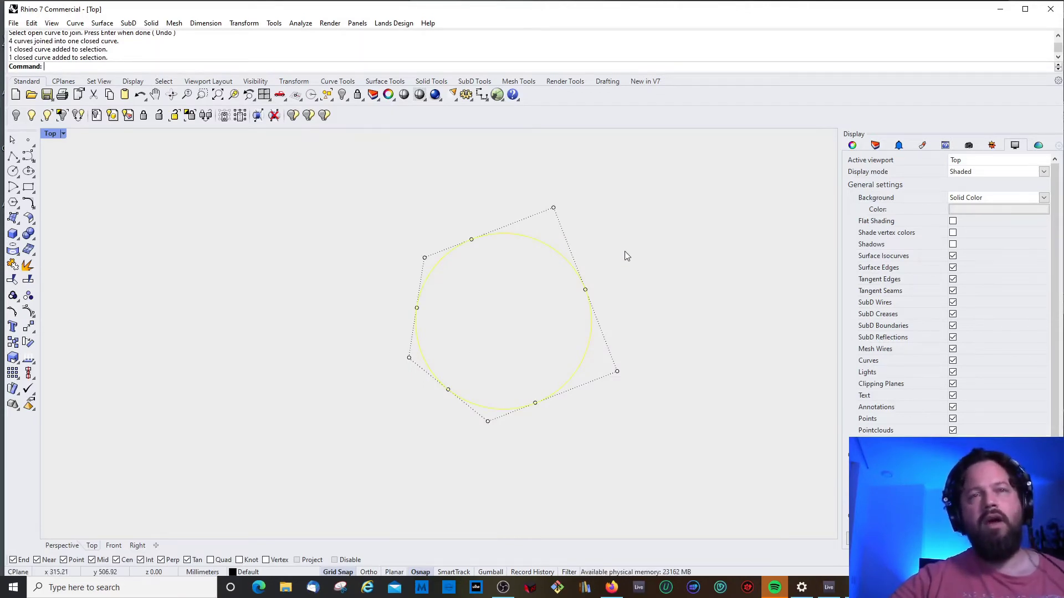
click(687, 300)
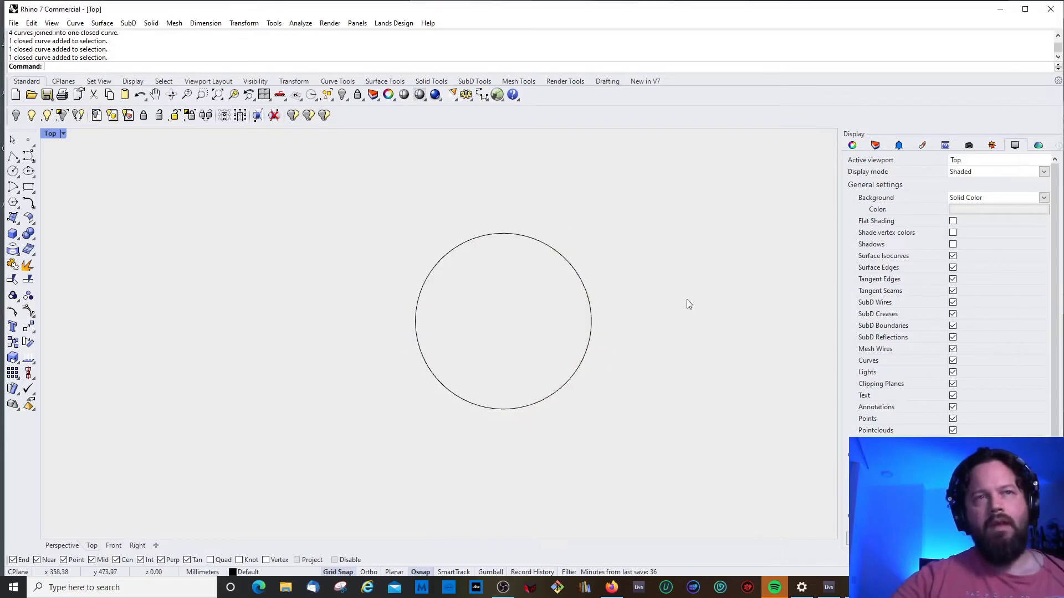
click(531, 241)
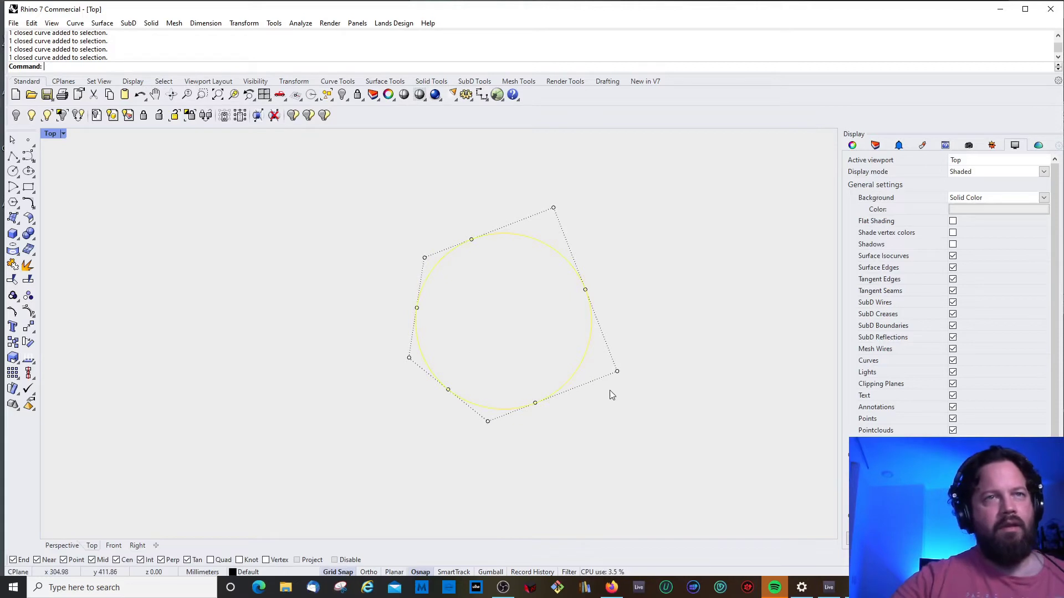
key(Escape)
Step: Explode the joined circle into its segments and select the arcs one by one to check them
click(447, 252)
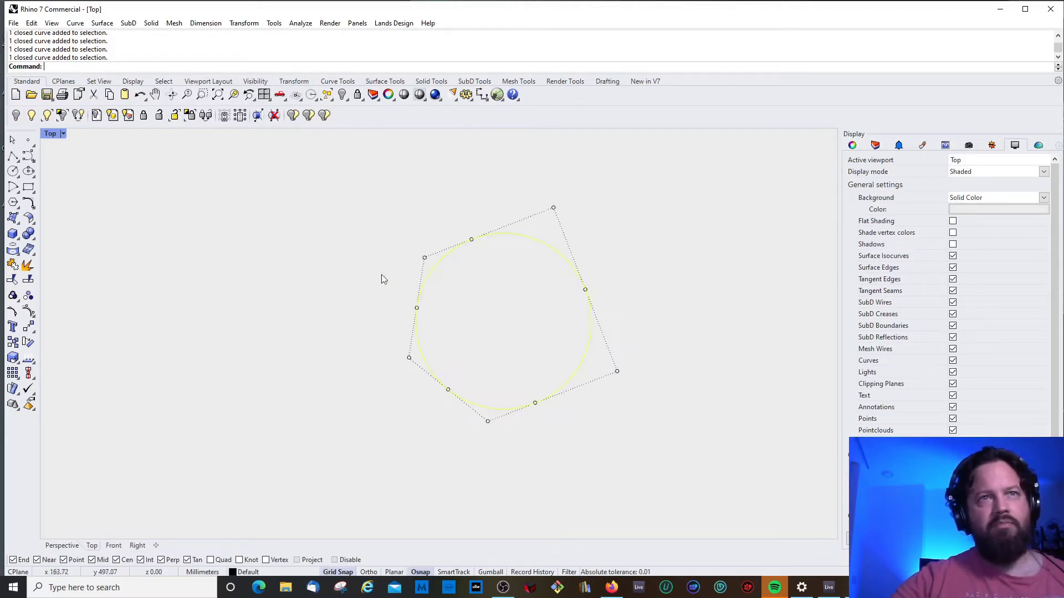
click(12, 265)
click(437, 267)
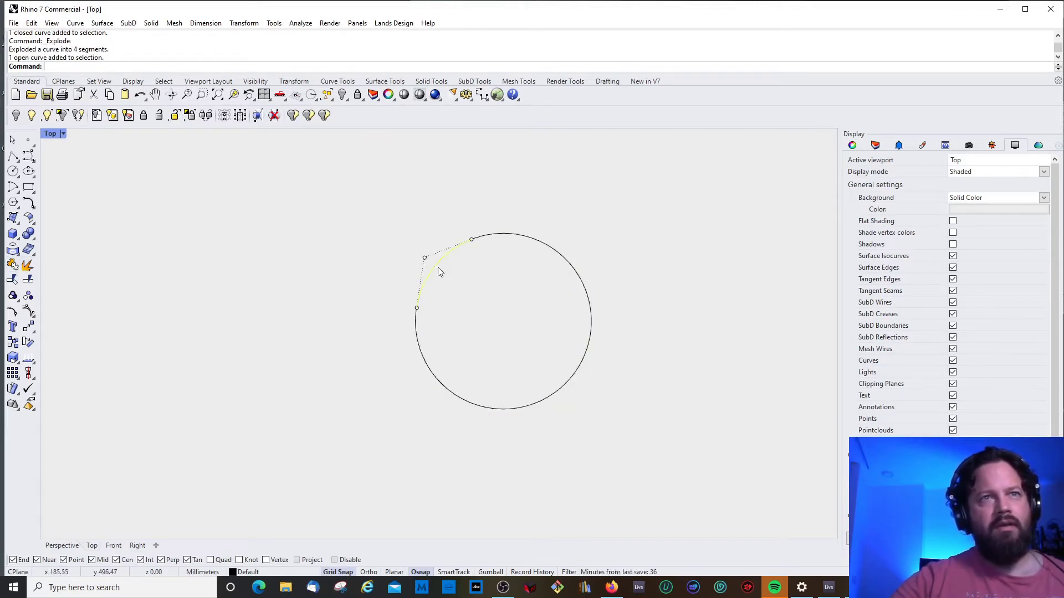
click(417, 342)
click(471, 403)
click(566, 388)
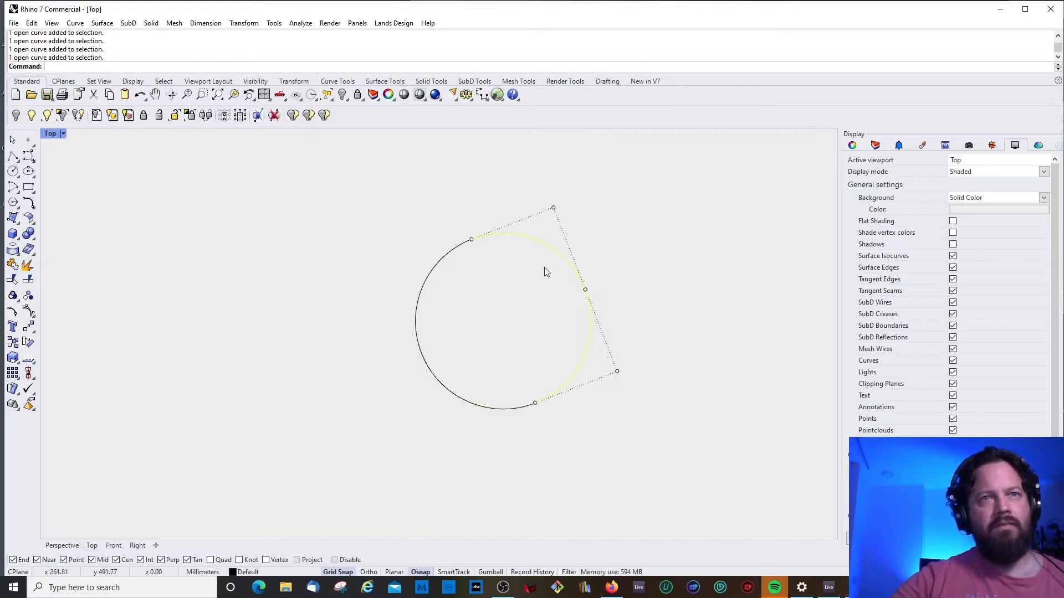
key(Escape)
Step: Select the exploded arcs in different combinations, ending with all four arcs of the circle selected together
click(579, 373)
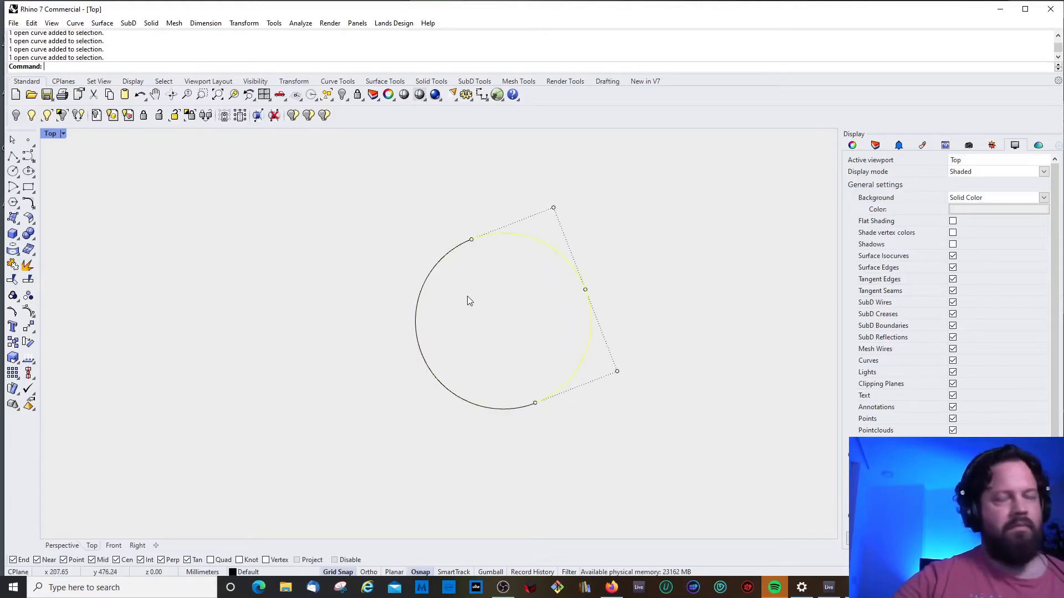
key(Escape)
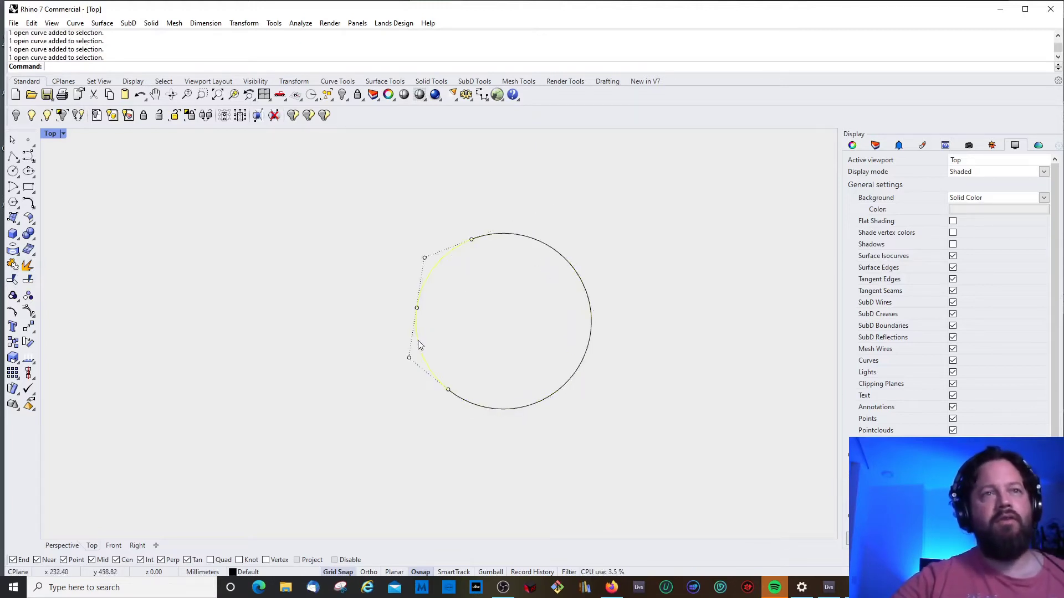
click(591, 302)
key(Escape)
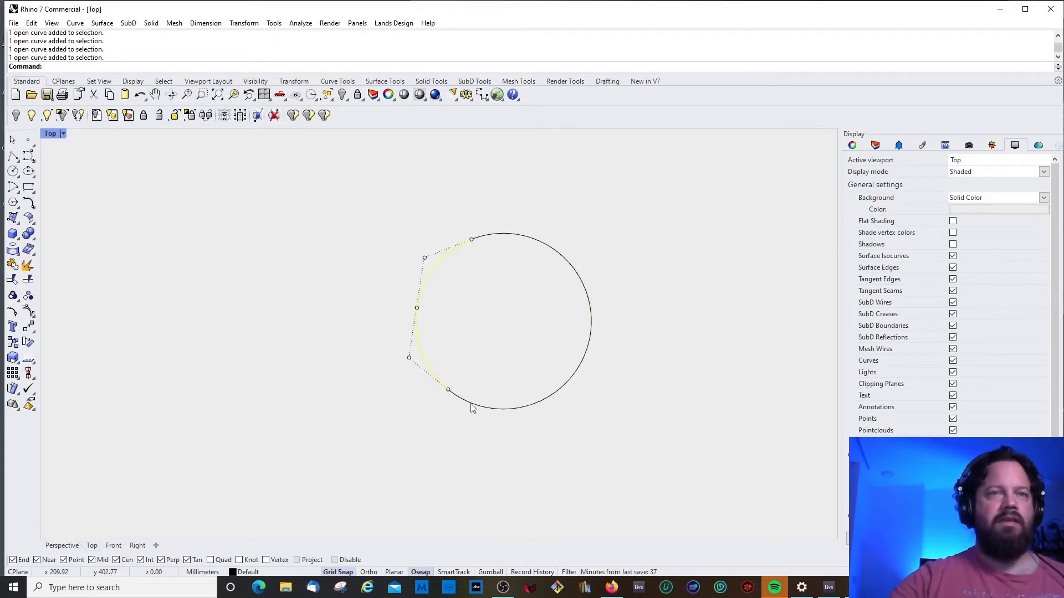
shift+click(558, 253)
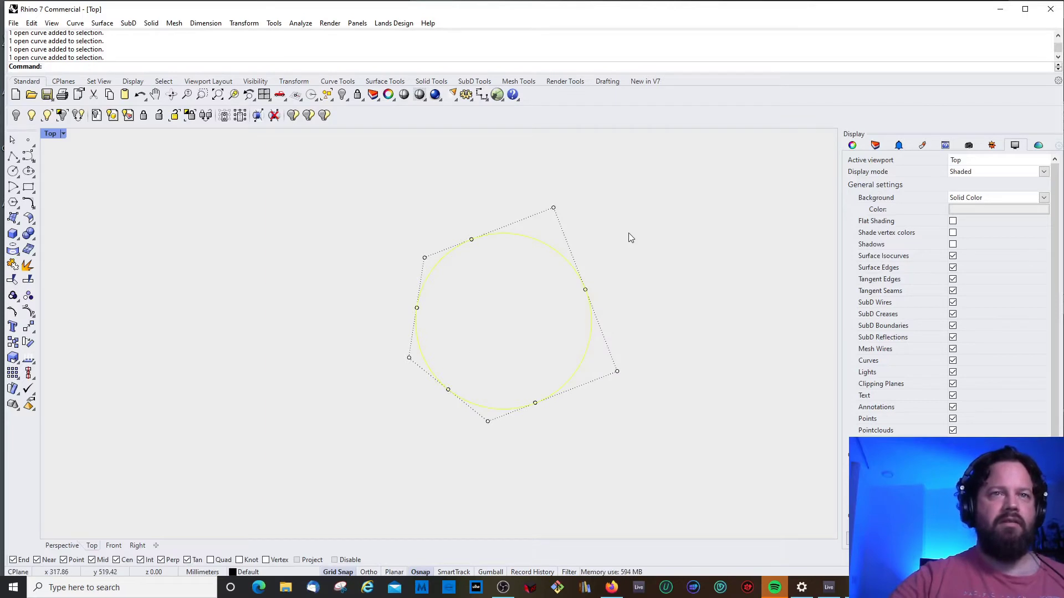
click(13, 279)
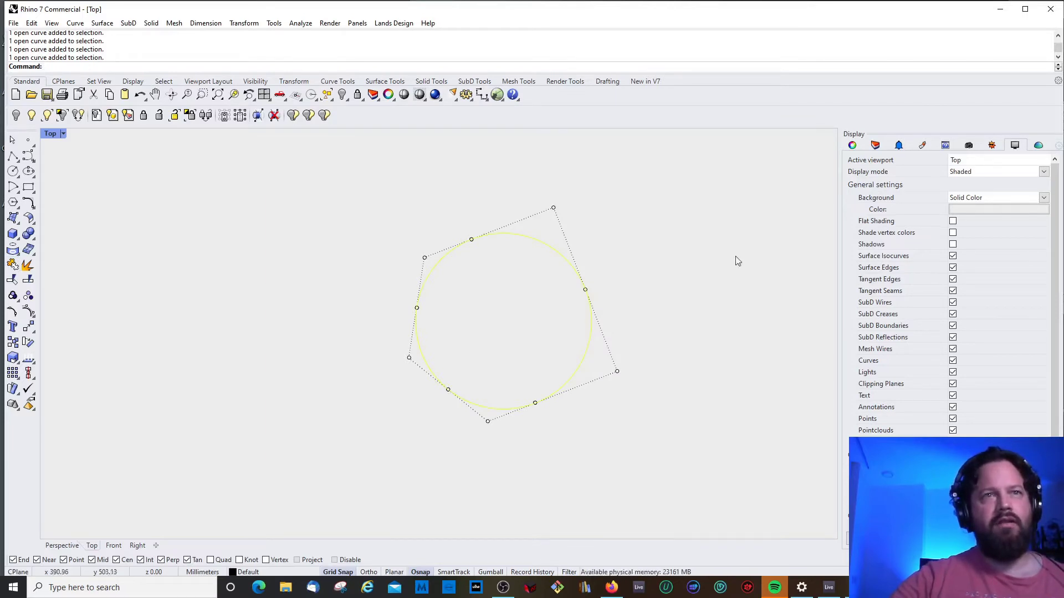
click(570, 267)
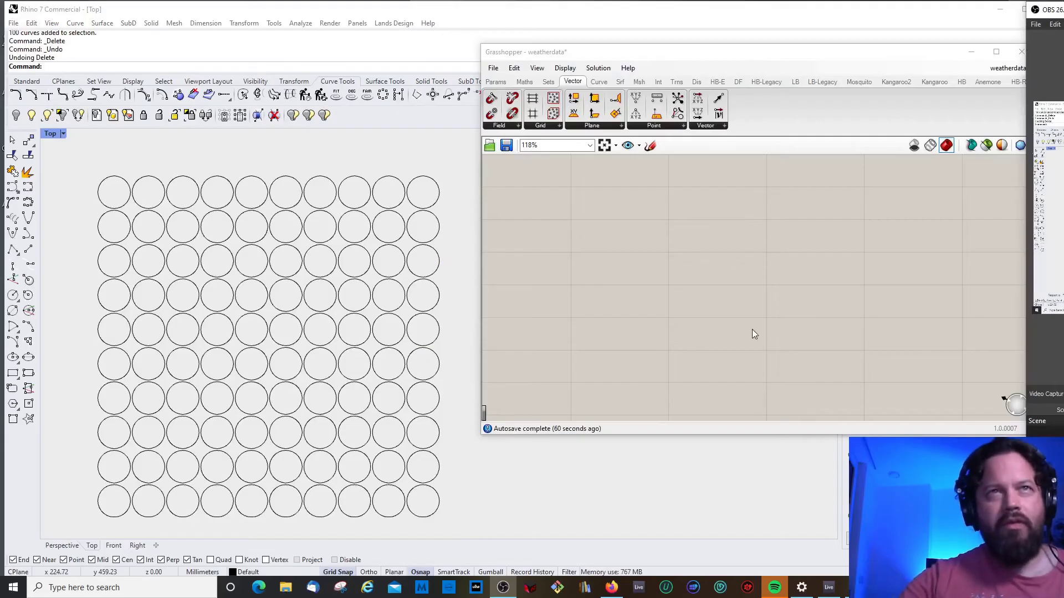
Step: Move the Grasshopper window clear of the circle grid and place a Curve parameter on its canvas
mouse_move(662, 54)
mouse_down()
mouse_move(631, 45)
mouse_move(653, 56)
mouse_up()
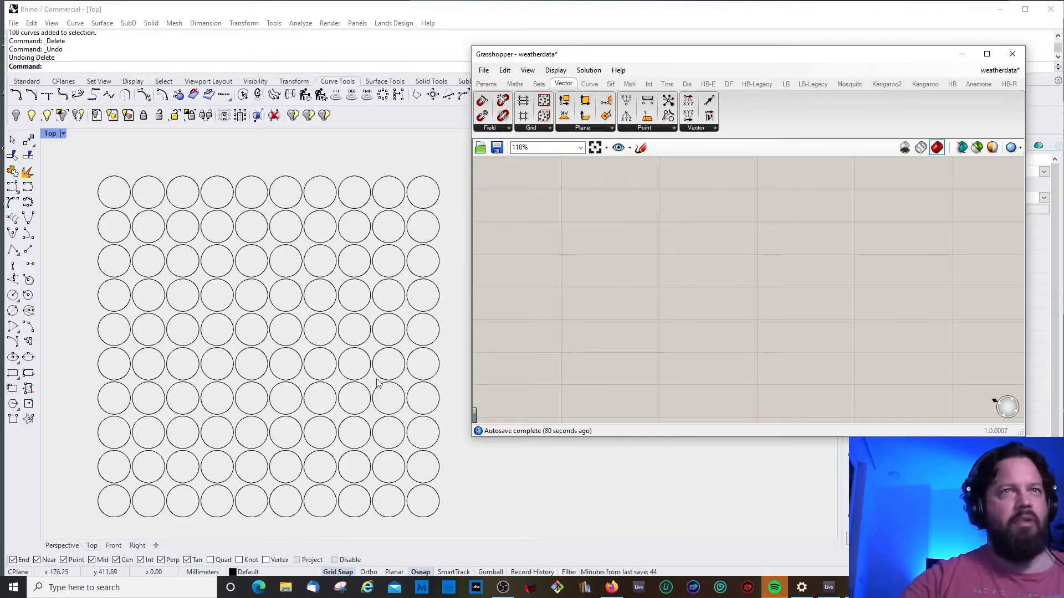
click(486, 84)
drag(518, 100, 561, 211)
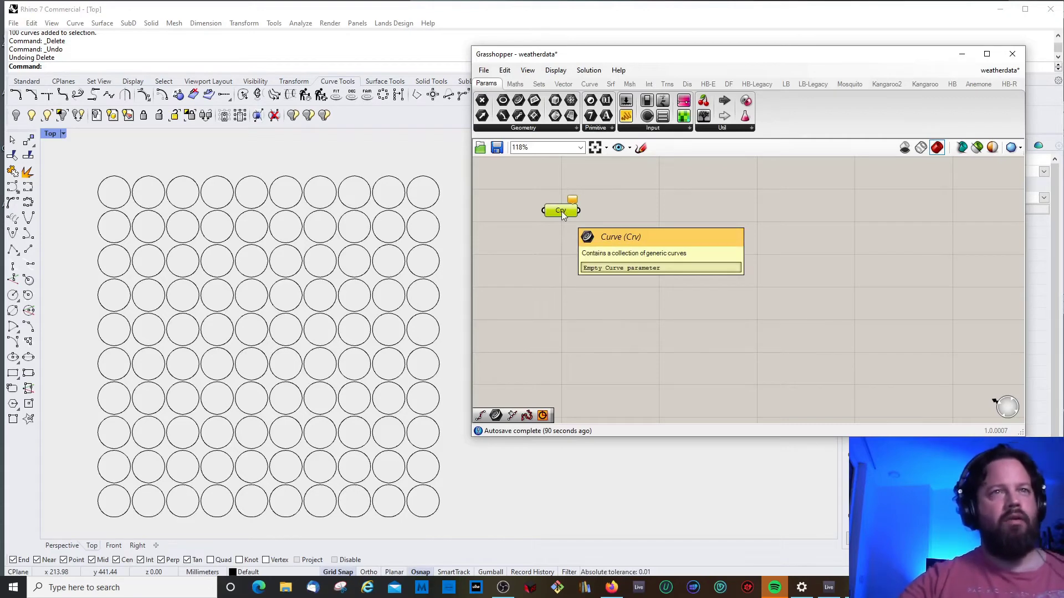
Step: Reference the whole grid of circles from Rhino as multiple curves in the Curve parameter
right_click(561, 213)
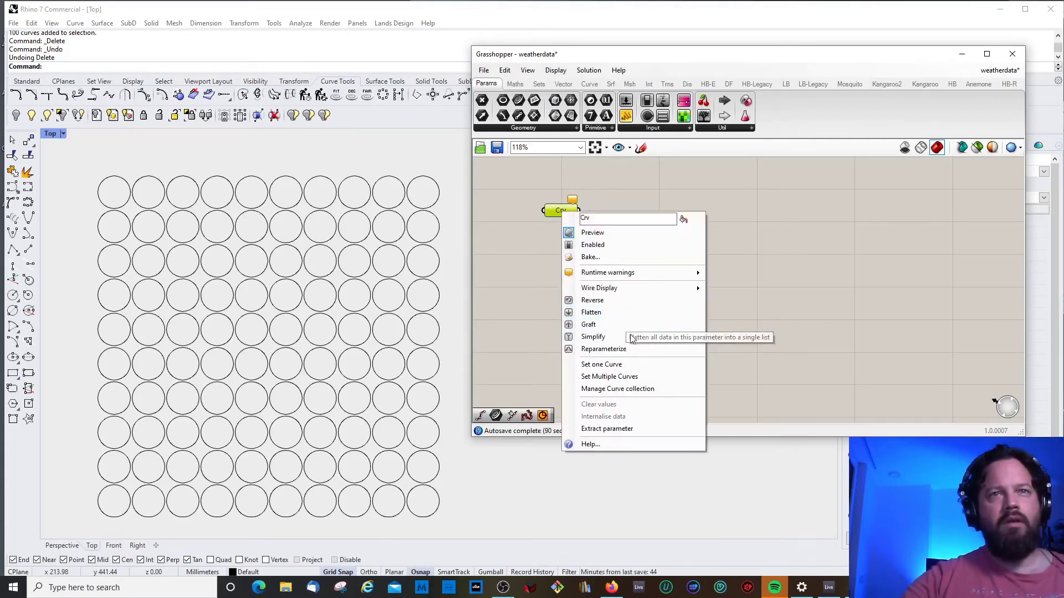
click(629, 378)
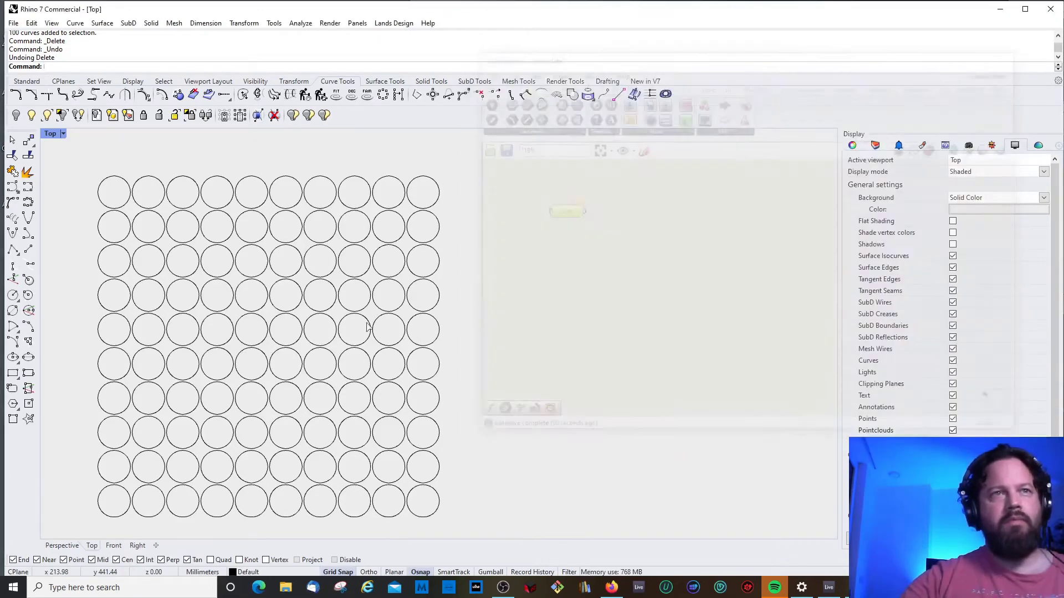
drag(78, 164, 514, 537)
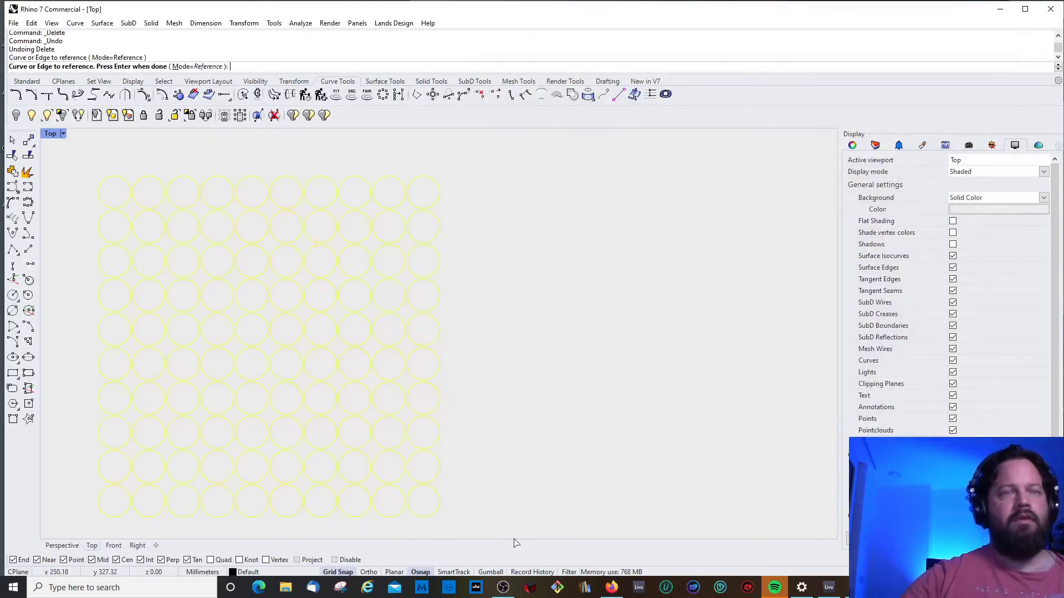
key(Return)
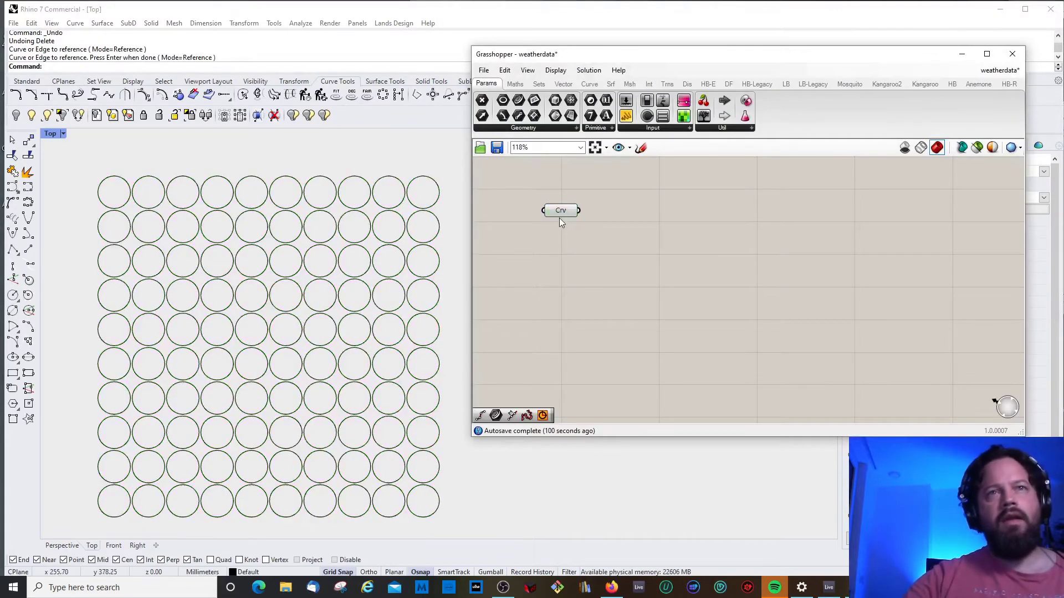
Step: Reposition the Curve parameter slightly and add a Move component beside it on the canvas
drag(560, 219, 580, 219)
click(627, 208)
double_click(627, 207)
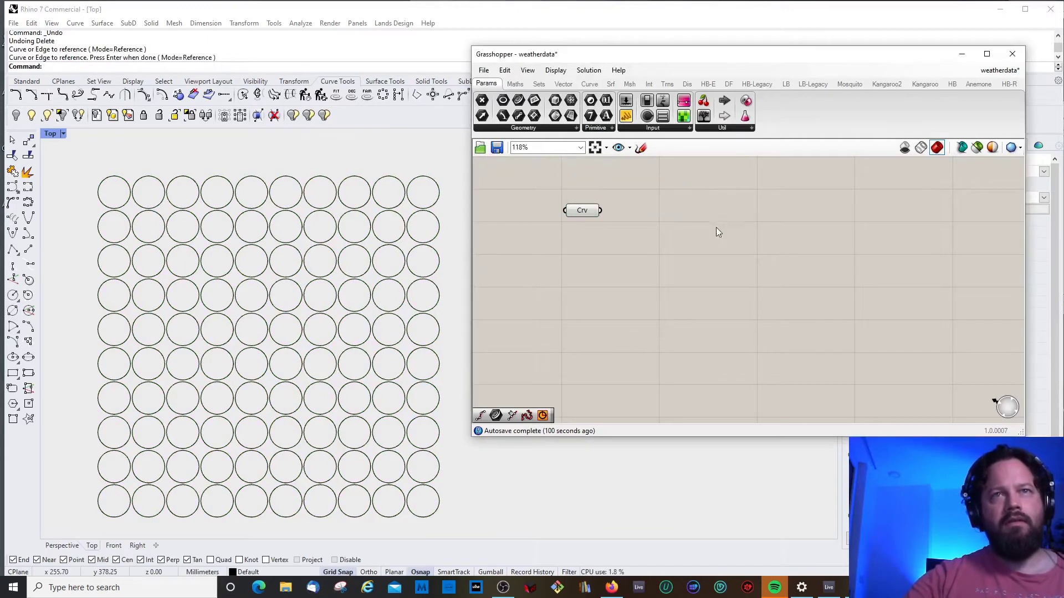
double_click(687, 222)
text(move)
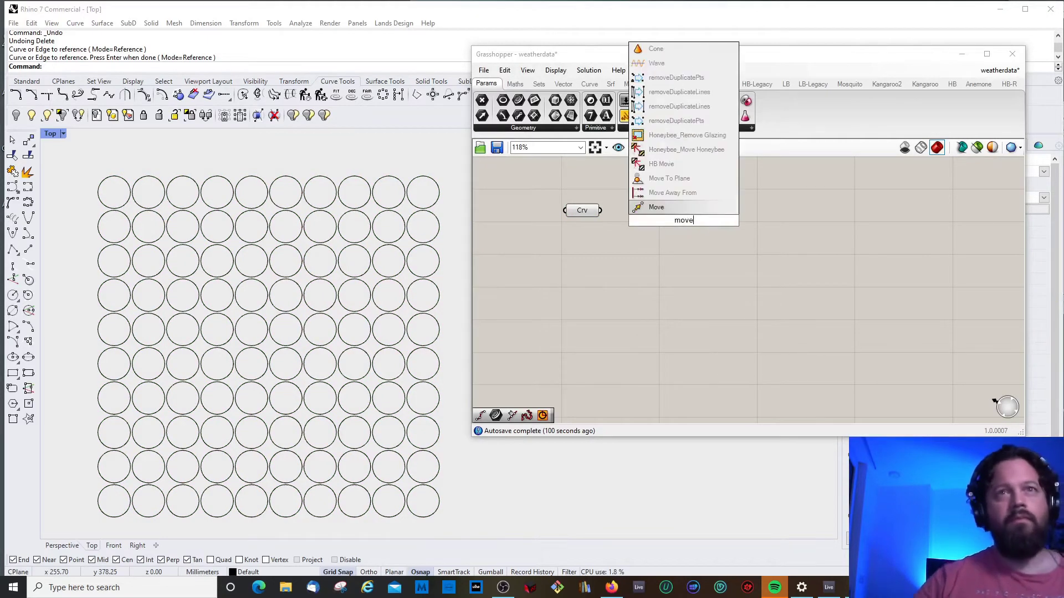
click(656, 207)
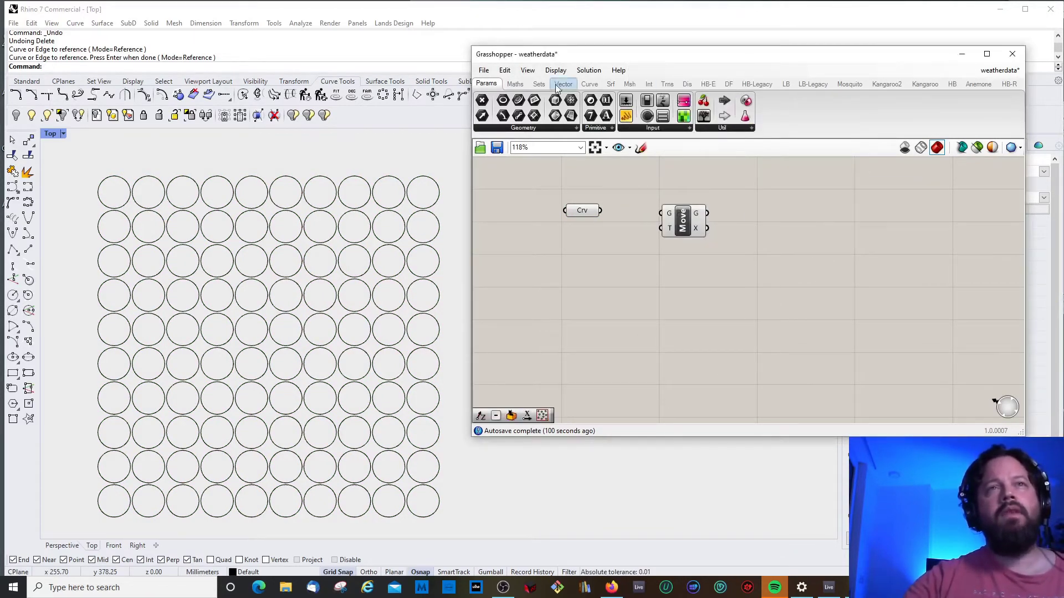
Step: Place the Move component farther from the Curve parameter and connect the curves to its geometry input
click(667, 85)
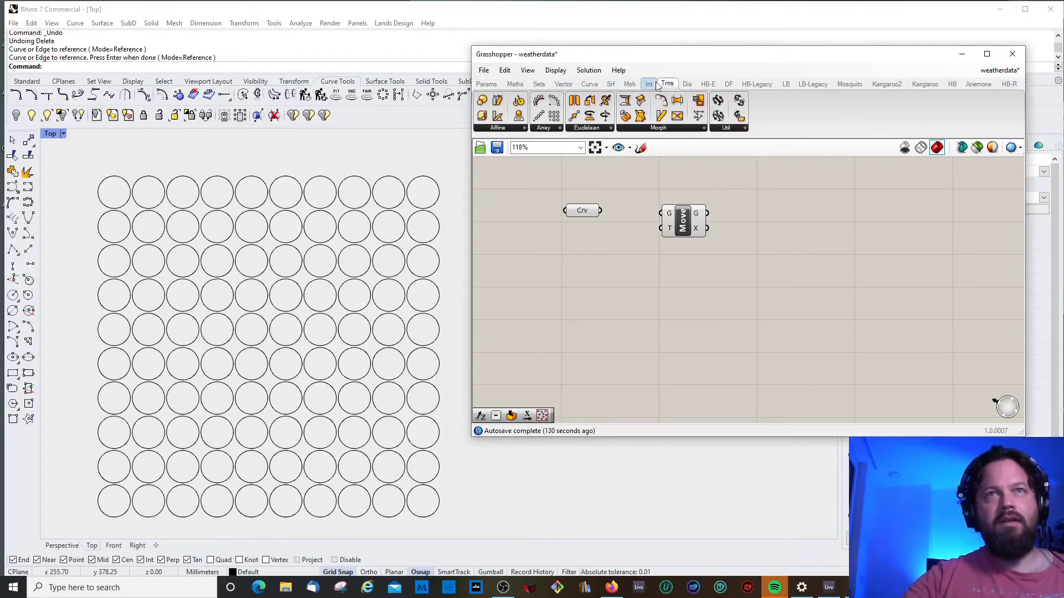
click(589, 129)
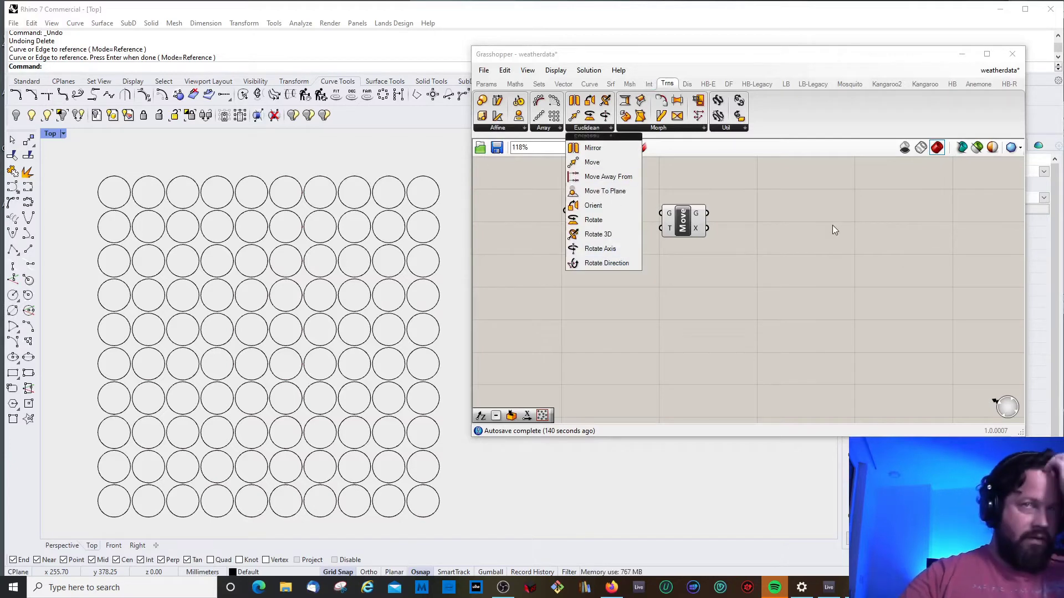
click(685, 224)
drag(686, 228, 739, 224)
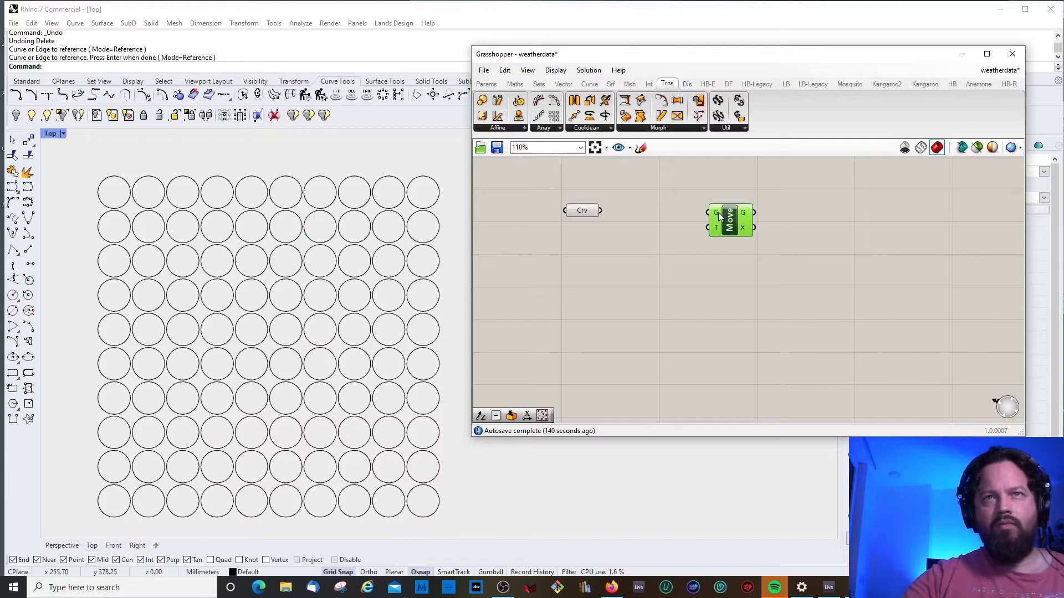
mouse_move(718, 214)
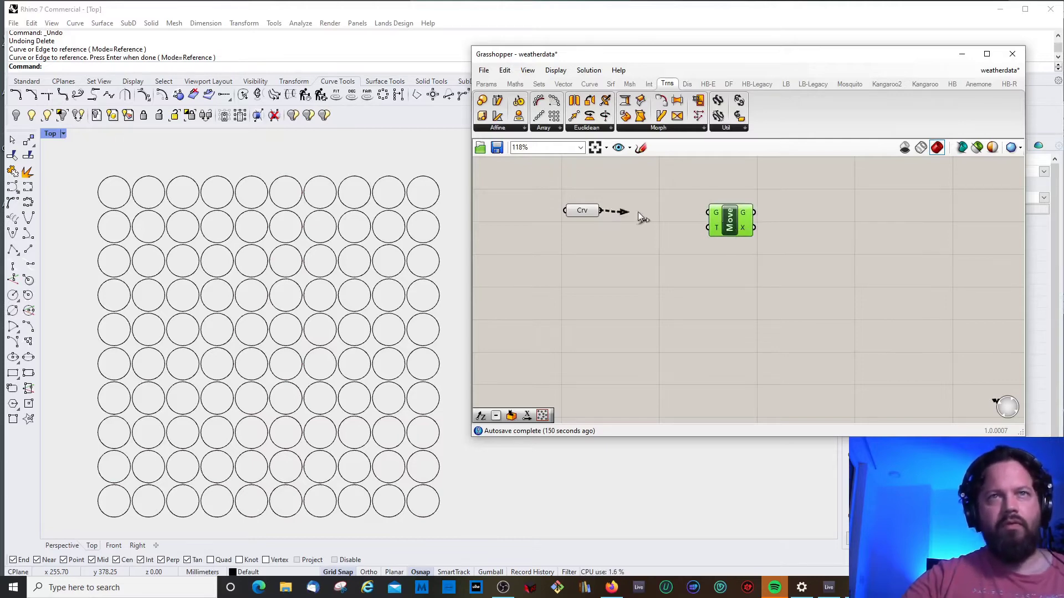
drag(638, 213, 715, 213)
click(585, 211)
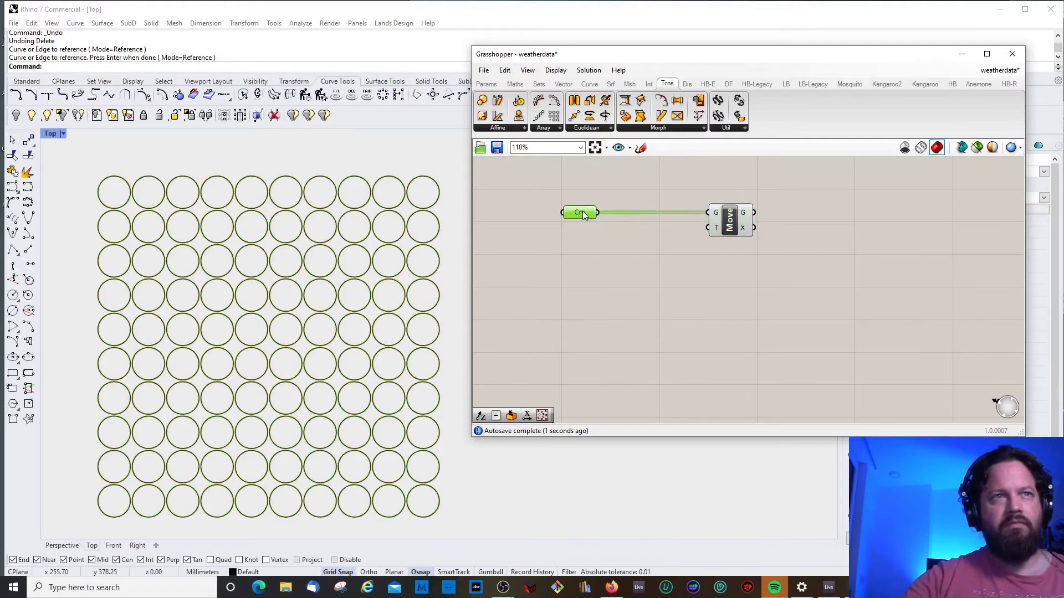
click(731, 222)
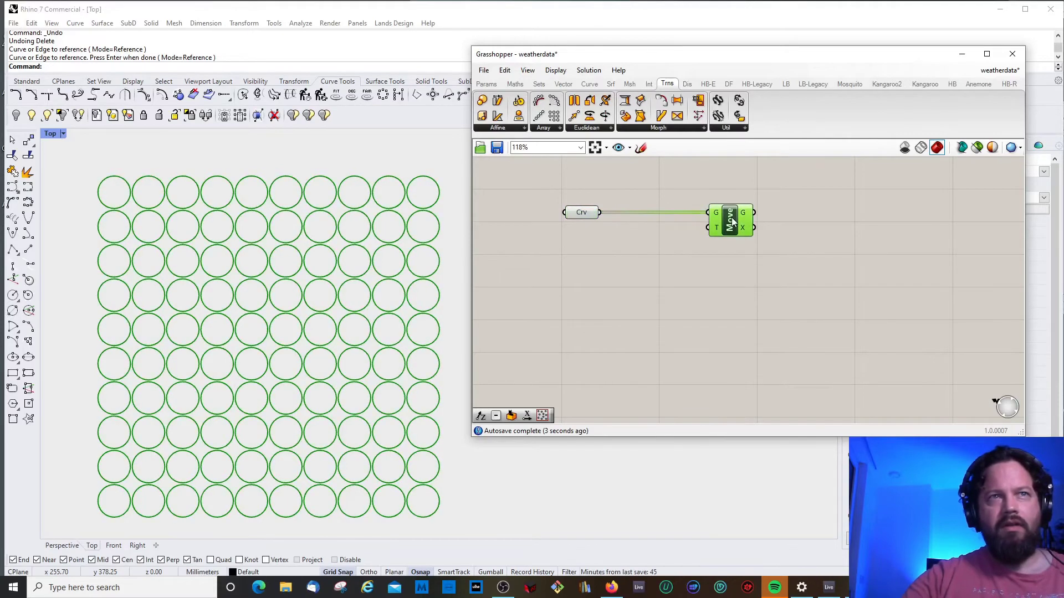
click(688, 252)
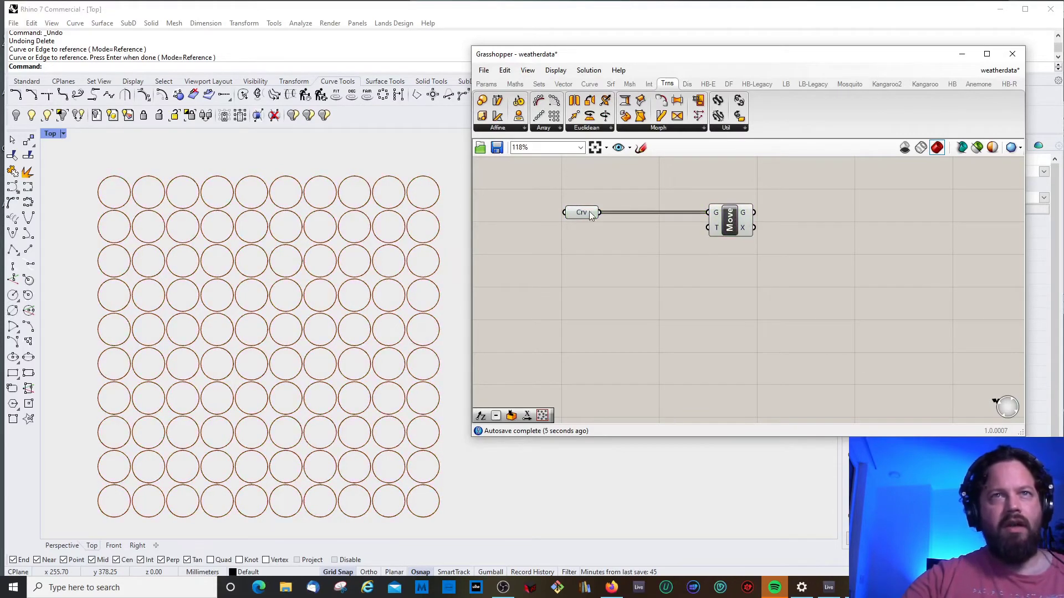
Step: Select the whole grid of original circles in the Rhino Top viewport and hide them
click(589, 213)
click(565, 249)
scroll(241, 197, down, 4)
drag(119, 165, 434, 428)
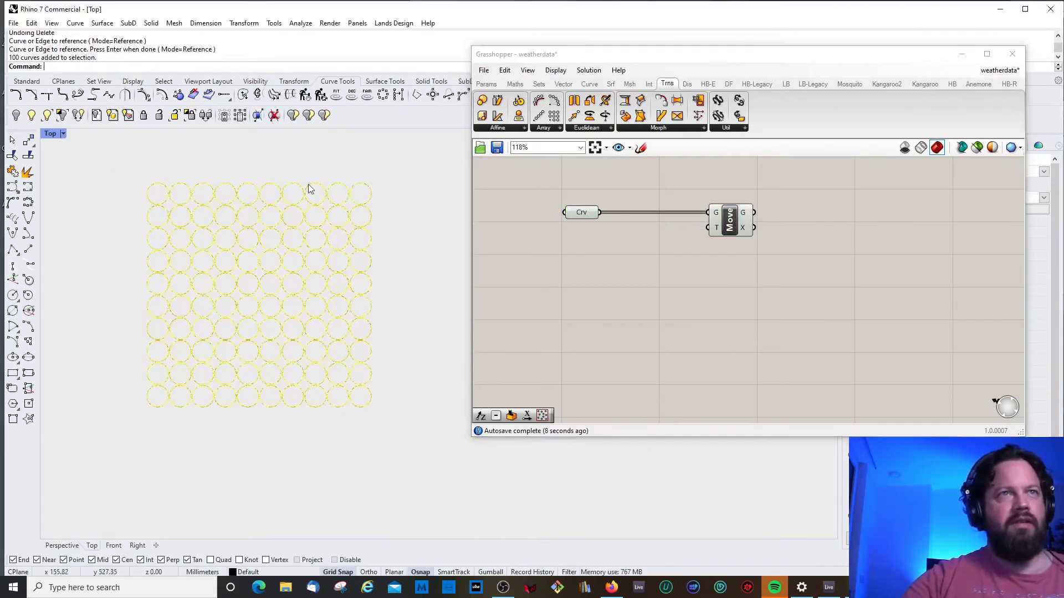
click(26, 80)
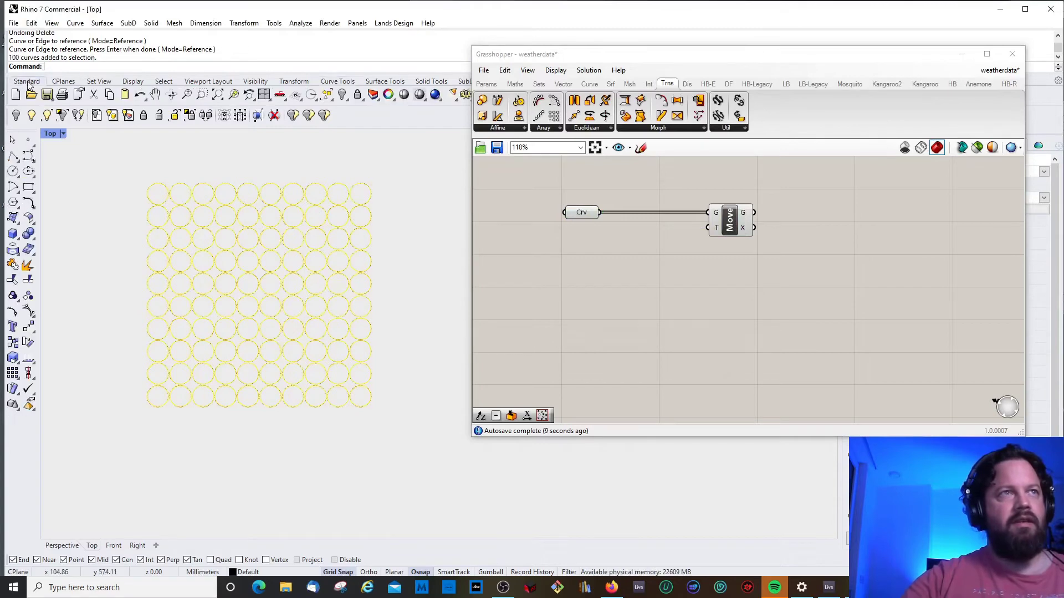
click(343, 95)
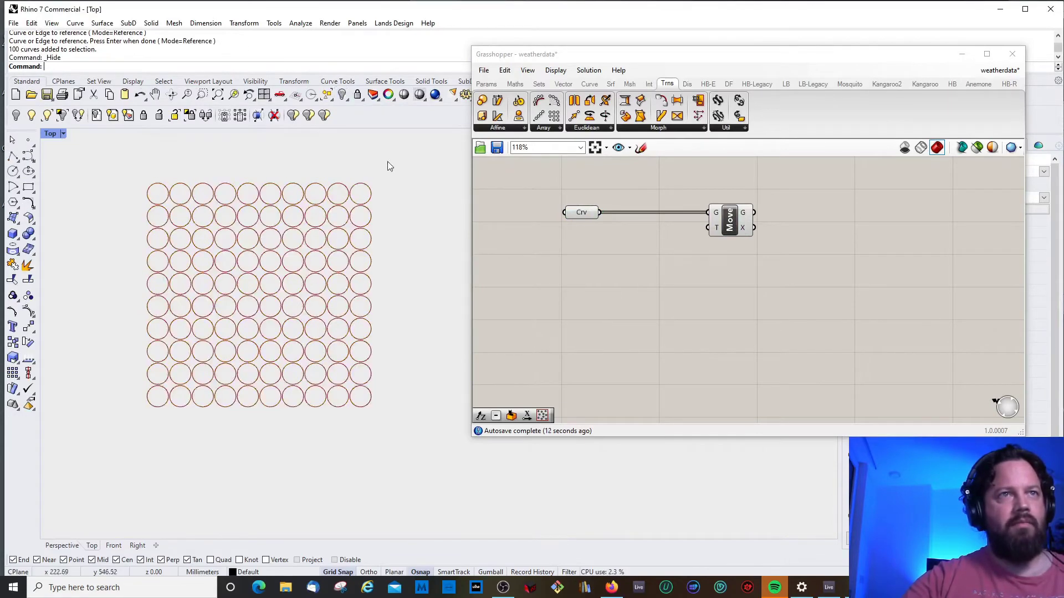
scroll(245, 202, up, 4)
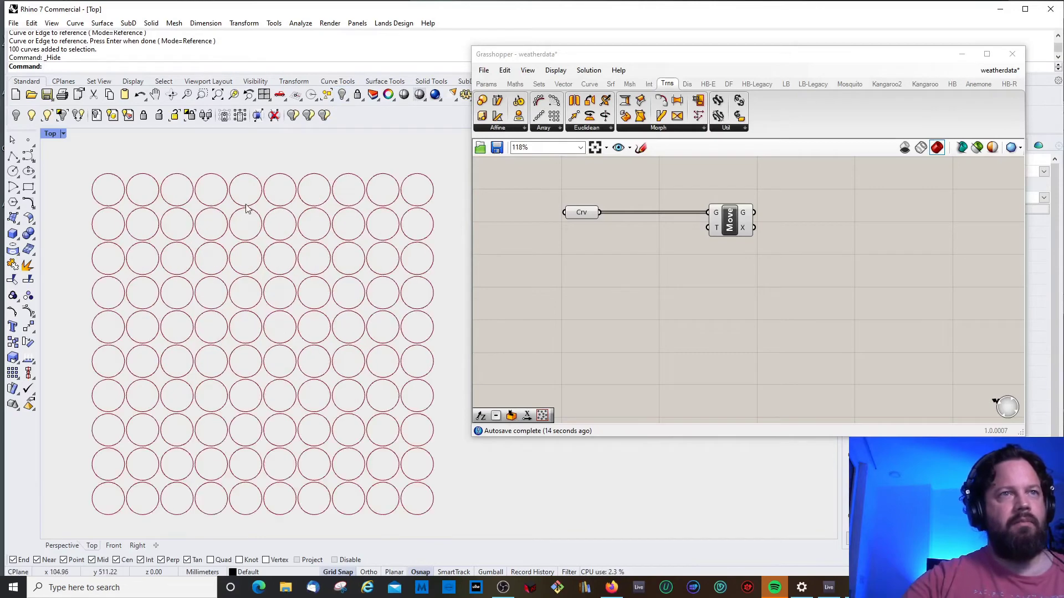
Step: Turn off the Grasshopper preview of the Curve parameter
scroll(246, 202, down, 2)
drag(578, 210, 591, 202)
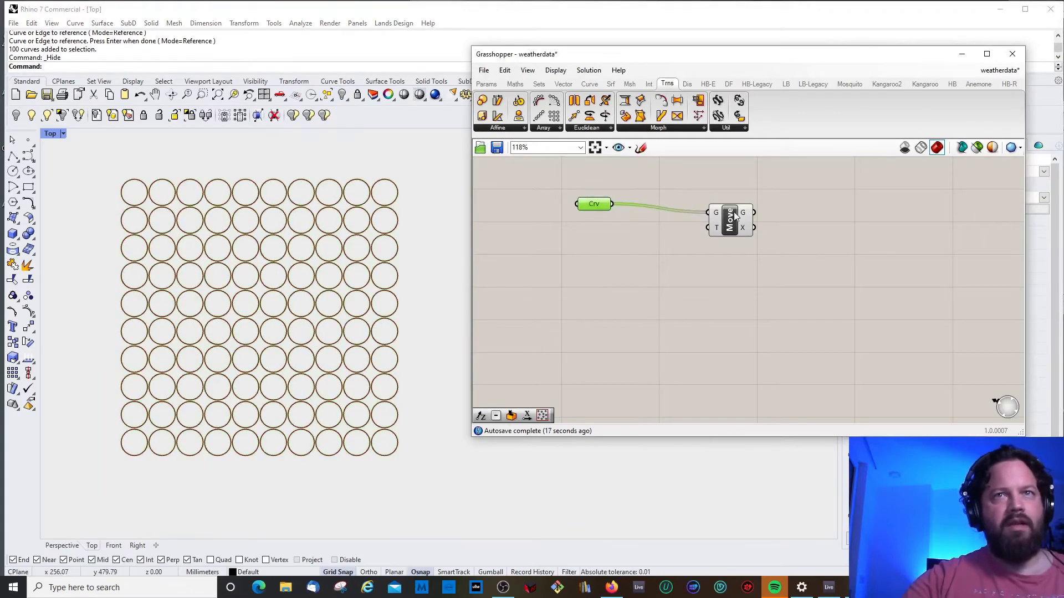
right_click(596, 203)
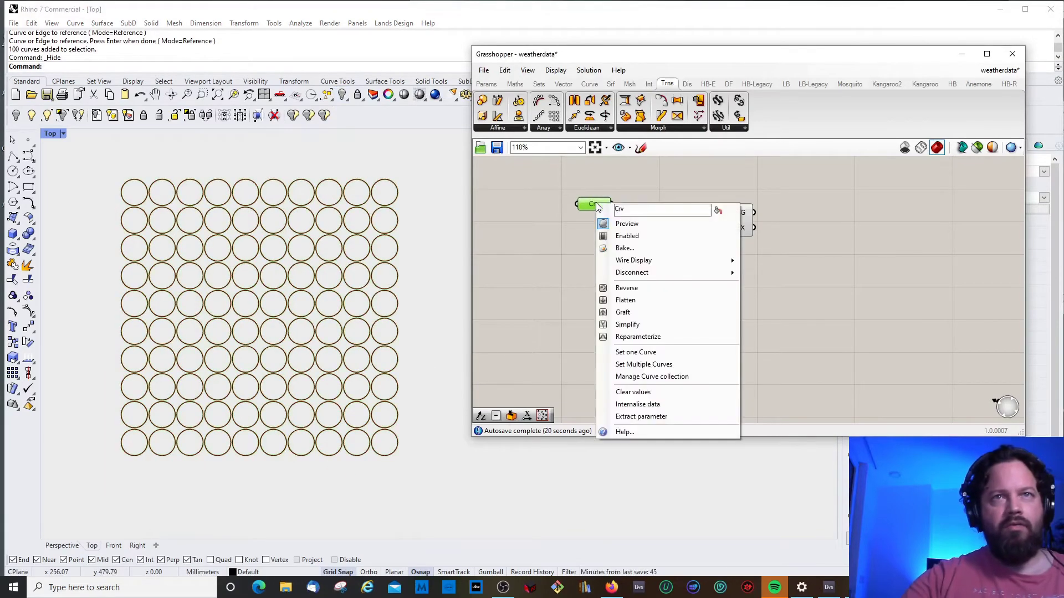
click(632, 224)
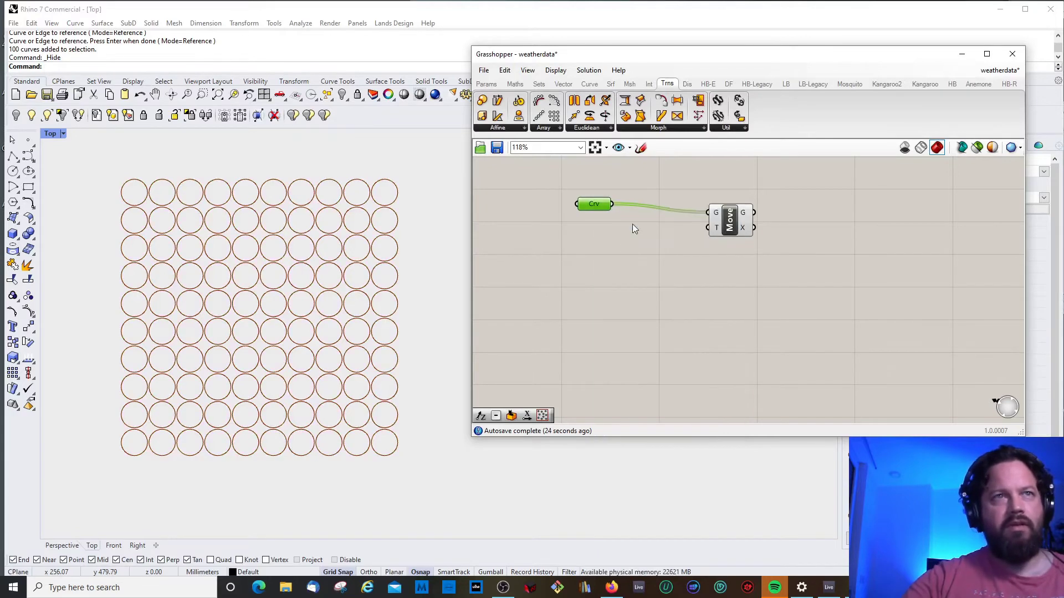
Step: Rearrange the Curve parameter and the Move component so that Move sits lower and farther away
drag(598, 206, 588, 203)
drag(735, 220, 740, 239)
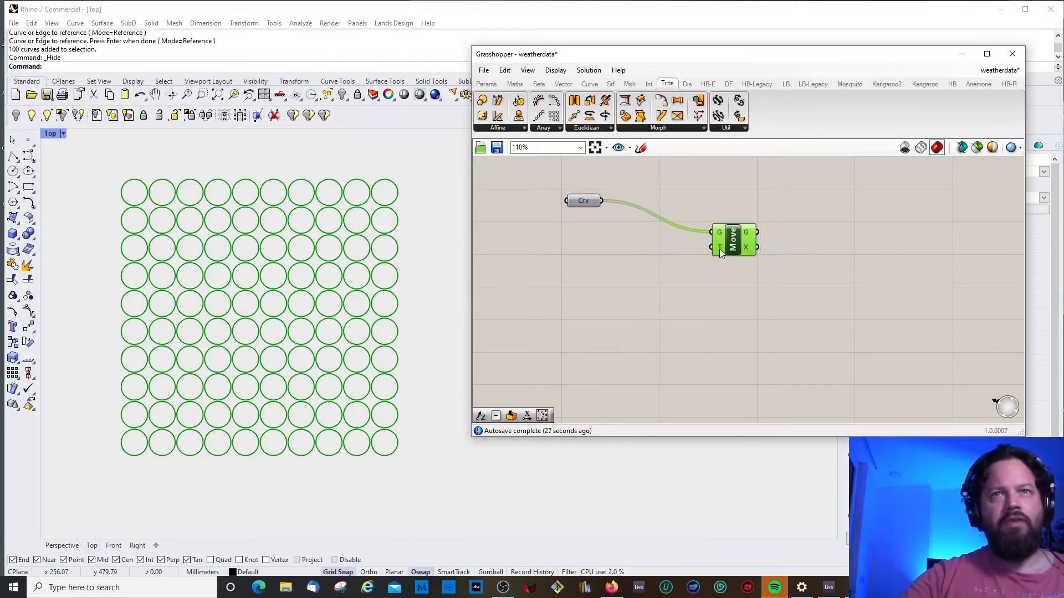
mouse_move(719, 248)
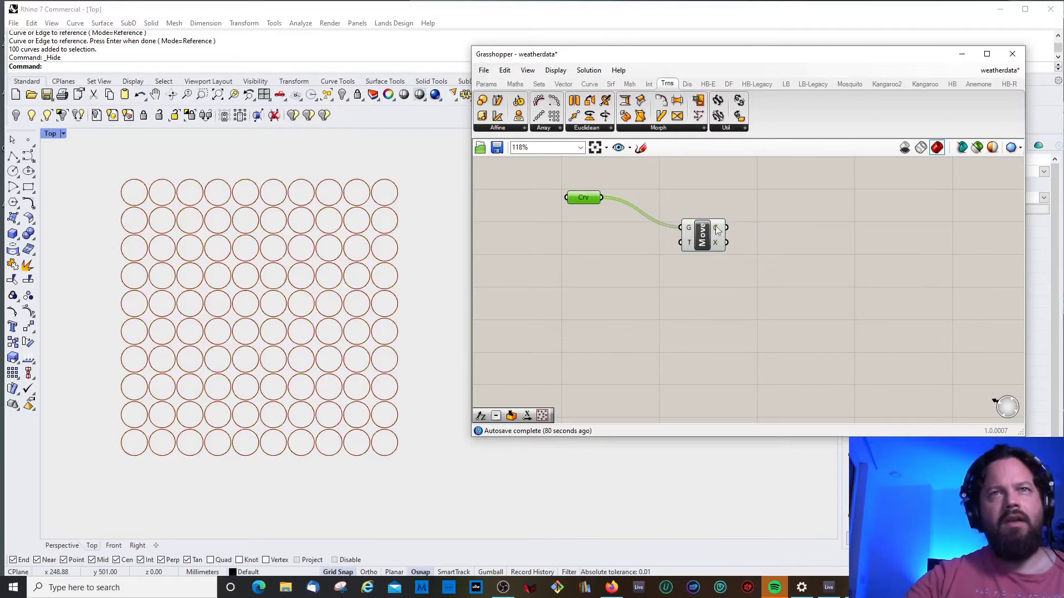
drag(708, 236, 744, 235)
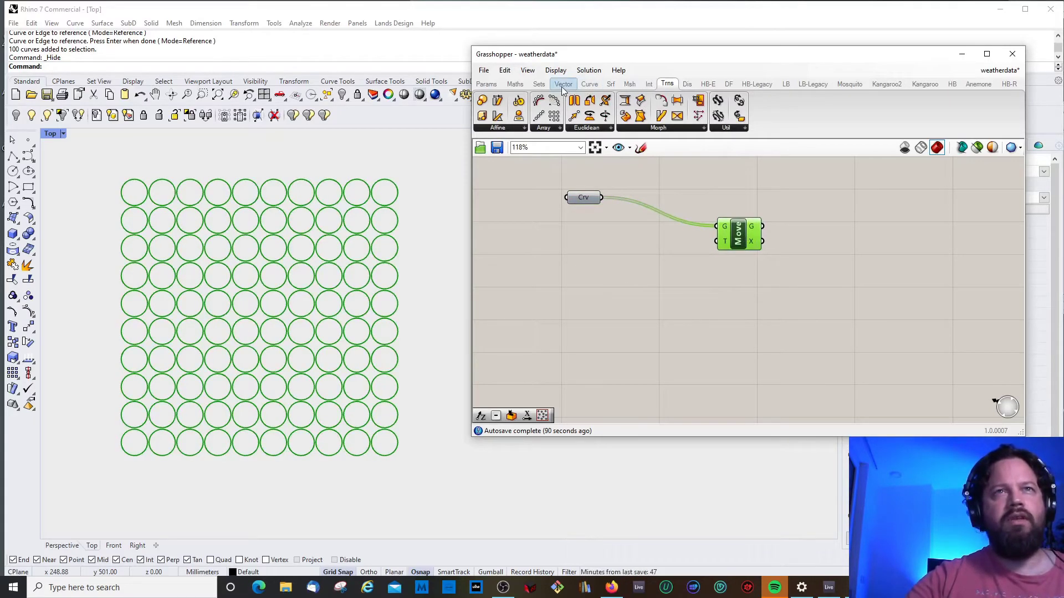
Step: Add an empty text Panel below the Curve parameter and check the options of Move's motion input
click(487, 84)
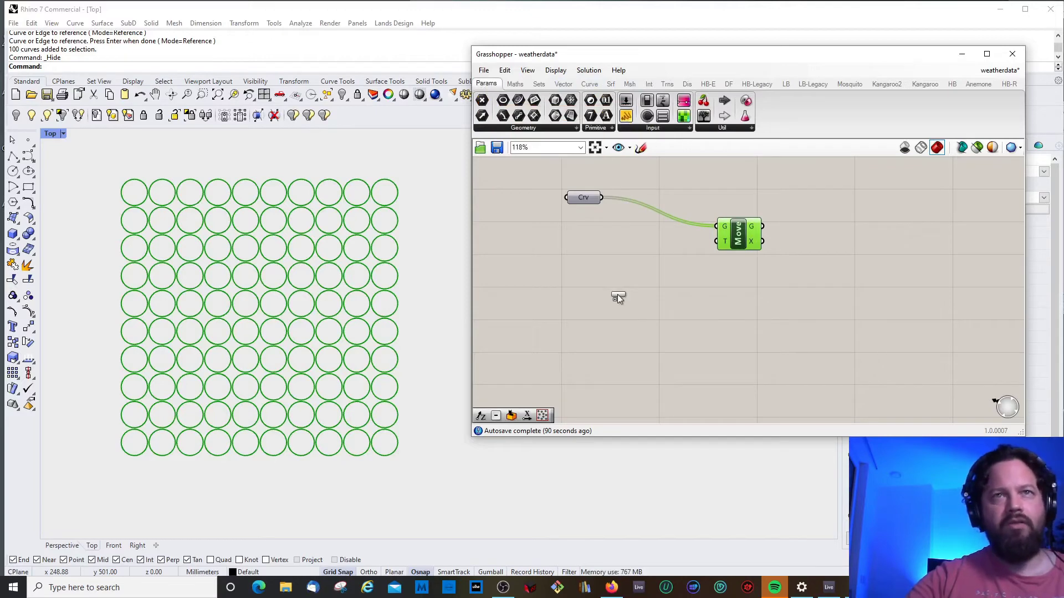
drag(618, 294, 616, 295)
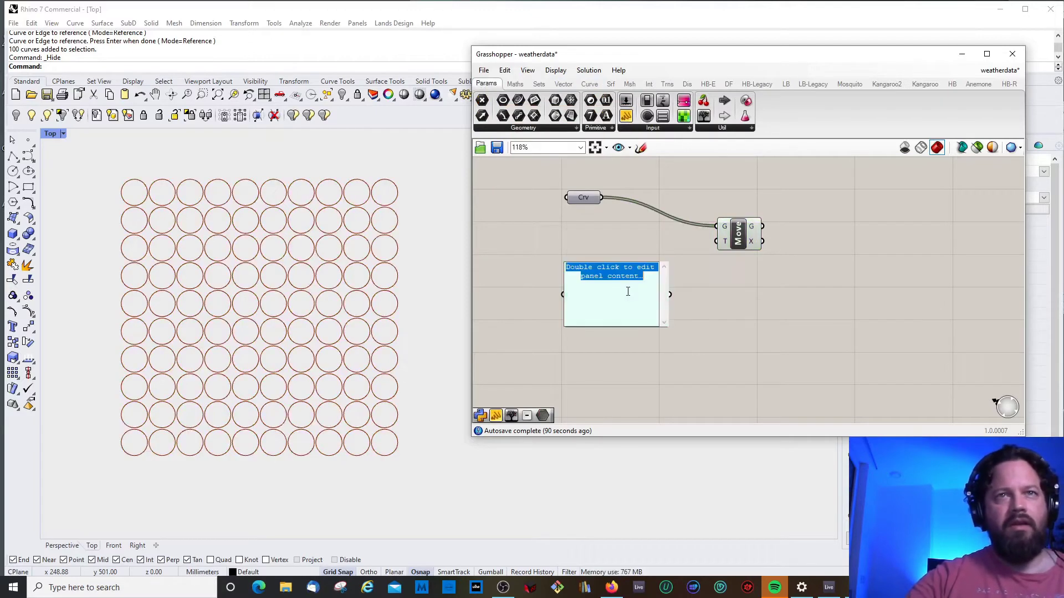
right_click(727, 241)
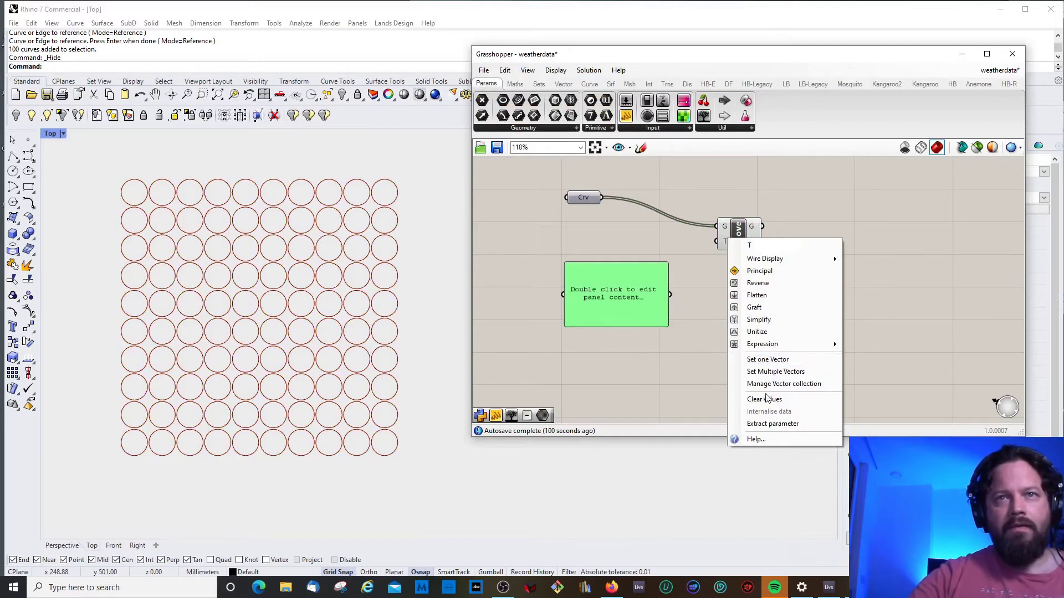
click(694, 233)
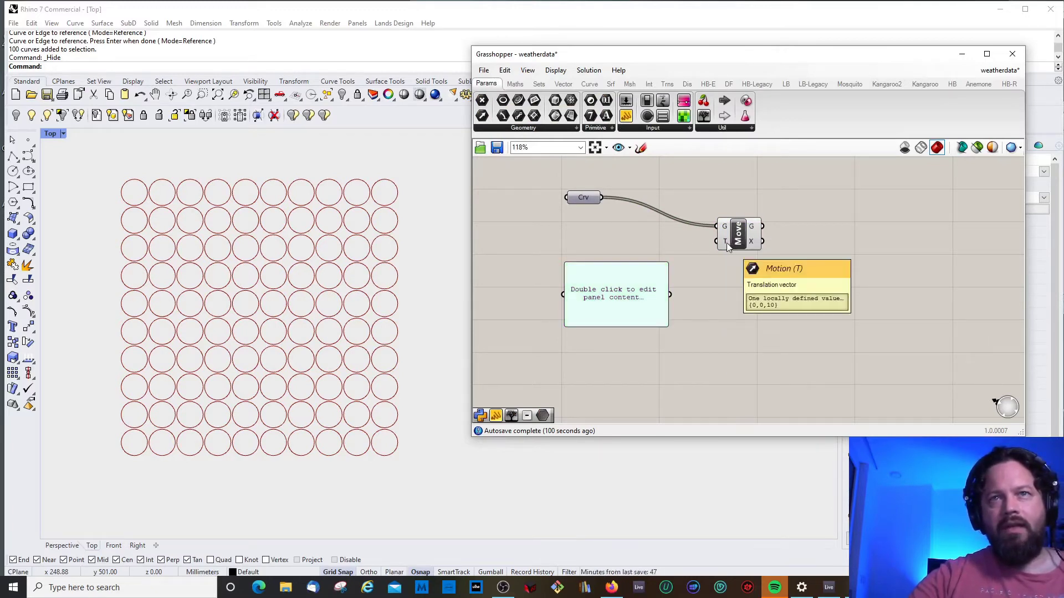
Step: Set the panel's content to 10,20,0 and connect it to the motion input of the Move component
click(597, 297)
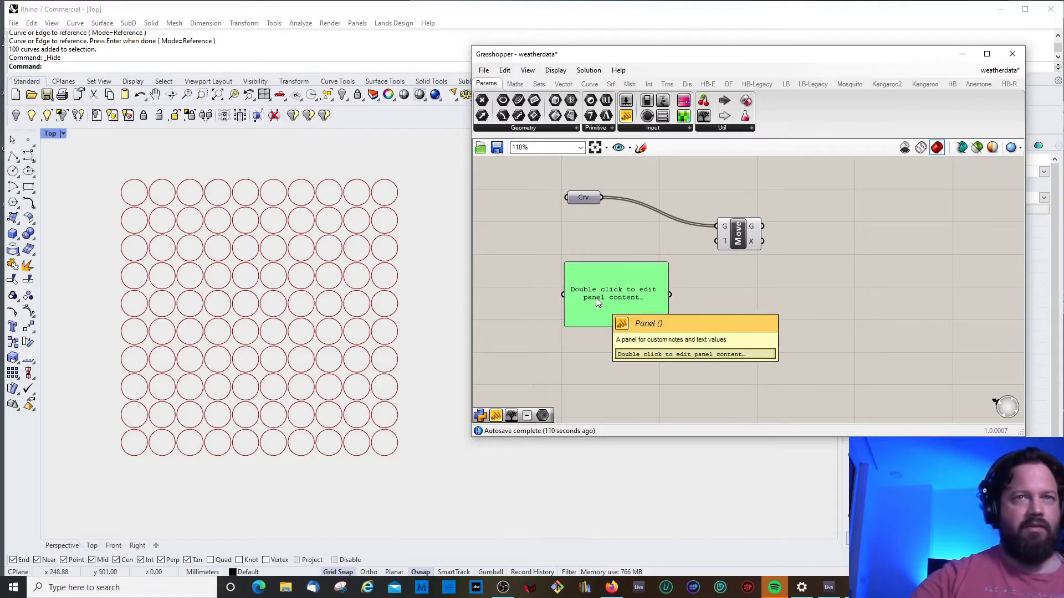
double_click(597, 298)
text(0)
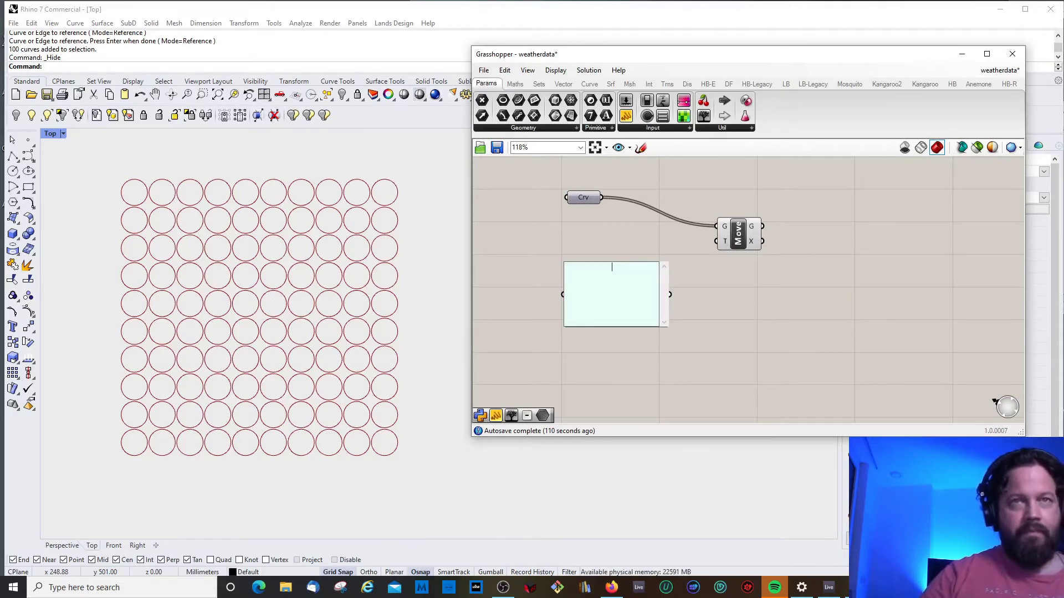
text(,)
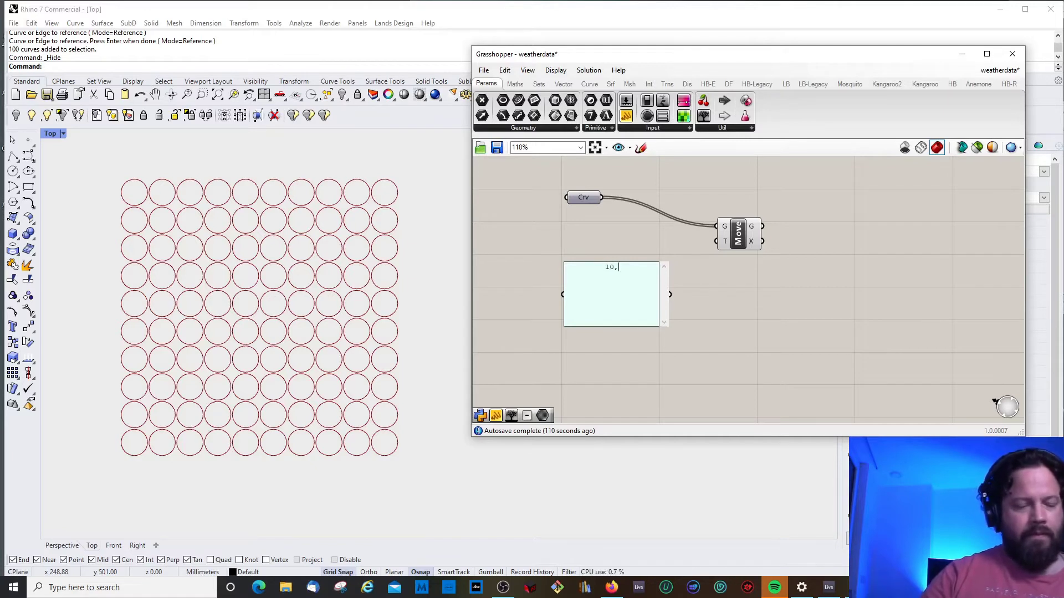
text(20,0)
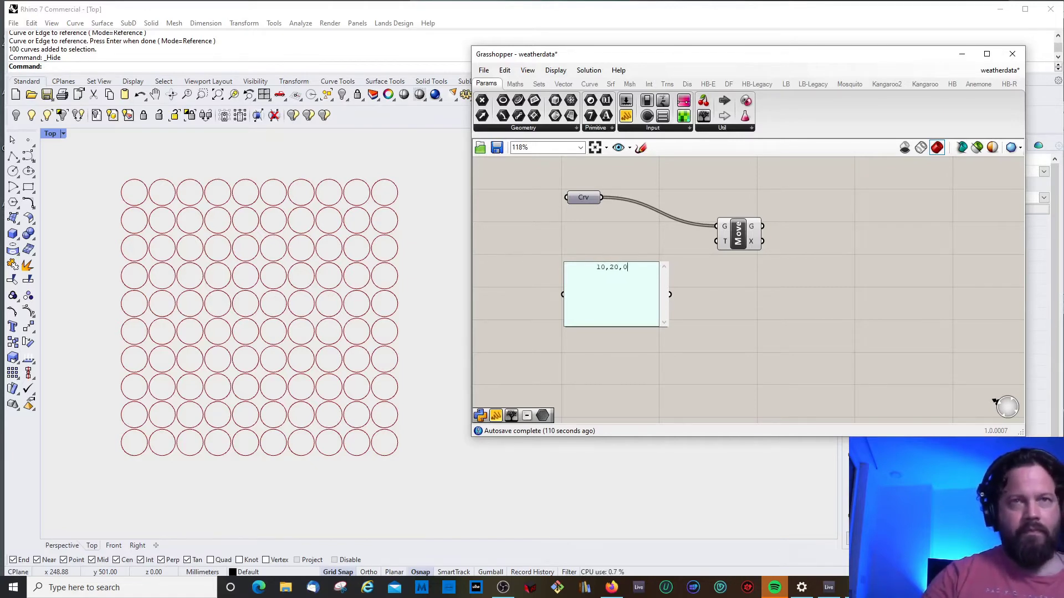
click(714, 285)
click(640, 295)
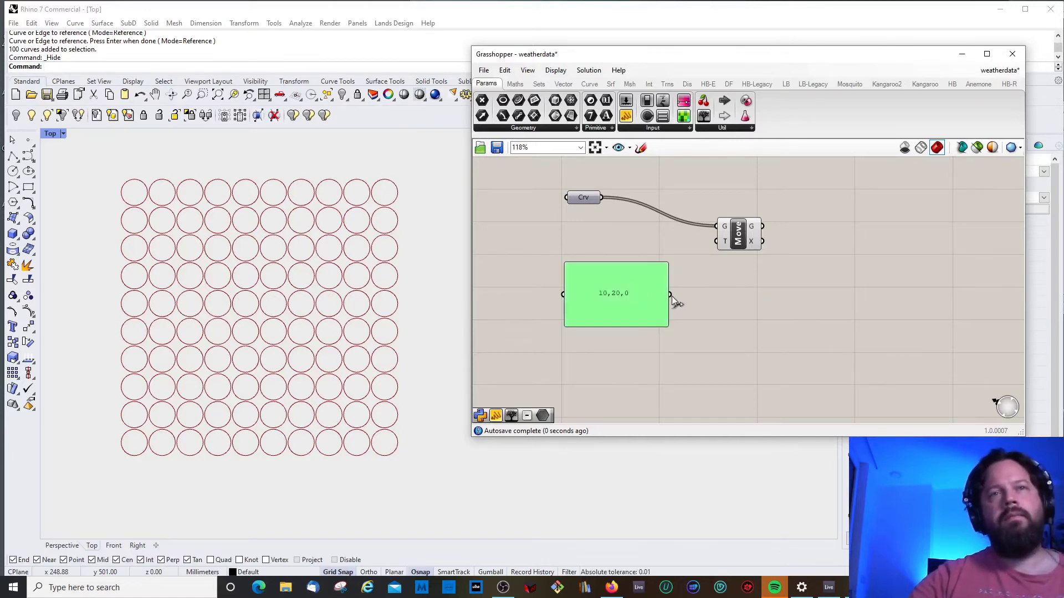
drag(714, 249, 716, 251)
Step: Turn the preview of the Curve parameter back on
click(584, 198)
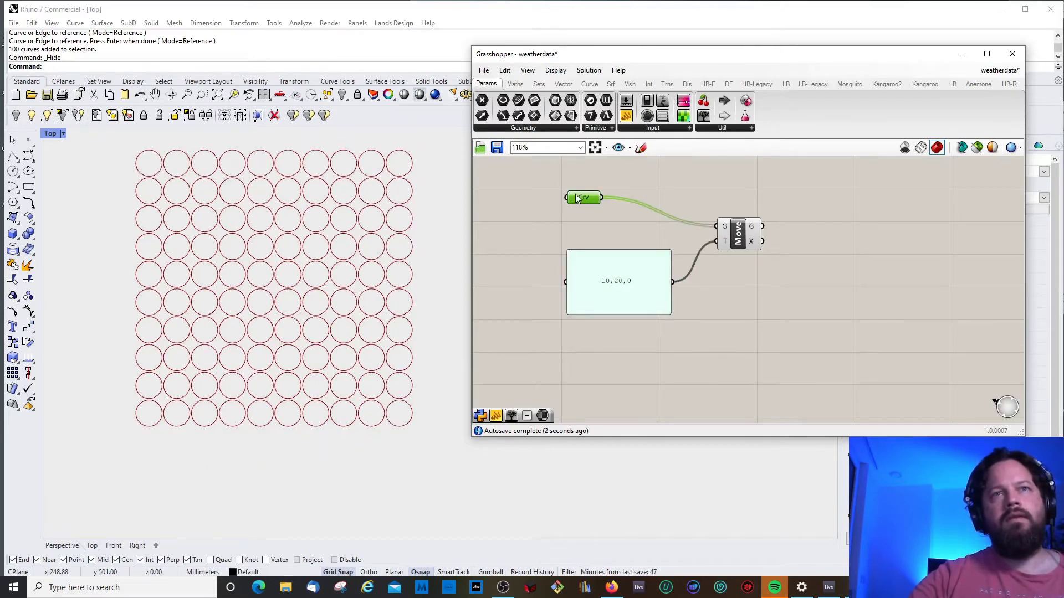
right_click(583, 198)
click(604, 218)
Step: Space out the vector panel and the Move component, and select the Curve parameter to highlight the source circles
click(610, 284)
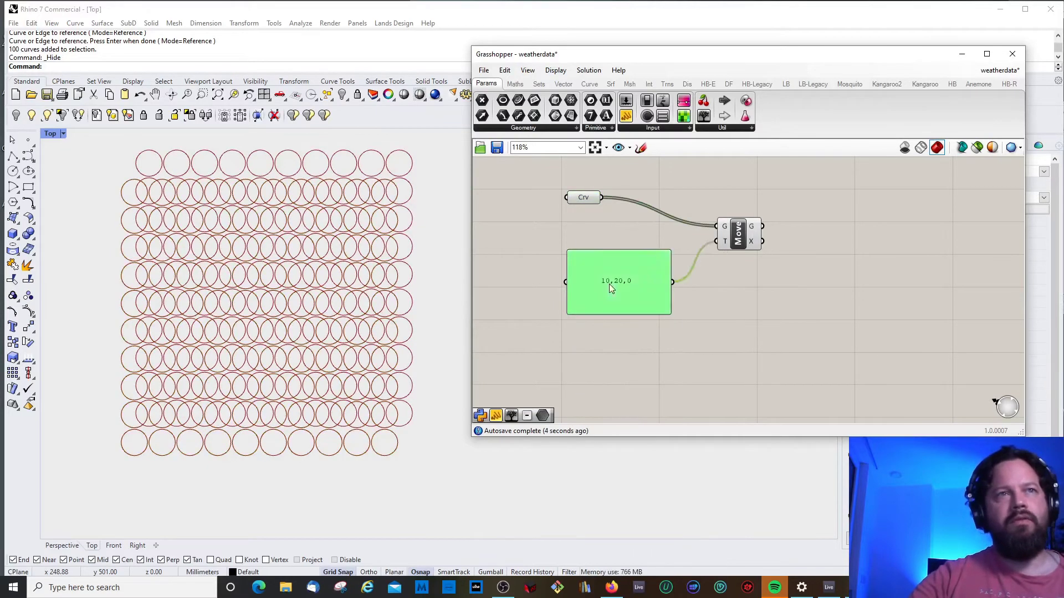
drag(610, 284, 613, 273)
drag(738, 233, 768, 229)
click(744, 320)
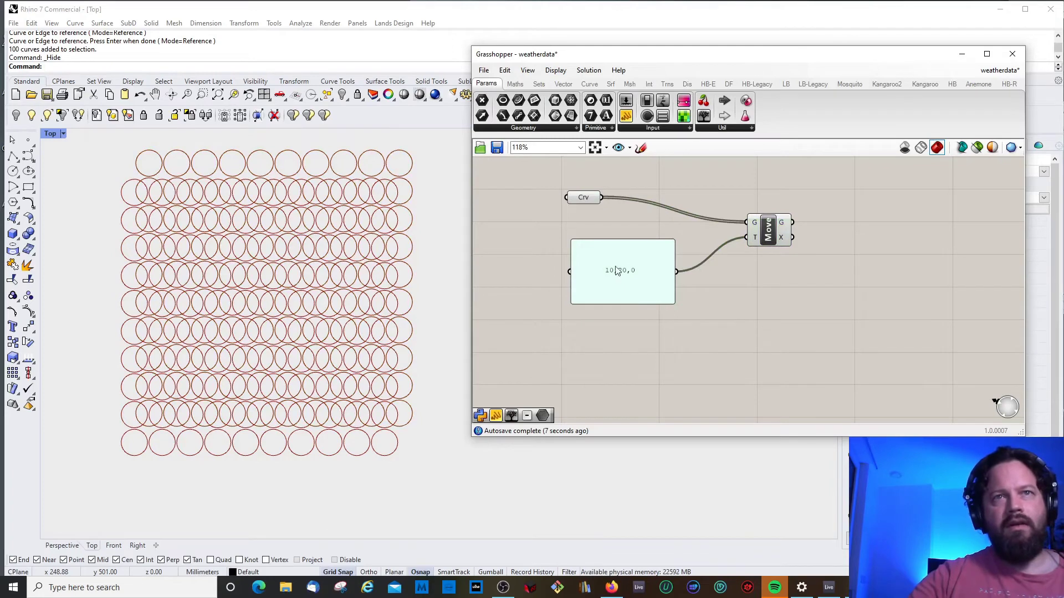
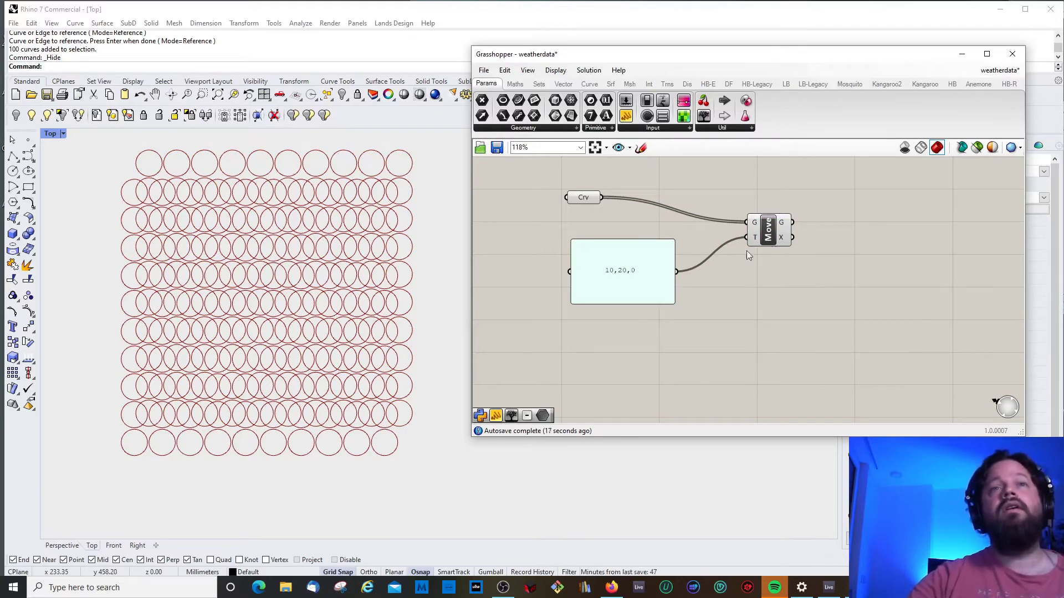
click(768, 233)
drag(638, 274, 648, 276)
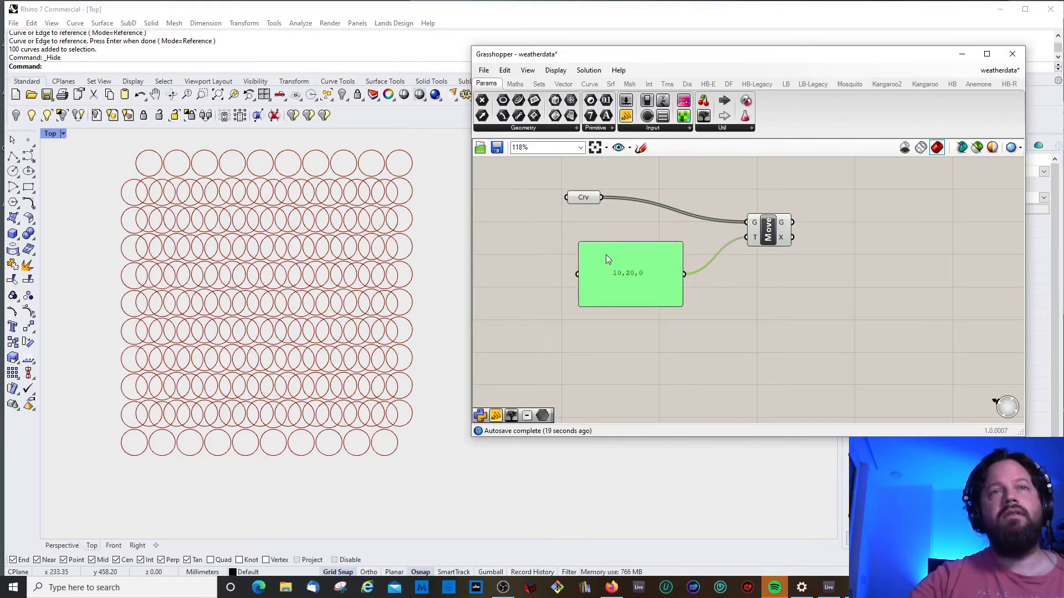
click(586, 191)
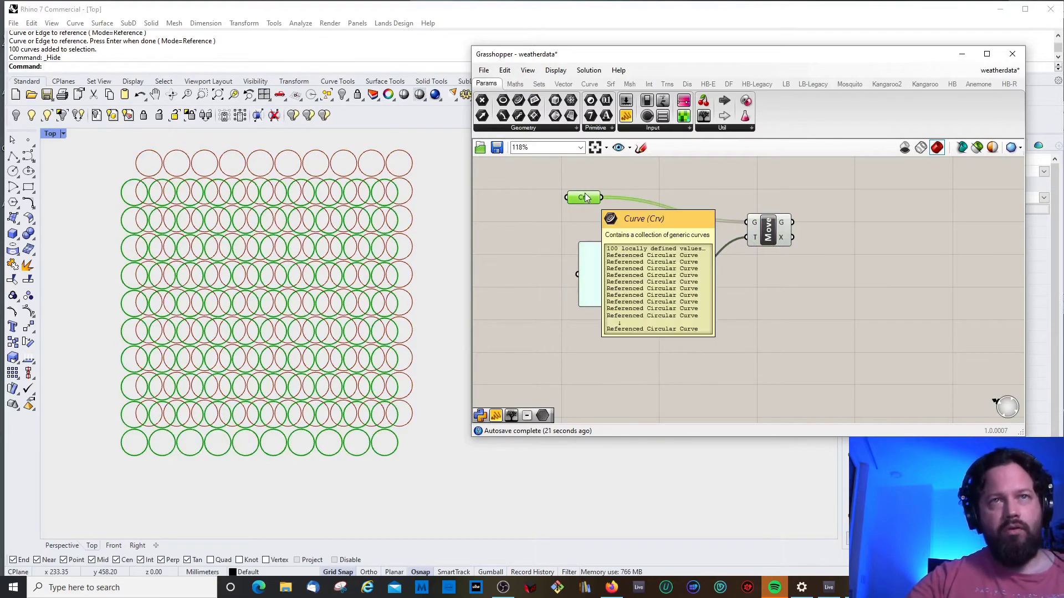
Step: Delete the vector panel and place the Move component closer to the Curve parameter
click(641, 296)
key(Delete)
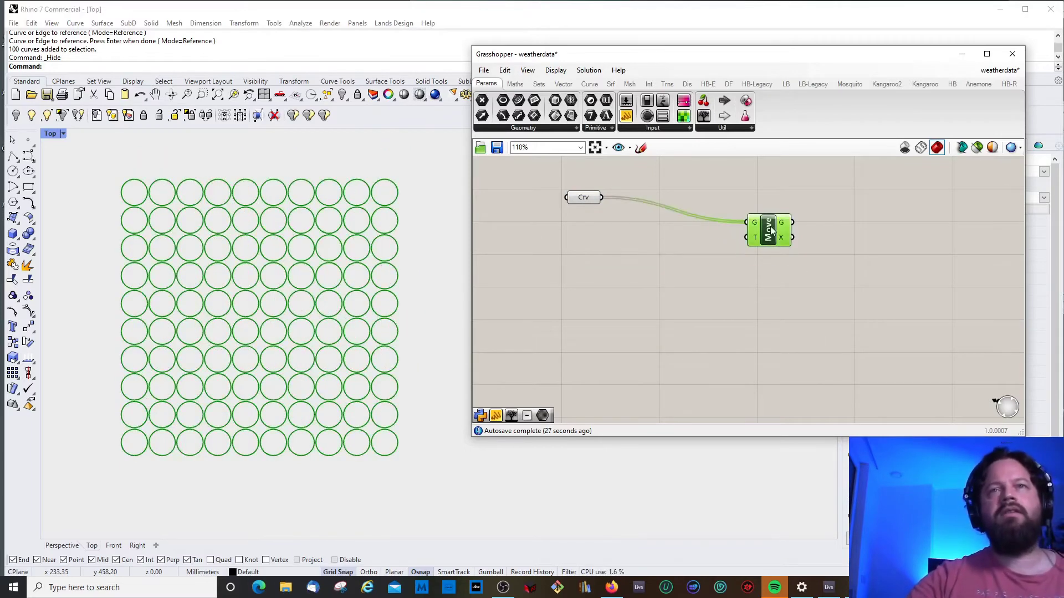
drag(769, 233, 707, 225)
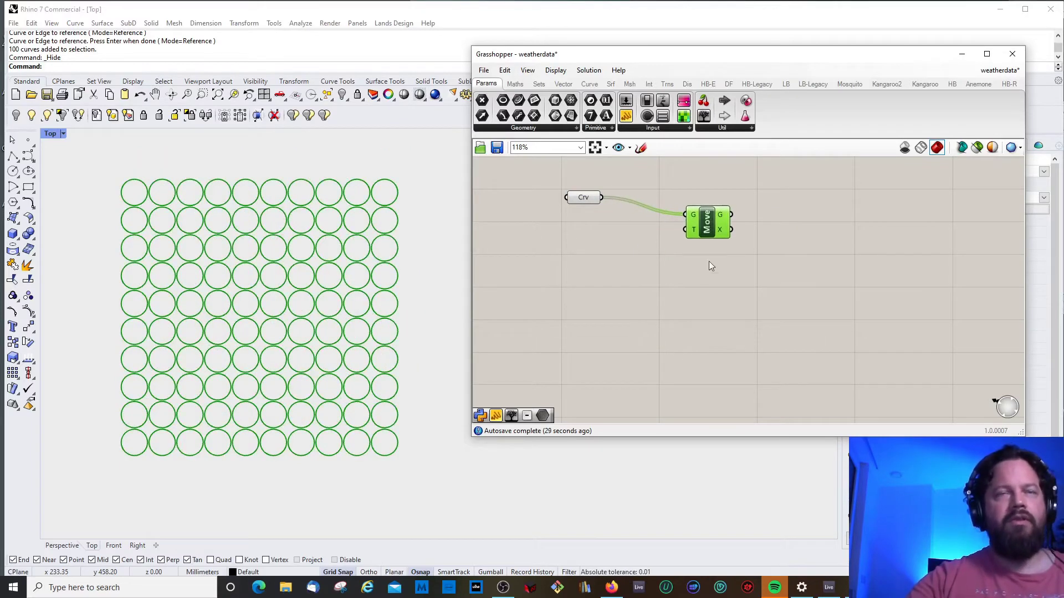
click(564, 84)
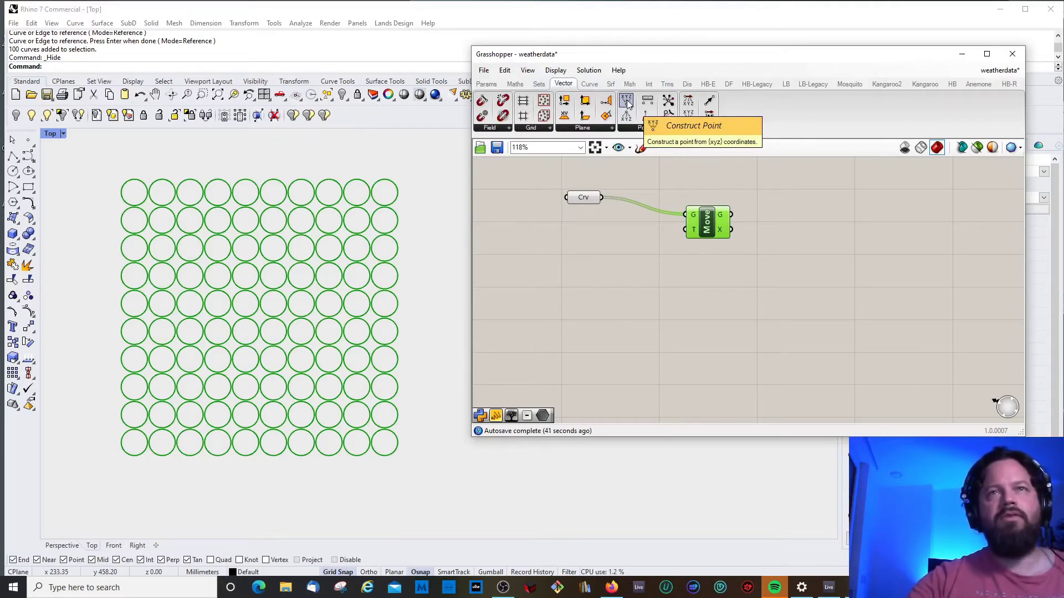
drag(626, 102, 701, 285)
click(631, 300)
key(Delete)
drag(688, 101, 681, 321)
click(678, 325)
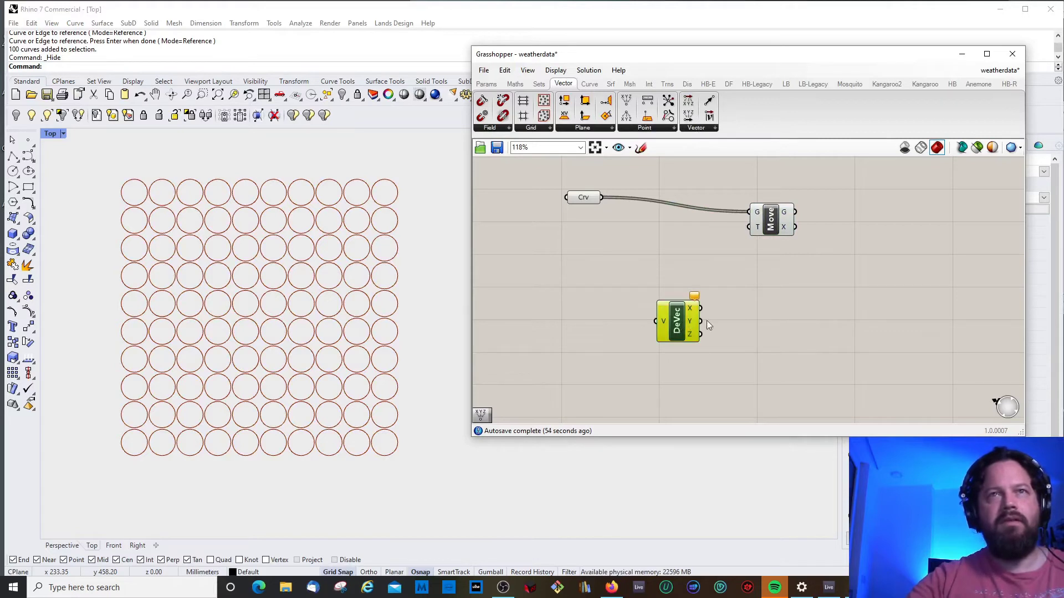
key(Delete)
Step: Add a Vector XYZ component below the Curve-to-Move wire, just left of the Move component
drag(688, 115, 712, 308)
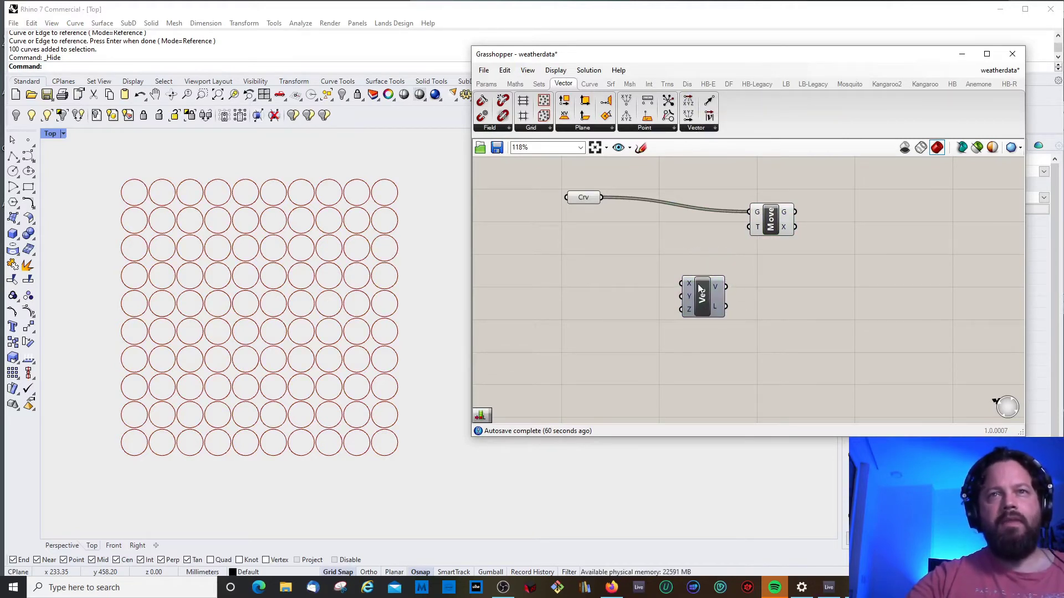
click(703, 284)
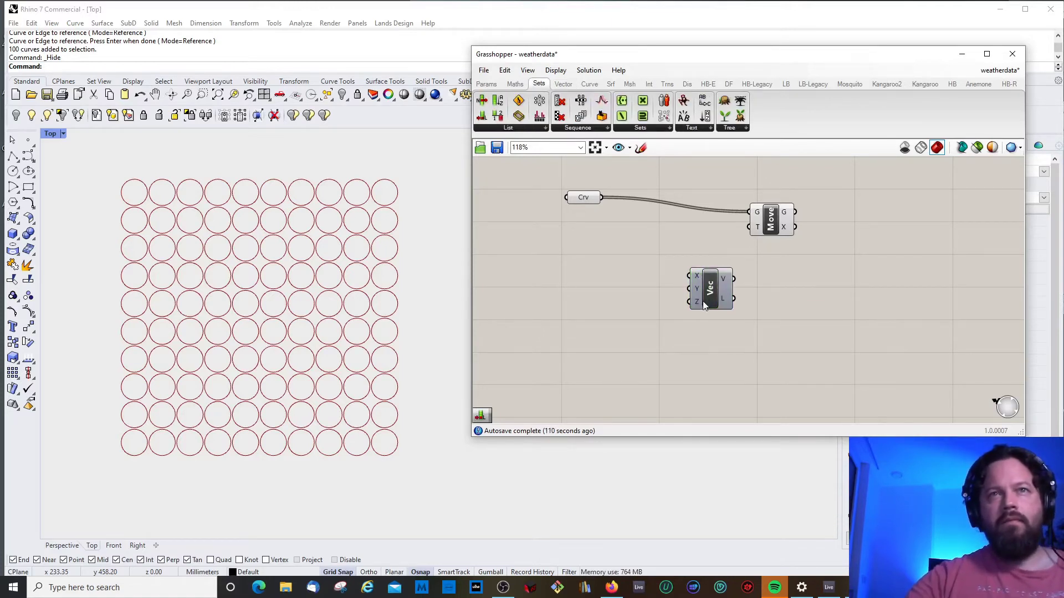
mouse_move(702, 287)
mouse_down()
mouse_move(707, 278)
mouse_move(710, 304)
mouse_up()
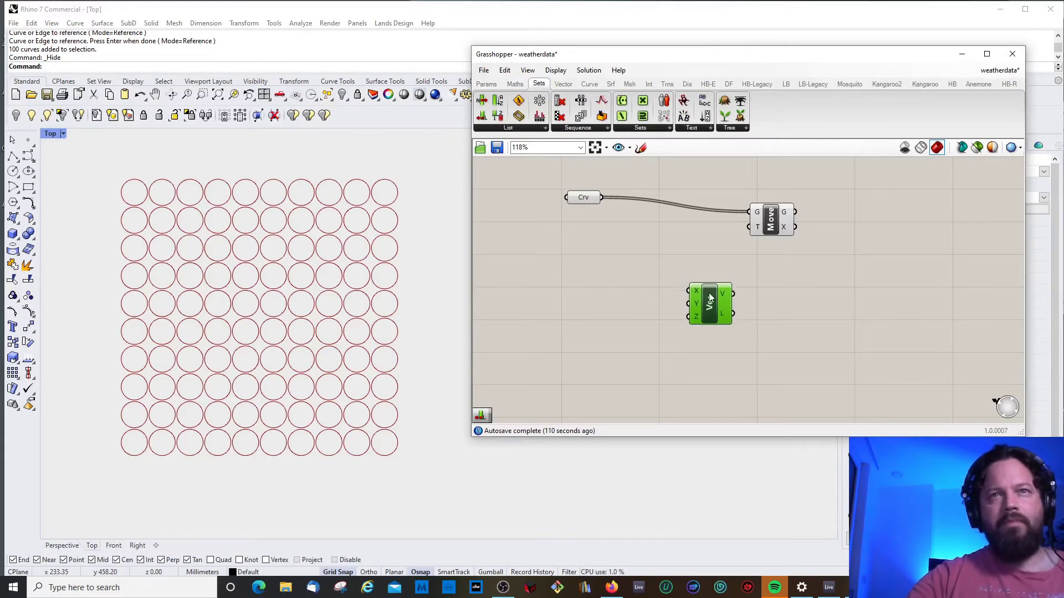
Step: Add a number slider beside the Vector XYZ component with integer rounding and a maximum of 100
click(482, 84)
drag(626, 115, 604, 329)
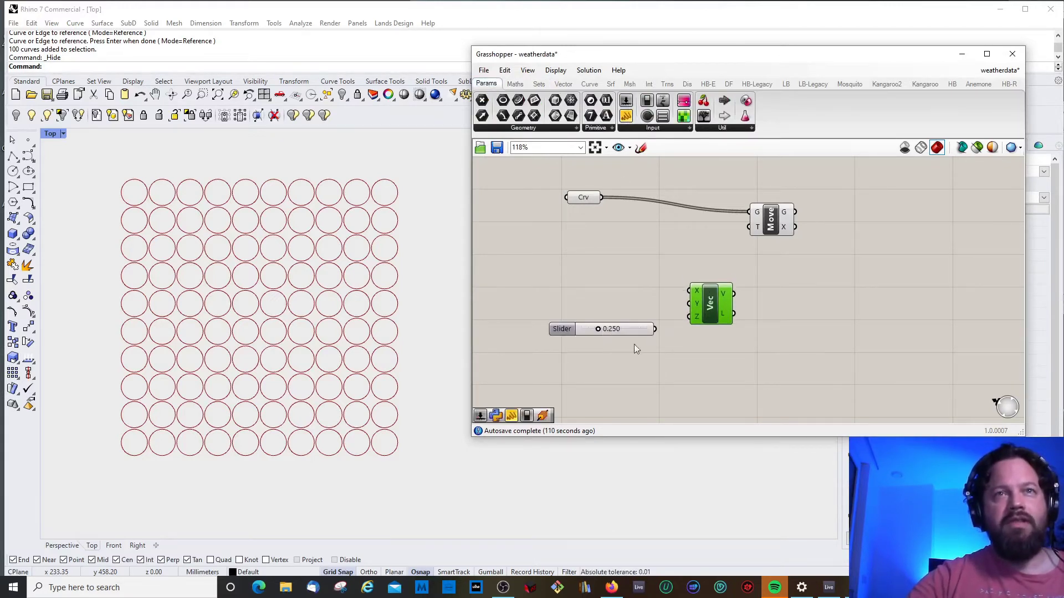
double_click(571, 329)
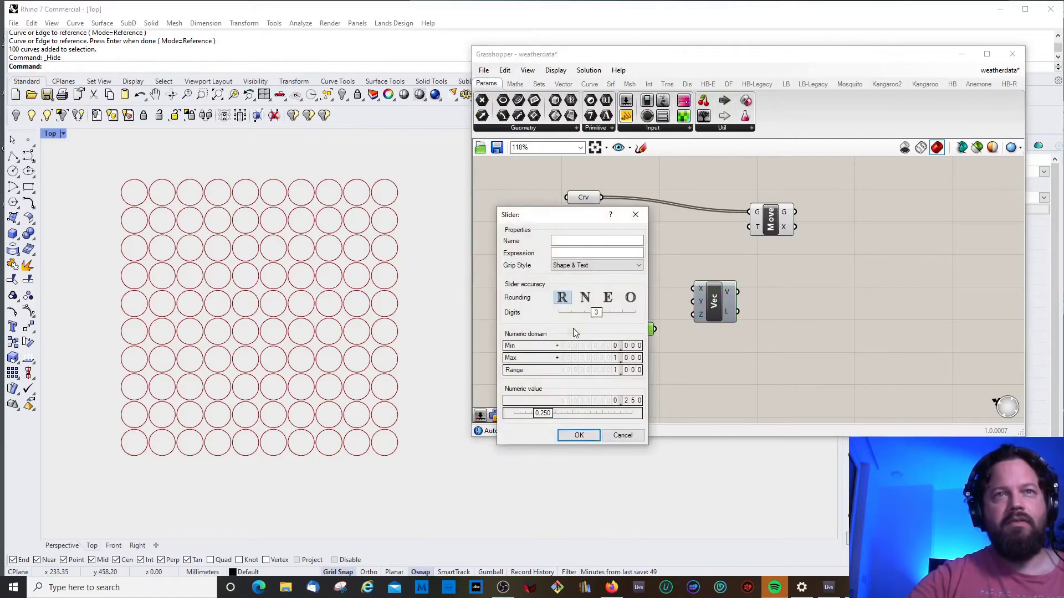
click(586, 298)
double_click(587, 358)
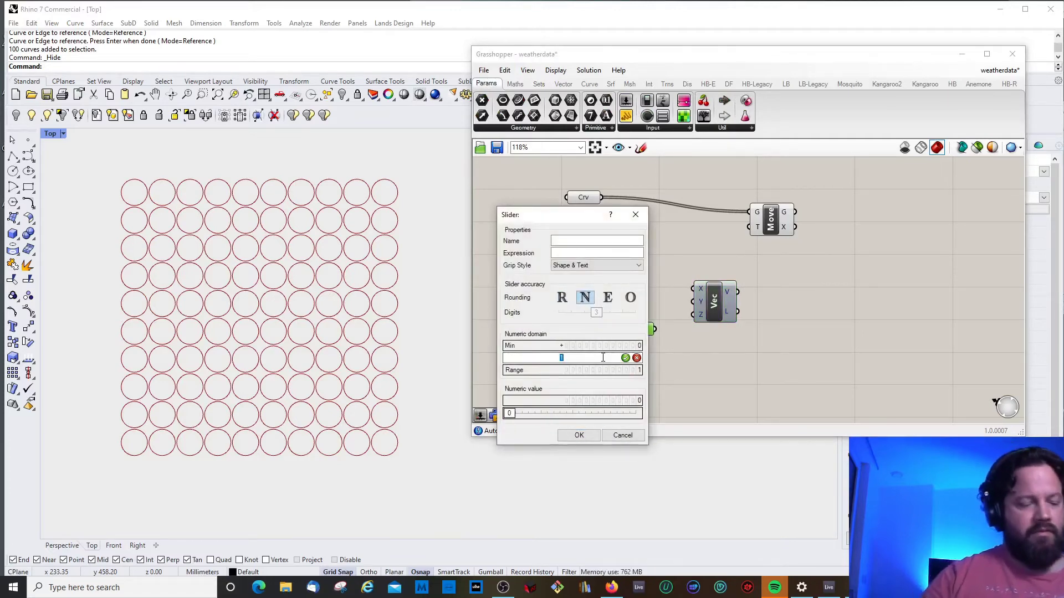
text(100)
key(Return)
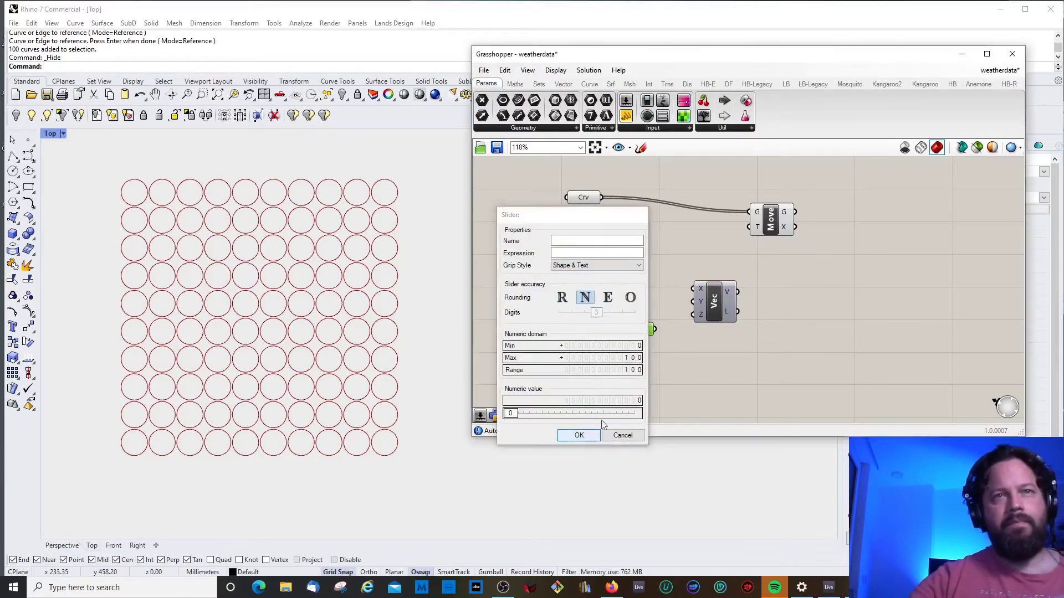
click(579, 435)
Step: Duplicate the integer slider twice and stack the copies above the original
click(609, 331)
key(ctrl+c)
key(ctrl+v)
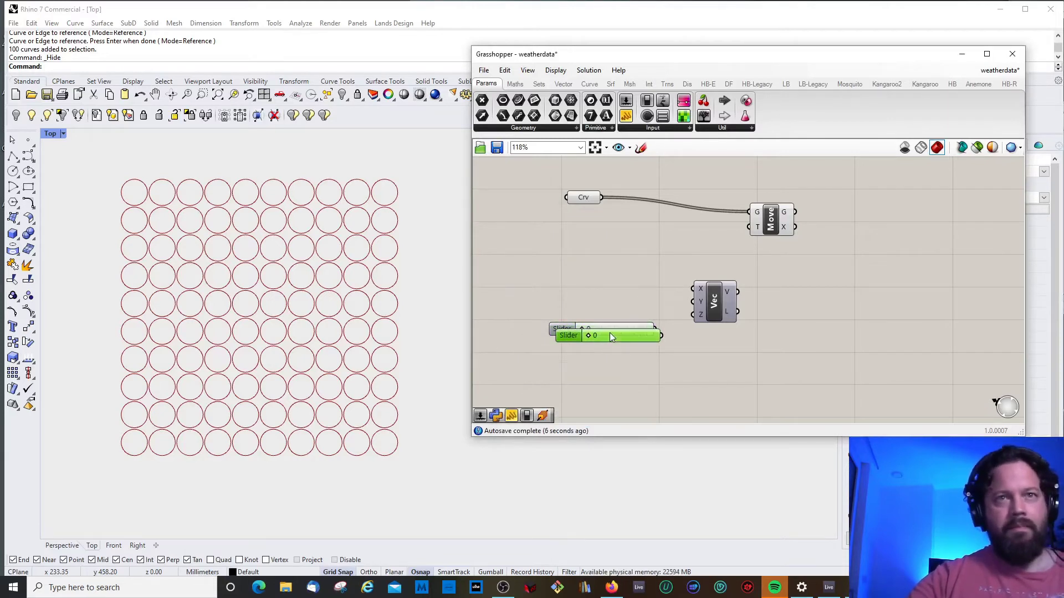
key(ctrl+v)
drag(619, 343, 621, 300)
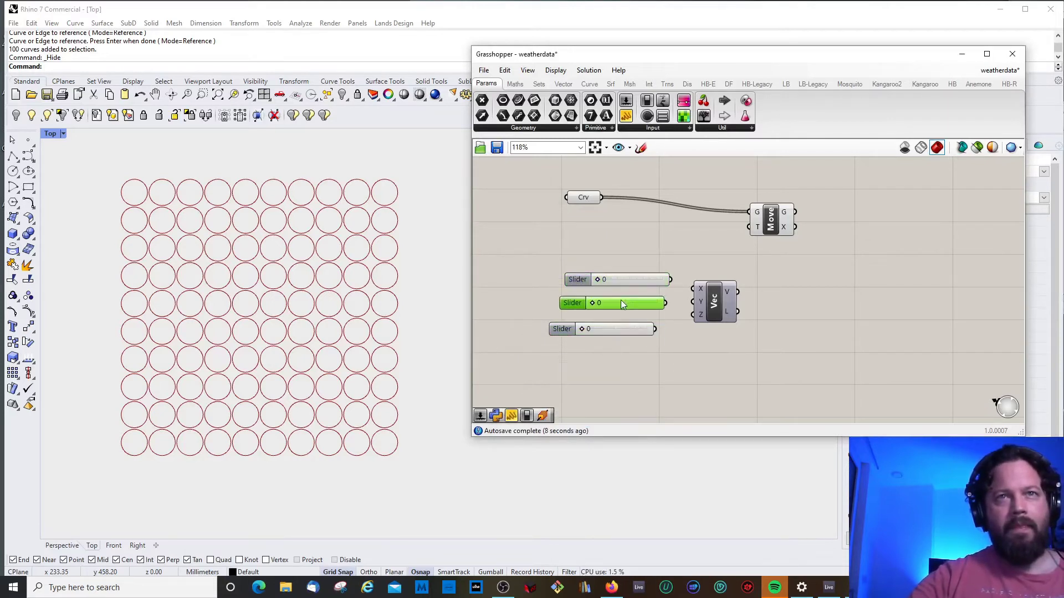
Step: Wire the three sliders to the vector's X, Y and Z inputs, and connect its vector output to Move's motion input
drag(697, 292, 752, 293)
drag(663, 281, 729, 300)
drag(654, 329, 730, 313)
click(718, 350)
drag(662, 307, 647, 305)
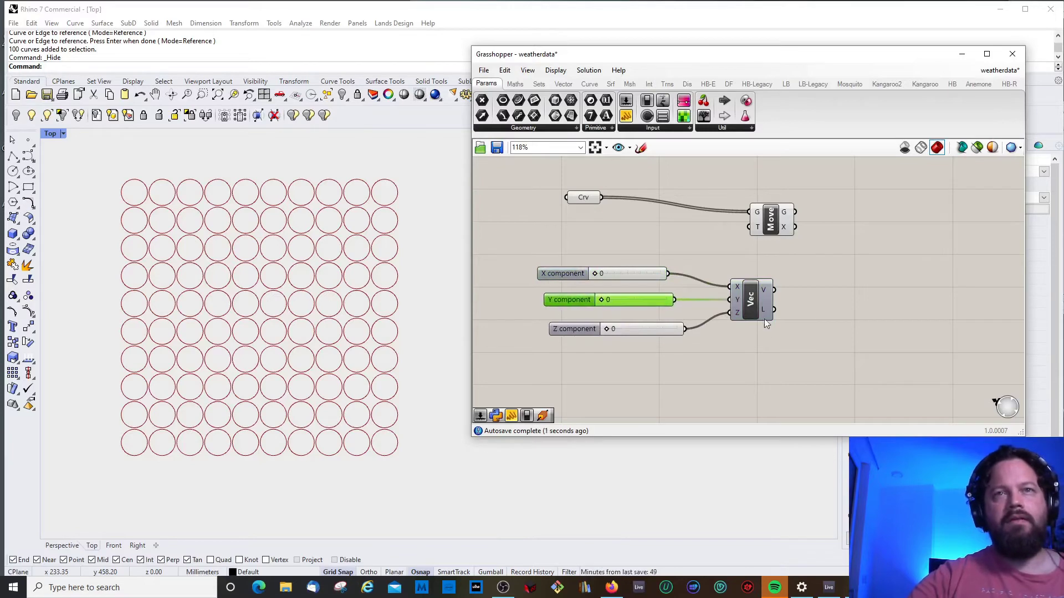
drag(773, 228, 820, 232)
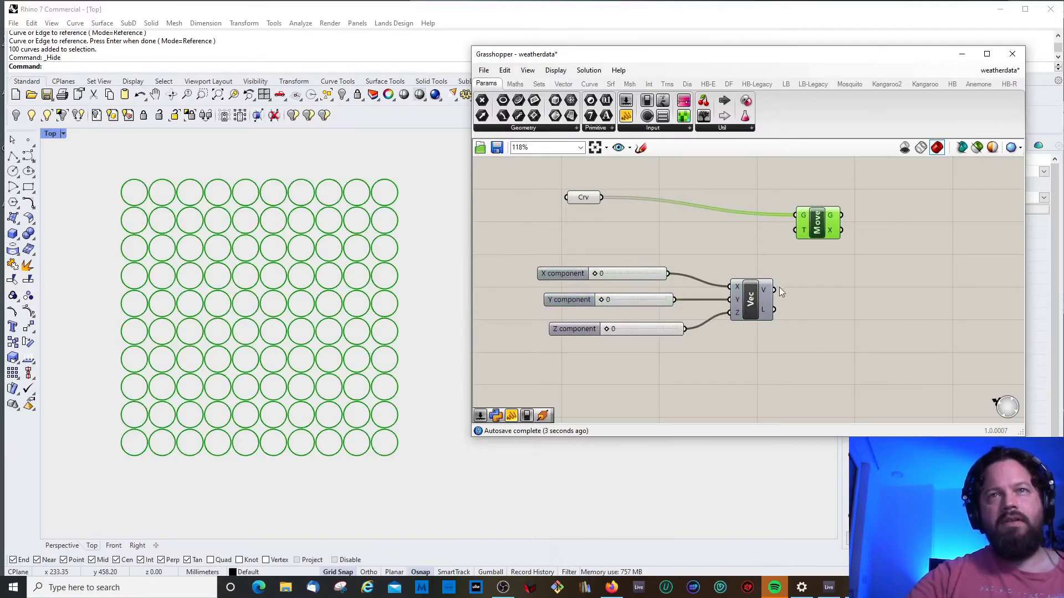
drag(775, 290, 796, 230)
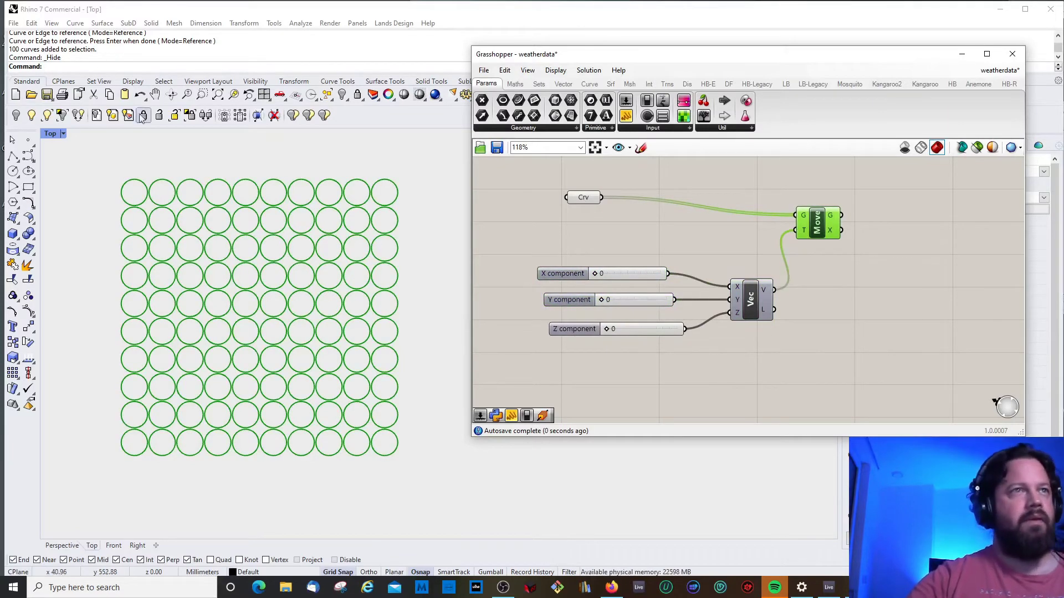
Step: Set the X, Y and Z sliders to 8, 46 and 30, and examine the moved circles from a tilted 3D view
click(170, 95)
drag(268, 244, 318, 316)
scroll(319, 316, up, 2)
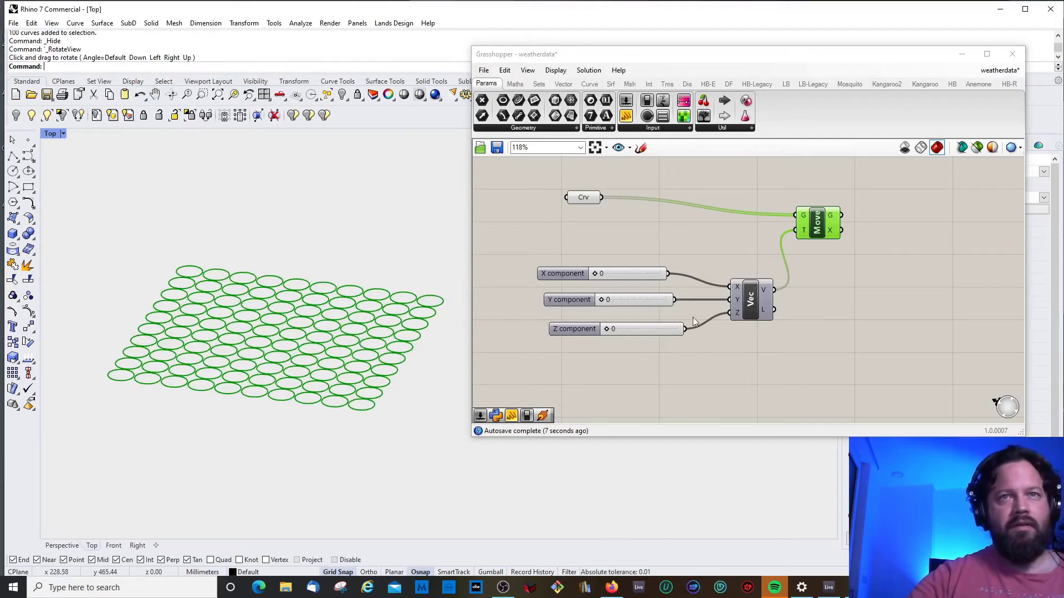
drag(607, 329, 603, 275)
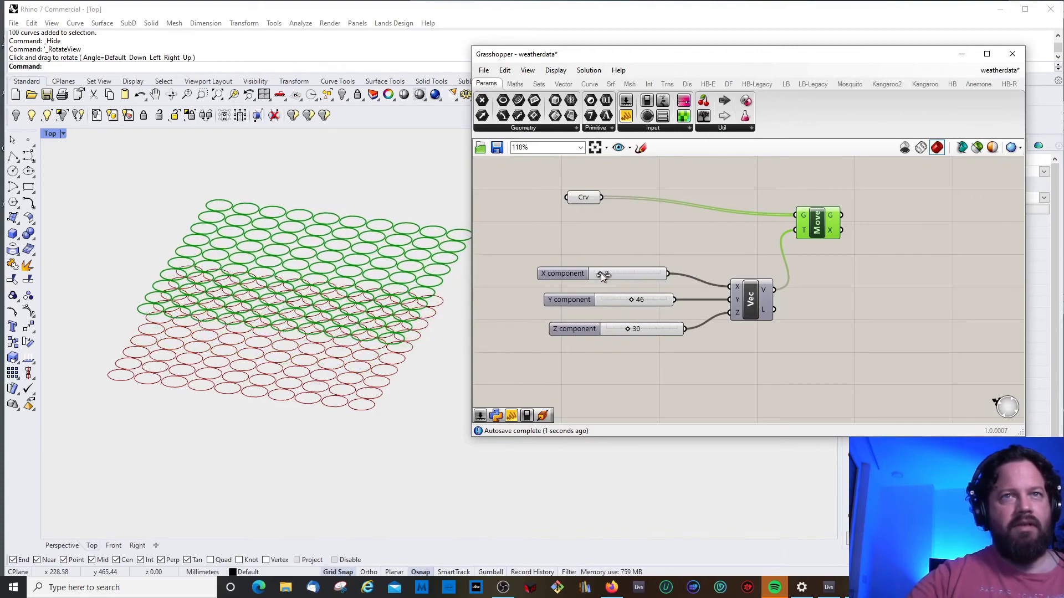
click(621, 249)
right_drag(622, 250, 620, 255)
scroll(629, 286, down, 2)
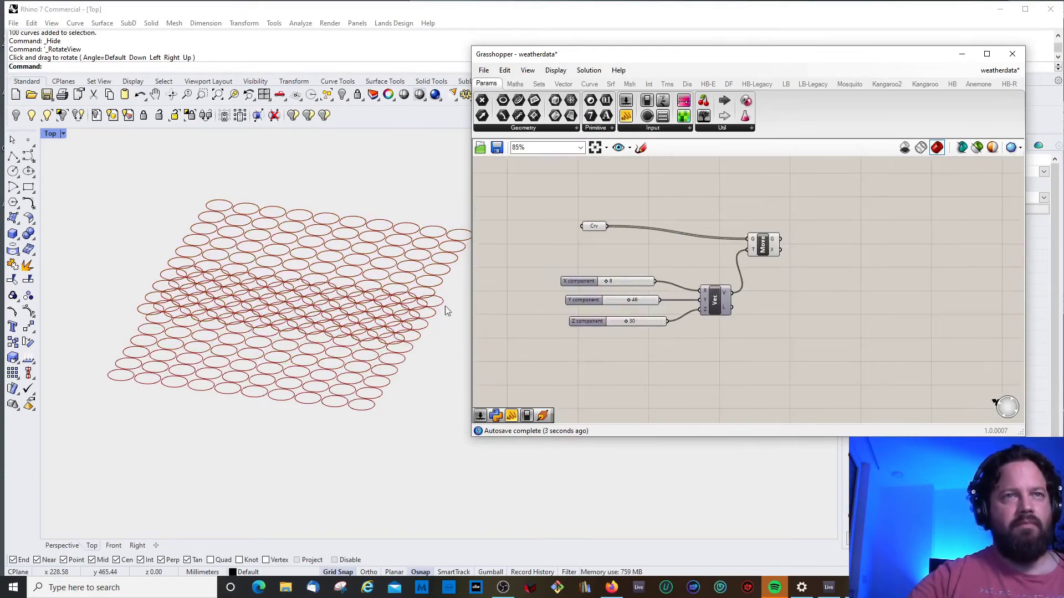
ctrl+shift+right_drag(332, 354, 377, 260)
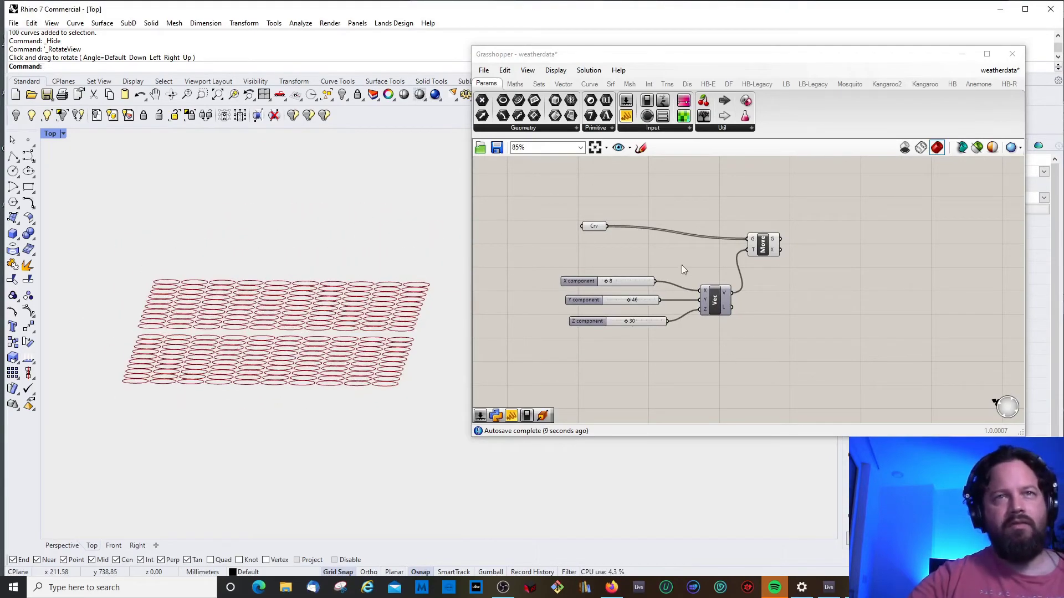
ctrl+shift+right_drag(349, 319, 333, 356)
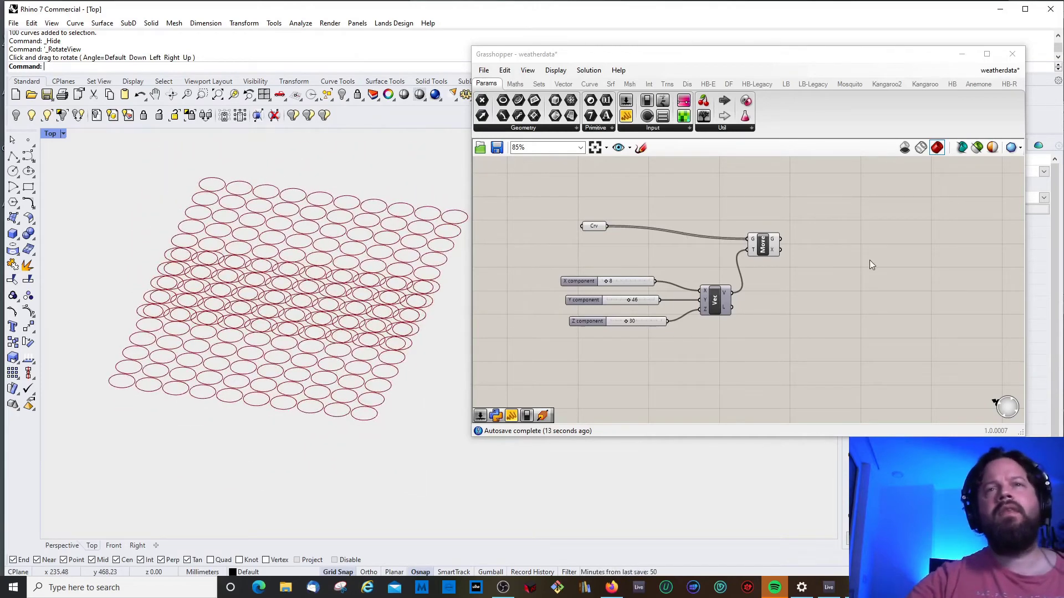
Step: Shift the Move and Vector XYZ components further right and delete the three component sliders
click(772, 248)
drag(772, 247, 840, 244)
click(785, 320)
drag(716, 300, 762, 294)
drag(582, 274, 694, 344)
key(Delete)
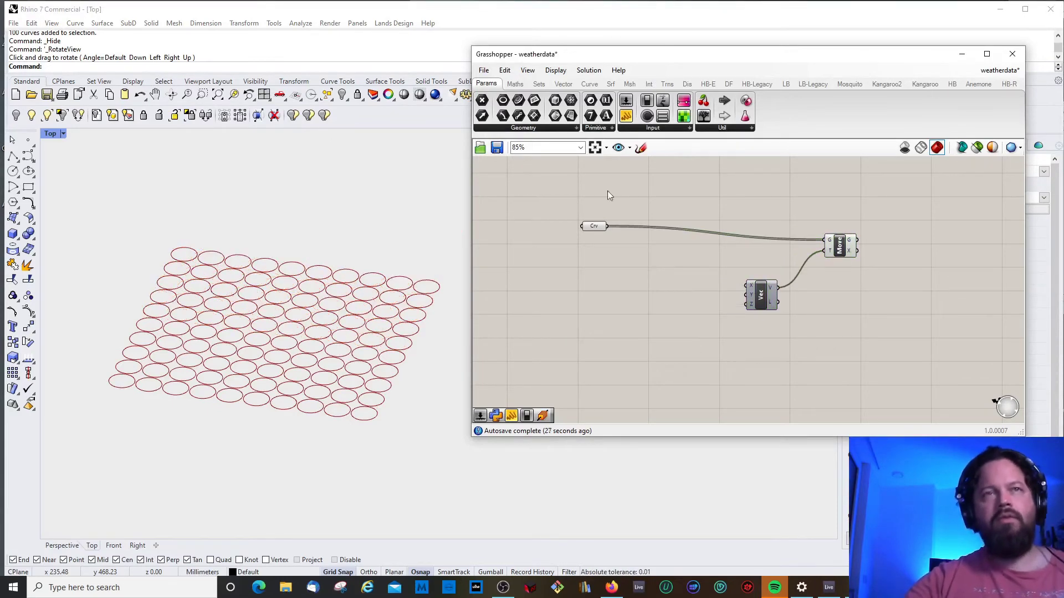
Step: Add a Random component to the left of the Vector XYZ component
click(539, 84)
click(604, 128)
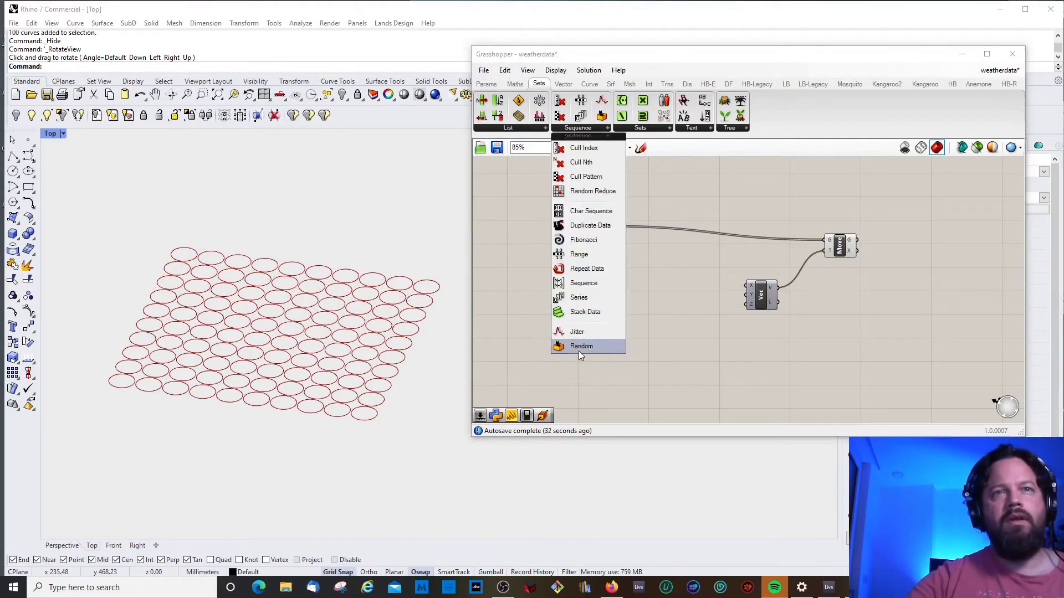
click(581, 346)
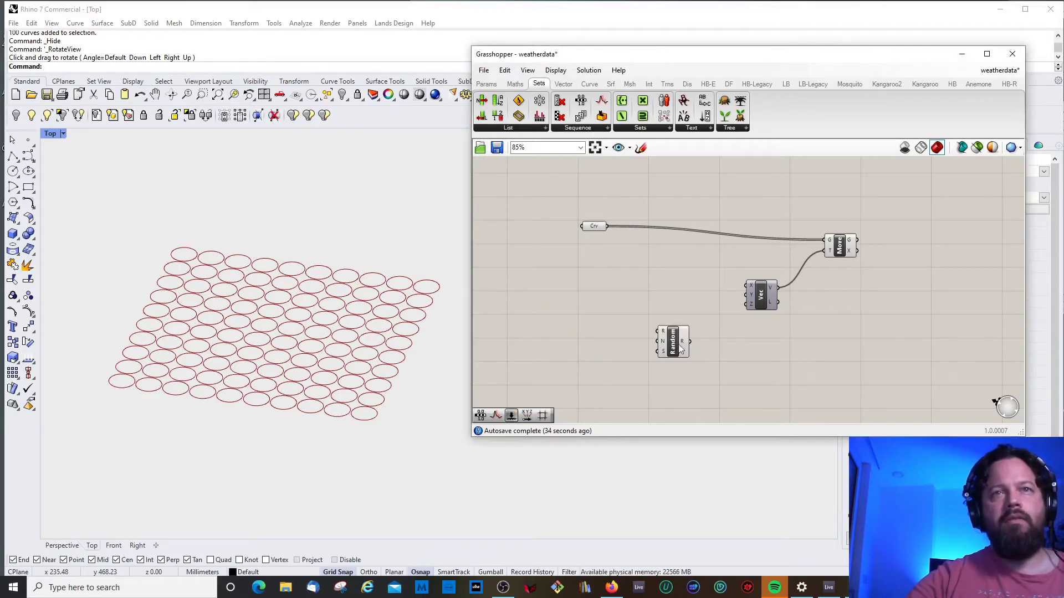
click(677, 344)
drag(677, 344, 667, 293)
Step: Move the Curve parameter up and left, add a List Length component below it, and feed the curves into its list input
click(594, 227)
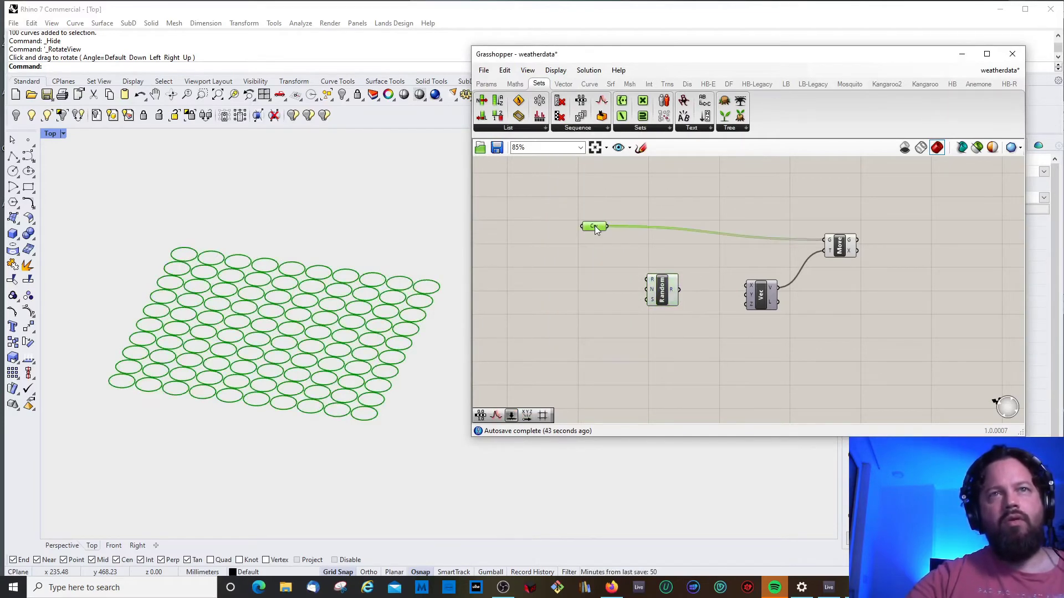
drag(594, 227, 582, 209)
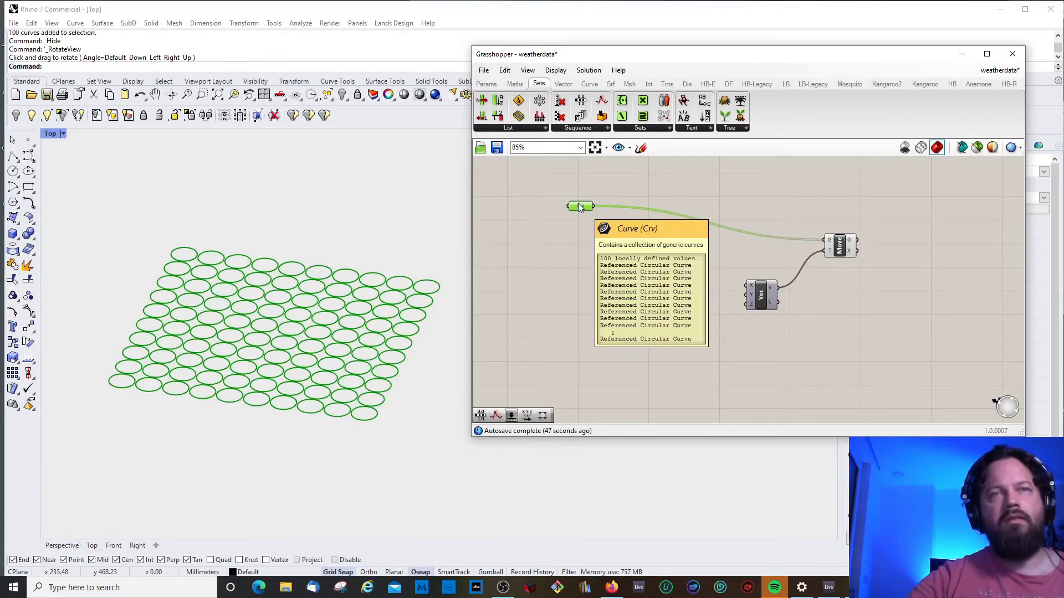
drag(581, 207, 575, 209)
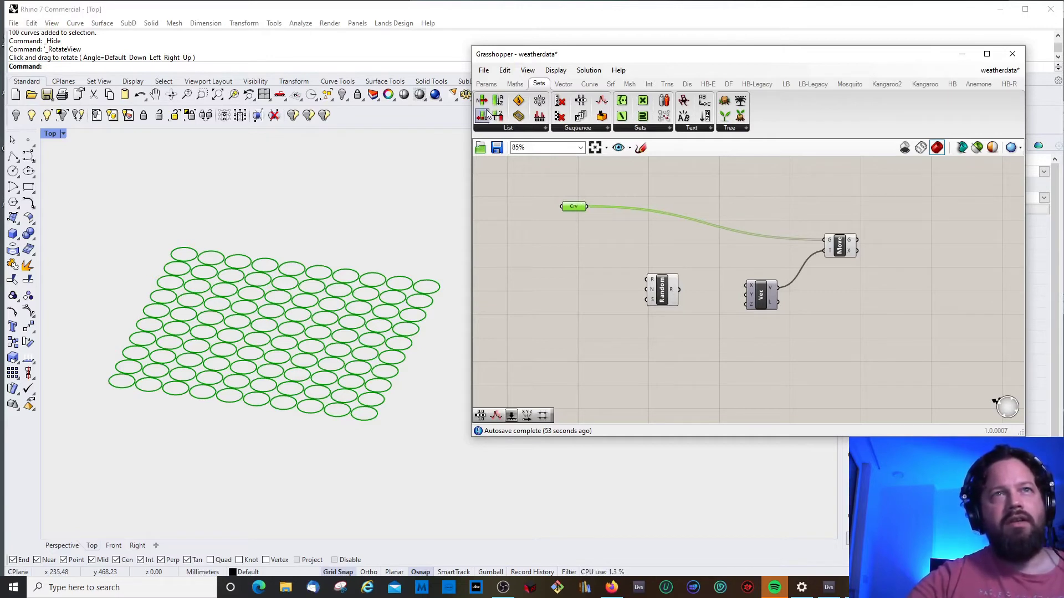
drag(481, 121, 588, 229)
drag(665, 296, 674, 298)
drag(595, 230, 631, 236)
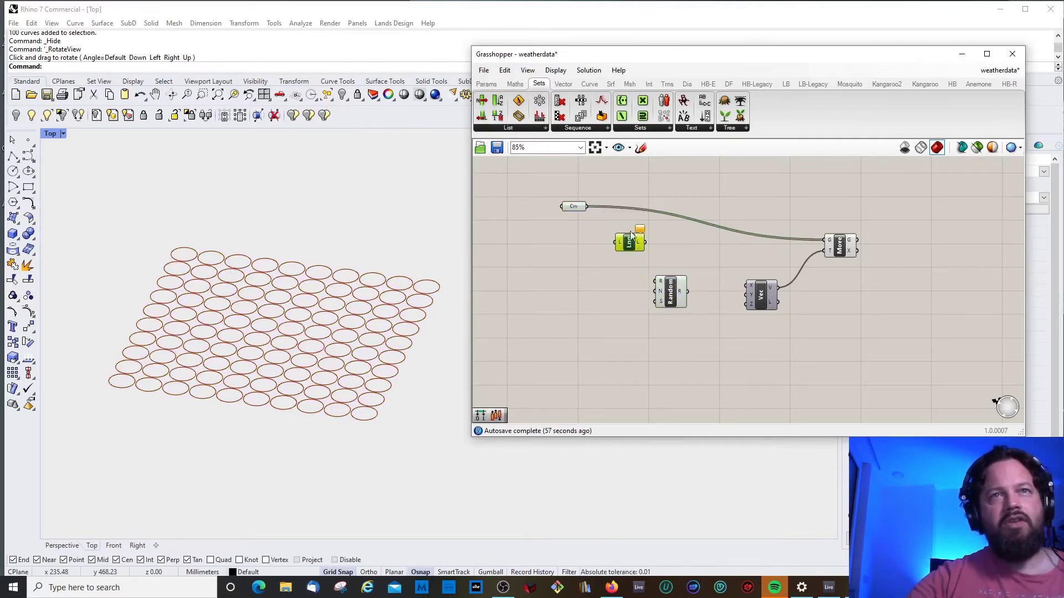
drag(586, 207, 615, 248)
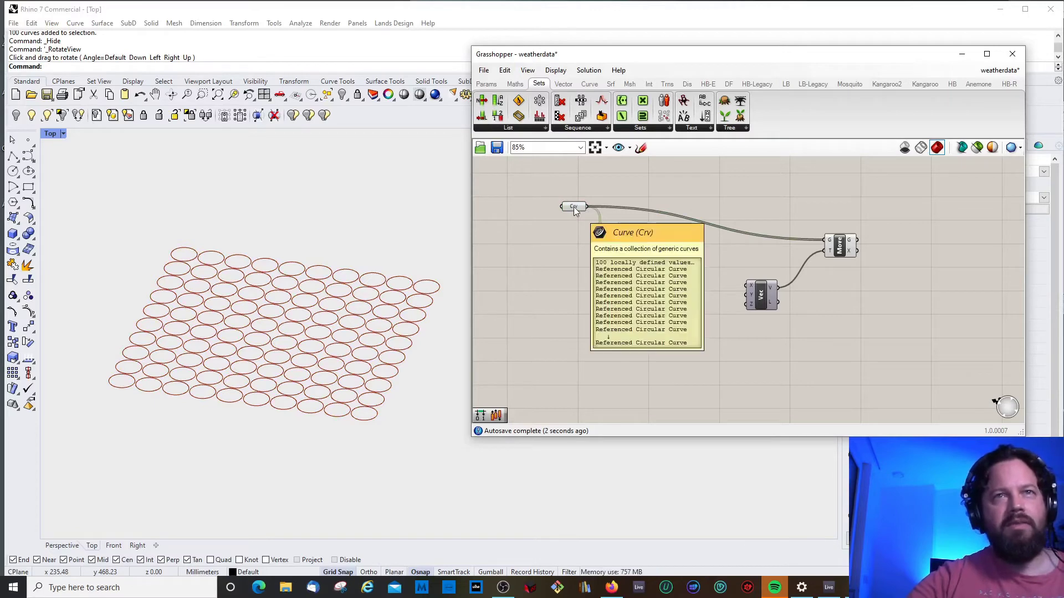
click(576, 206)
click(625, 249)
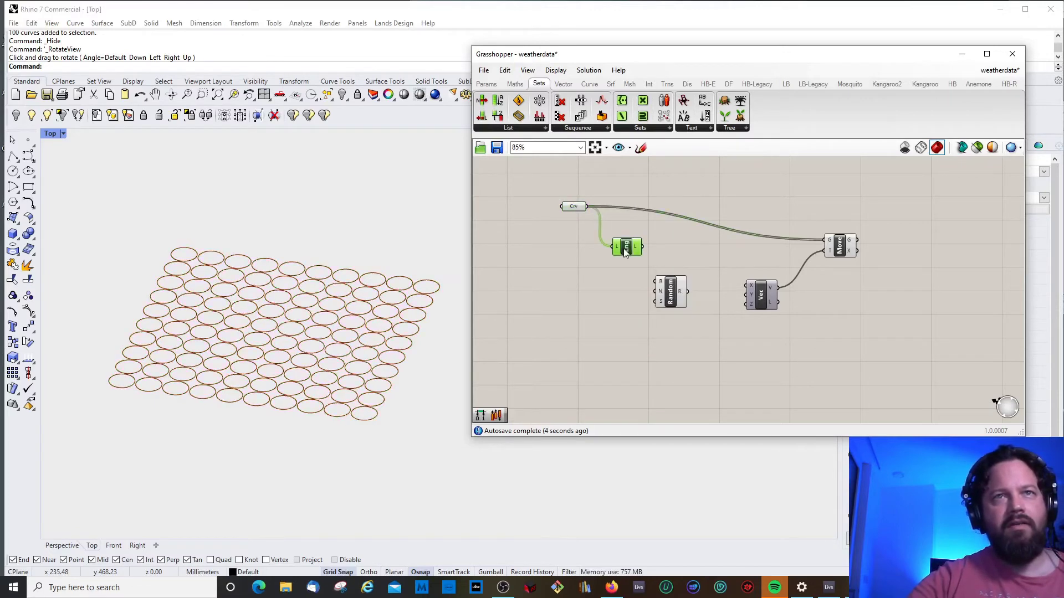
mouse_move(636, 246)
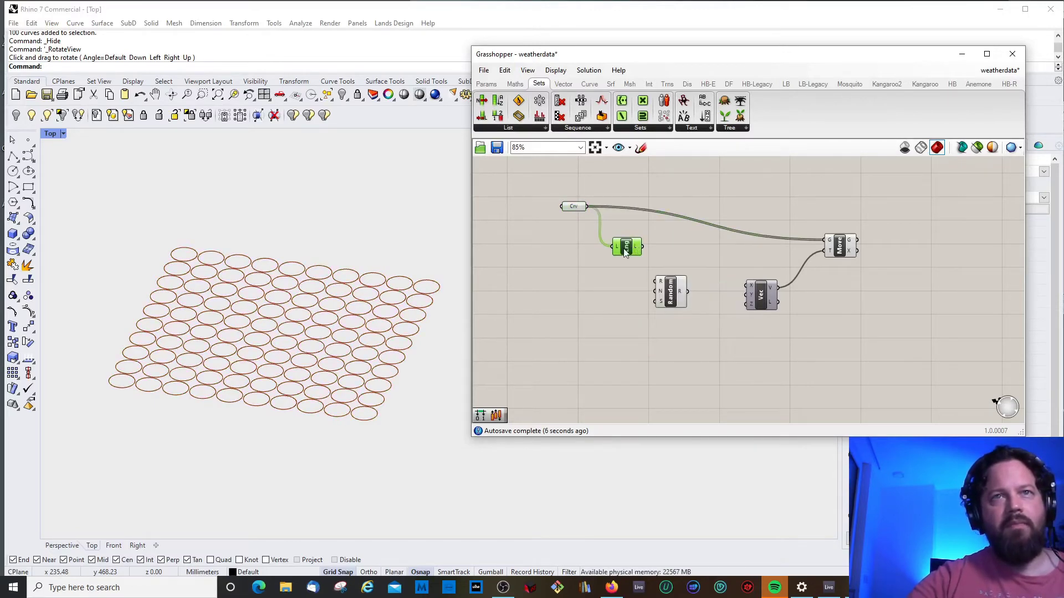
Step: Connect the List Length output to the number input N of the Random component and tidy both components' positions
drag(660, 293, 666, 294)
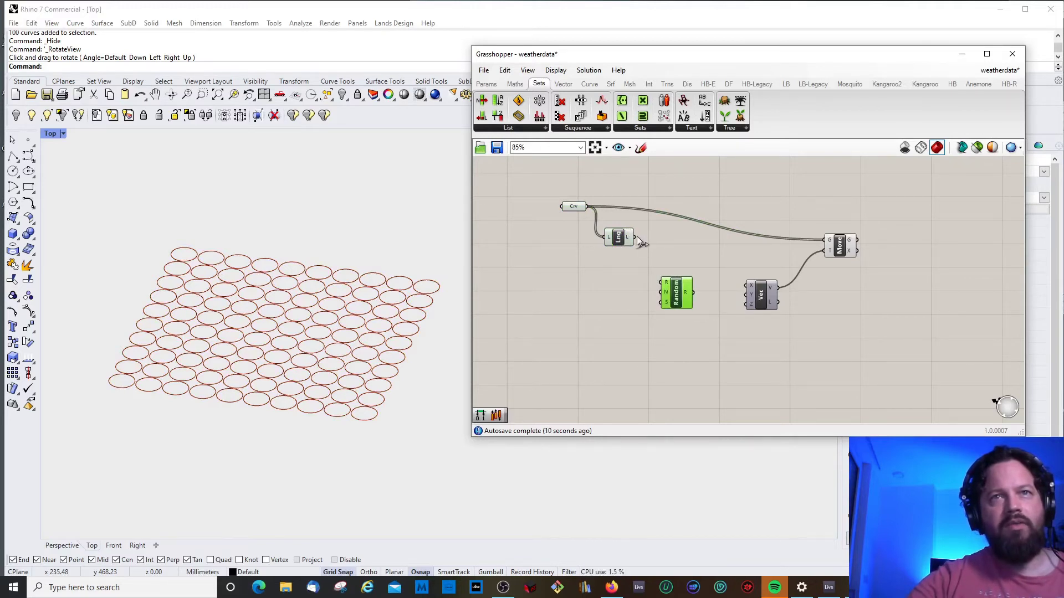
drag(636, 236, 656, 297)
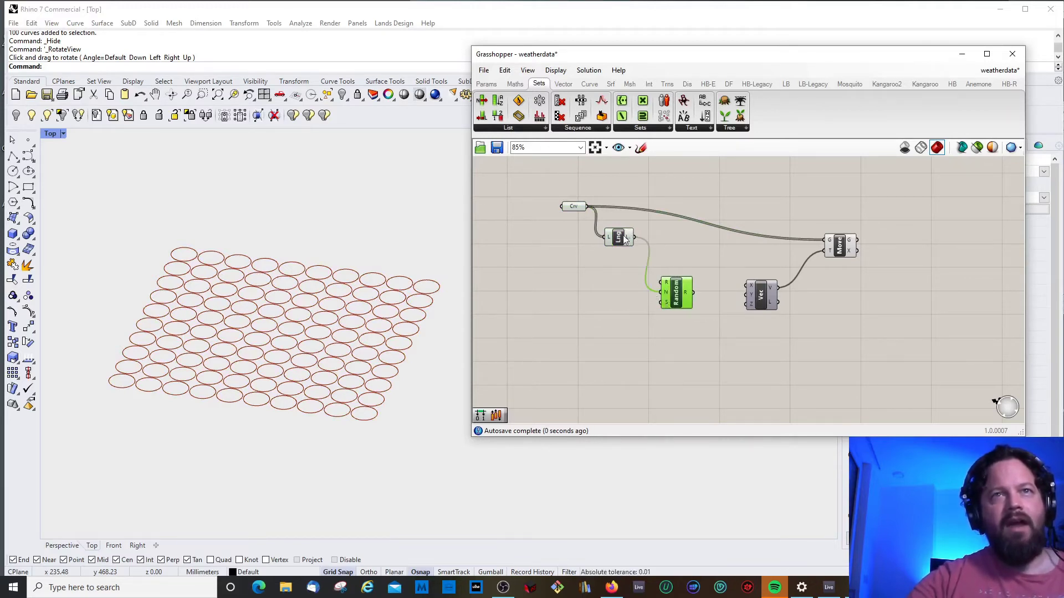
drag(625, 238, 619, 242)
mouse_move(667, 295)
mouse_down()
mouse_move(656, 296)
mouse_move(671, 294)
mouse_up()
click(716, 346)
click(764, 305)
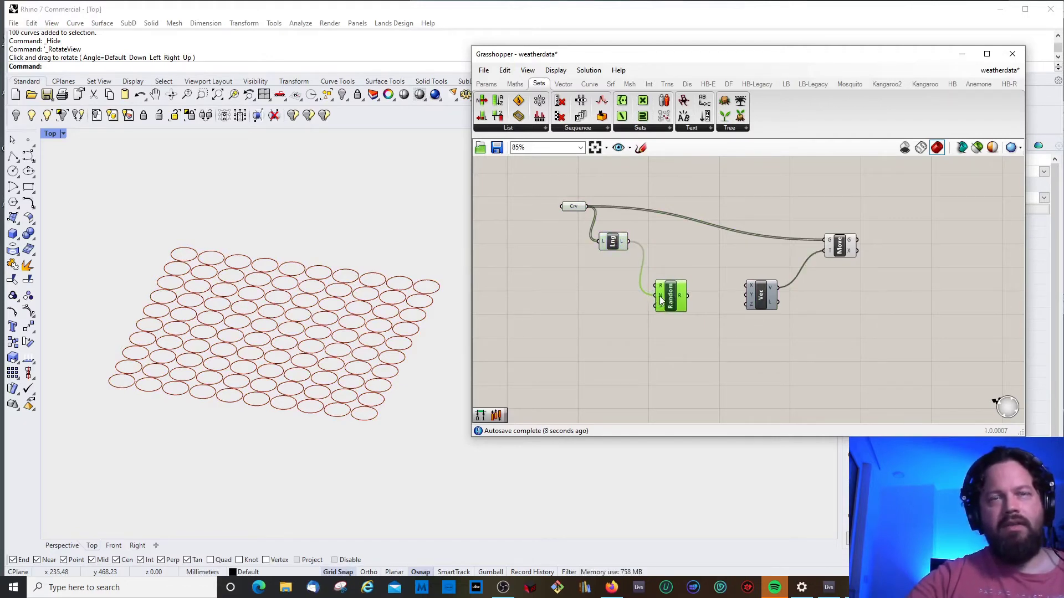
mouse_move(660, 299)
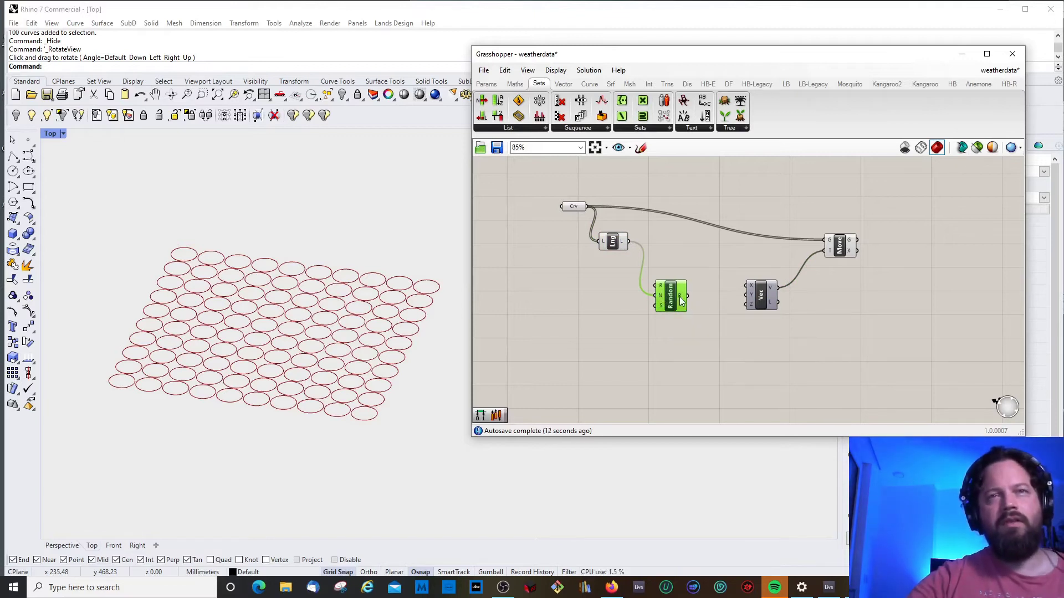
Step: Add a panel below the Random component, feed the random output into it and make the panel taller
click(487, 84)
drag(626, 115, 741, 359)
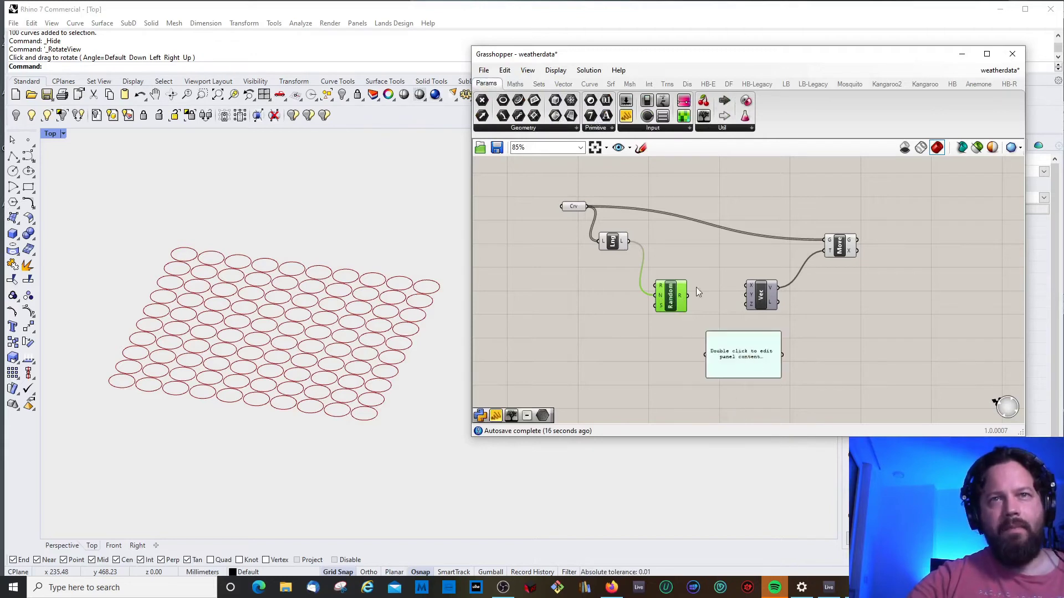
drag(688, 296, 702, 356)
scroll(788, 356, down, 2)
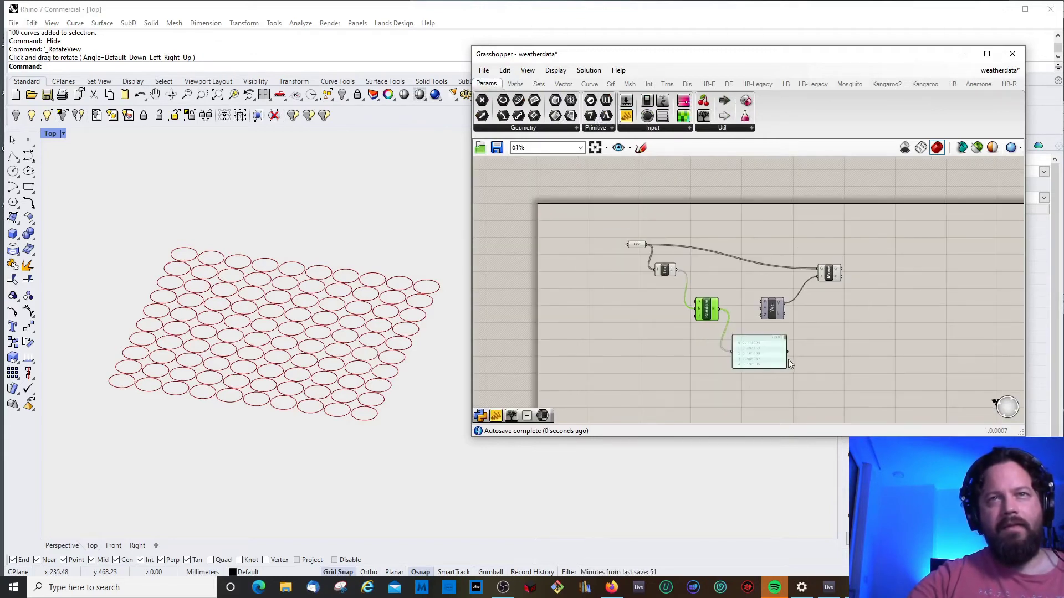
click(767, 369)
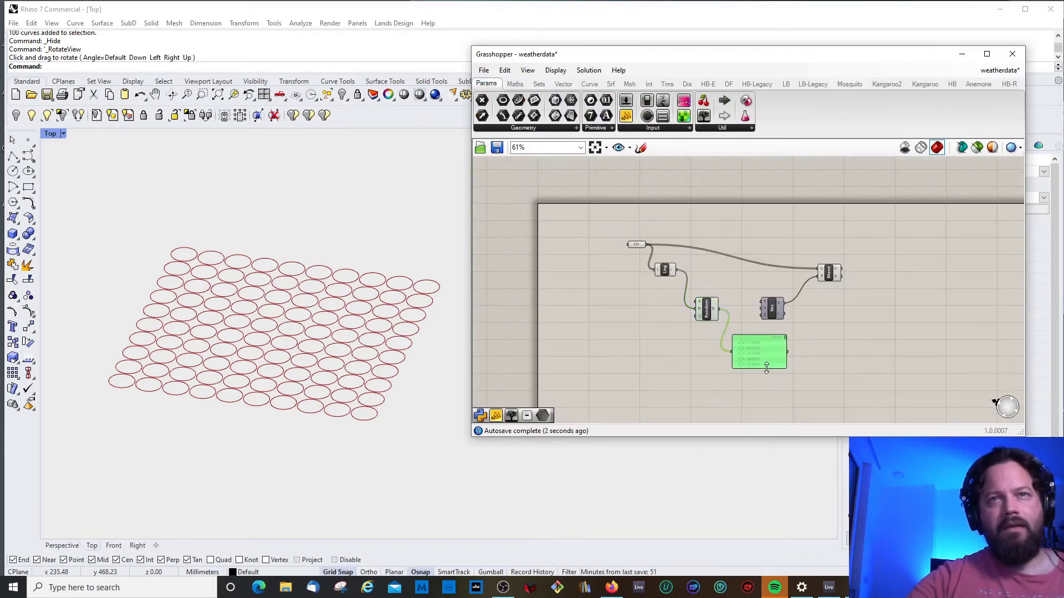
drag(767, 369, 767, 421)
scroll(768, 385, up, 1)
scroll(767, 384, up, 5)
scroll(677, 306, down, 6)
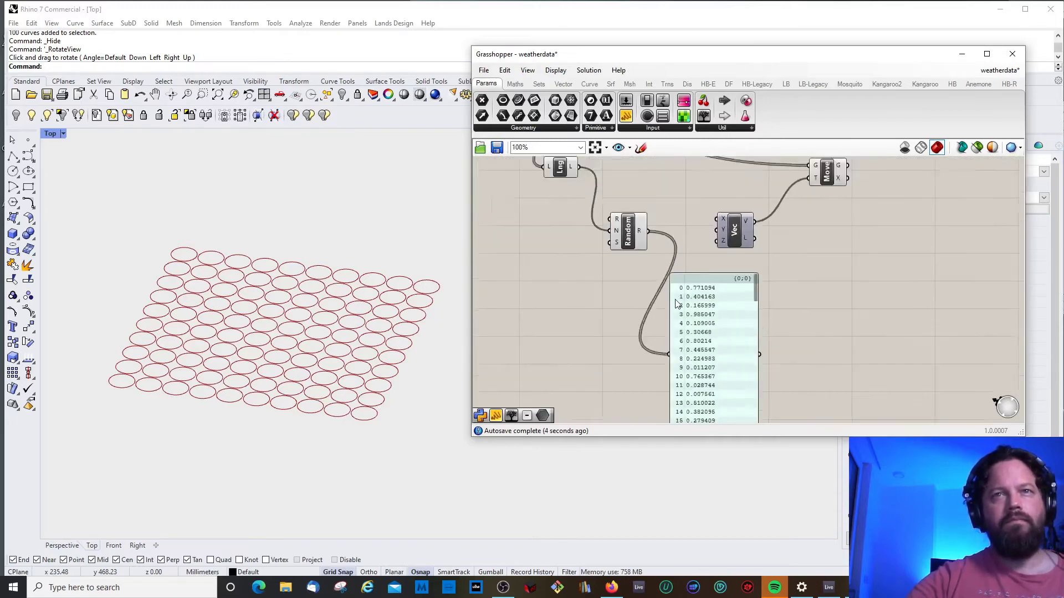
Step: Examine the list of random values in the panel and delete the panel
scroll(684, 333, up, 4)
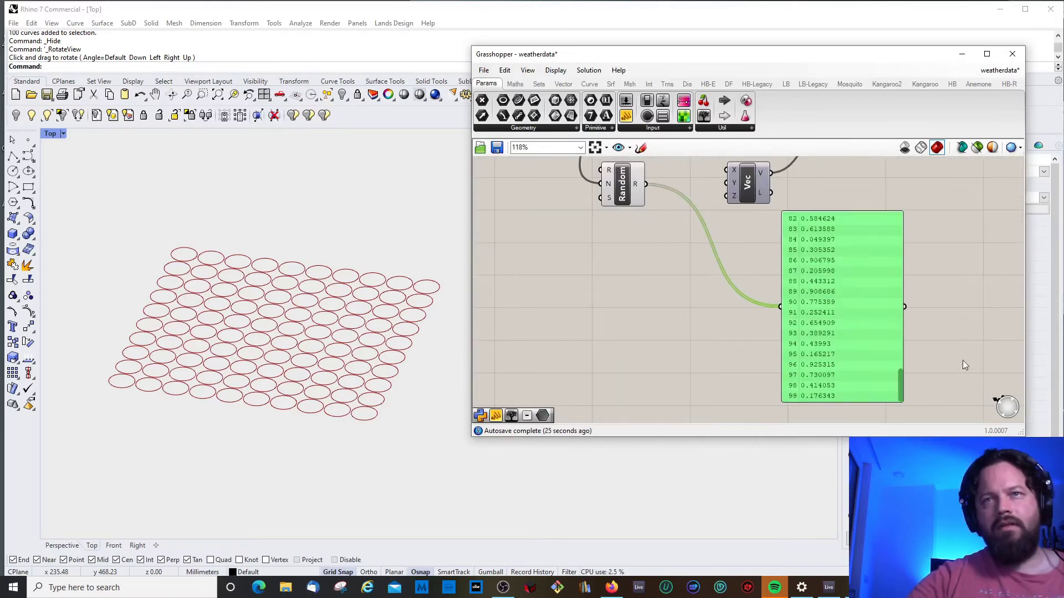
click(963, 360)
drag(900, 388, 907, 201)
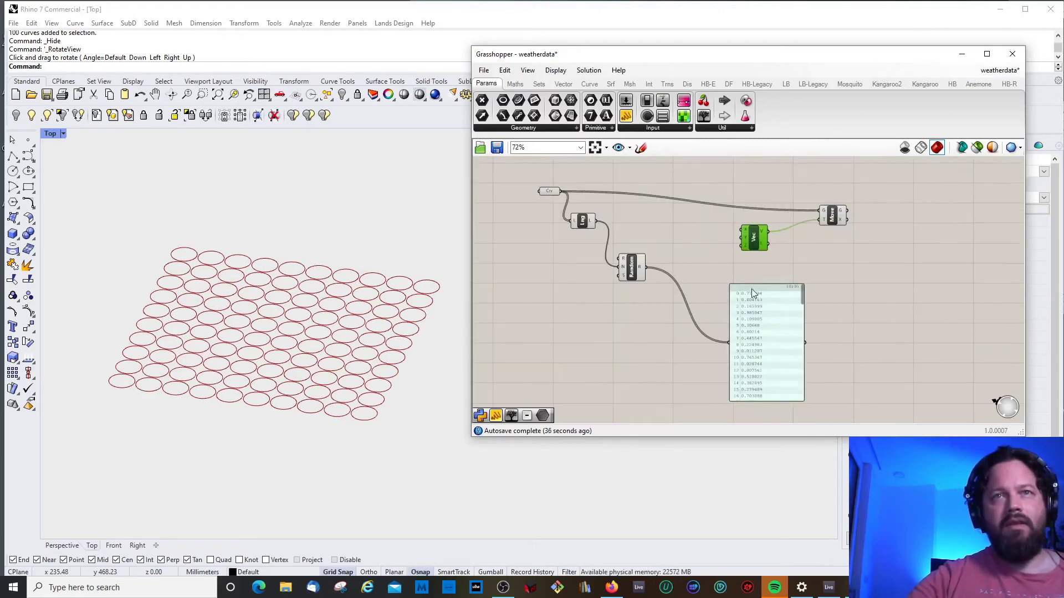
drag(776, 327, 754, 318)
scroll(745, 315, up, 3)
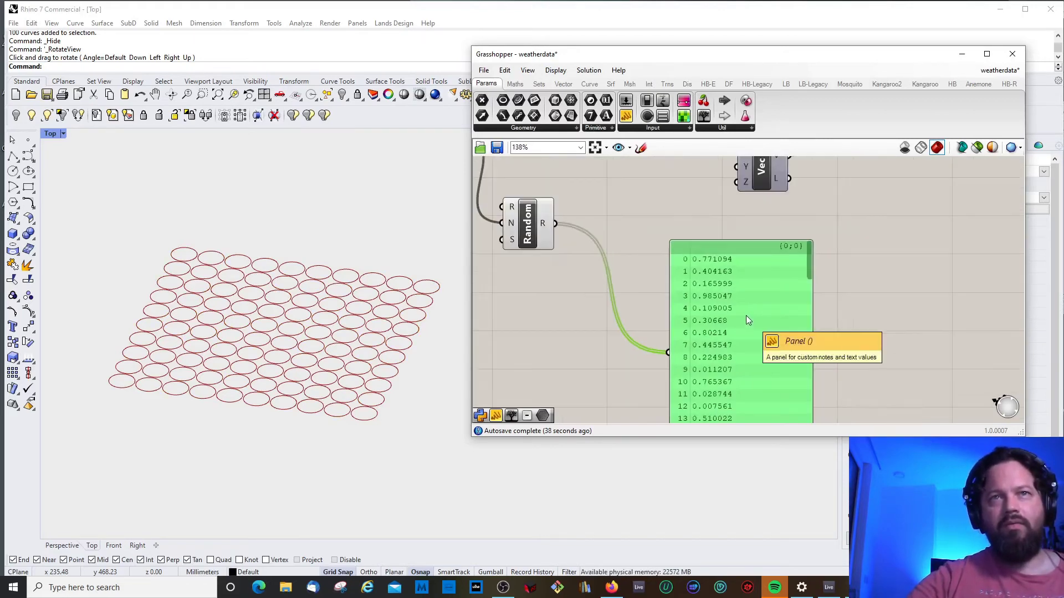
drag(809, 262, 817, 292)
click(820, 302)
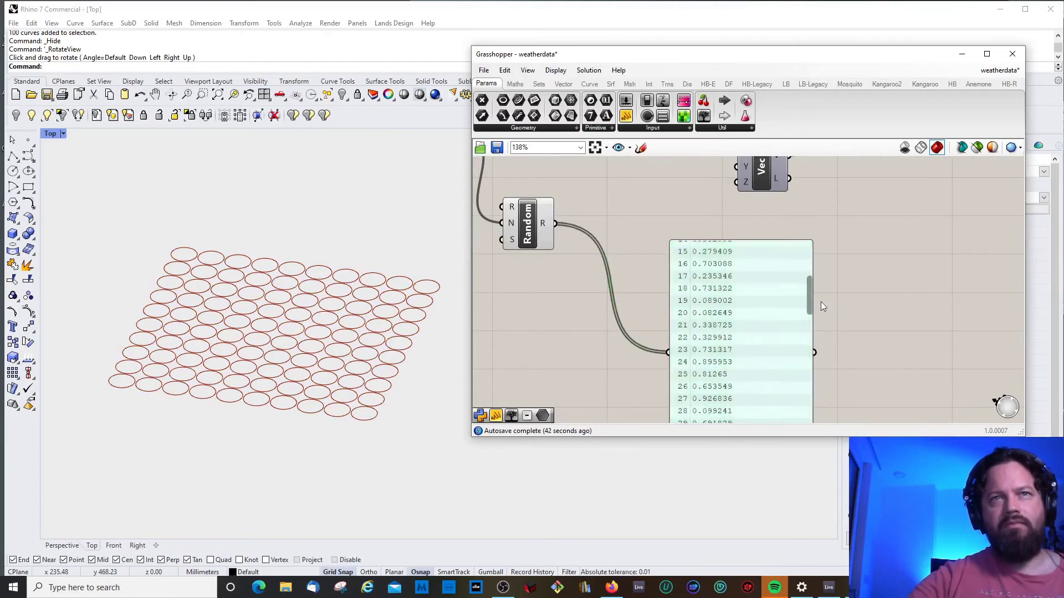
scroll(820, 301, down, 3)
scroll(749, 295, up, 2)
click(772, 287)
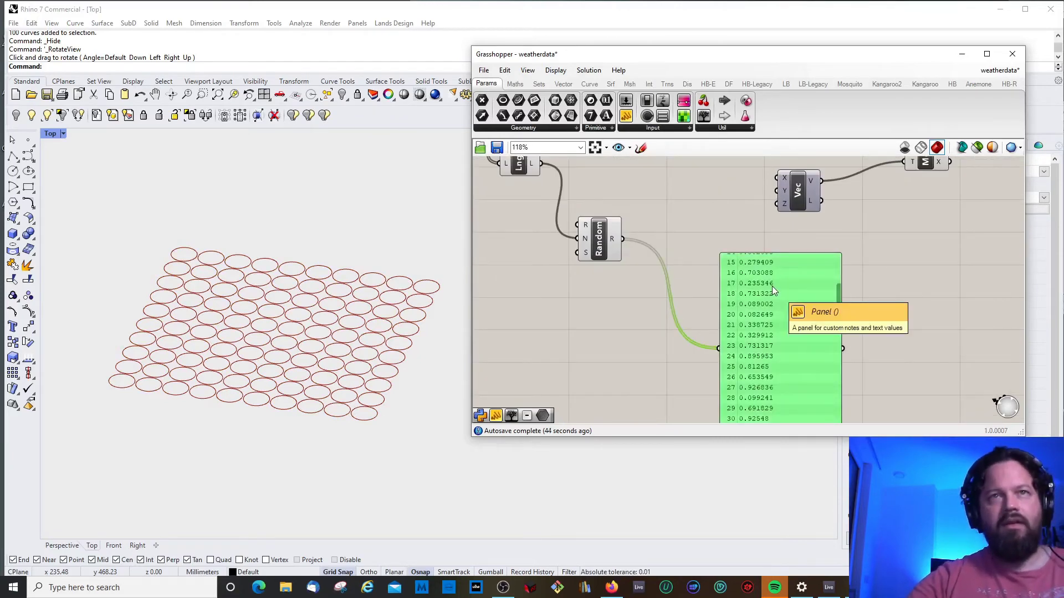
key(Delete)
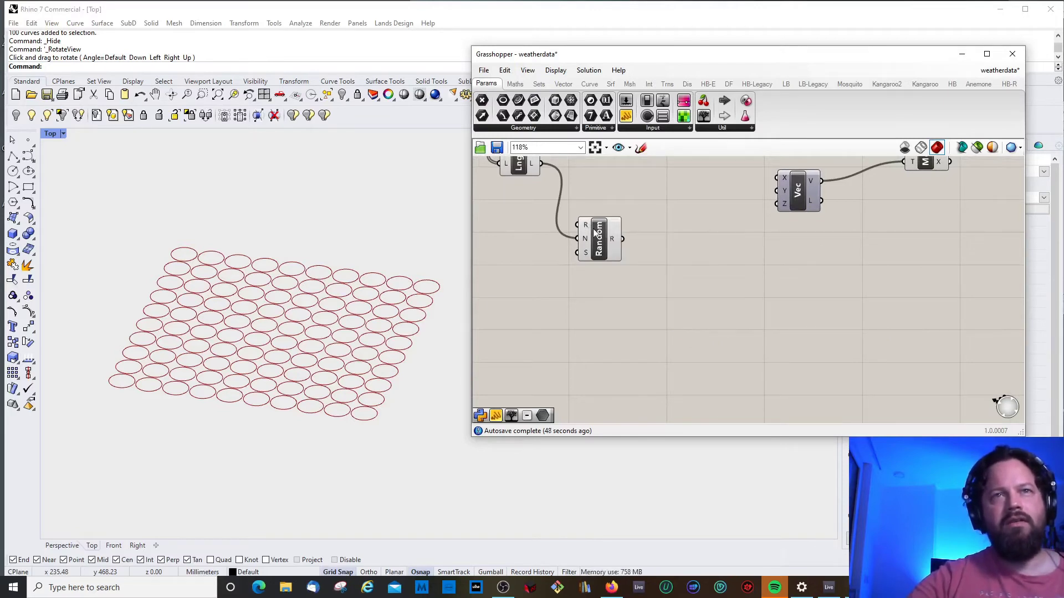
Step: Shift the Random component slightly down and set its range domain to -100 To 100
drag(593, 226, 608, 248)
mouse_move(597, 237)
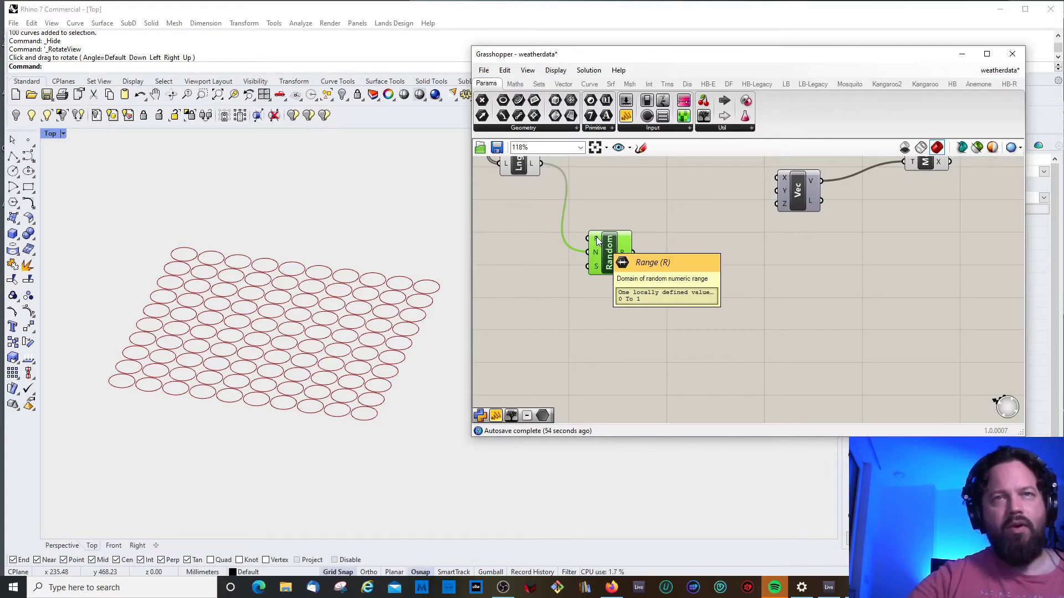
right_click(596, 237)
mouse_move(654, 334)
click(769, 340)
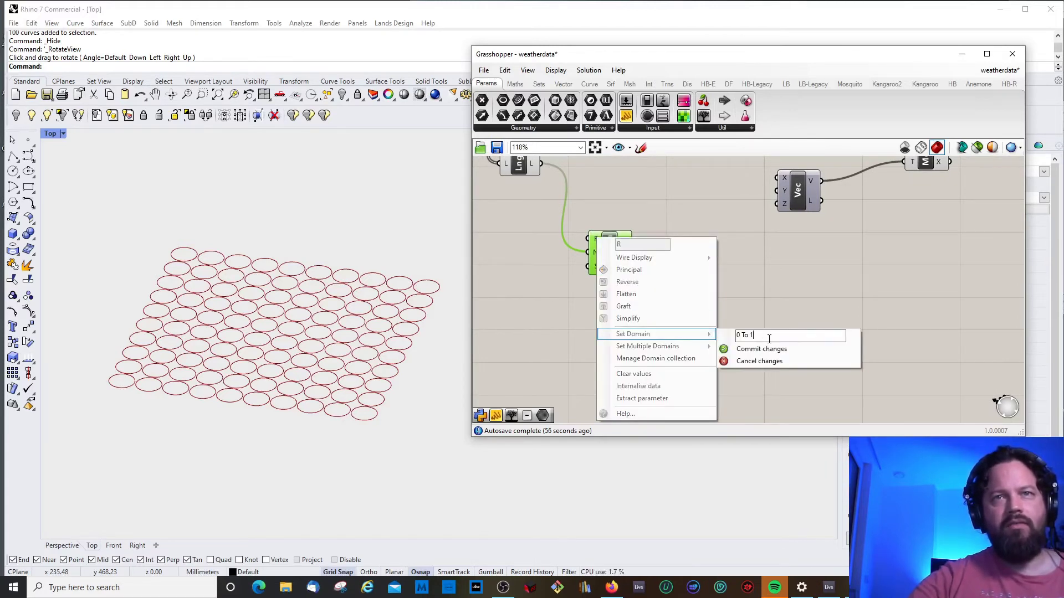
key(Left)
key(Left)
key(Left)
key(Left)
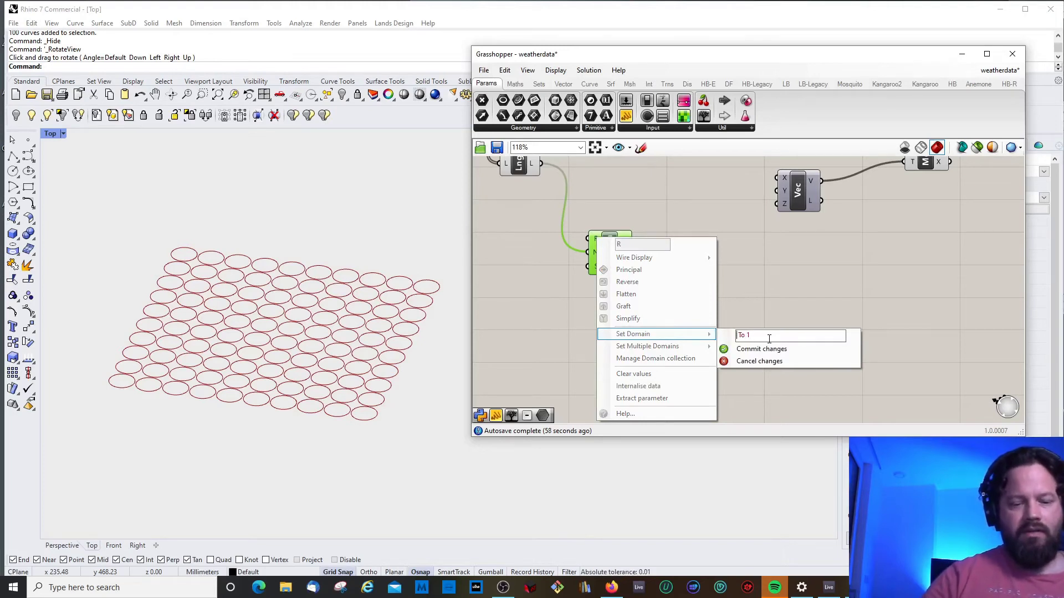
key(End)
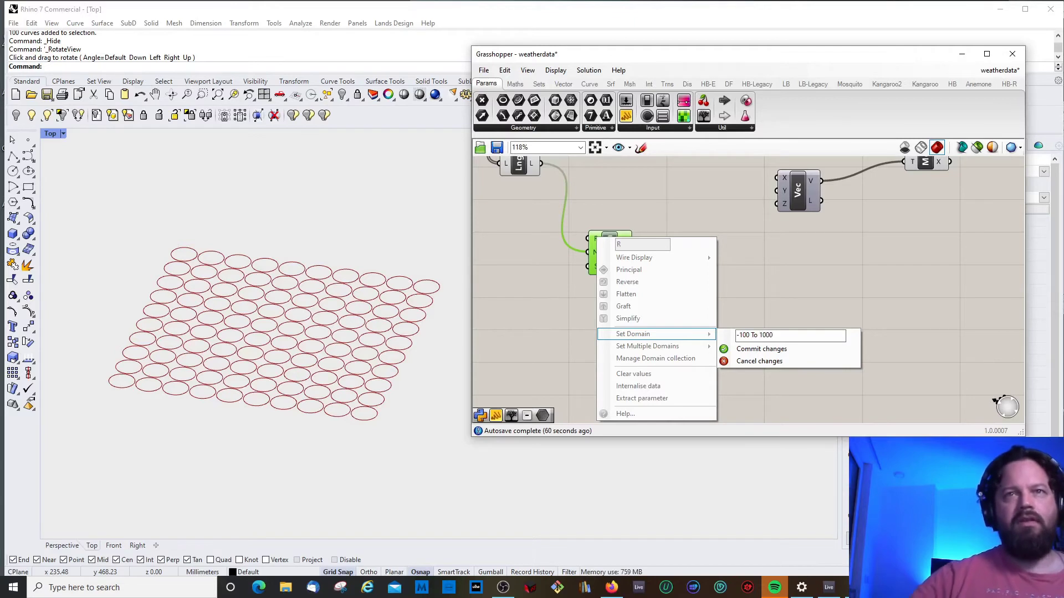
text(00)
key(Return)
mouse_move(624, 254)
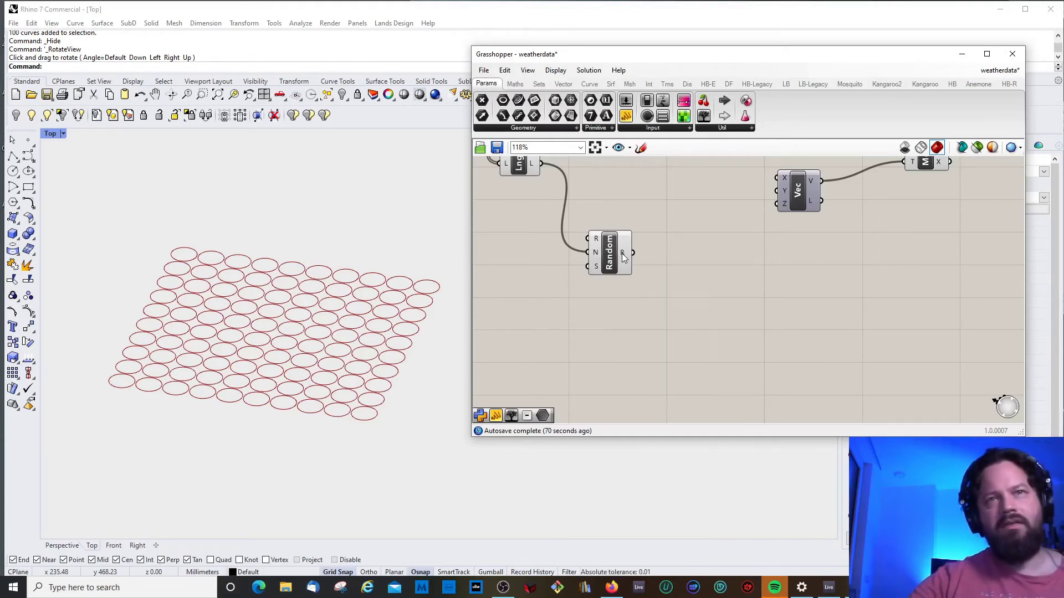
Step: Connect the Random output to the Z input of the Vector XYZ component and inspect the moved circles from a lower viewing angle
right_drag(639, 262, 640, 284)
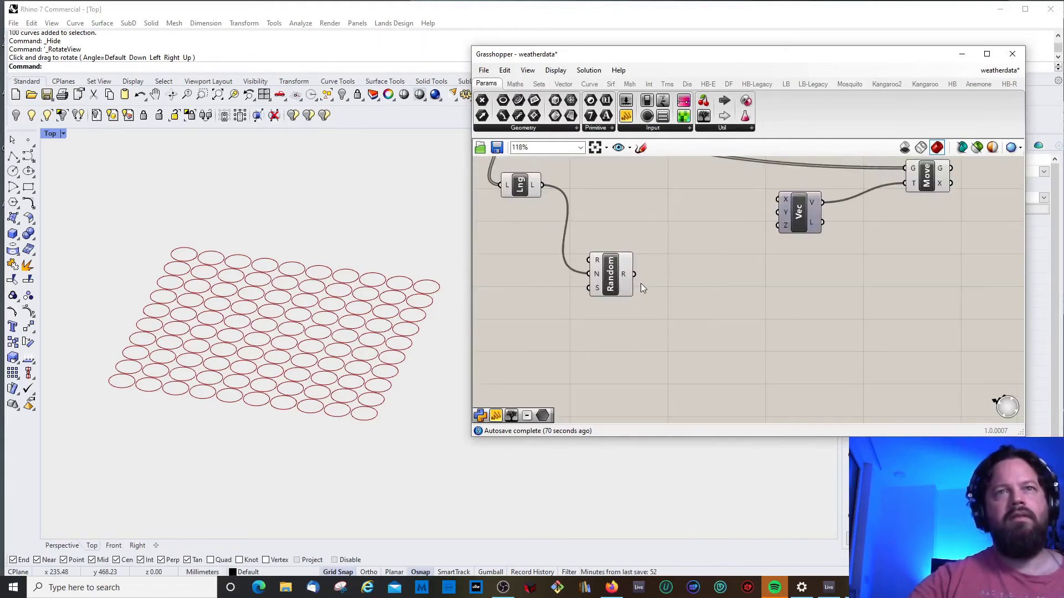
drag(634, 274, 778, 225)
click(610, 274)
right_drag(819, 239, 820, 277)
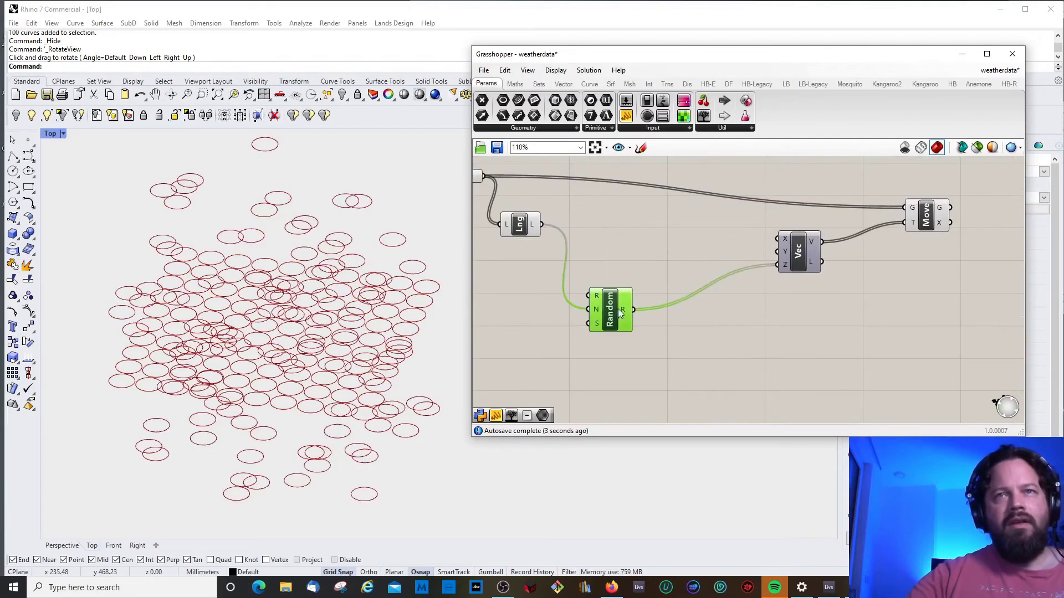
mouse_move(784, 266)
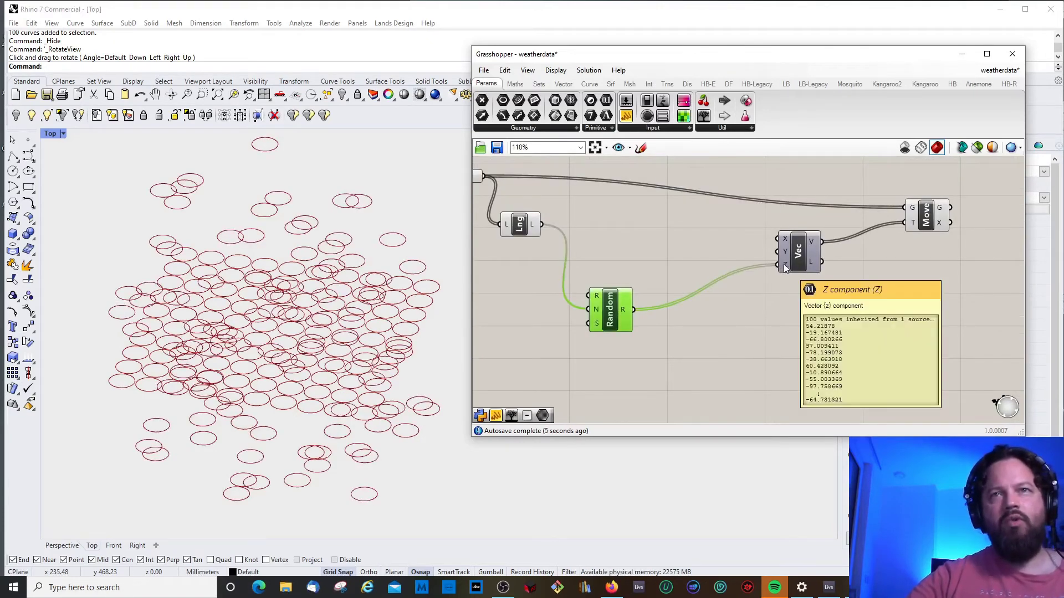
ctrl+shift+right_drag(333, 289, 308, 290)
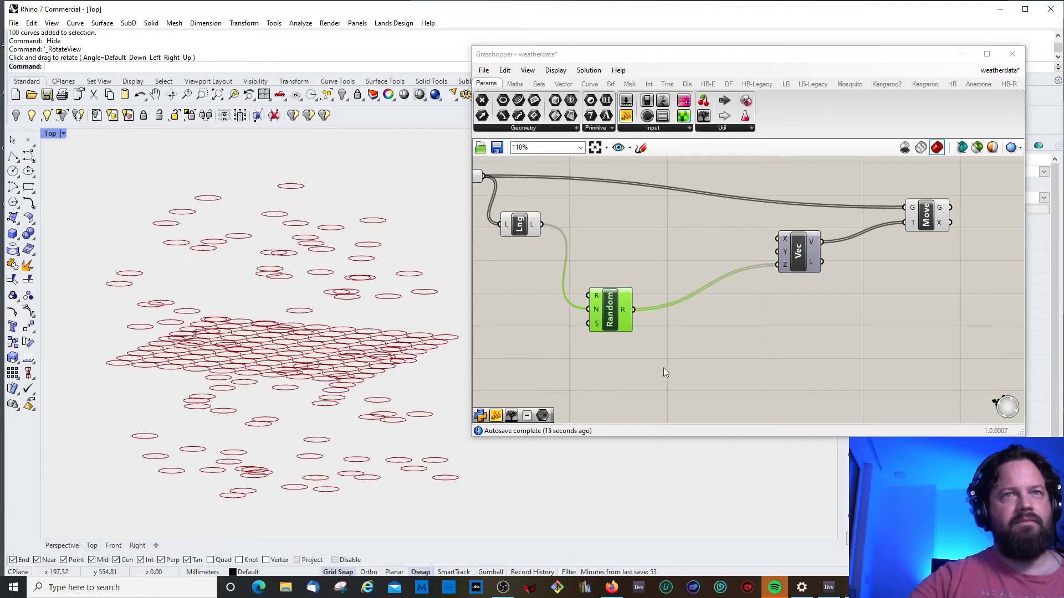
Step: Connect the Random output to the Y and X inputs of the Vector XYZ component as well
click(663, 367)
scroll(704, 327, down, 1)
scroll(820, 280, down, 1)
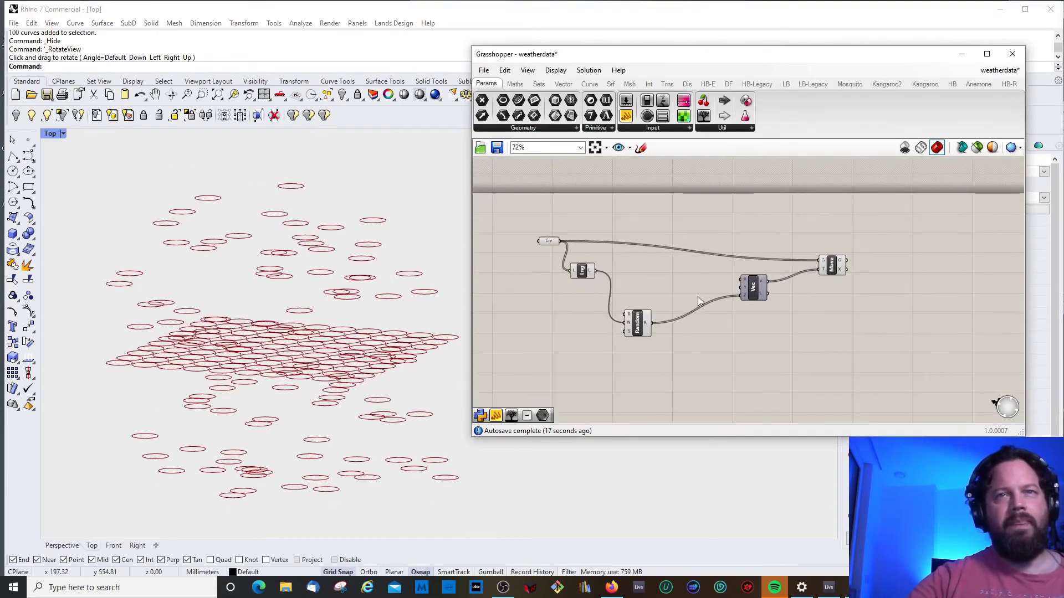
scroll(660, 342, up, 2)
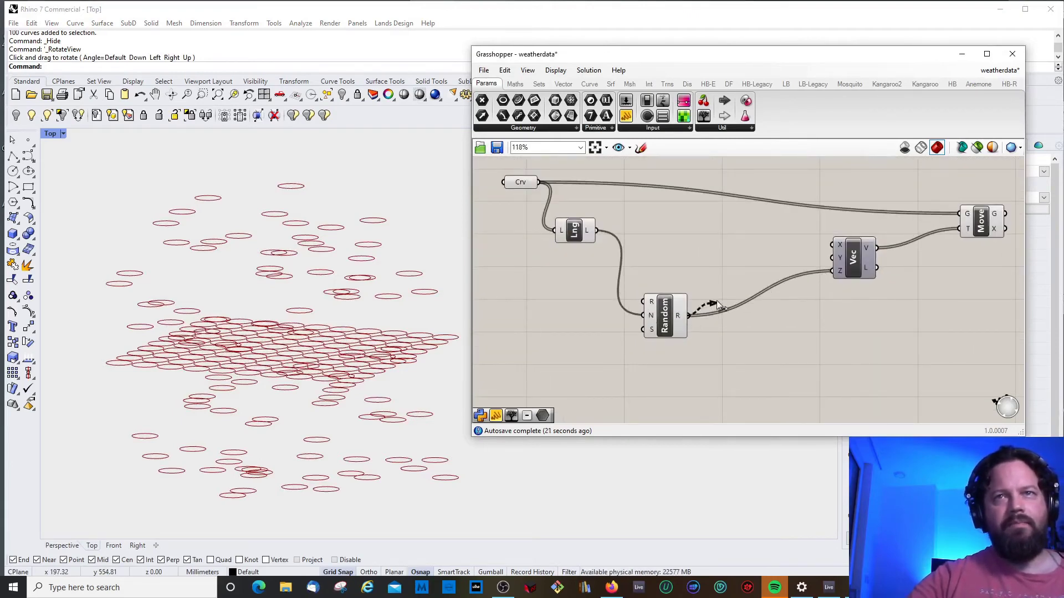
drag(717, 300, 842, 259)
drag(687, 315, 851, 250)
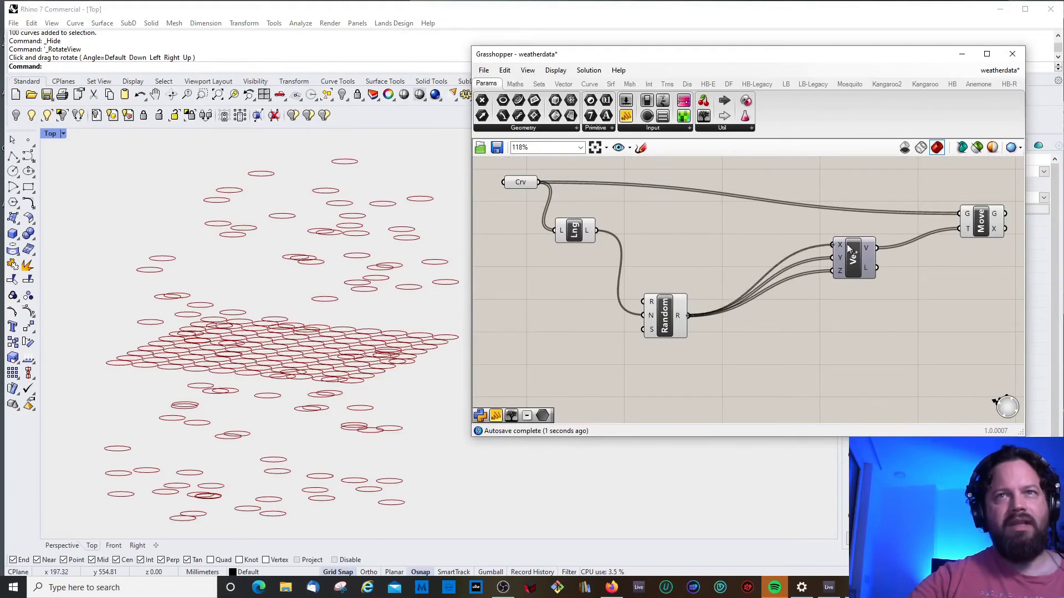
ctrl+shift+right_drag(254, 302, 394, 335)
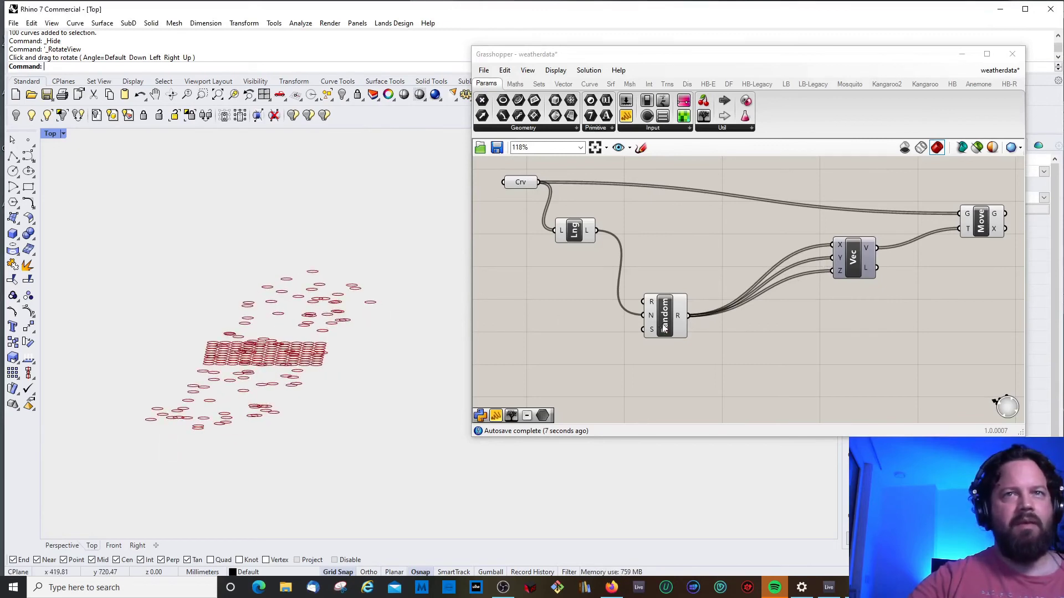
Step: Move the Random component up beside List Length, place a copy below it and connect the copy to the vector's Y input
drag(663, 328, 667, 288)
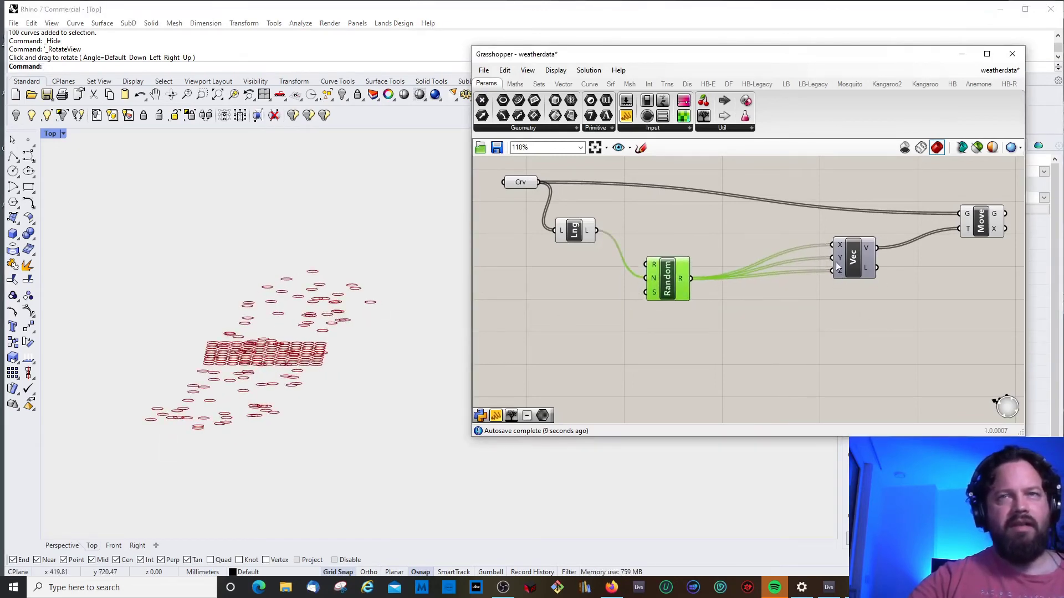
drag(663, 271, 834, 257)
key(ctrl+c)
key(ctrl+v)
click(674, 248)
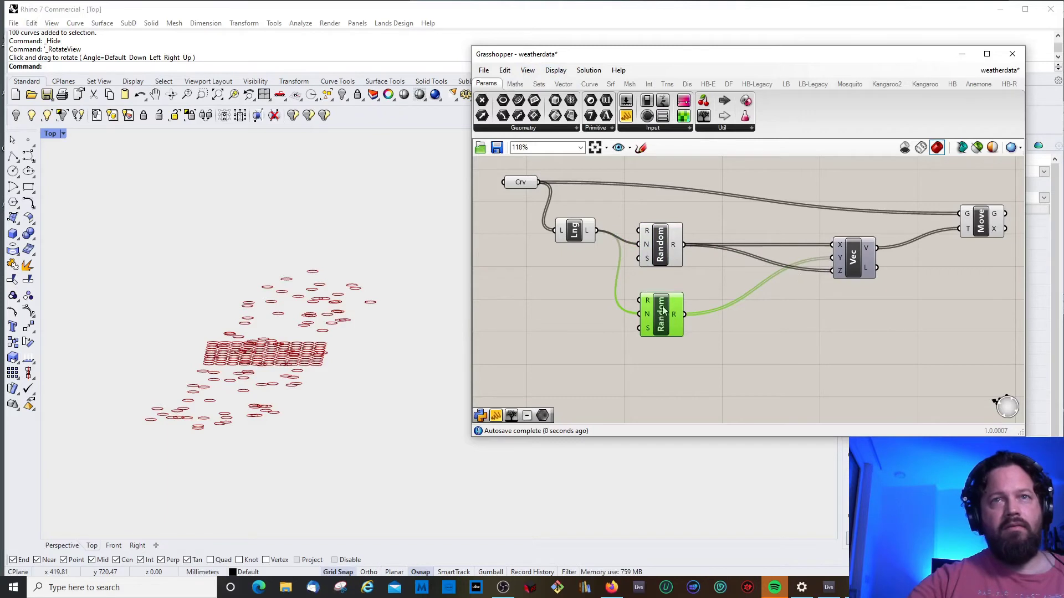
Step: Place another copy of the Random component beneath the other two and use it as the vector's X input
drag(663, 311, 838, 245)
key(ctrl+c)
key(ctrl+v)
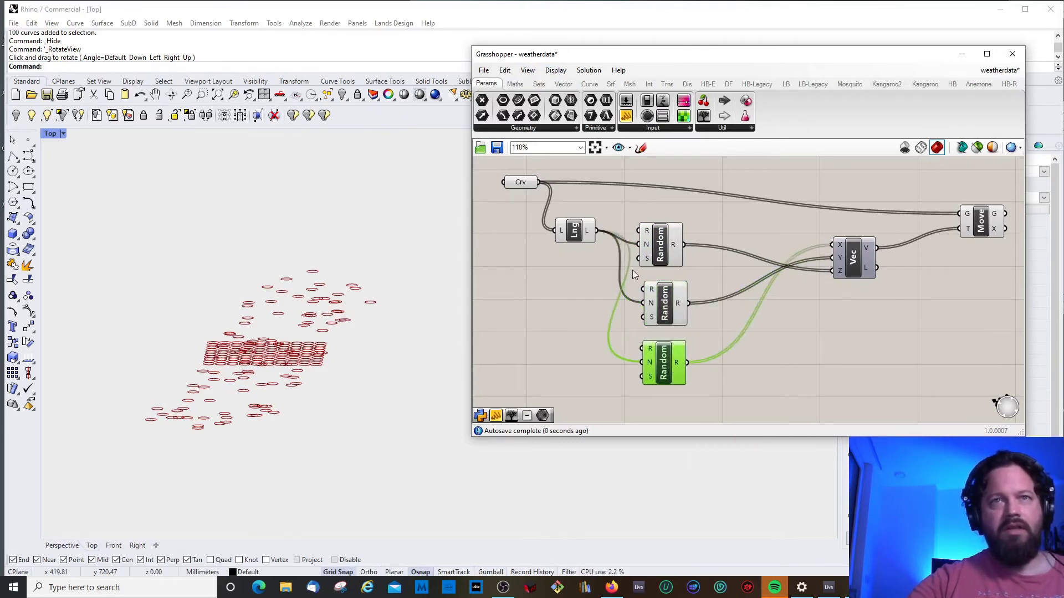
Step: Add a 0.250 number slider to the first Random component's seed input and duplicate it for the seeds of the other two
drag(563, 388, 639, 258)
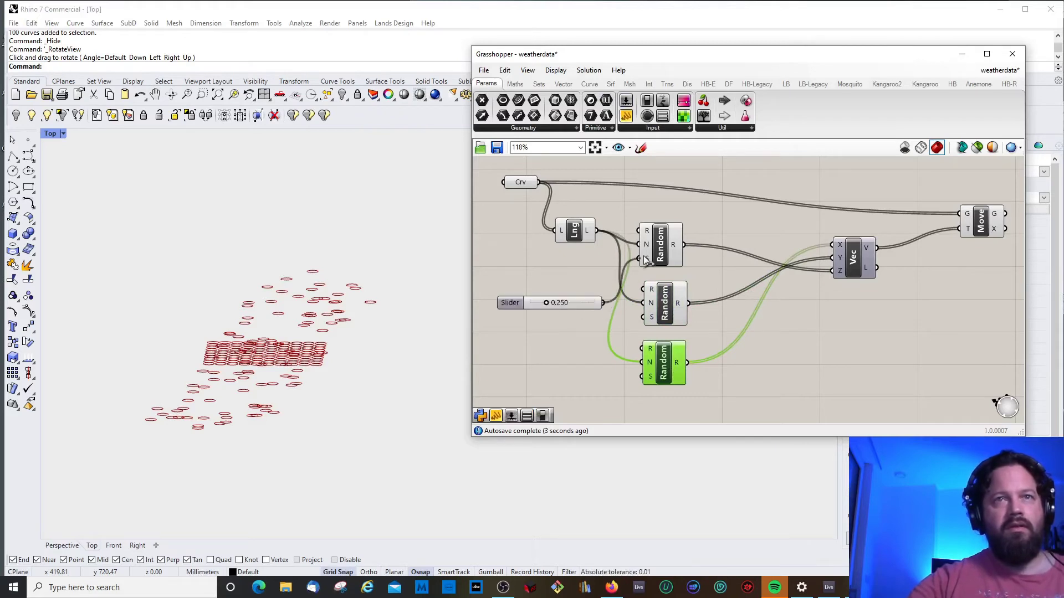
click(564, 303)
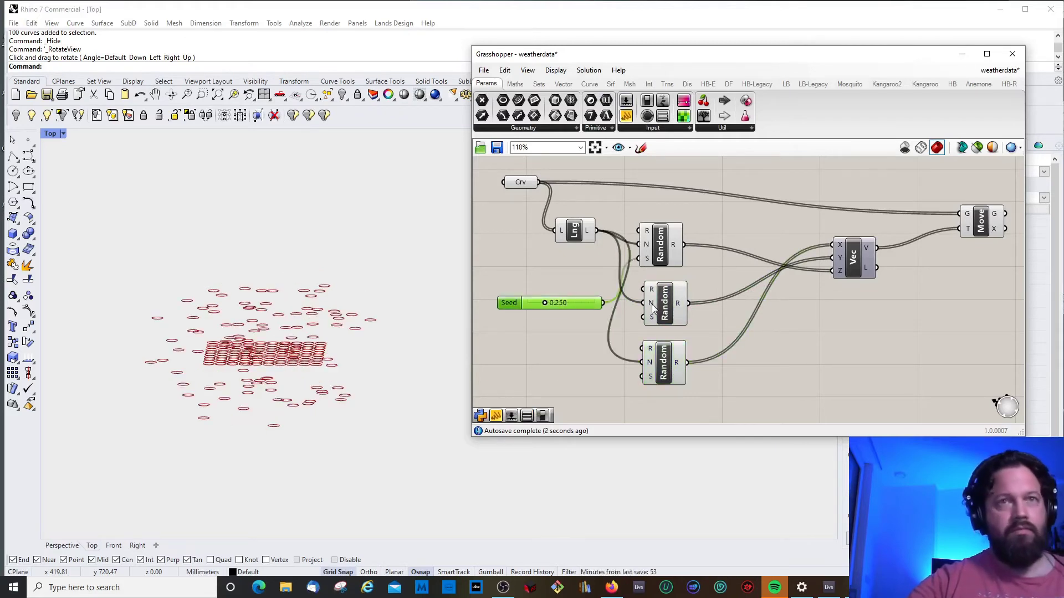
key(ctrl+v)
click(572, 341)
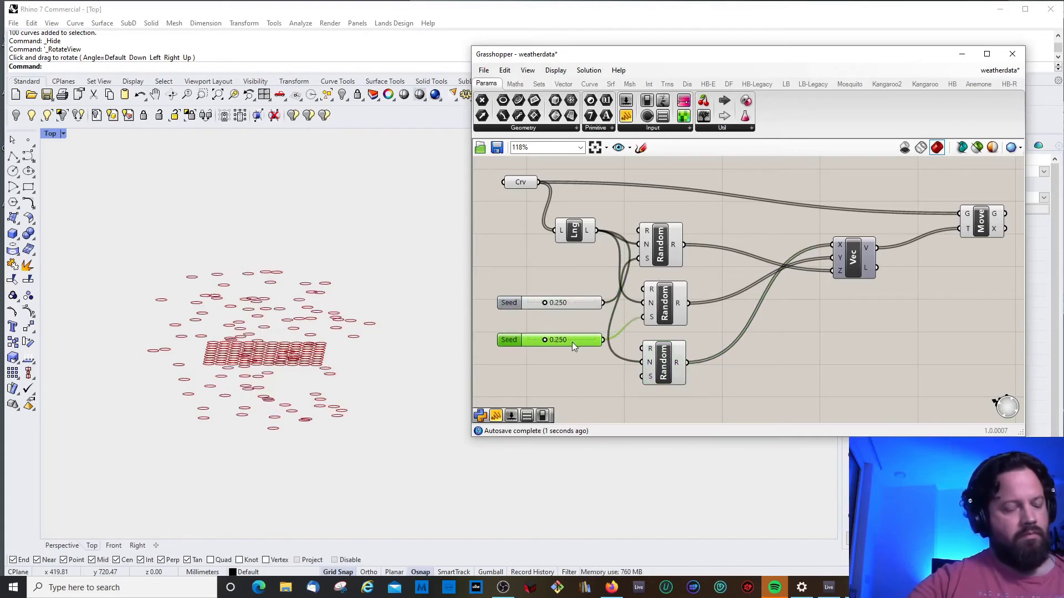
key(ctrl+v)
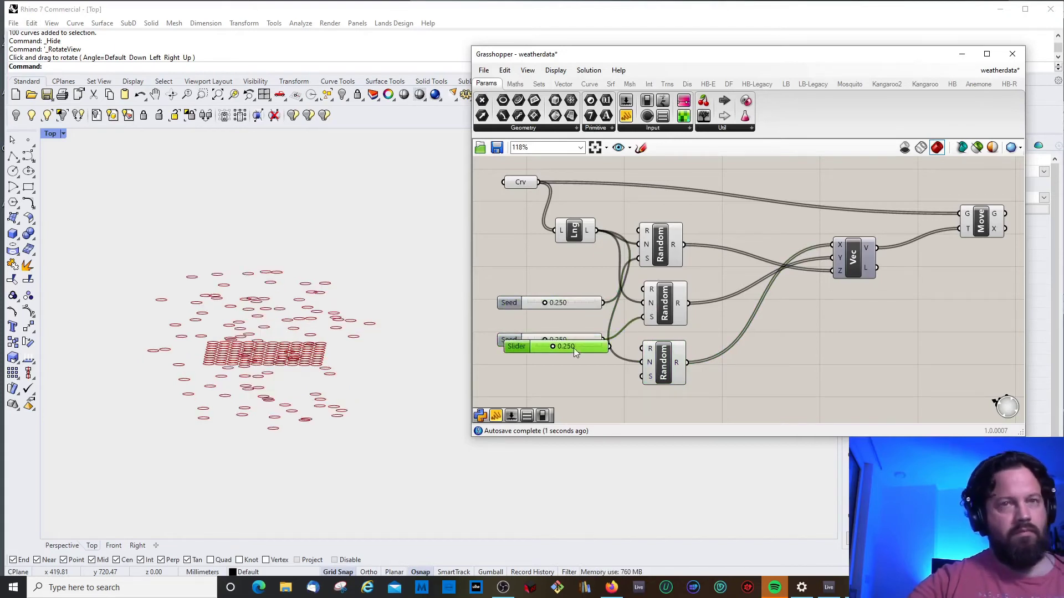
drag(580, 348, 642, 377)
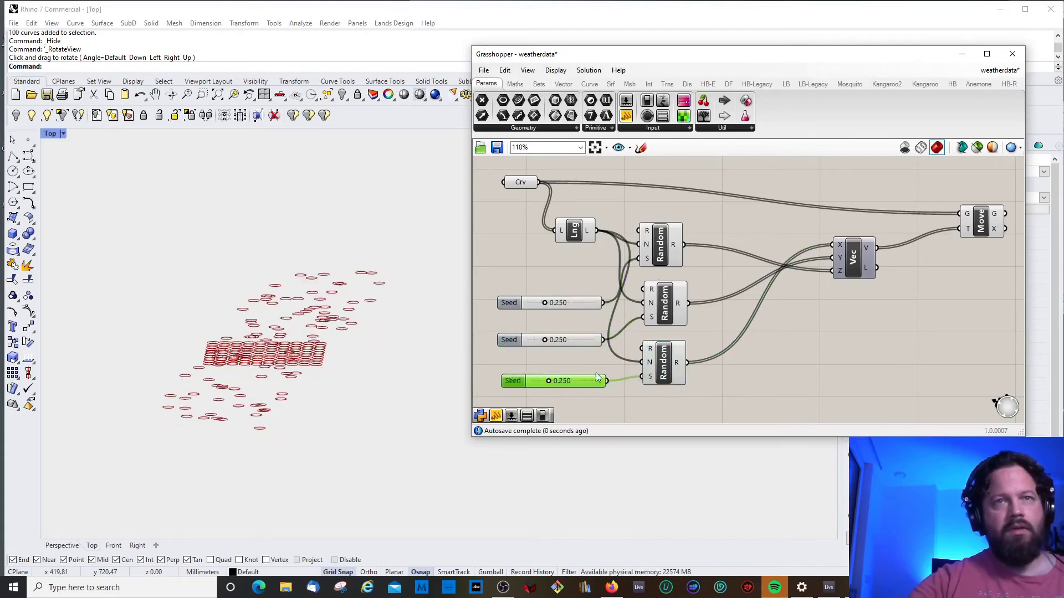
Step: Set the second Random component's seed slider to 0.597 and the first one's to 0.762
drag(558, 342, 567, 343)
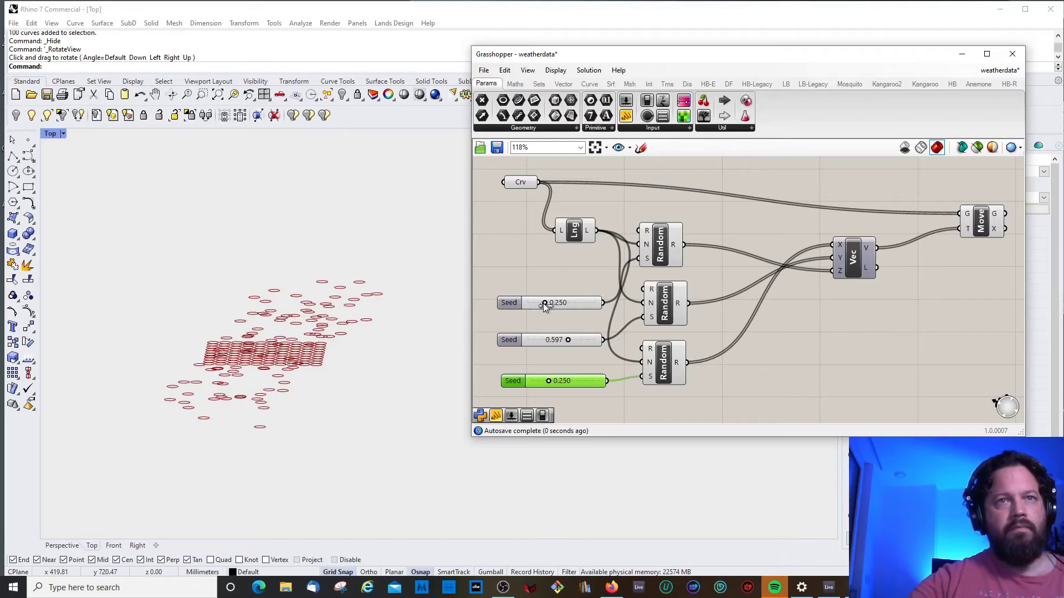
drag(543, 303, 577, 304)
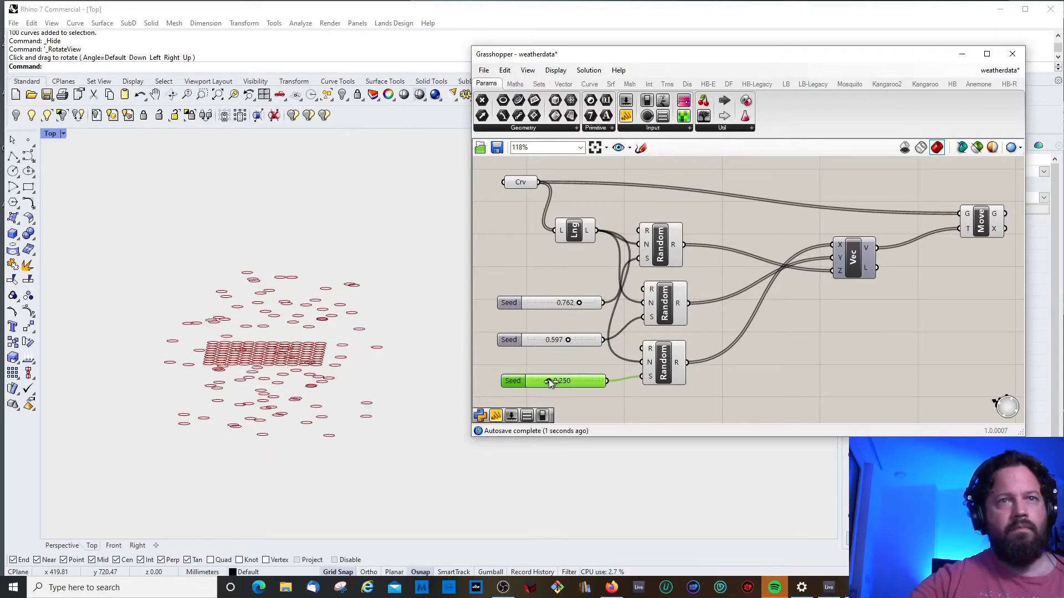
mouse_move(550, 382)
mouse_down()
mouse_move(577, 380)
mouse_move(539, 372)
mouse_move(576, 382)
mouse_move(552, 379)
mouse_up()
Step: Change the first Random component's seed slider to integer values with a maximum of 100 and set it to 30
double_click(517, 302)
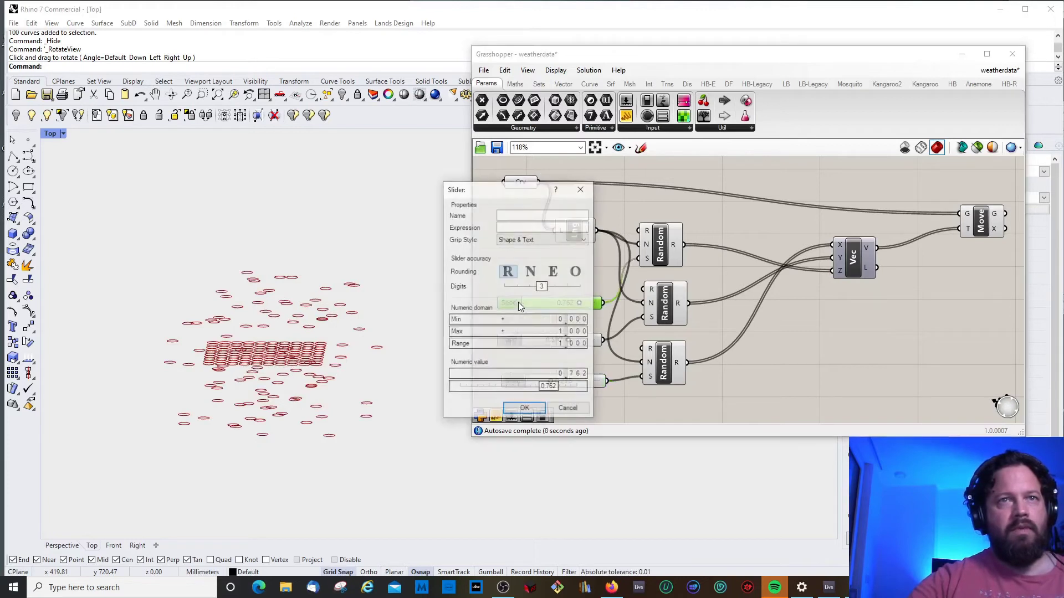
click(531, 273)
click(549, 332)
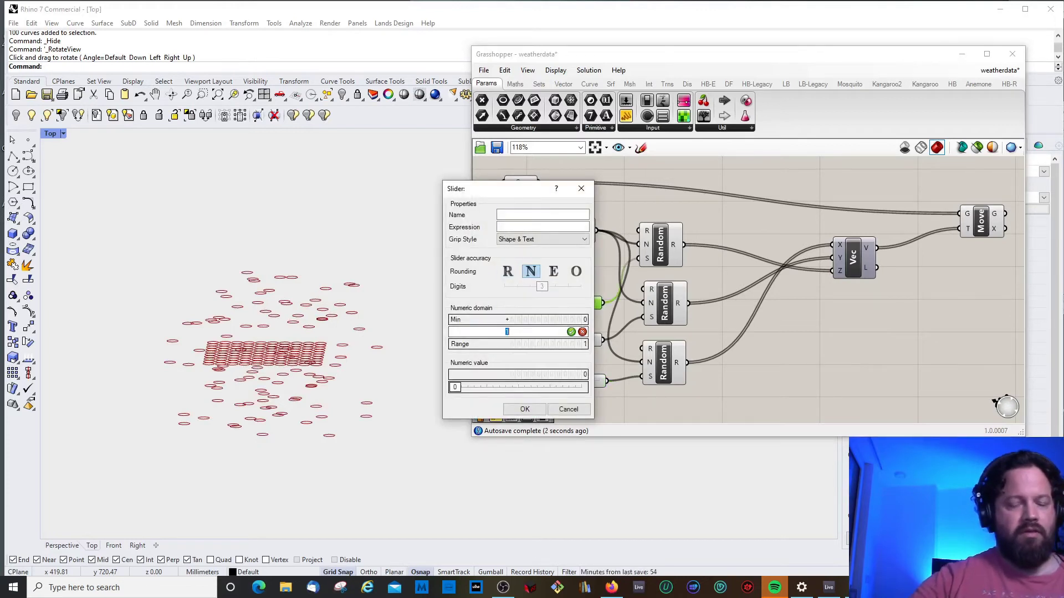
text(100)
key(Return)
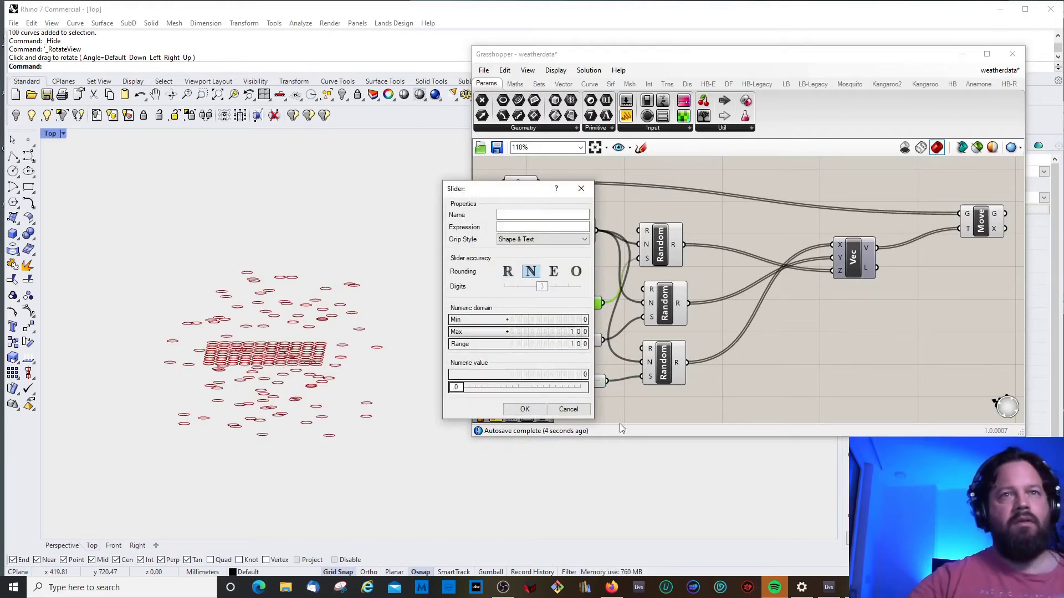
click(524, 409)
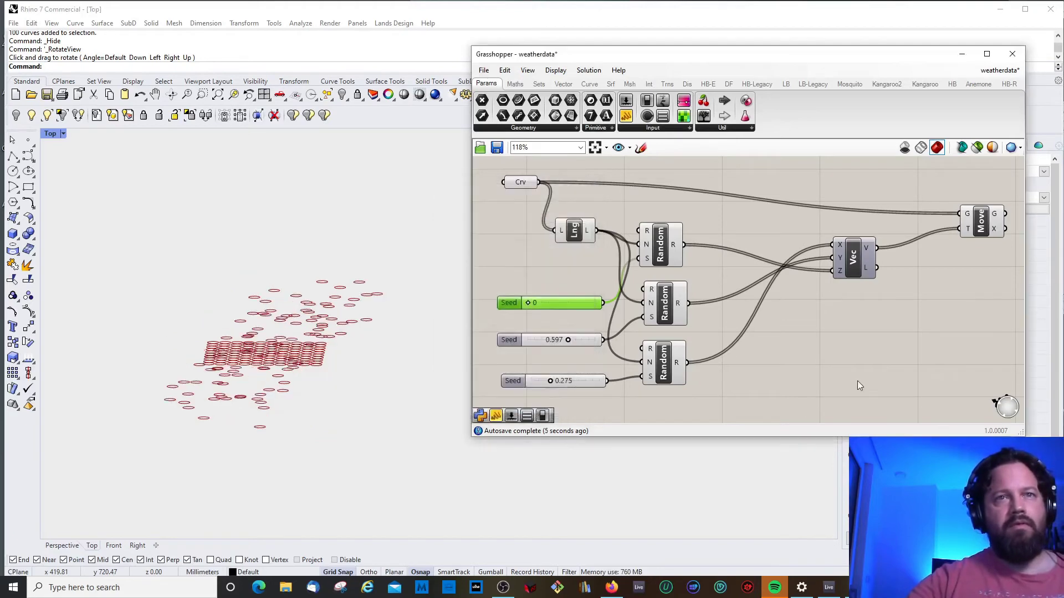
drag(528, 301, 547, 304)
click(553, 314)
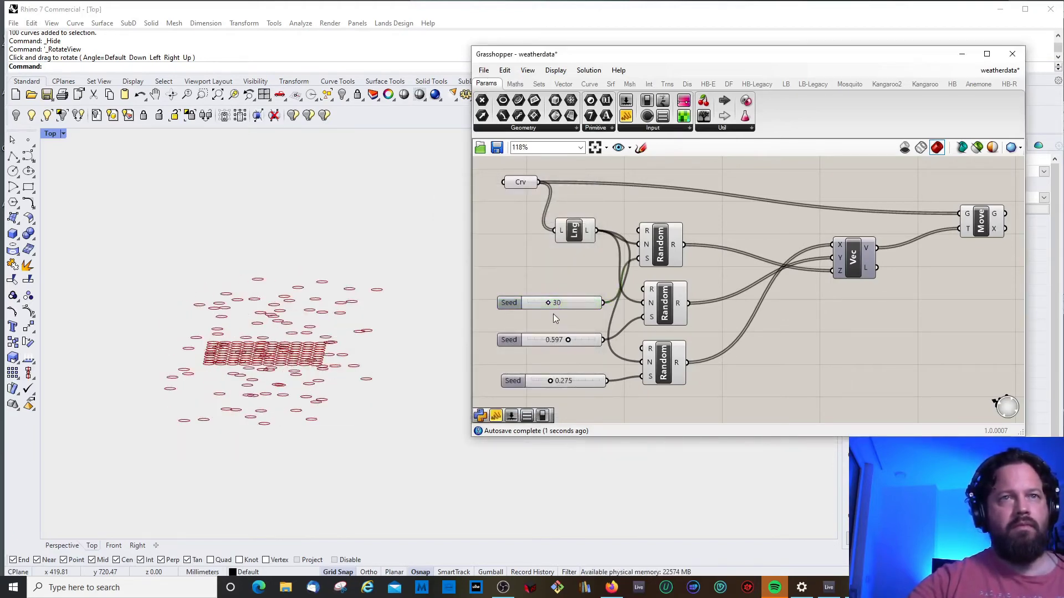
click(557, 305)
key(Delete)
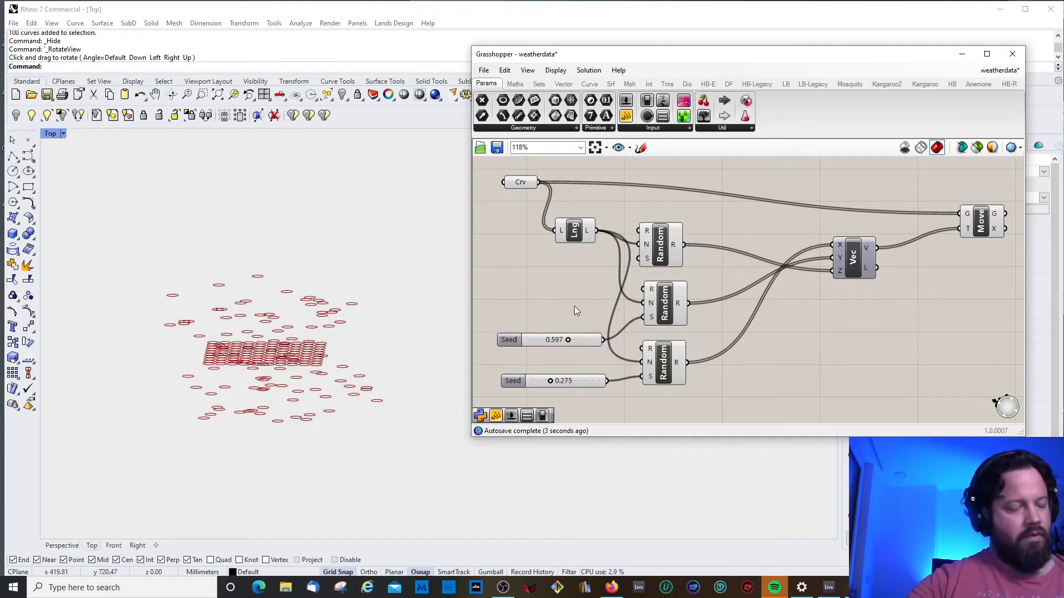
key(ctrl+z)
click(562, 318)
Step: Delete the seed sliders of the second and third Random components
click(566, 303)
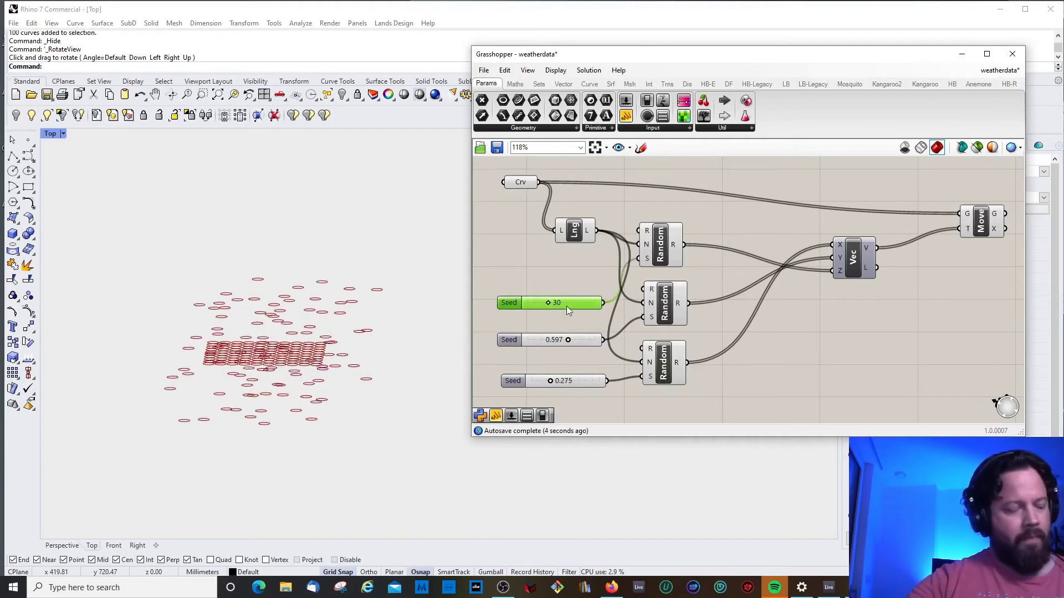
click(557, 339)
key(Delete)
click(557, 380)
key(Delete)
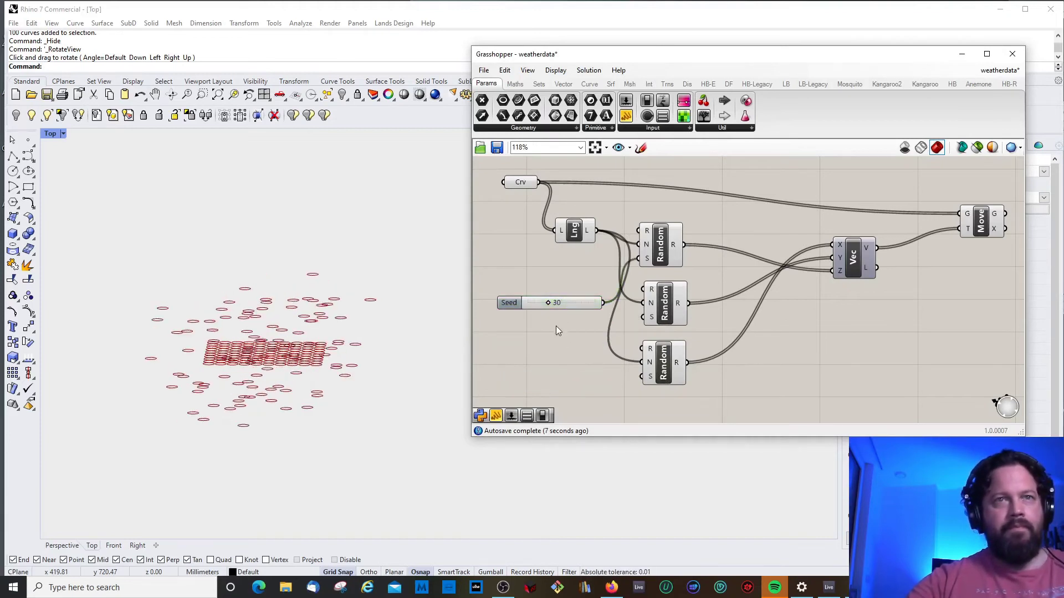
click(555, 305)
key(Delete)
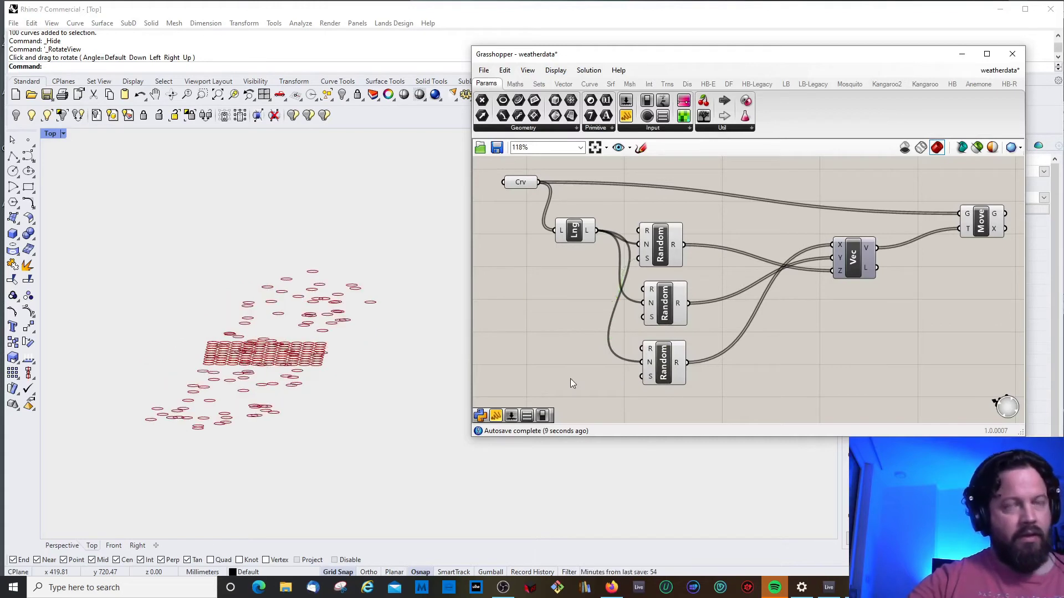
key(ctrl+z)
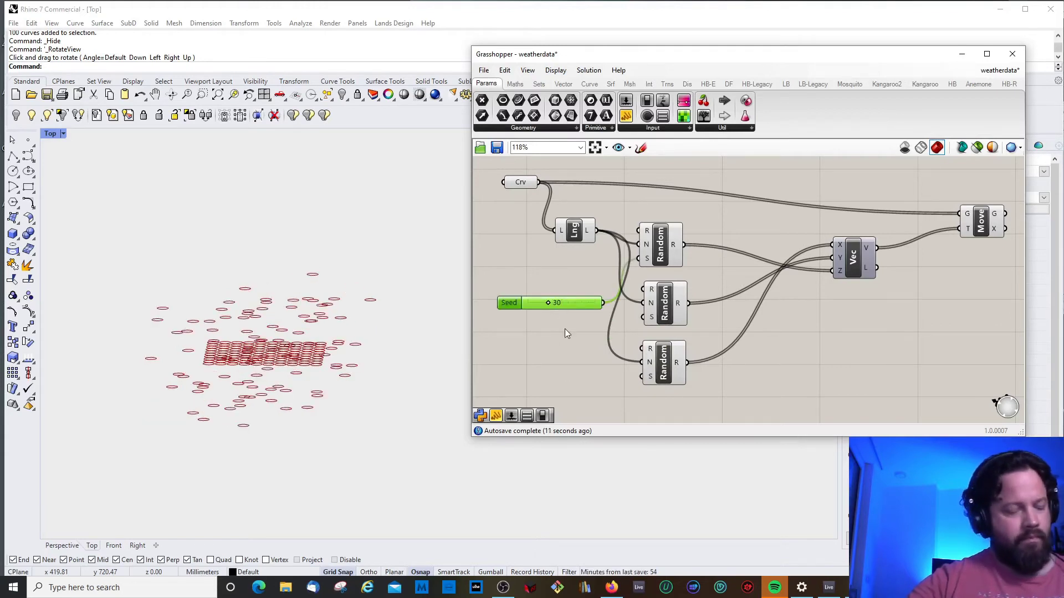
Step: Paste two copies of the integer slider as seeds for the second and third Random components, set to 73 and 56
key(ctrl+v)
key(ctrl+v)
drag(608, 316, 643, 317)
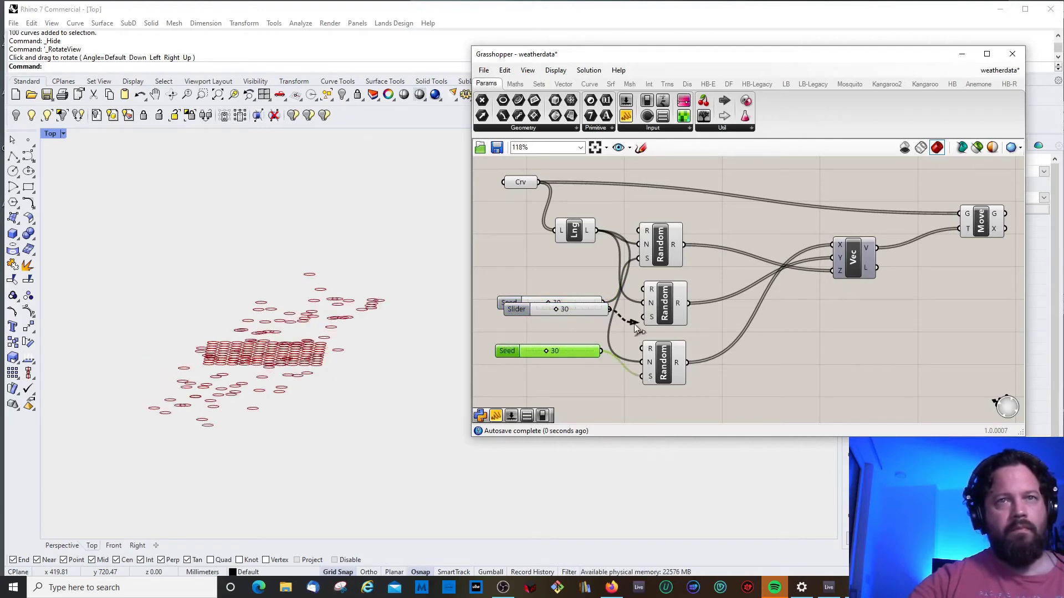
drag(566, 311, 563, 354)
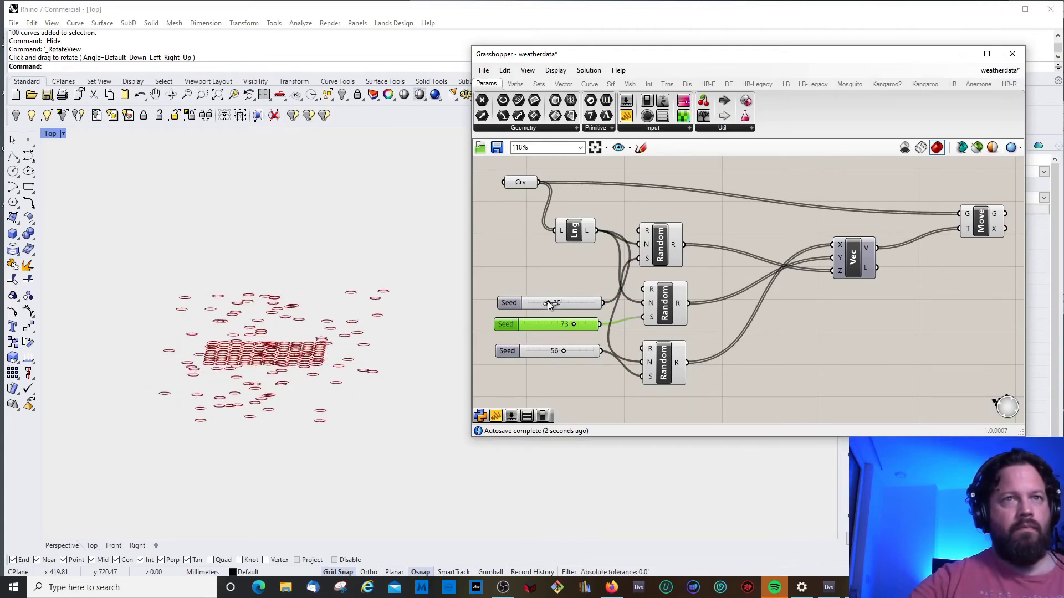
drag(549, 305, 553, 303)
right_drag(430, 349, 346, 260)
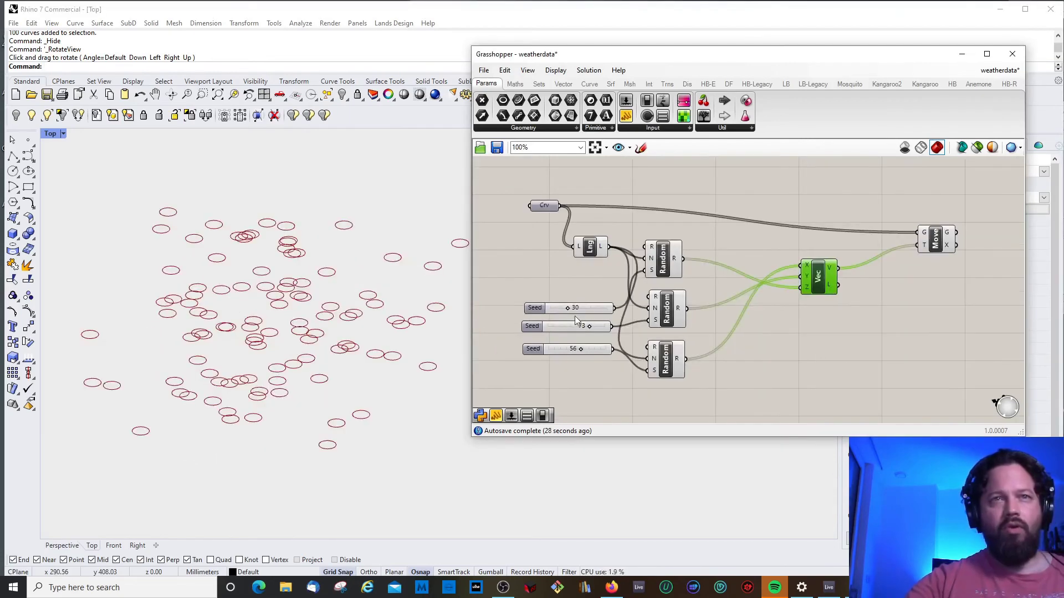
Step: Delete all three seed sliders
click(583, 310)
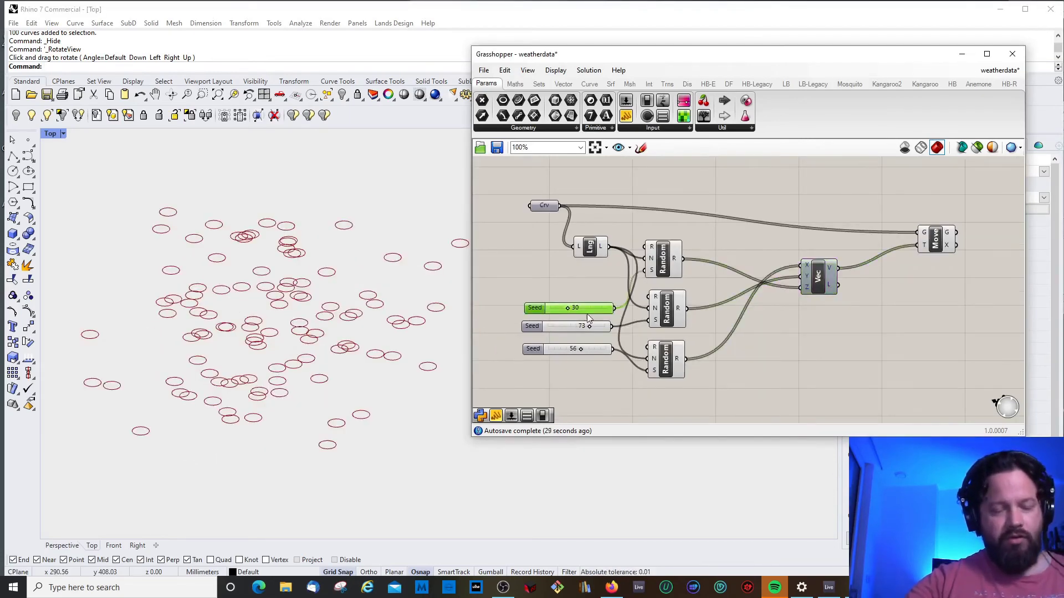
shift+click(590, 351)
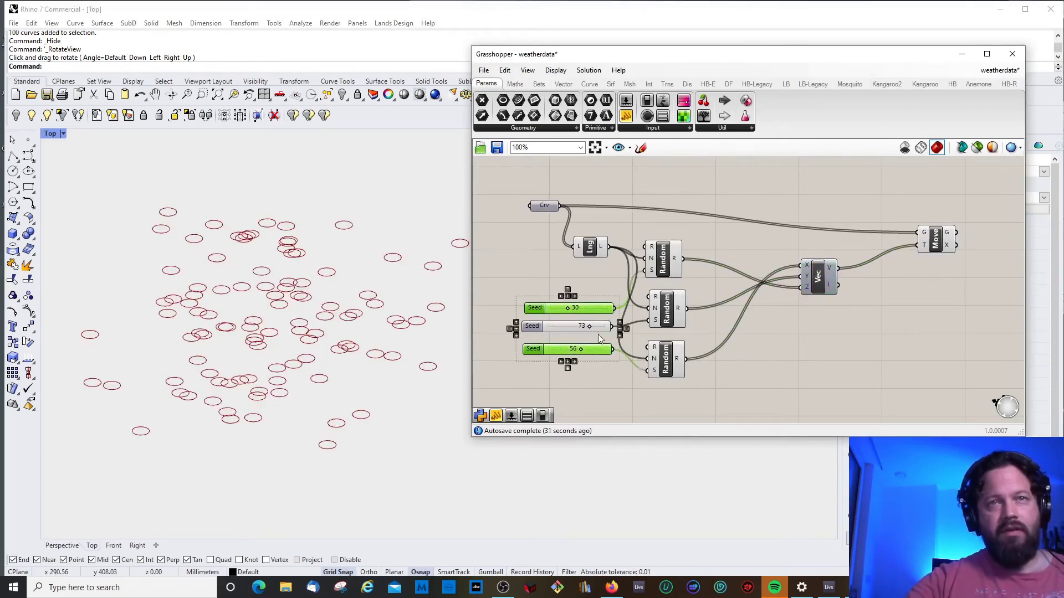
shift+click(600, 328)
key(Delete)
Step: Delete the two lower Random components, keeping only the one that feeds the vector's Z input
click(667, 308)
key(Delete)
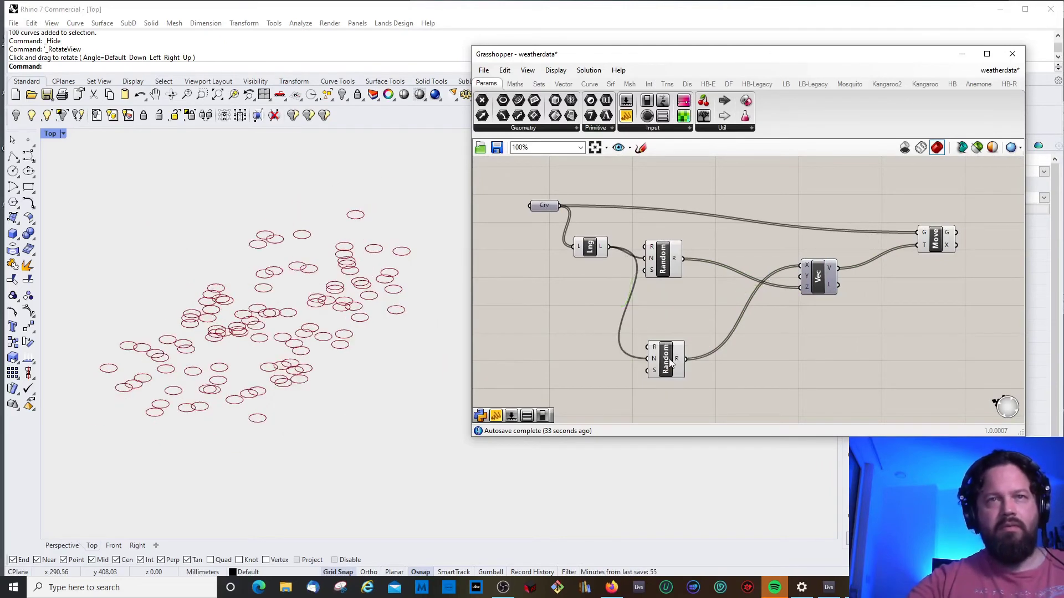
click(665, 356)
key(Delete)
click(654, 270)
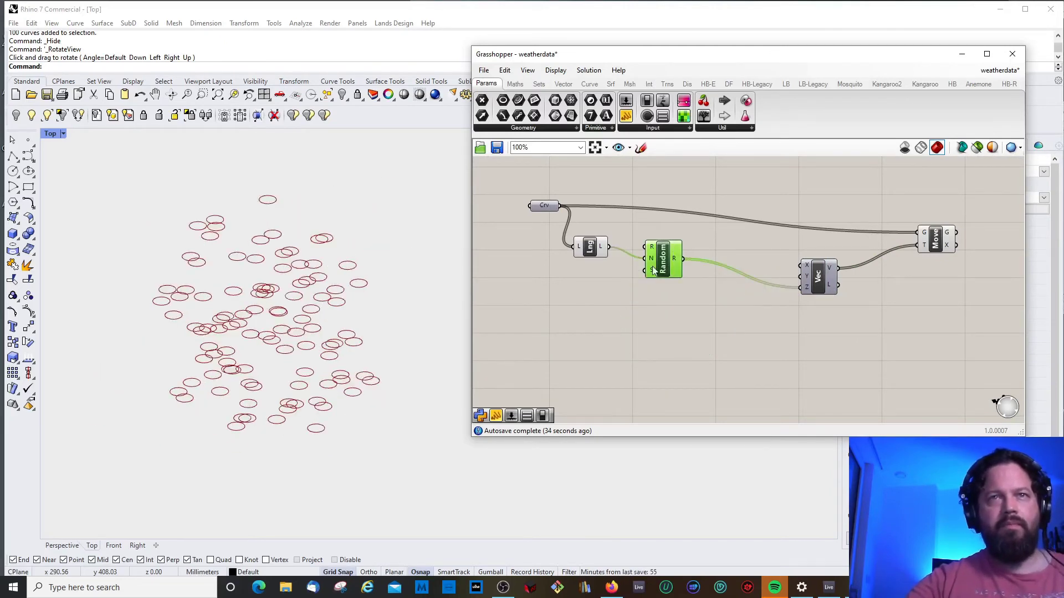
Step: Add a Jitter component below Random and connect Random's output to its list input
click(515, 84)
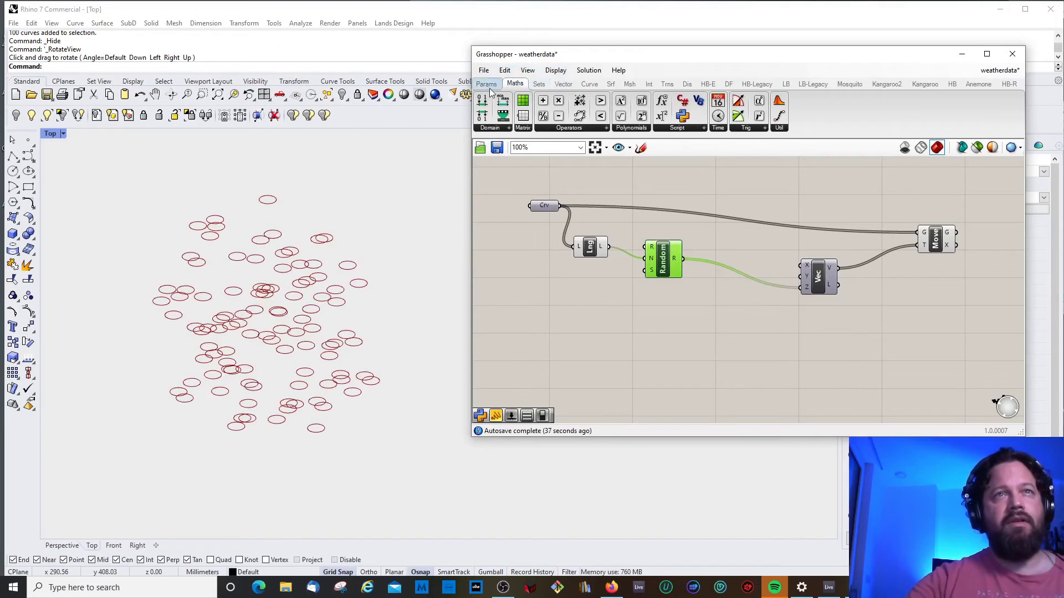
click(538, 83)
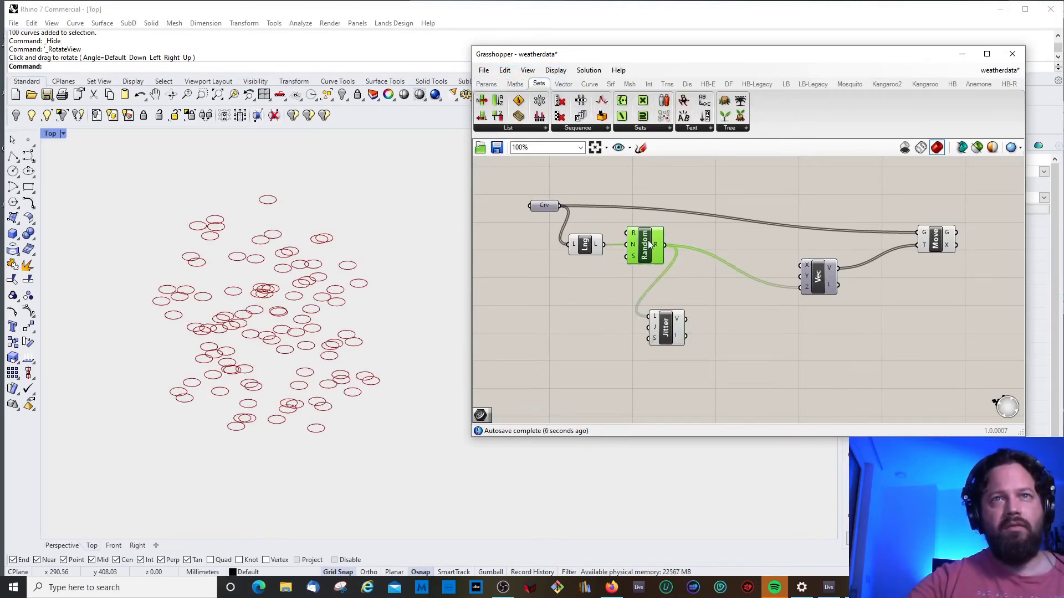
drag(650, 259, 648, 254)
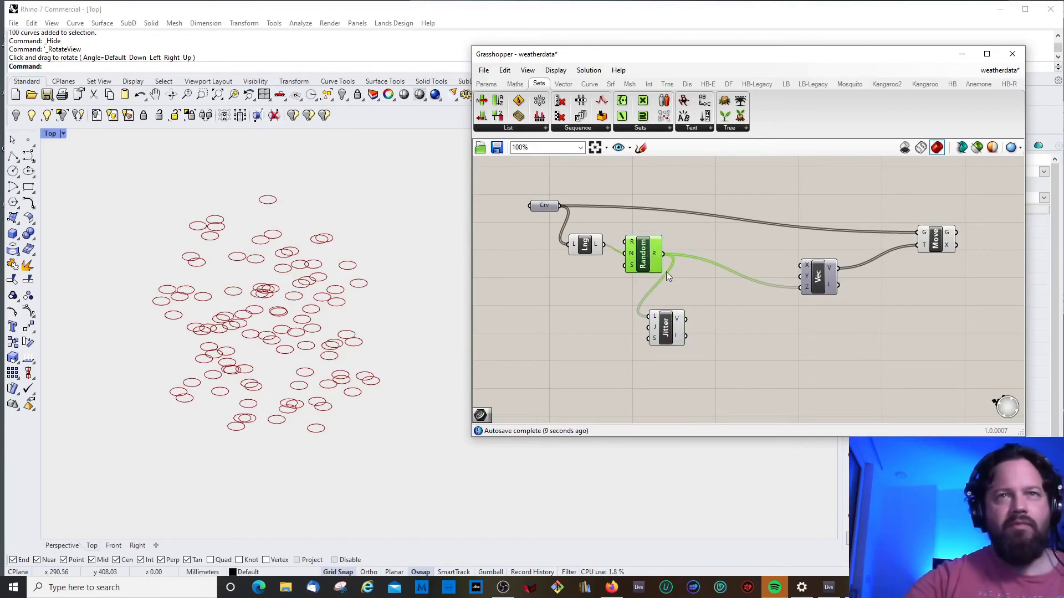
mouse_move(655, 255)
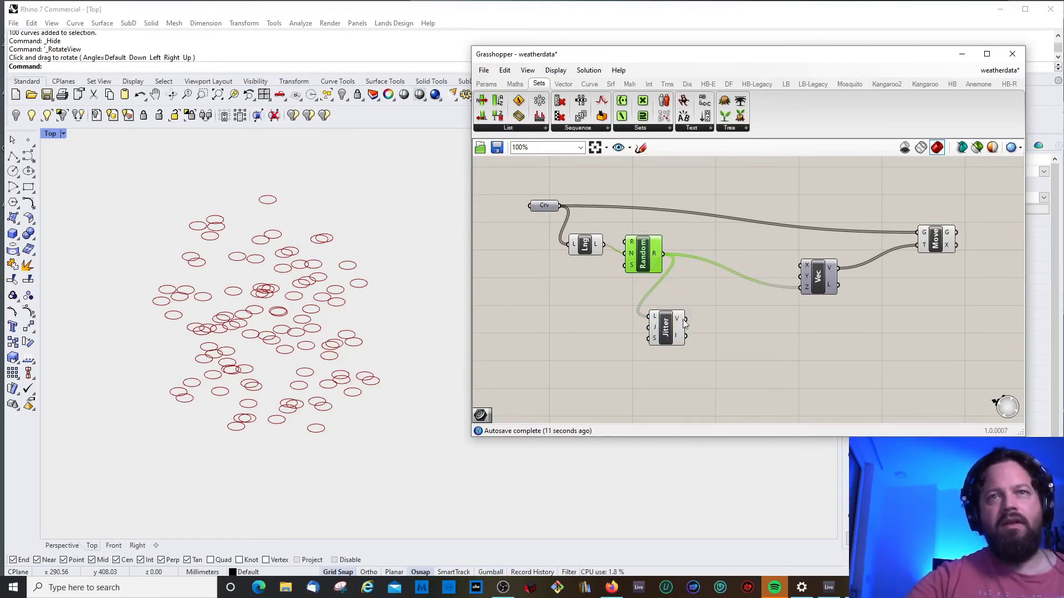
Step: Connect Jitter's values to the vector's Y input and chain a copy of Jitter from it into the X input
click(666, 331)
drag(667, 331, 756, 354)
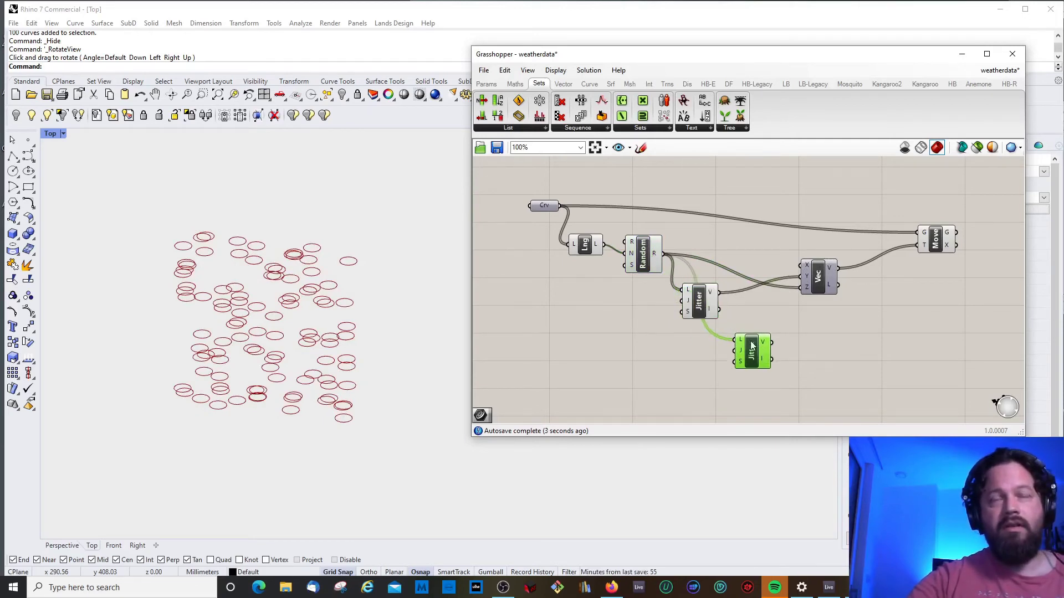
drag(720, 292, 846, 286)
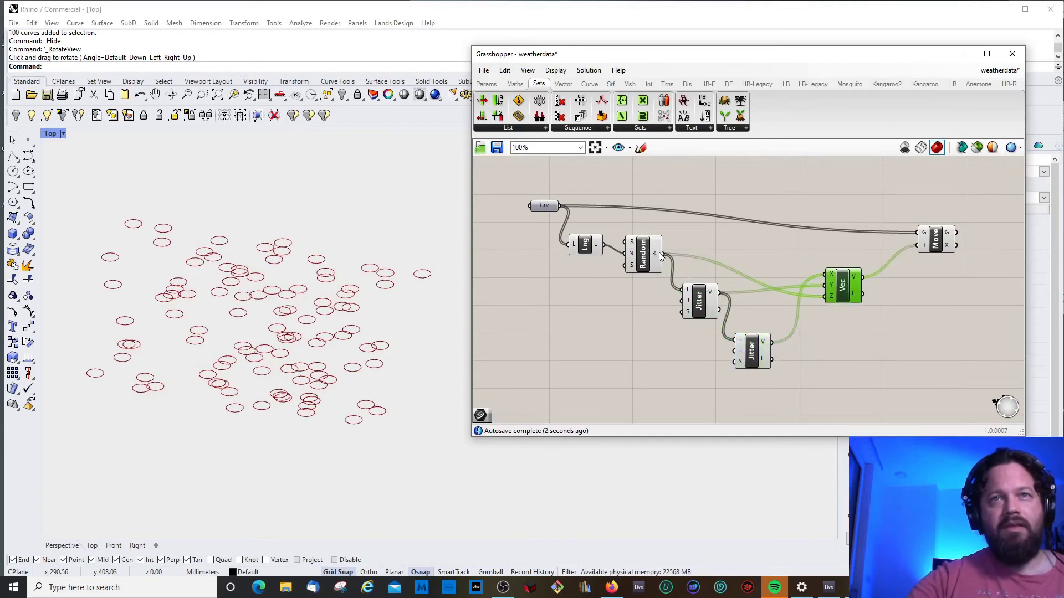
Step: Feed the vector's X input from Random instead, disconnect its Z input and delete the second Jitter component
drag(660, 256, 825, 276)
drag(719, 299, 833, 287)
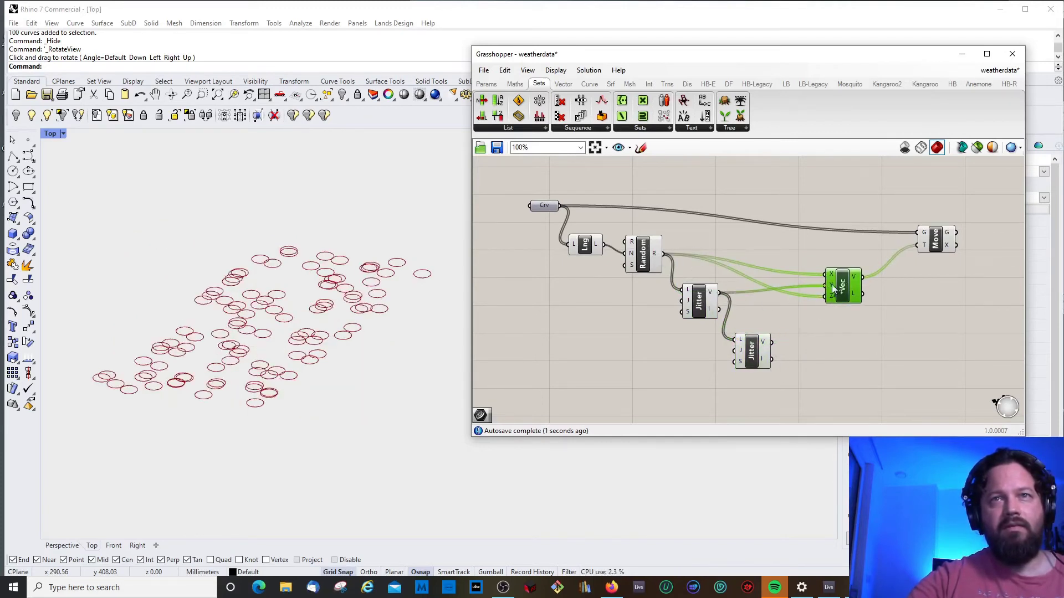
click(779, 342)
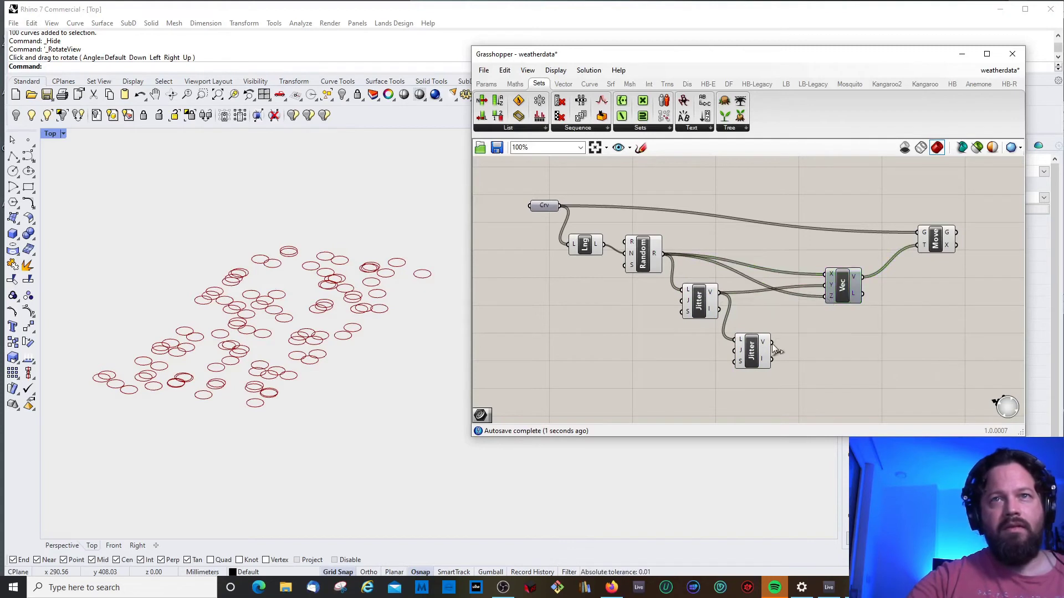
drag(744, 358, 748, 350)
key(Delete)
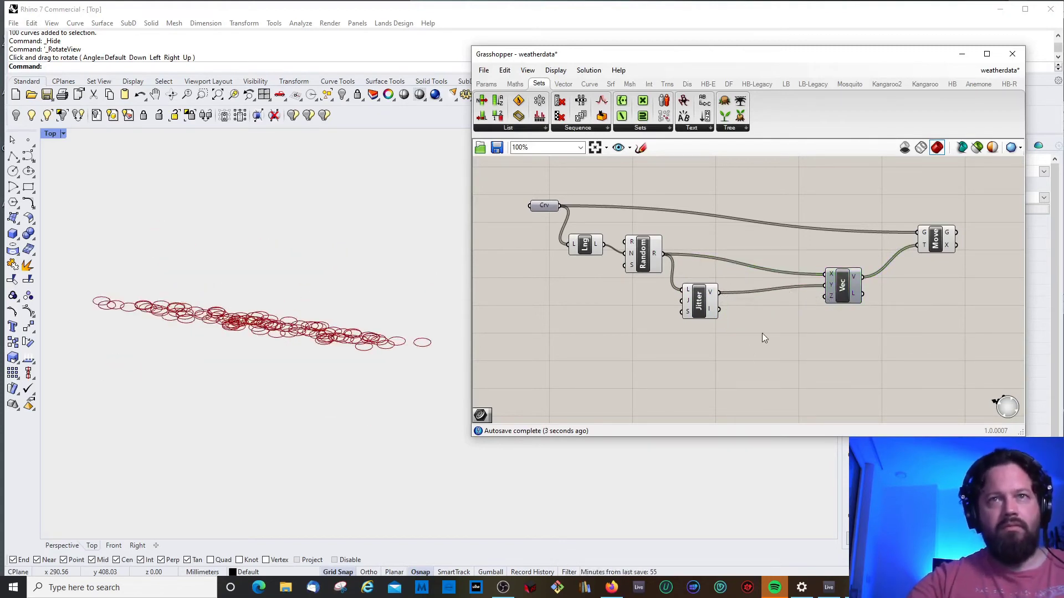
Step: Place a number slider beside the Jitter component and configure it for integer values with a maximum of 100
drag(687, 300, 696, 301)
scroll(619, 114, up, 2)
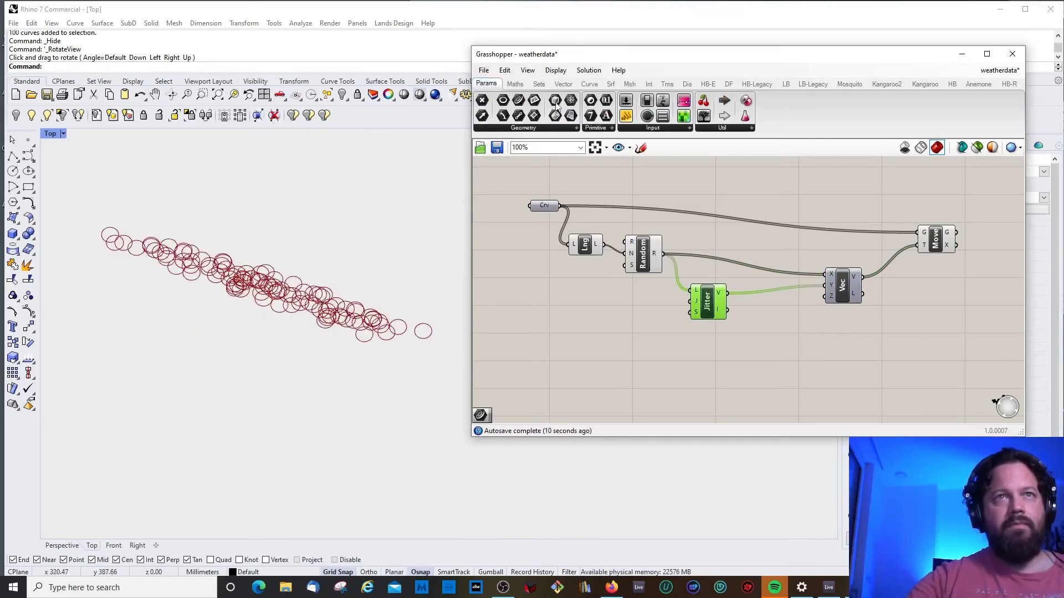
drag(617, 306, 598, 323)
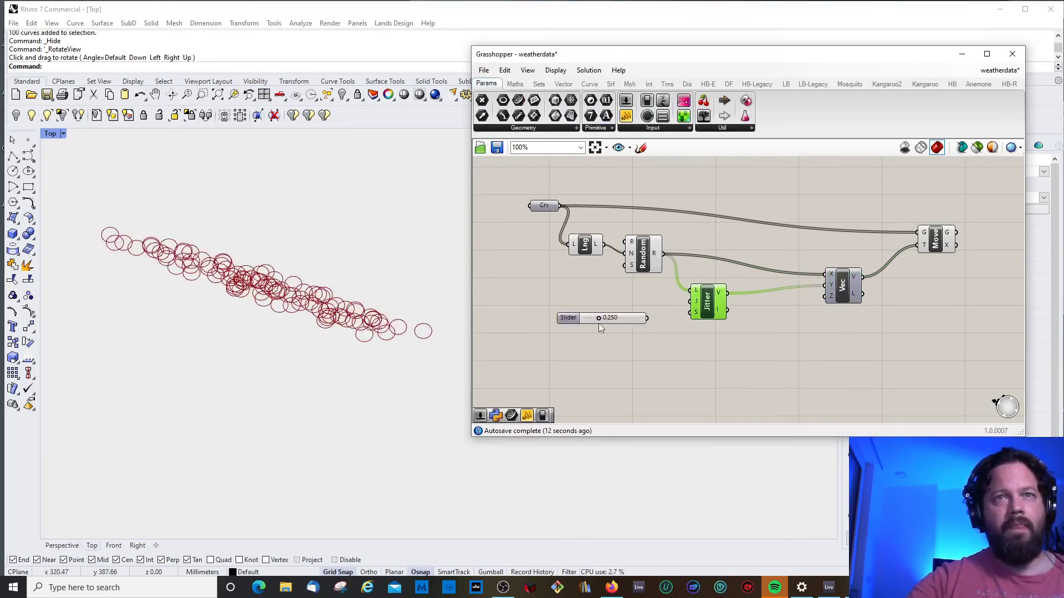
double_click(571, 320)
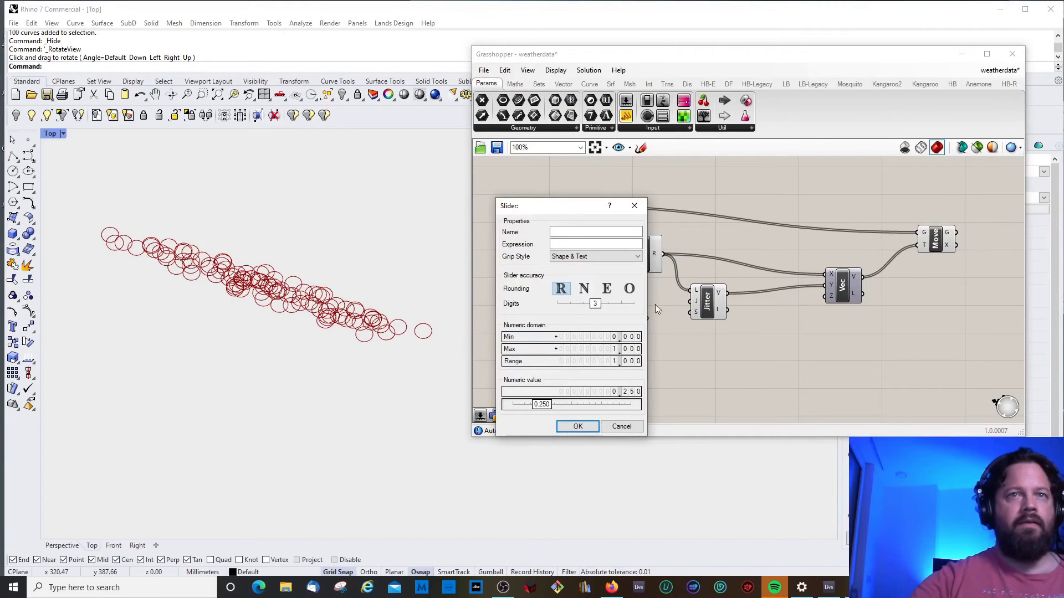
click(583, 289)
double_click(596, 348)
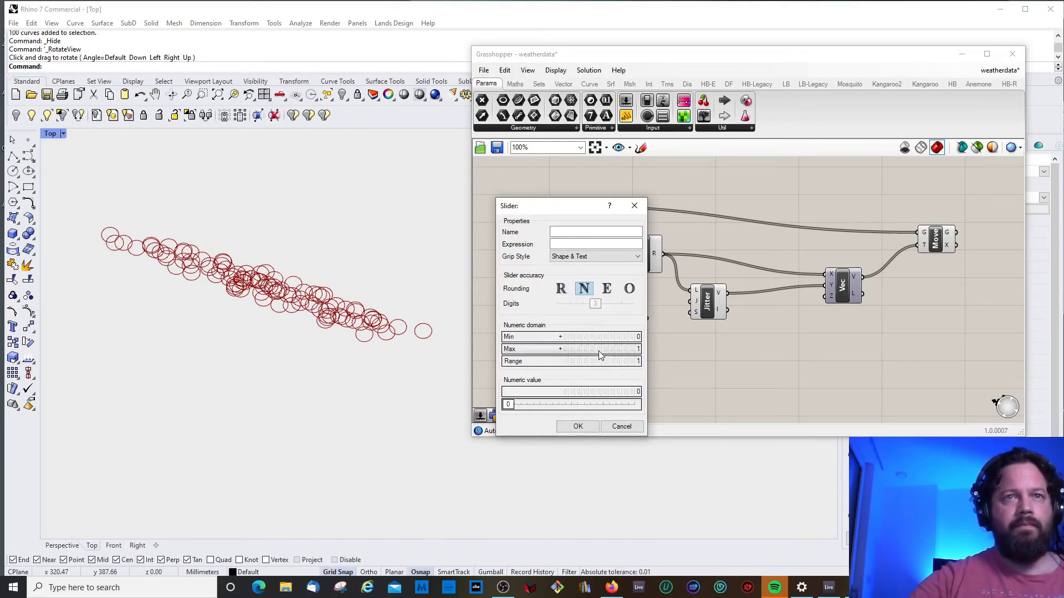
text(100)
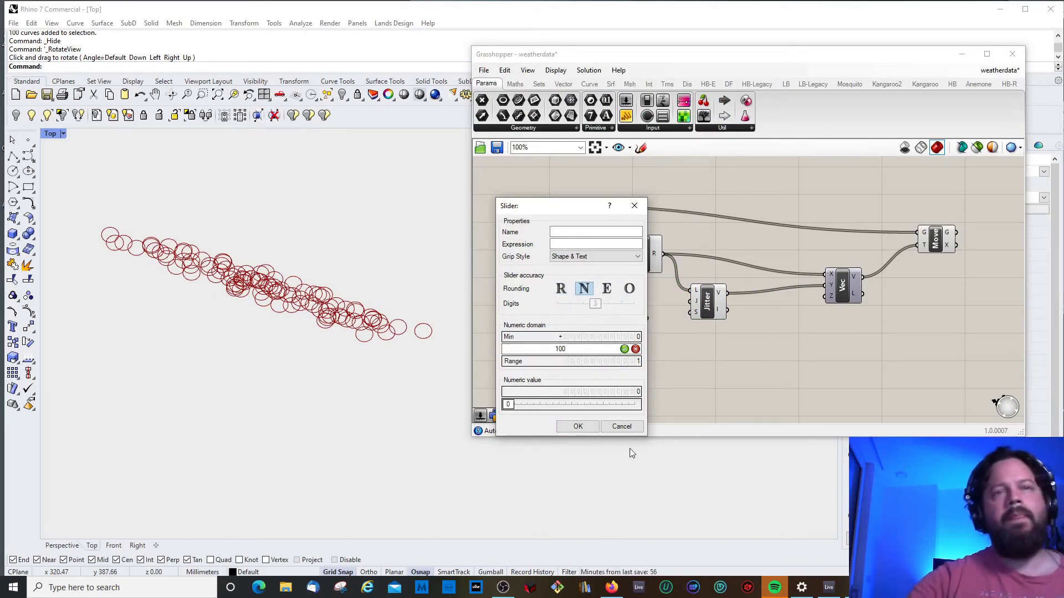
click(578, 426)
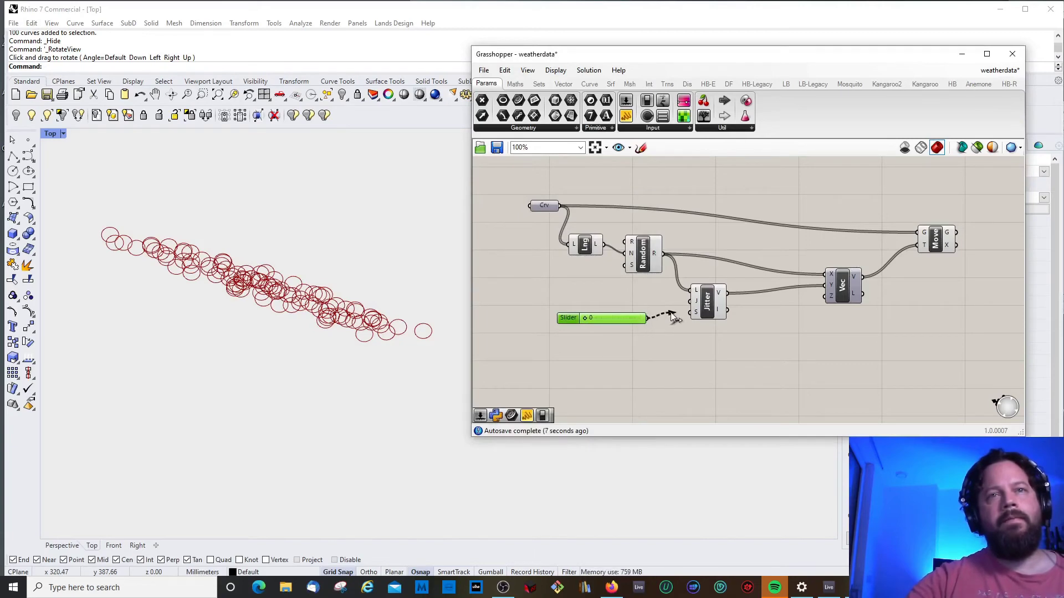
Step: Connect the integer slider to Jitter's seed input and raise its value to vary the scatter of the circles
drag(672, 315, 669, 317)
drag(584, 319, 605, 318)
ctrl+shift+right_drag(310, 266, 327, 378)
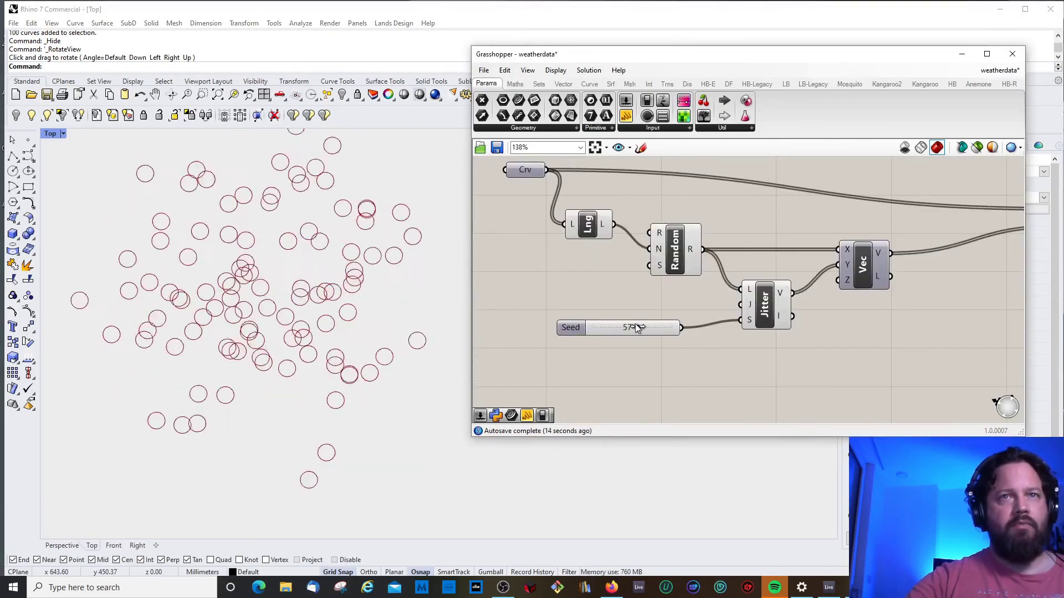
drag(637, 327, 644, 327)
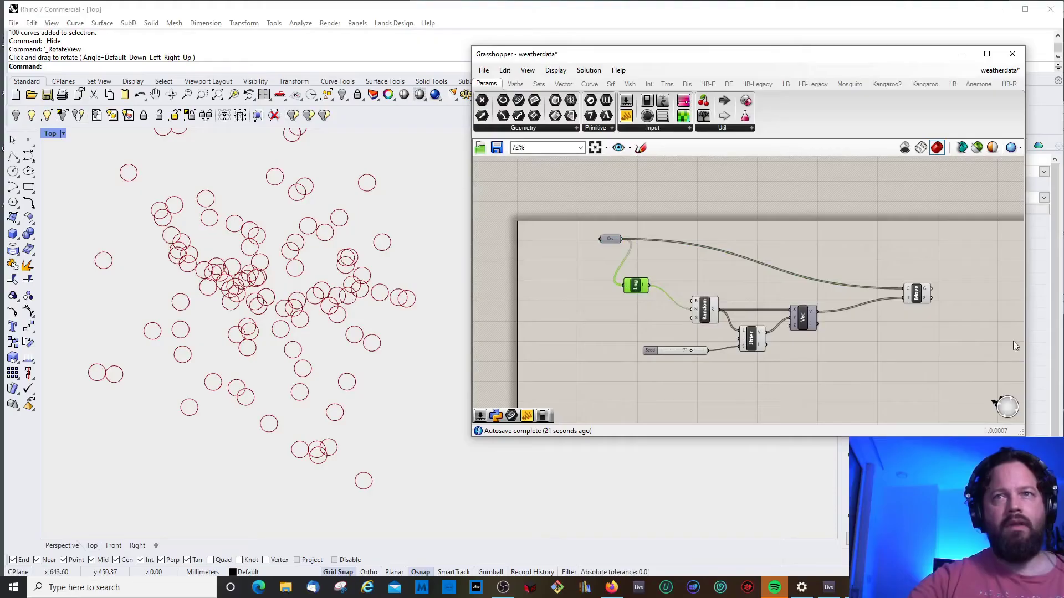
Step: Reposition the Move component higher on the canvas, roughly level with the Curve parameter
drag(917, 301, 907, 258)
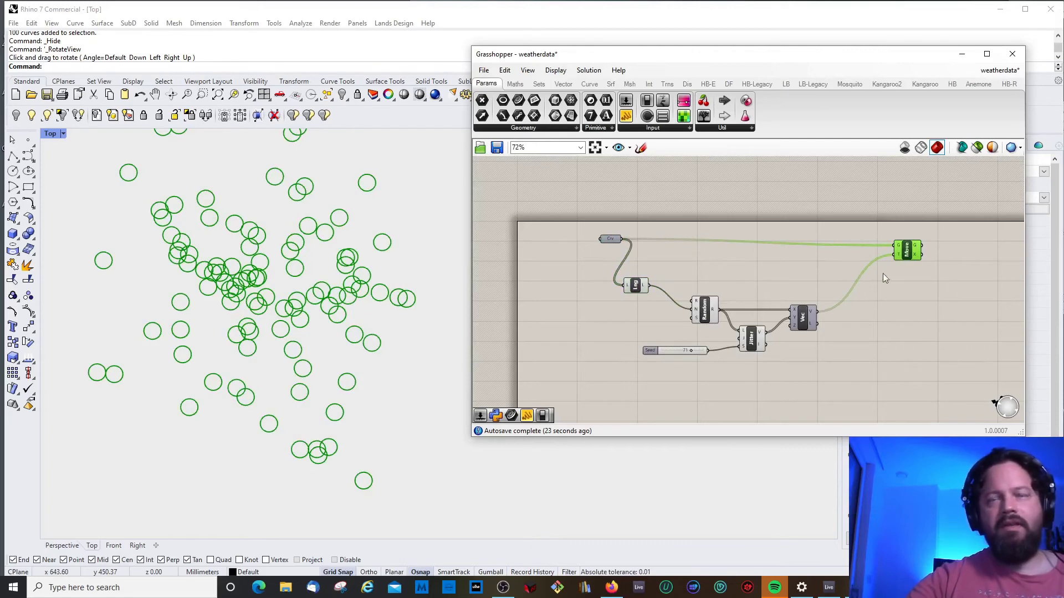
Step: Spread out the components on the canvas, shifting the Curve parameter, List Length and Random to make space before Random
drag(610, 239, 867, 409)
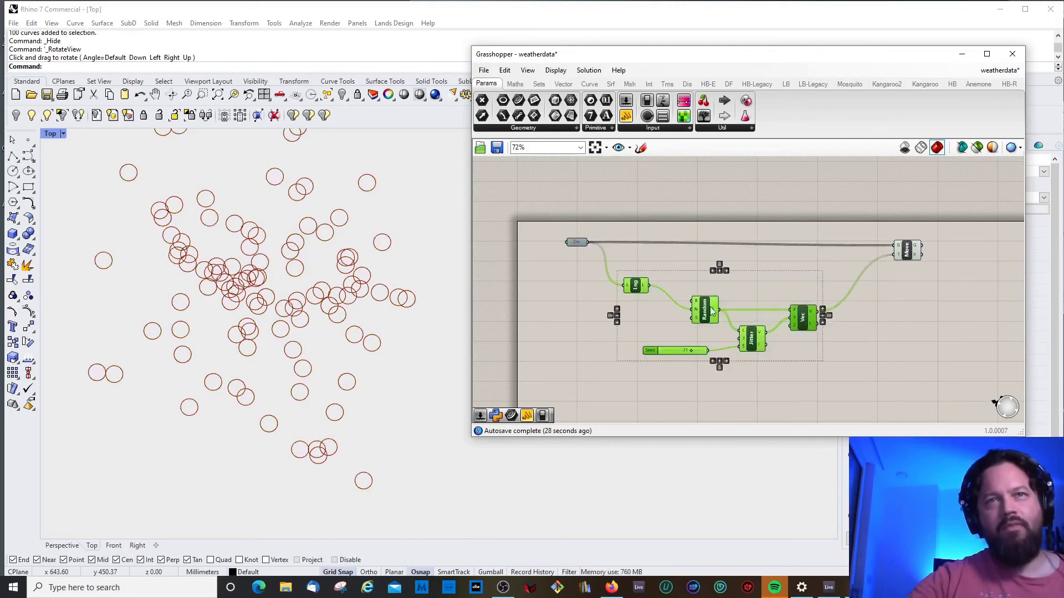
mouse_move(712, 312)
mouse_down()
mouse_move(748, 327)
mouse_move(723, 318)
mouse_up()
click(642, 320)
drag(647, 287, 668, 280)
click(671, 320)
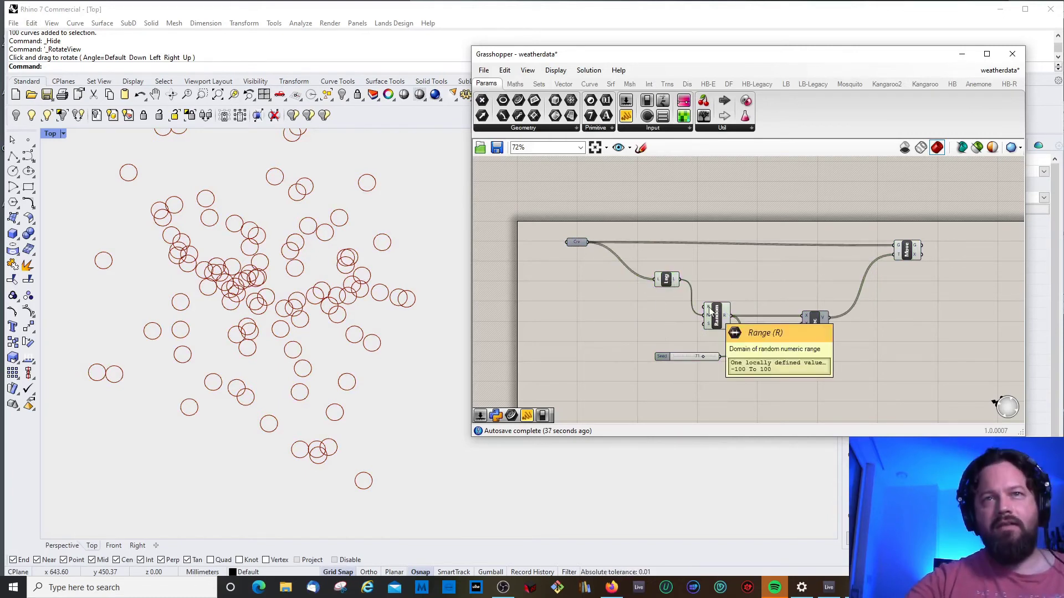
drag(714, 313, 718, 308)
double_click(685, 326)
text(ran)
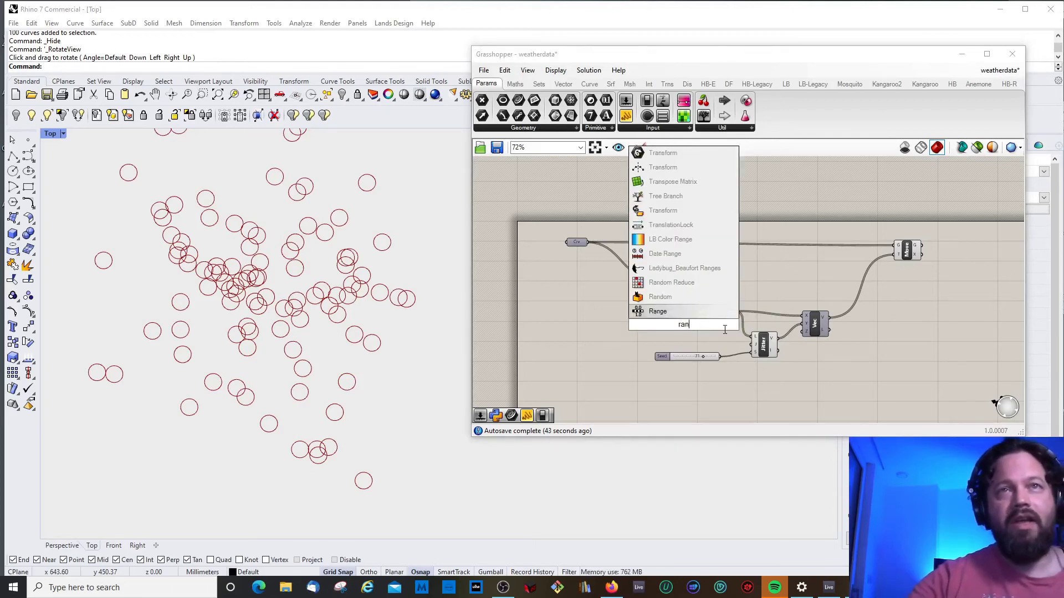
click(681, 312)
click(673, 318)
scroll(665, 317, up, 1)
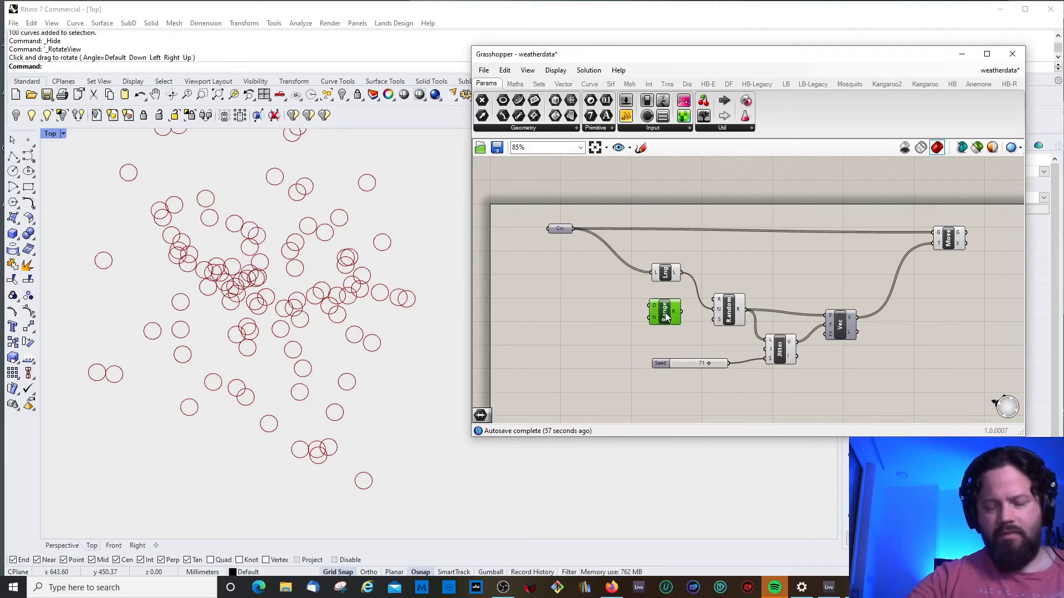
Step: Add a Construct Domain component beside Random and connect its output to Random's range input
double_click(647, 319)
text(dao=)
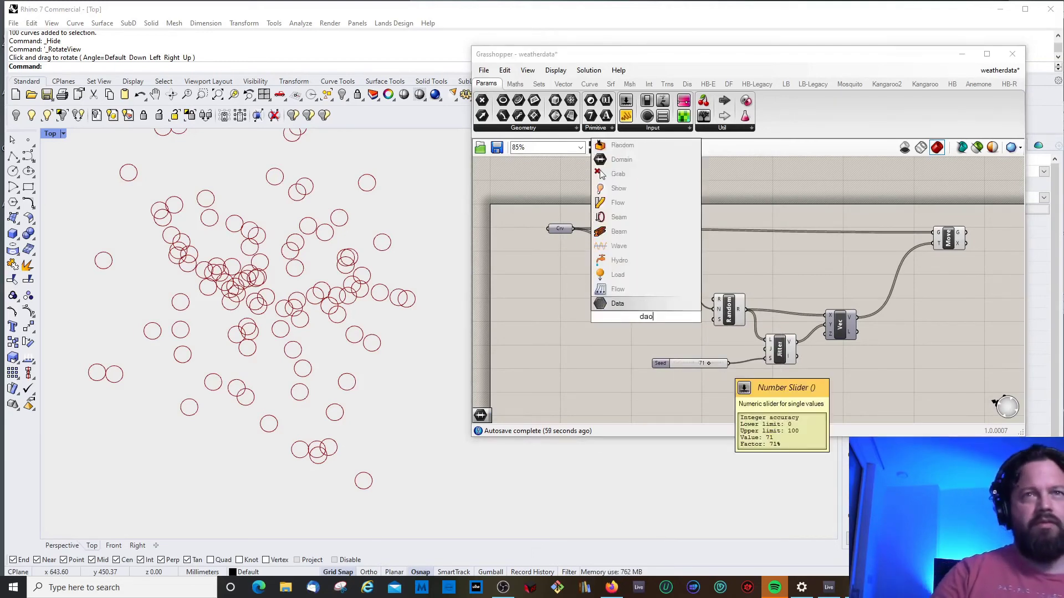
key(BackSpace)
key(BackSpace)
key(BackSpace)
key(BackSpace)
text(d)
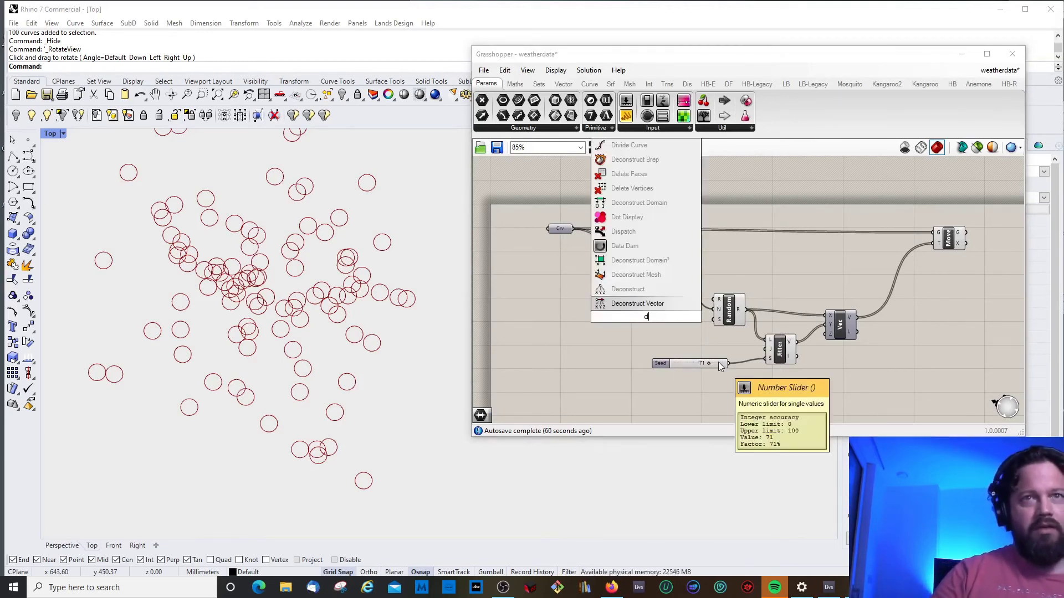
text(omain)
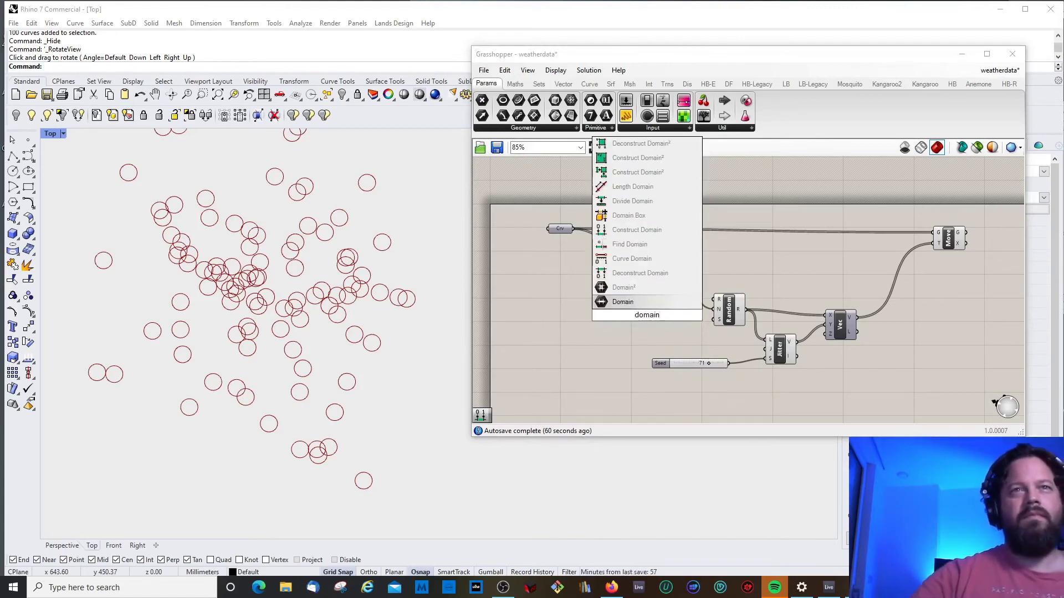
click(627, 230)
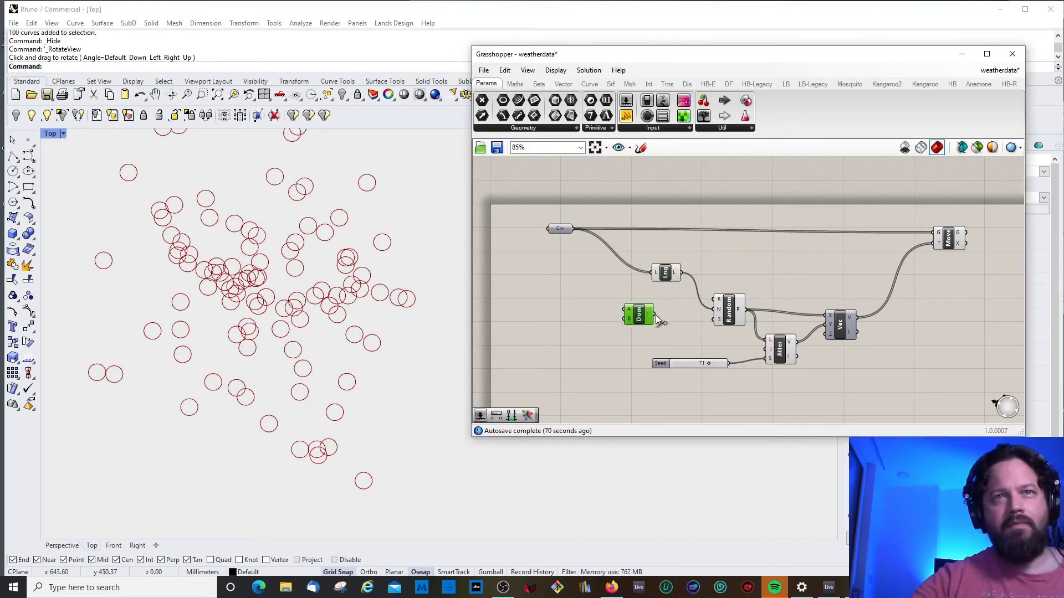
drag(654, 314, 715, 301)
drag(639, 316, 653, 311)
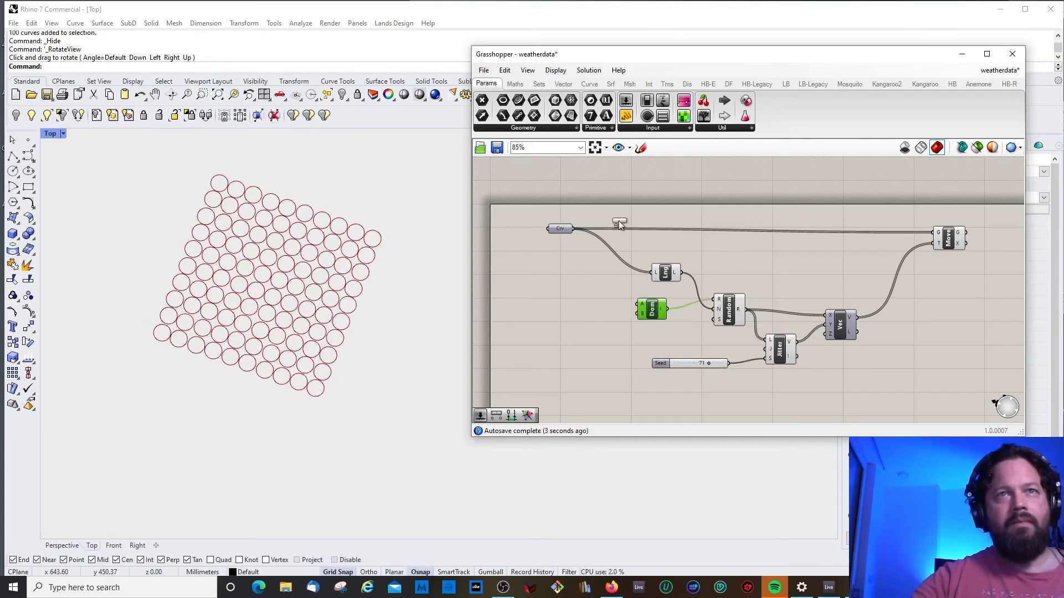
Step: Place a number slider near the Construct Domain component and configure it for integers from -50 to 0
drag(618, 221, 547, 277)
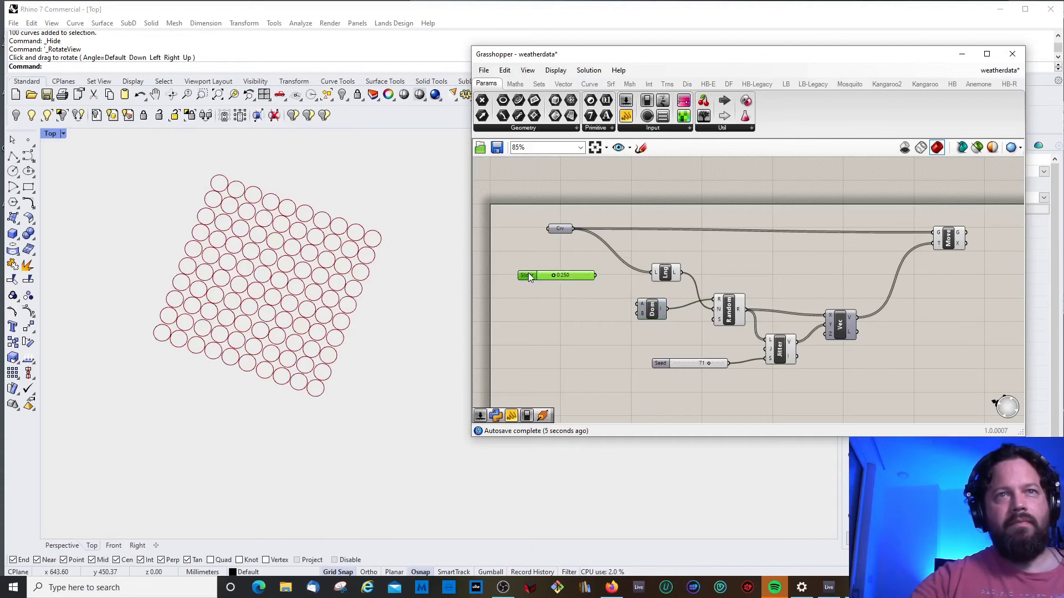
double_click(527, 272)
click(539, 247)
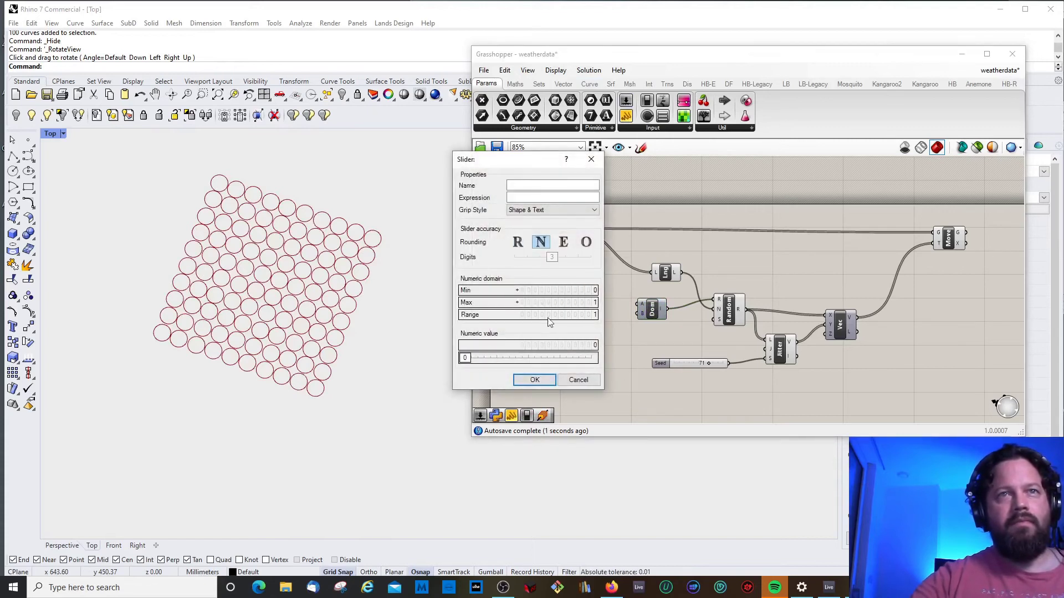
double_click(549, 292)
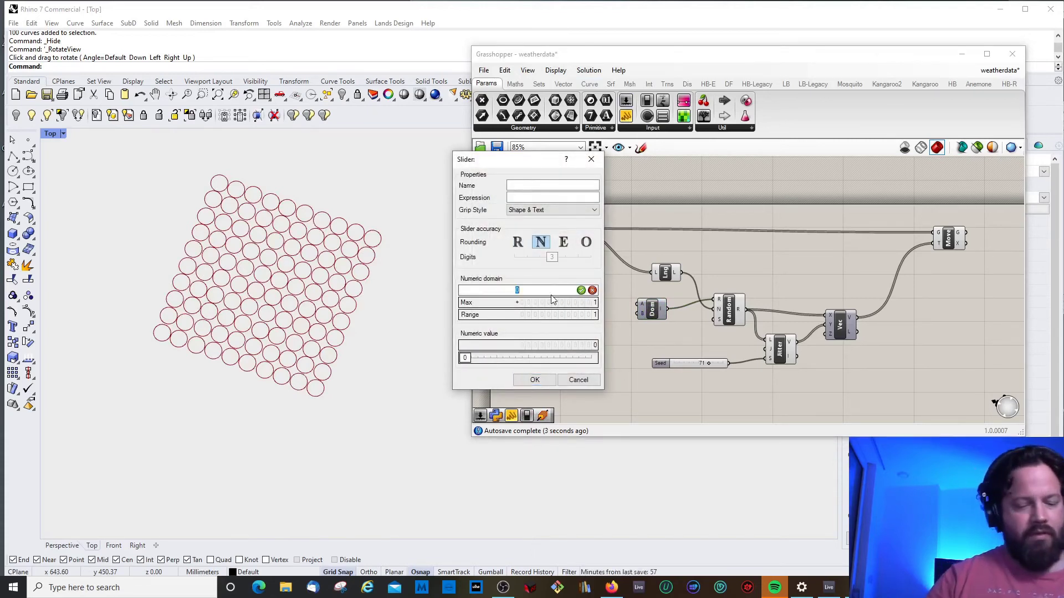
text(-)
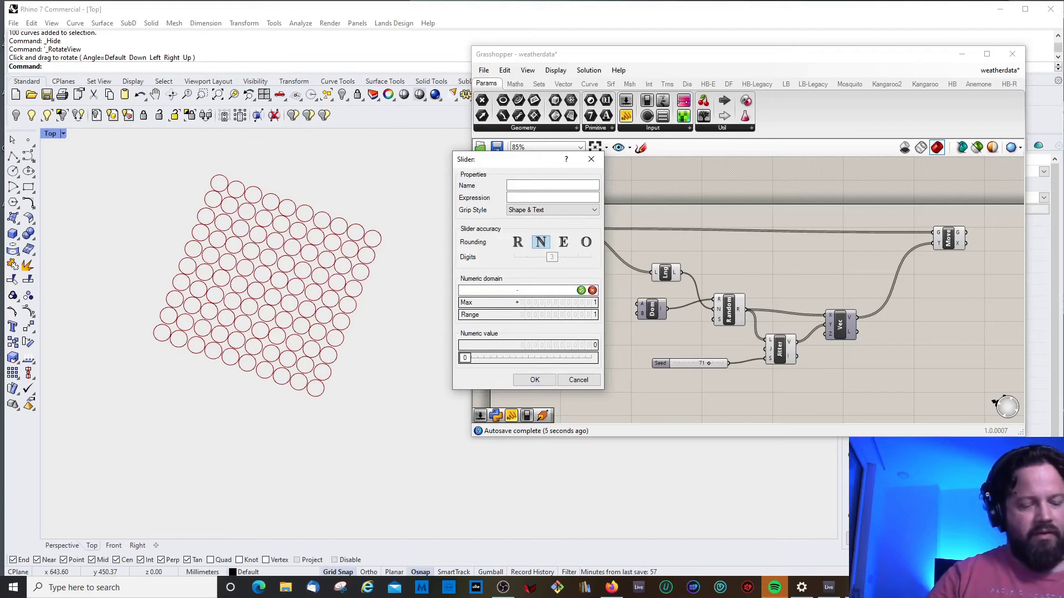
text(50)
key(Return)
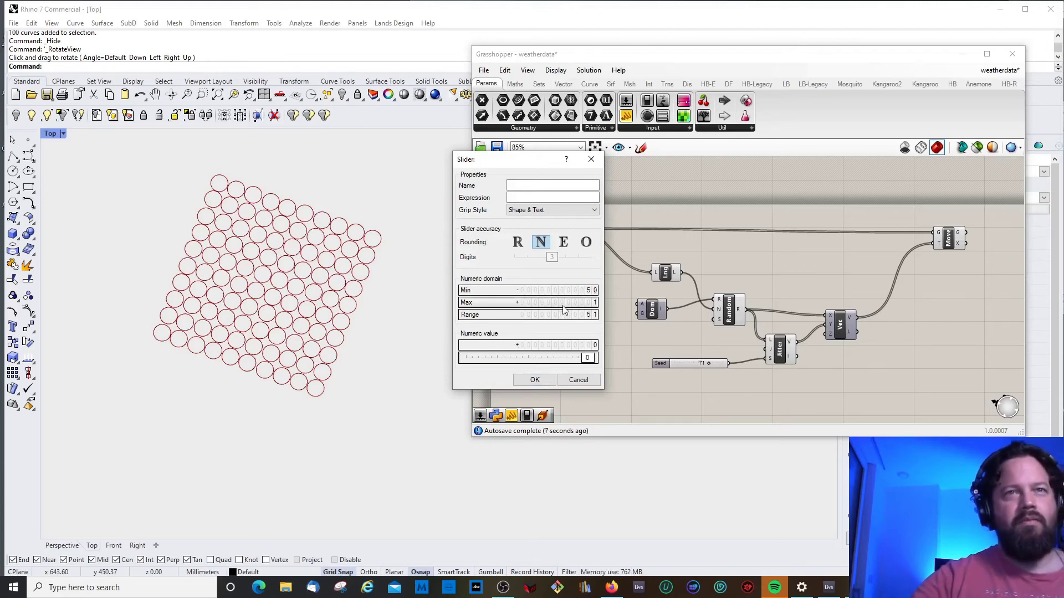
double_click(563, 303)
text(100)
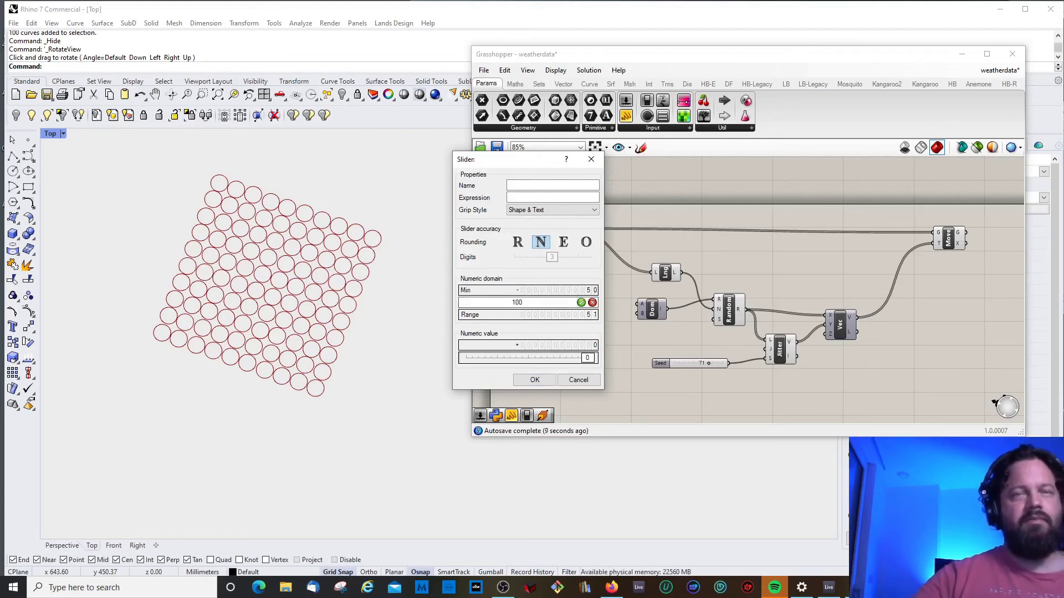
text(0)
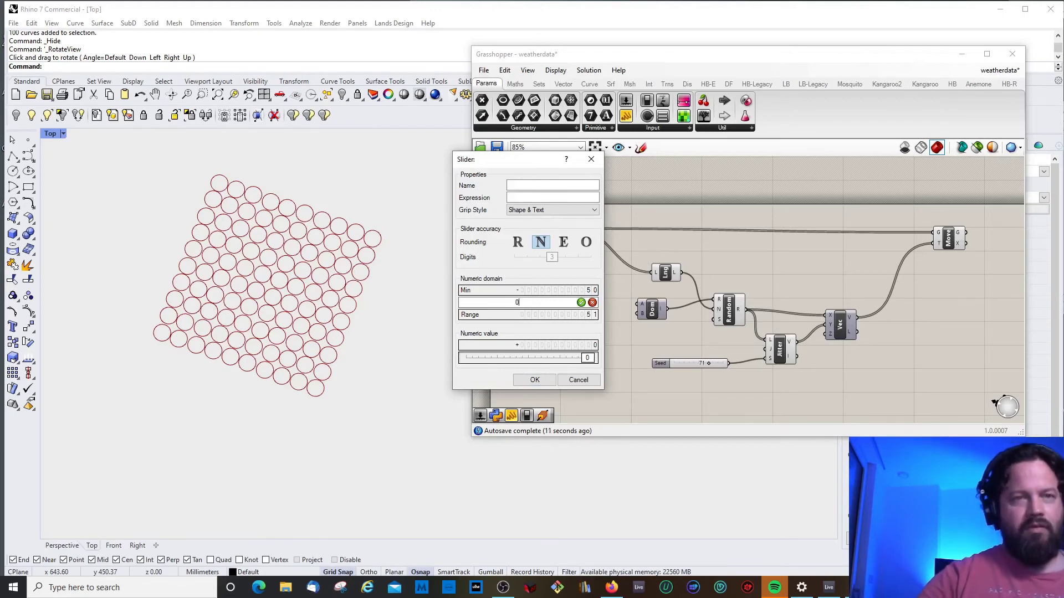
click(534, 380)
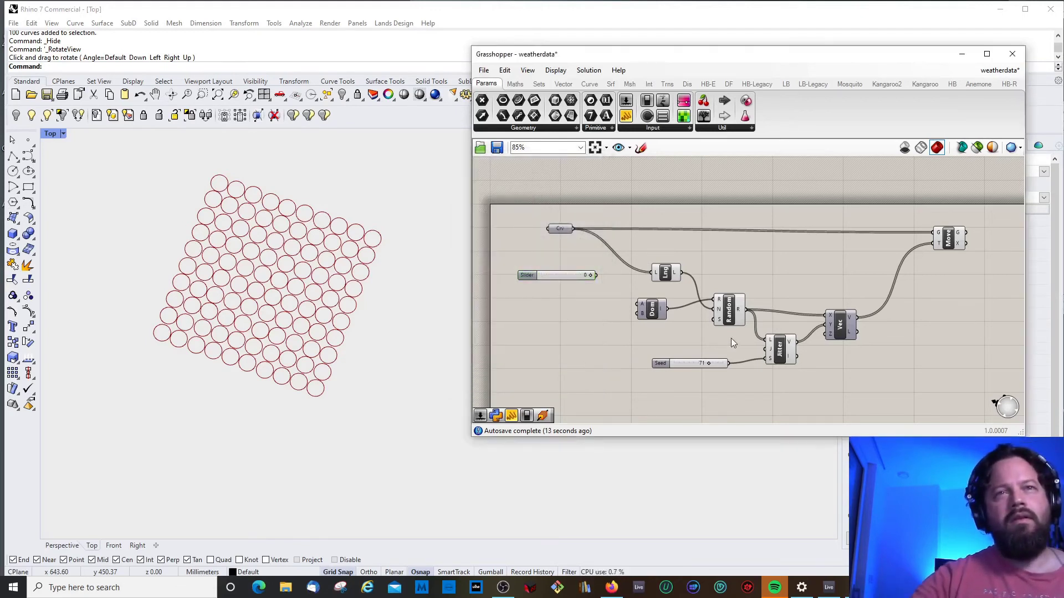
Step: Connect the slider, set to -22, to the domain's start input and connect a copy of it to the domain's end input
drag(654, 313, 659, 321)
drag(582, 275, 531, 326)
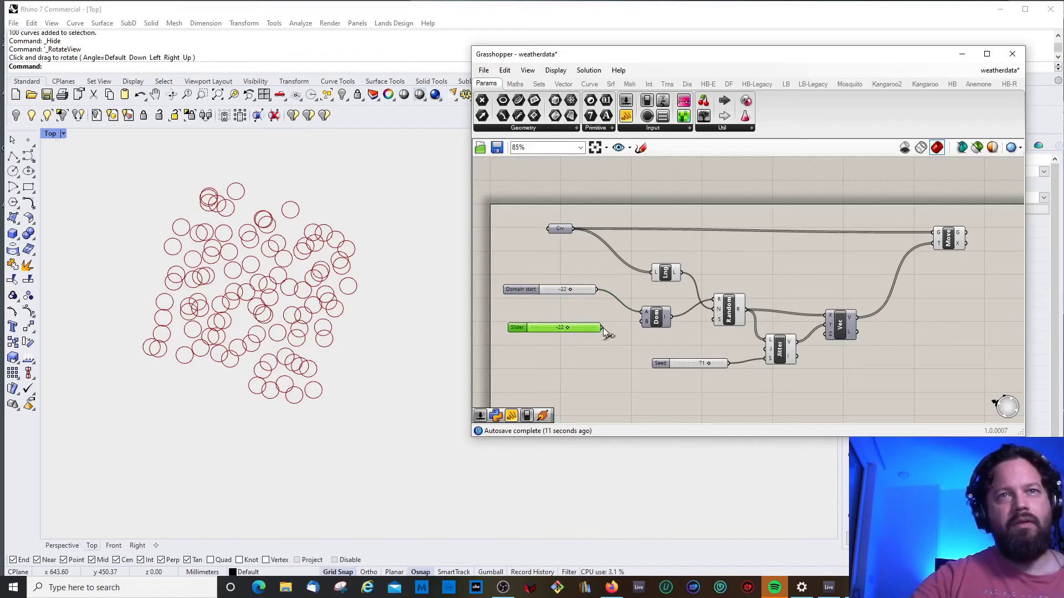
drag(603, 328, 642, 321)
Step: Change the domain end slider's numeric range to a minimum of 0 and a maximum of 50
right_click(538, 326)
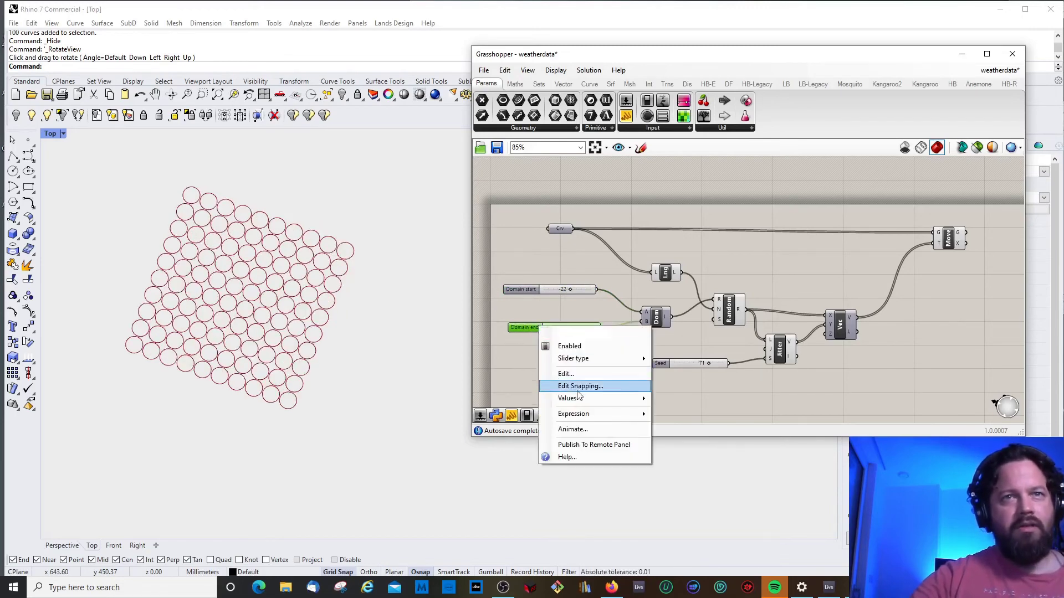
click(541, 331)
double_click(538, 330)
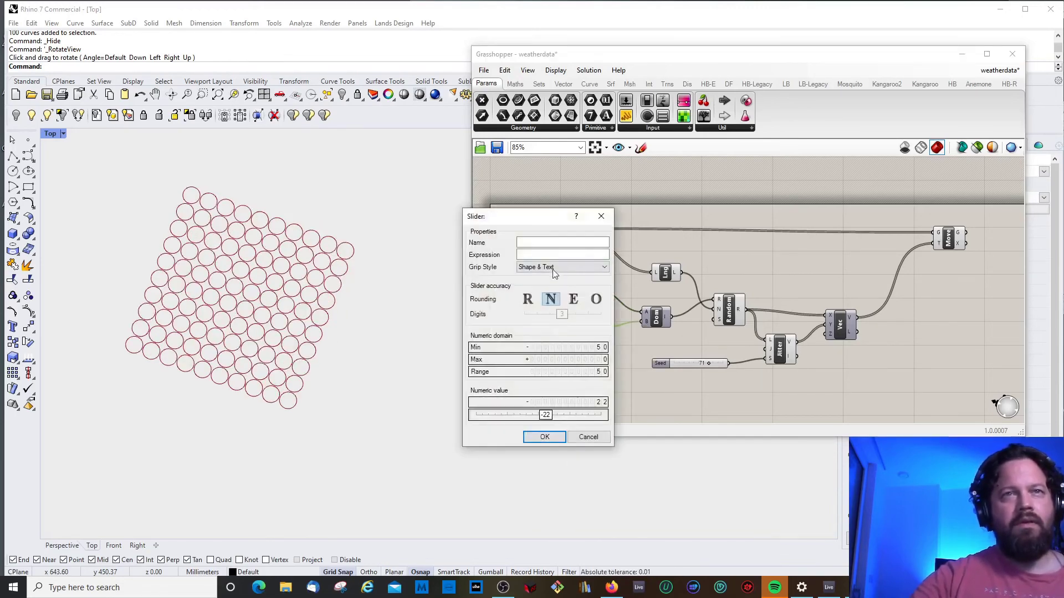
click(581, 359)
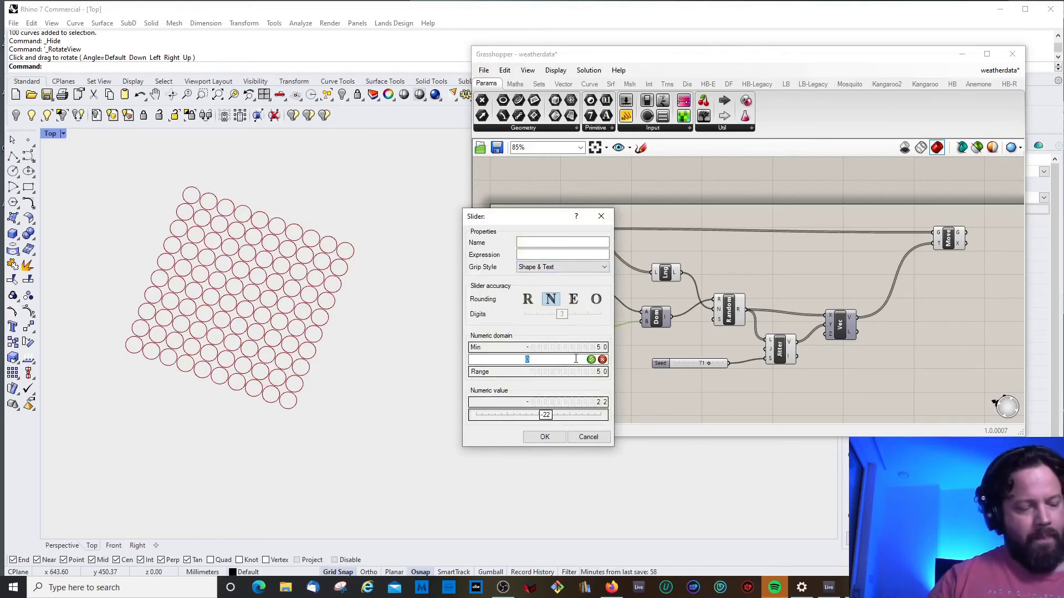
text(50)
key(Return)
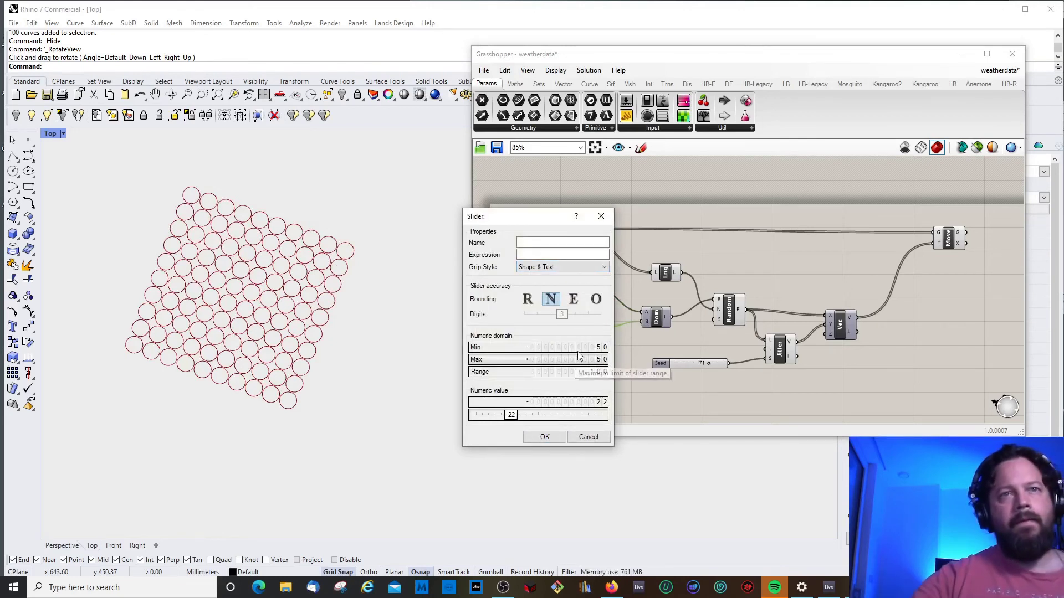
click(578, 351)
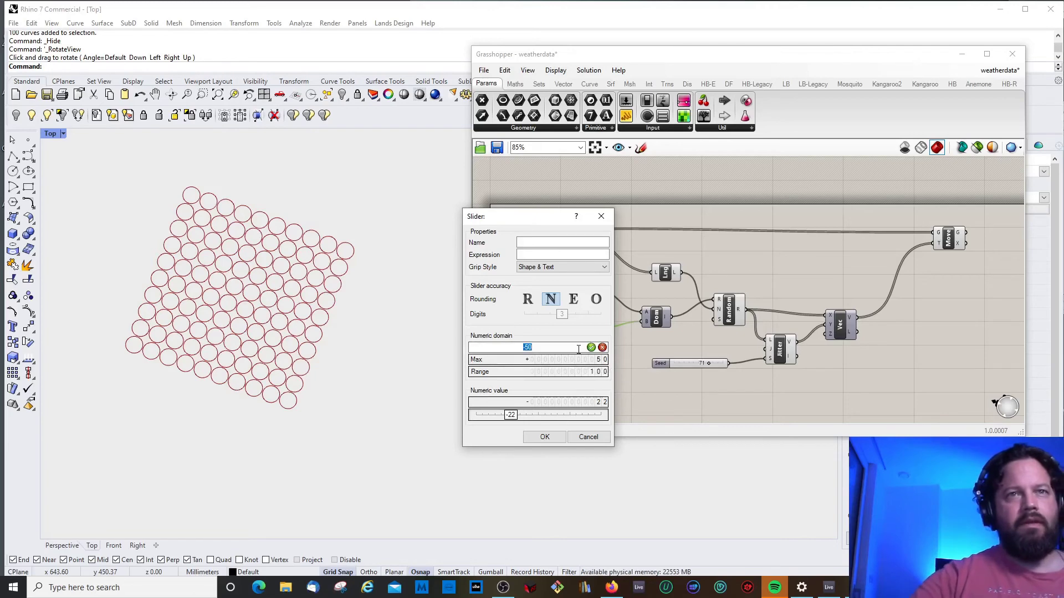
click(544, 438)
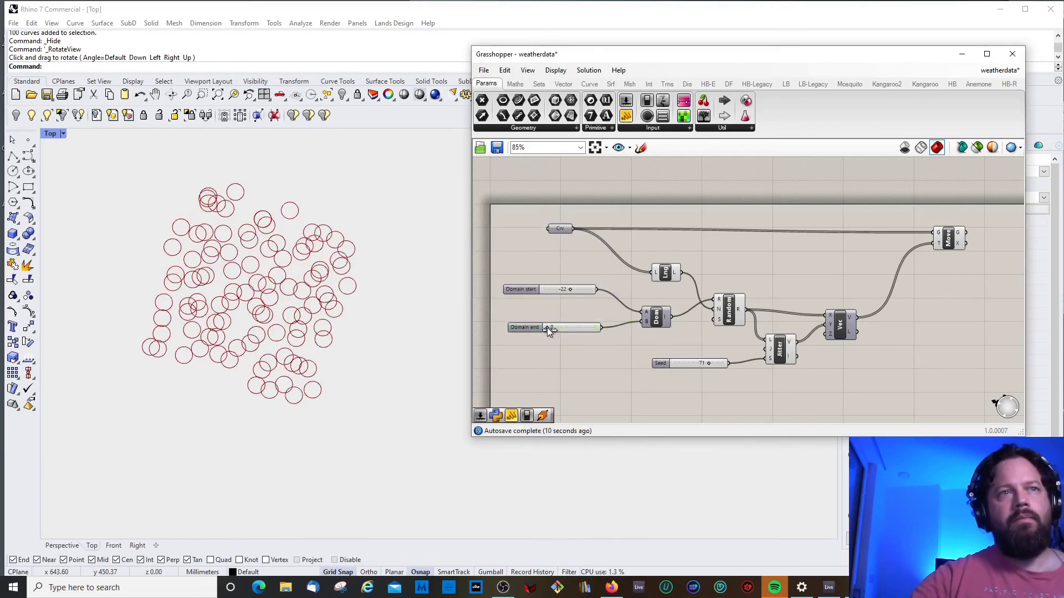
Step: Vary the scatter of the circles by setting the domain start to -18, the domain end to 0 and the seed to 47
drag(547, 328, 573, 326)
mouse_move(568, 291)
mouse_down()
mouse_move(537, 285)
mouse_move(576, 290)
mouse_up()
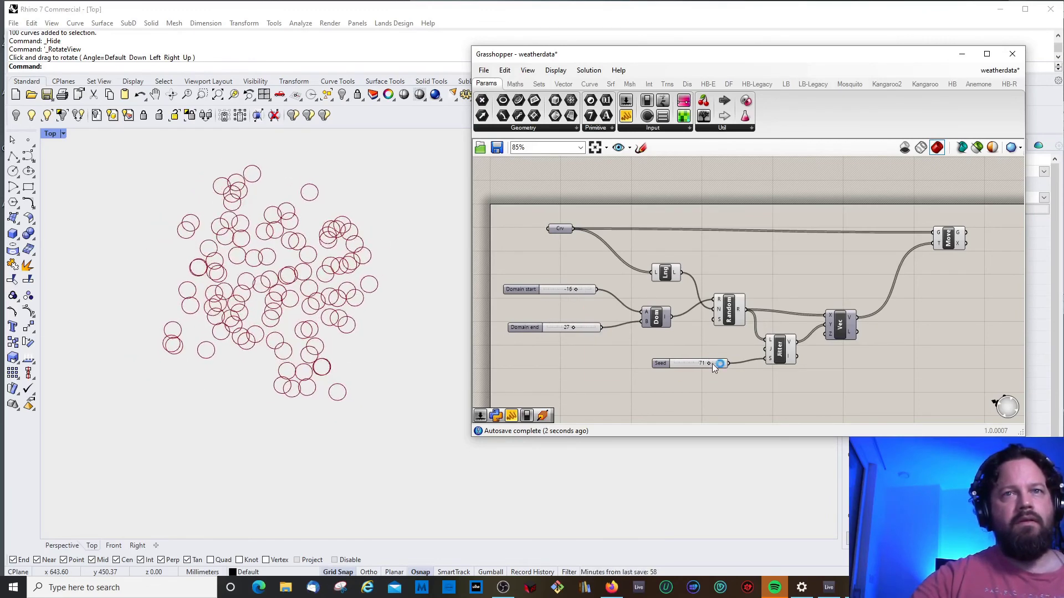
drag(713, 364, 699, 363)
mouse_move(566, 288)
mouse_down()
mouse_move(586, 288)
mouse_move(573, 287)
mouse_up()
scroll(203, 270, up, 1)
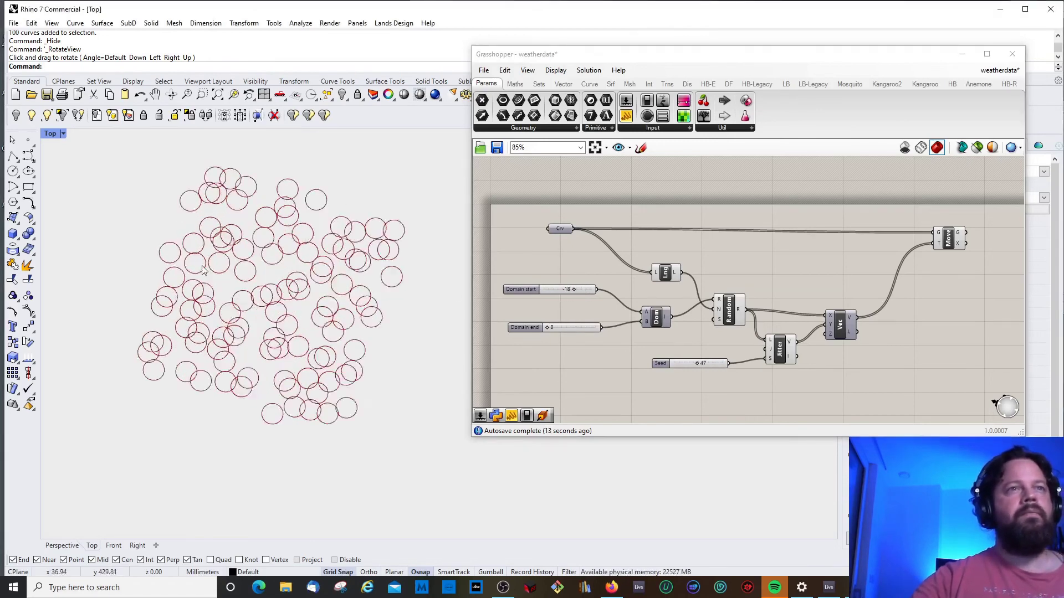
scroll(210, 273, up, 1)
scroll(271, 324, up, 1)
scroll(672, 285, down, 3)
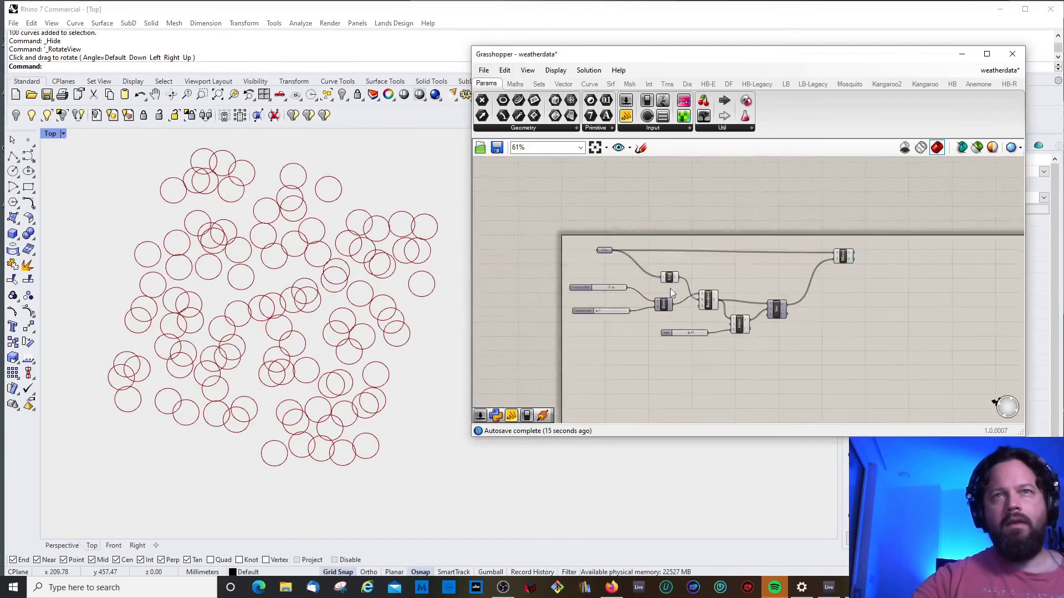
Step: Select the whole scatter definition and shift it on the canvas
drag(549, 214, 864, 365)
drag(777, 308, 845, 279)
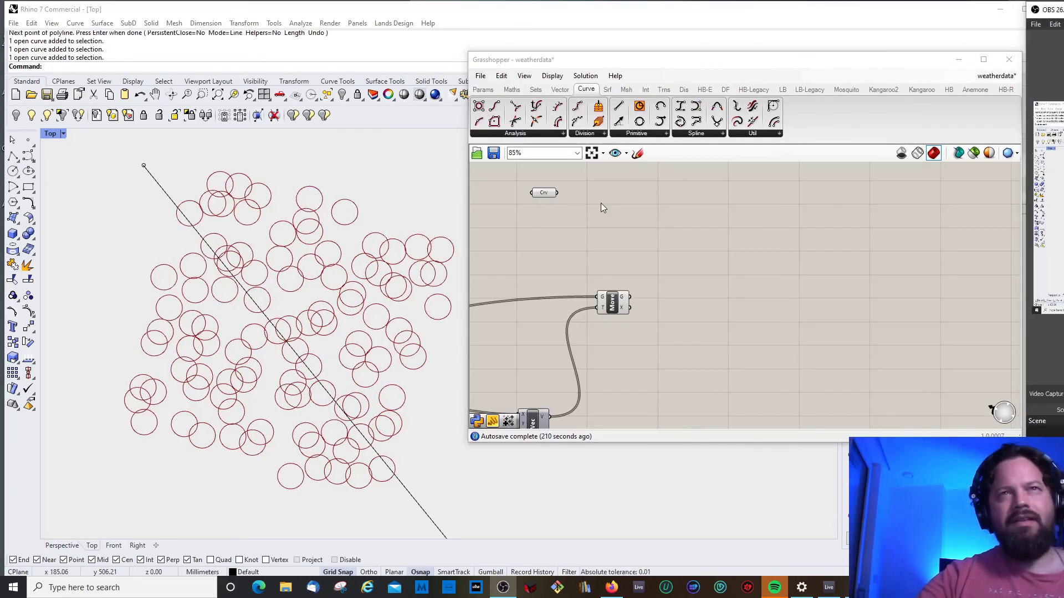
Step: Position the diagonal line's Curve parameter just above the Move component
drag(545, 193, 599, 249)
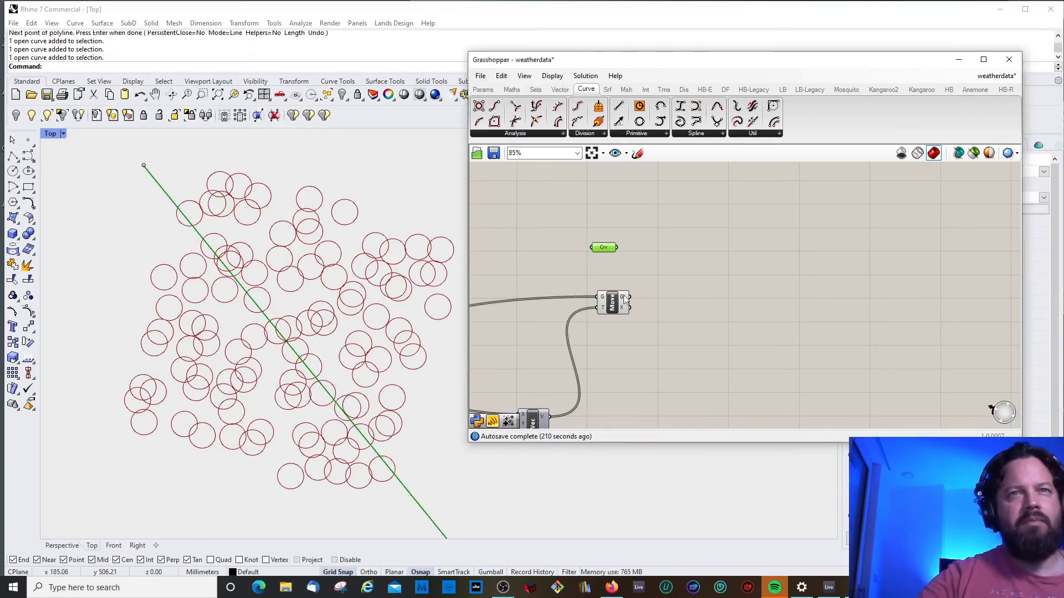
drag(613, 302, 603, 297)
click(702, 307)
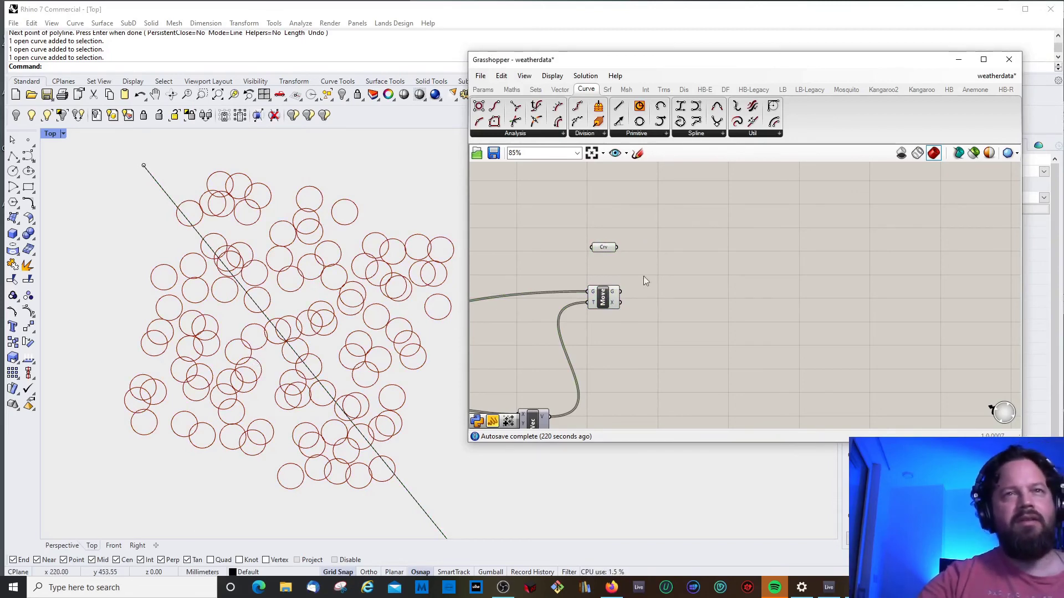
key(ctrl+z)
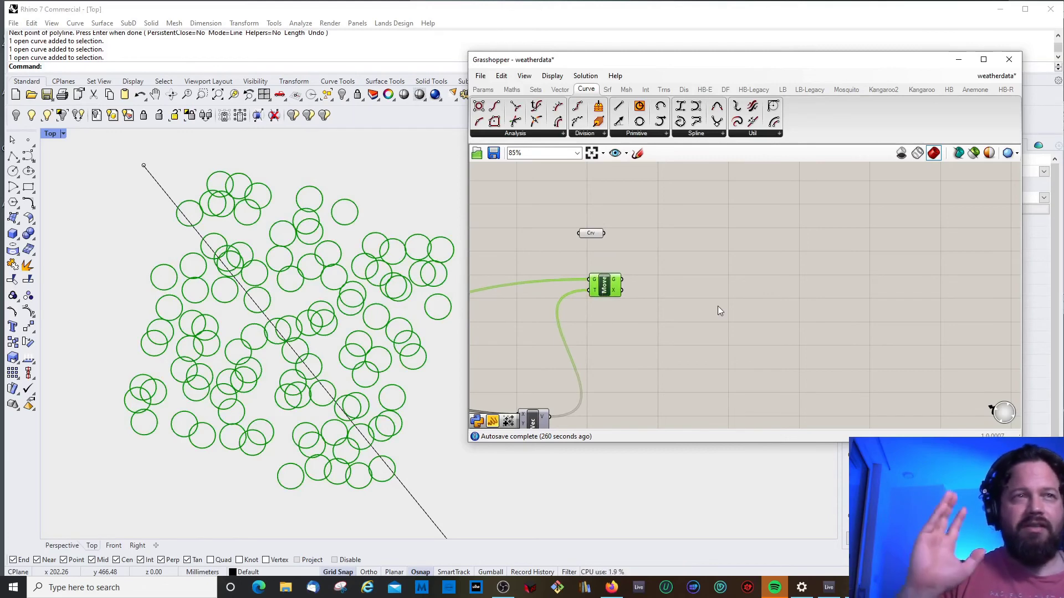
Step: Highlight the Move component and the line's Curve parameter in turn to check which geometry each one holds
click(518, 288)
click(610, 288)
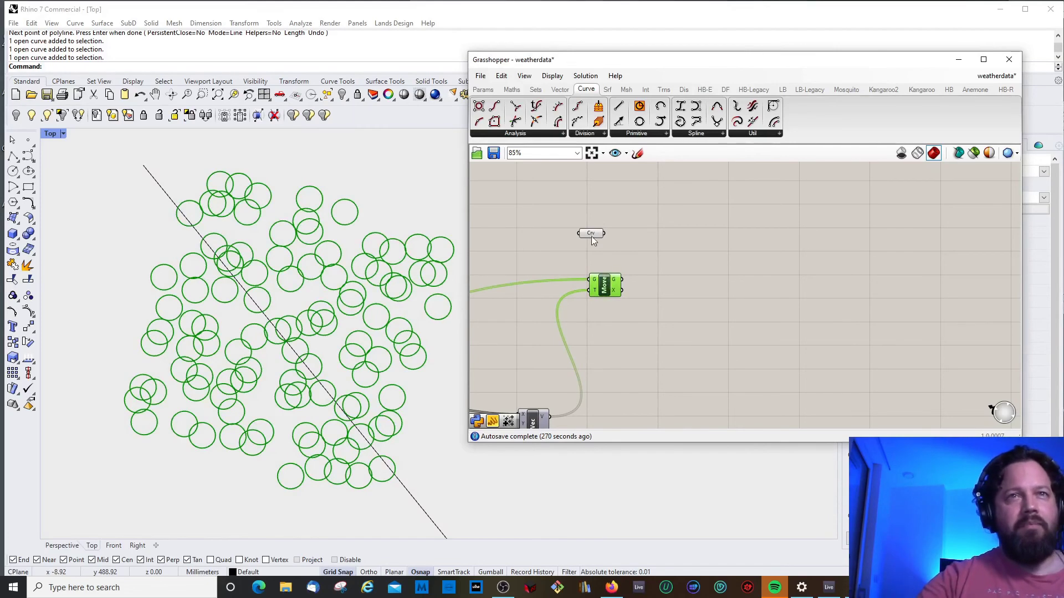
click(591, 233)
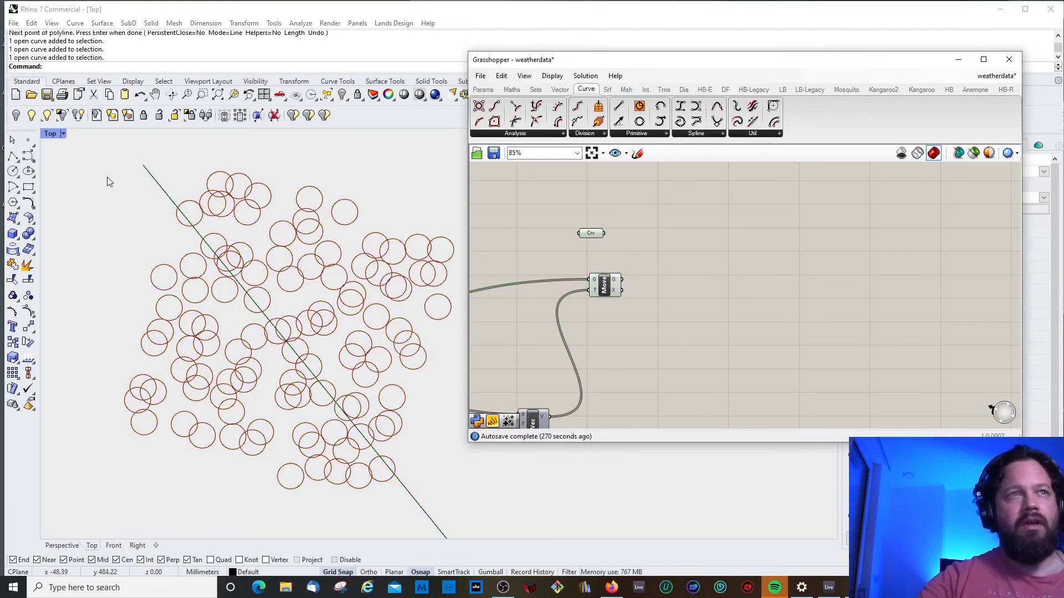
click(604, 283)
right_drag(600, 281, 607, 274)
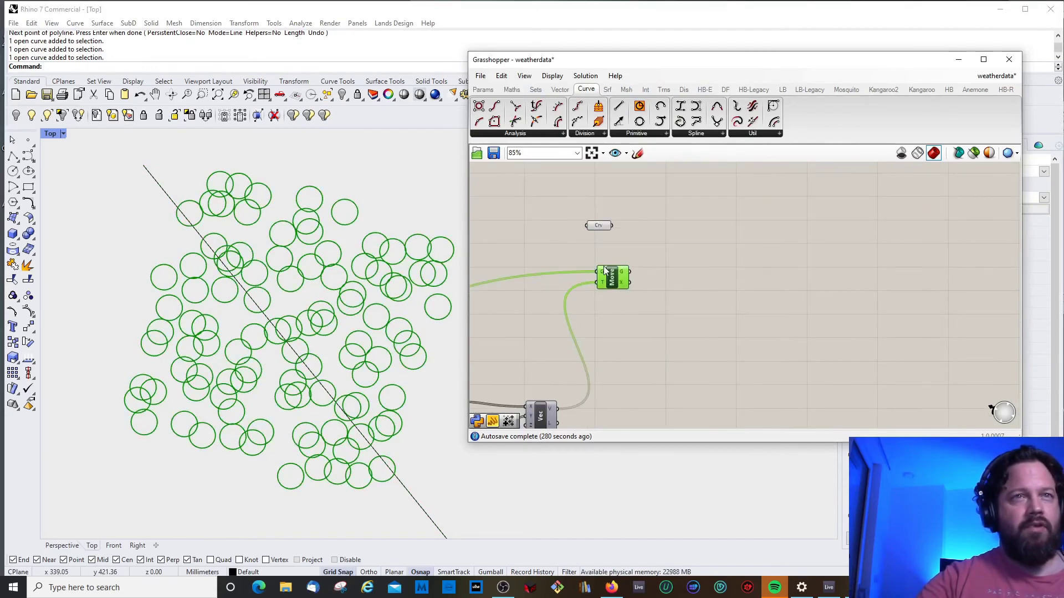
scroll(604, 274, up, 1)
click(768, 353)
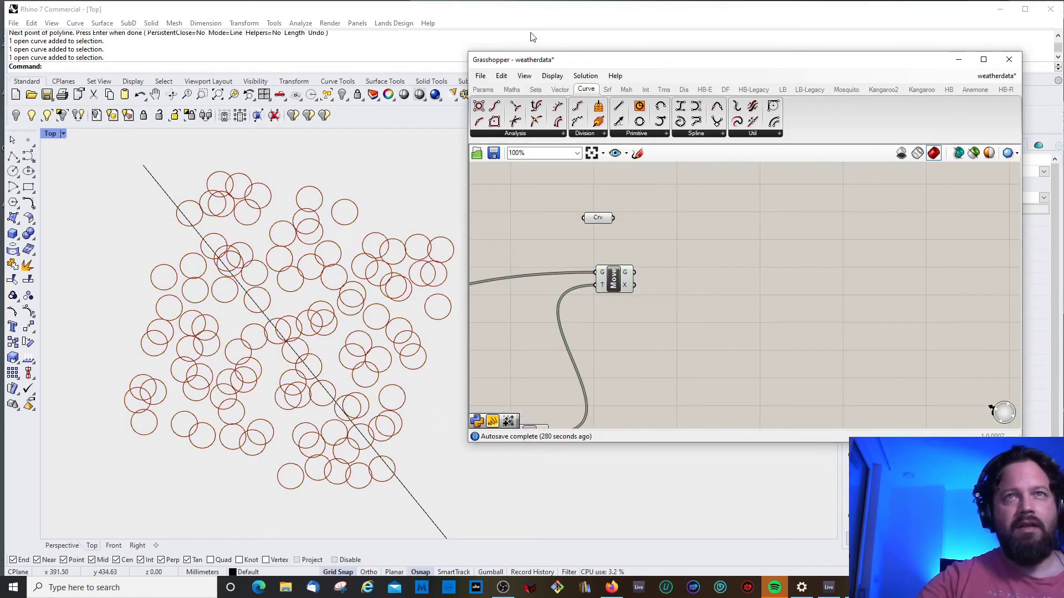
Step: Place a Curve | Curve intersection component beside the Curve parameter and connect the parameter to its input A
click(661, 91)
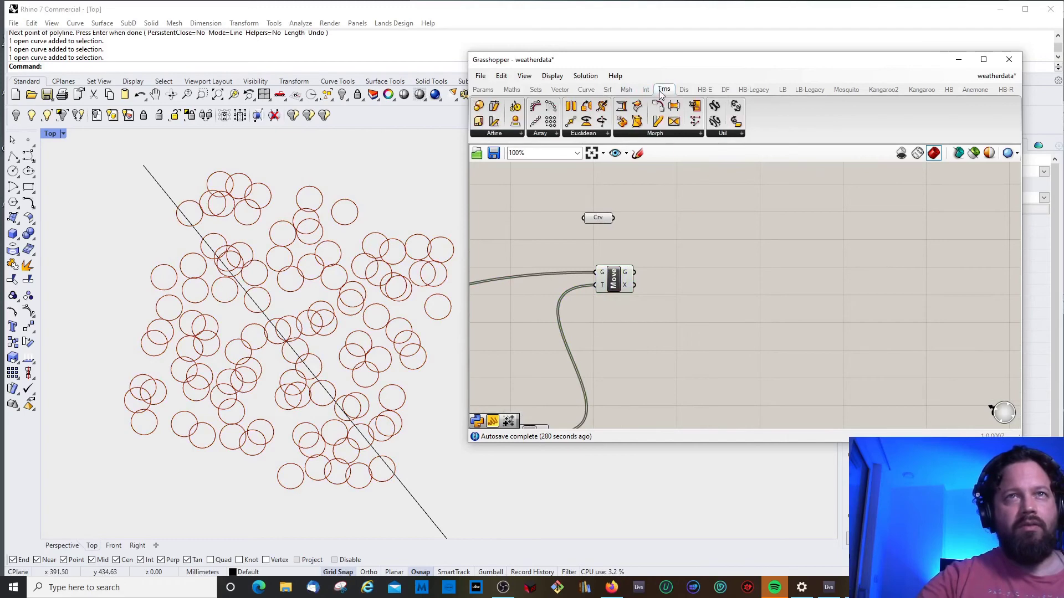
click(683, 91)
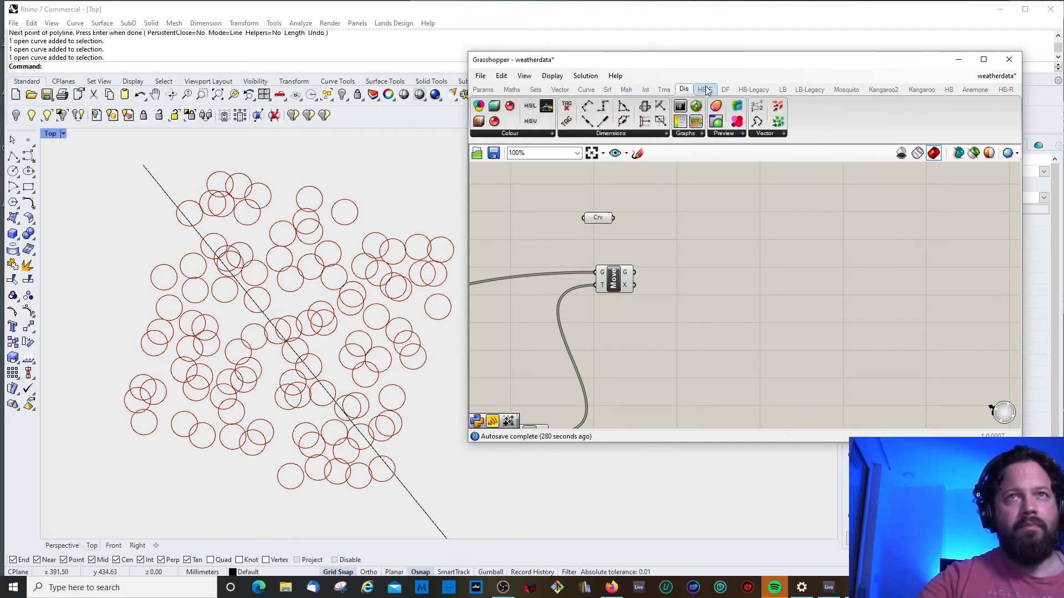
click(646, 90)
click(665, 89)
click(646, 90)
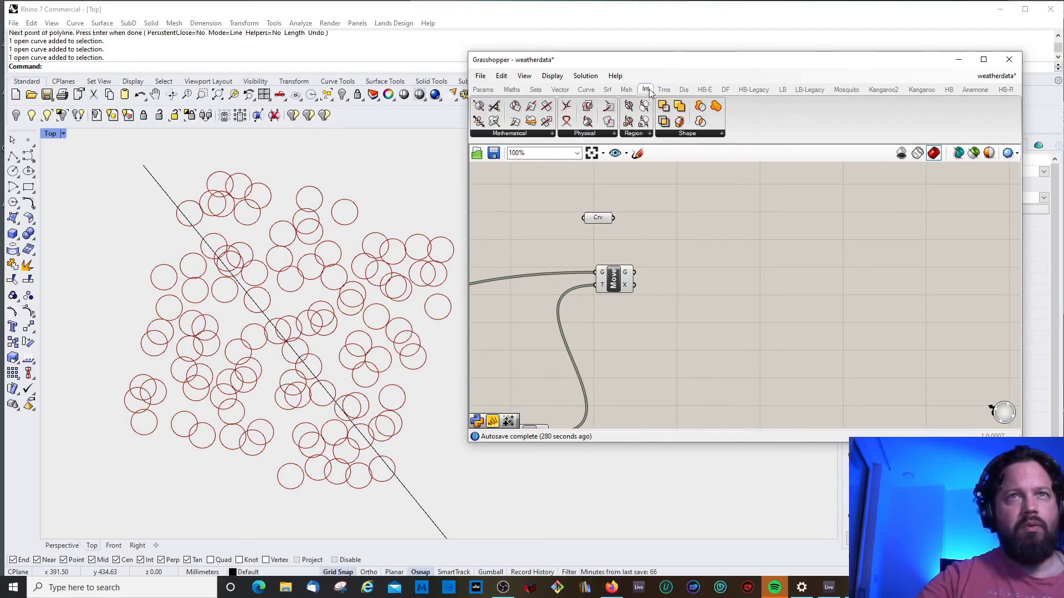
drag(724, 260, 743, 232)
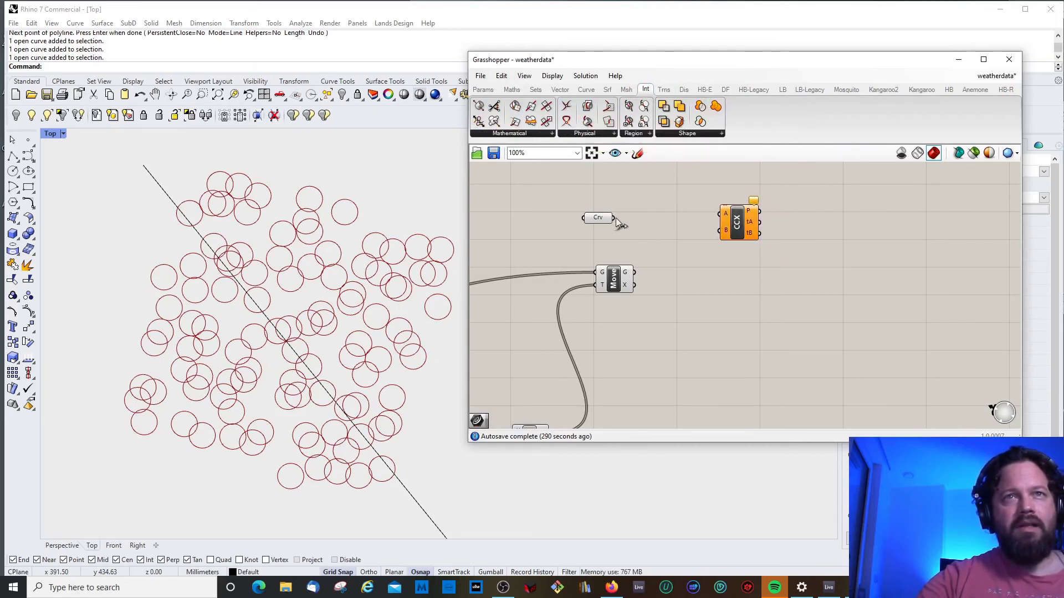
drag(615, 219, 723, 214)
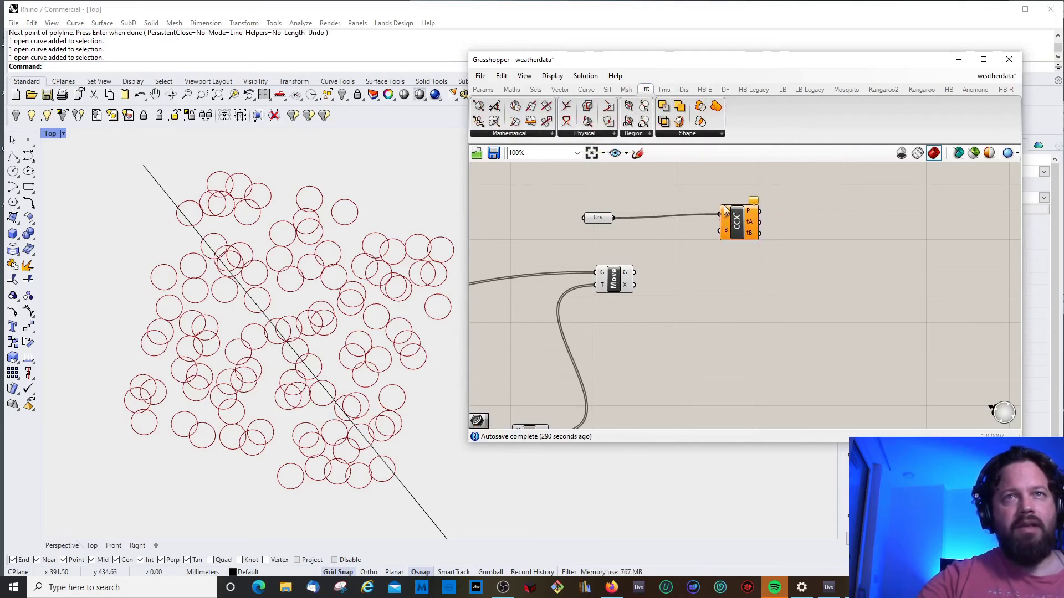
Step: Highlight the Curve parameter and check the diagonal line it references among the circles
right_click(595, 218)
click(598, 219)
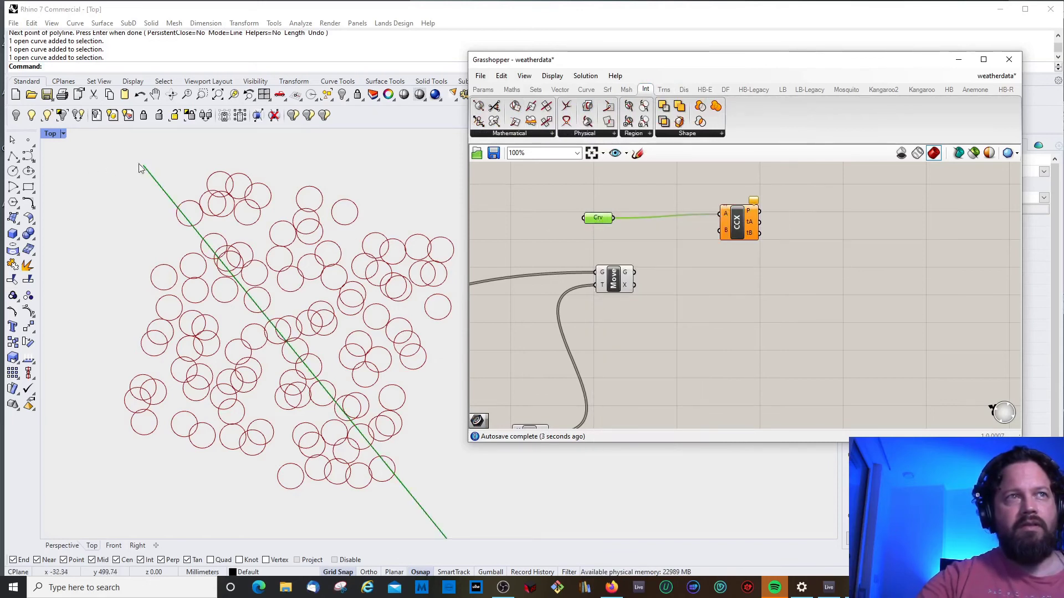
click(526, 271)
click(159, 186)
click(159, 187)
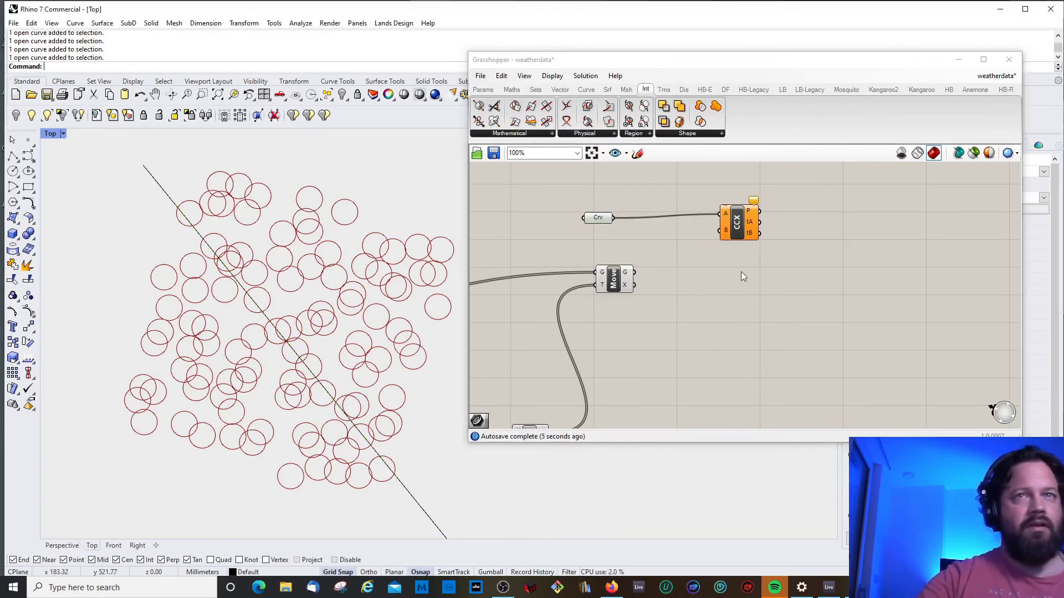
Step: Shift the intersection component slightly and raise the Curve parameter to leave more room above the Move component
click(745, 219)
drag(737, 234, 735, 237)
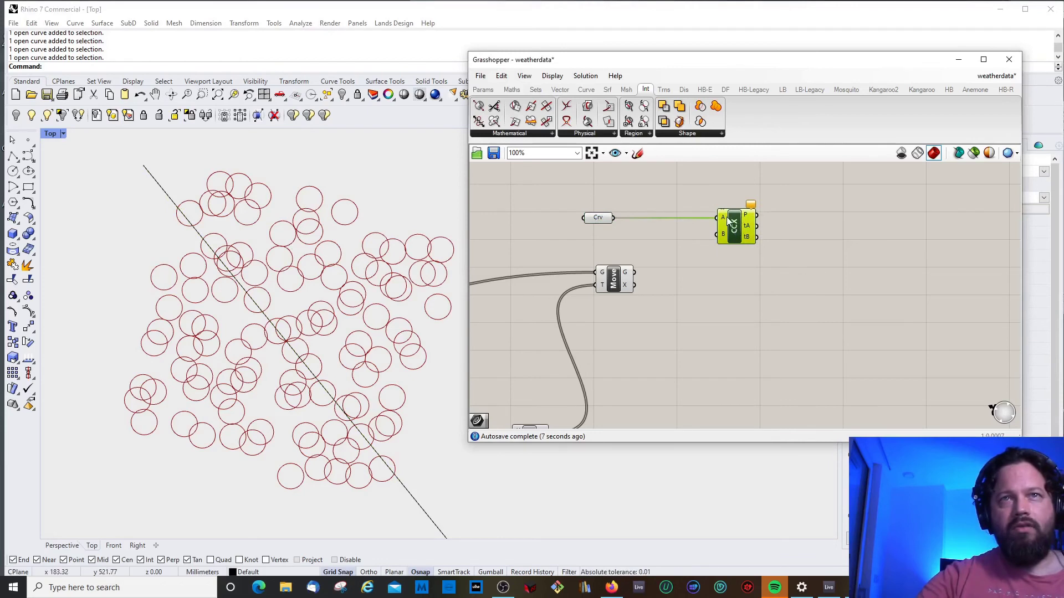
drag(605, 221, 594, 198)
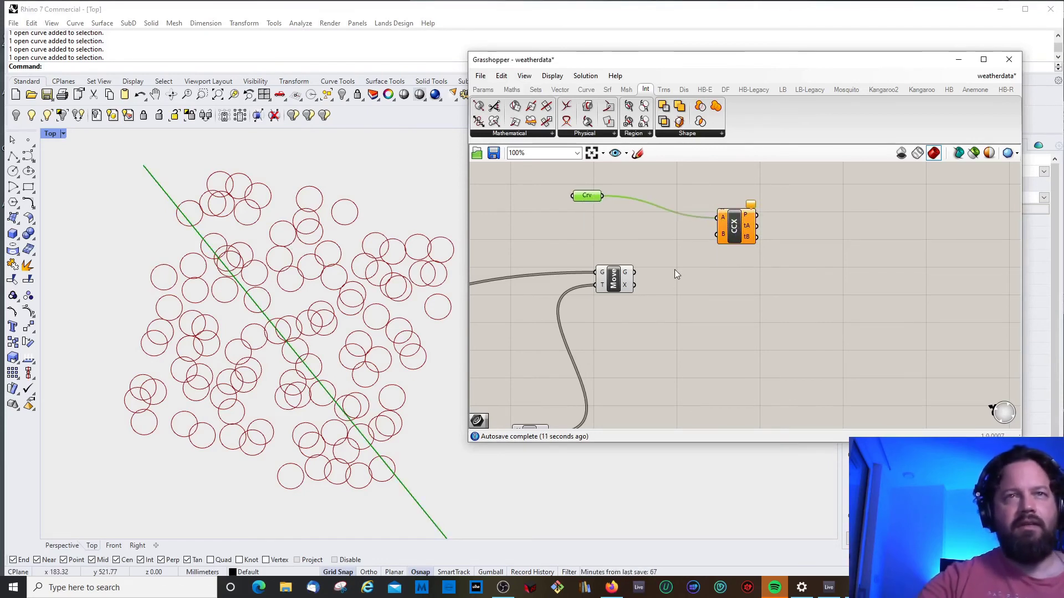
Step: Draw two more diagonal polylines through the circles, one on each side of the referenced line
click(13, 157)
click(271, 148)
click(436, 459)
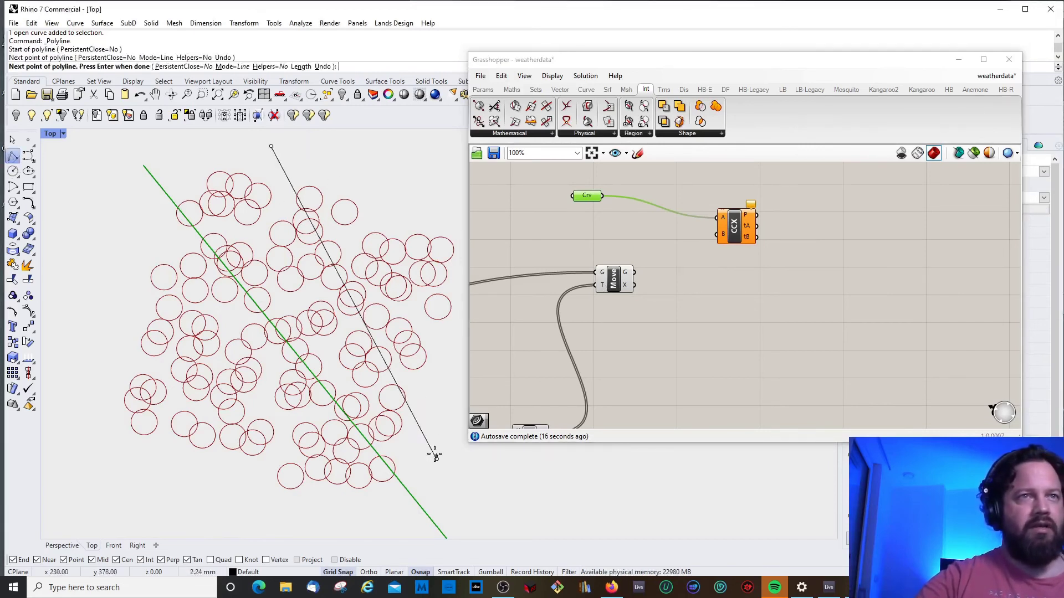
key(Return)
key(Return)
click(102, 259)
click(344, 515)
key(Return)
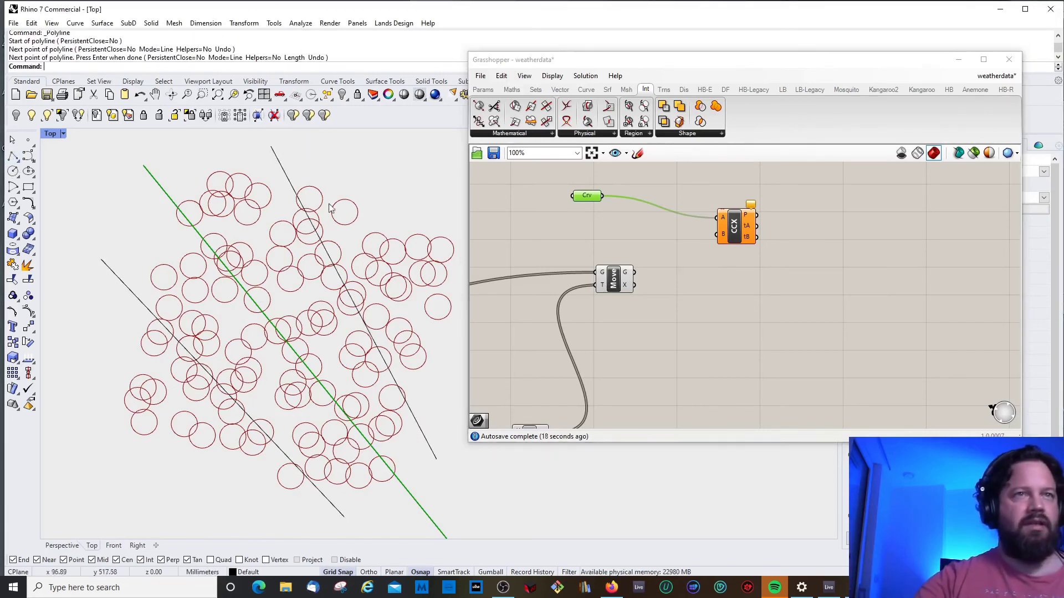
Step: Reference all three diagonal lines in the Curve parameter as multiple curves
click(590, 198)
right_click(591, 198)
click(643, 356)
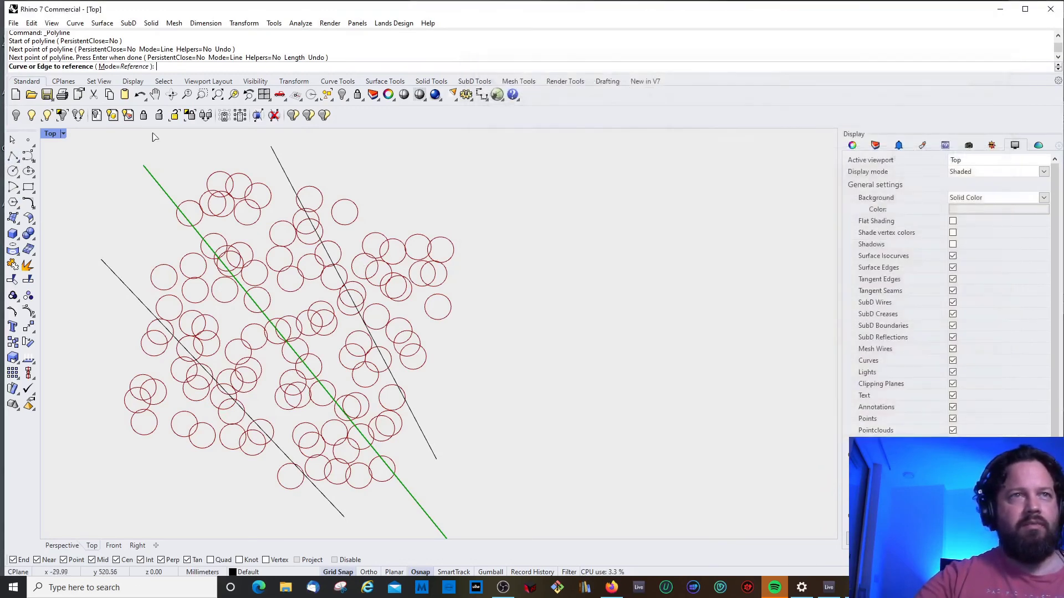
click(285, 173)
click(192, 225)
click(128, 287)
key(Return)
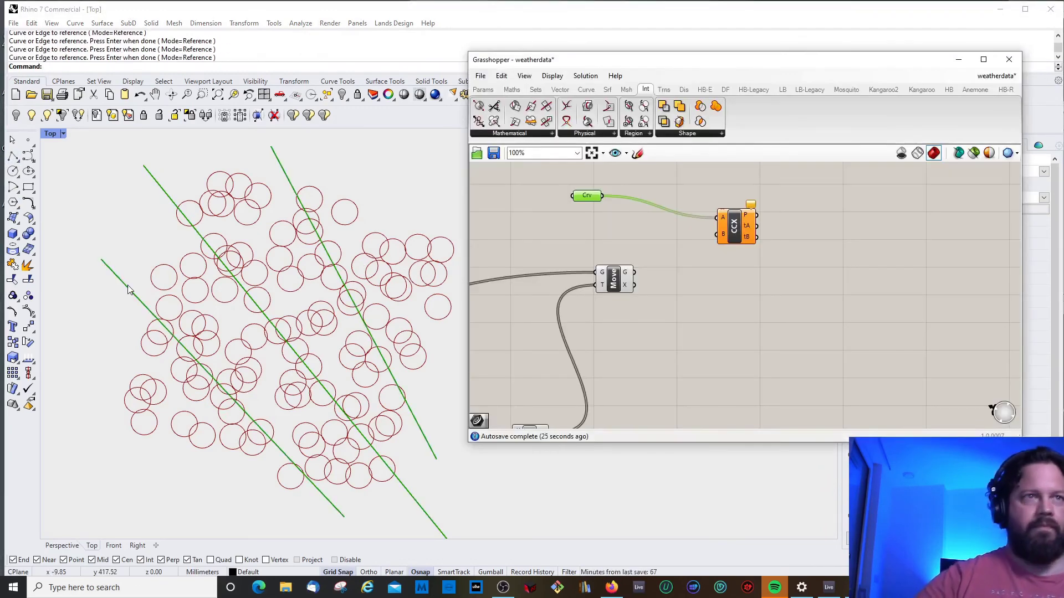
Step: Connect the Move component's geometry output to input B of the intersection component and reposition the Curve parameter above it
click(746, 232)
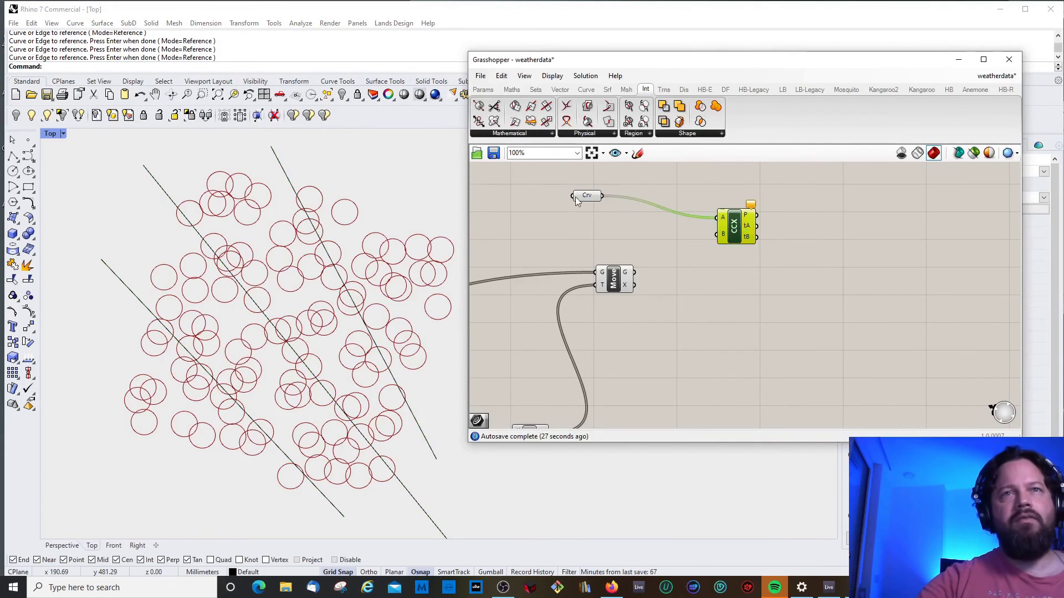
drag(587, 195, 608, 211)
click(676, 284)
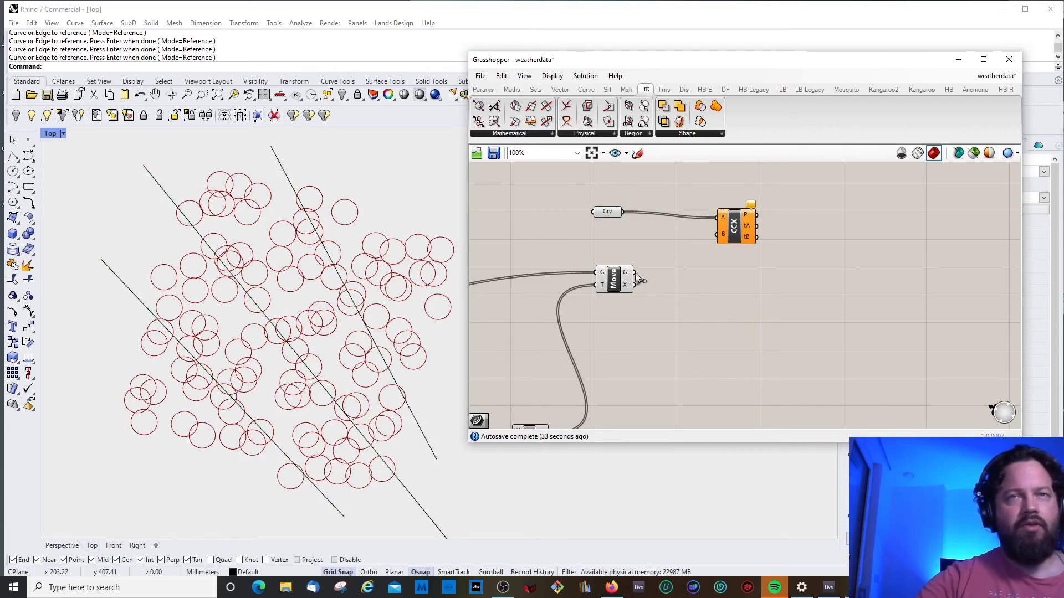
drag(637, 277, 719, 235)
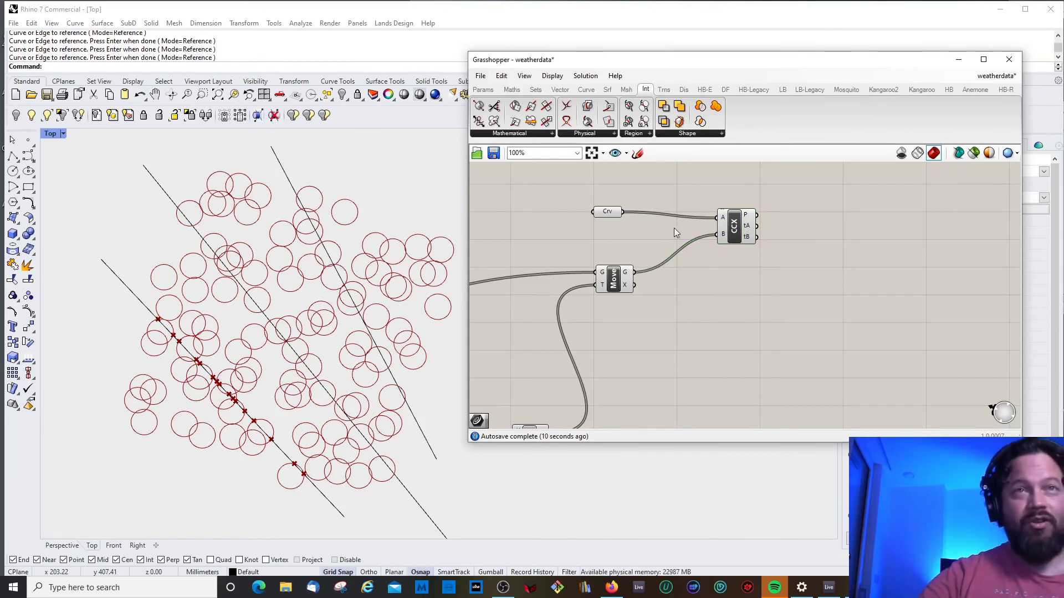
drag(606, 213, 608, 194)
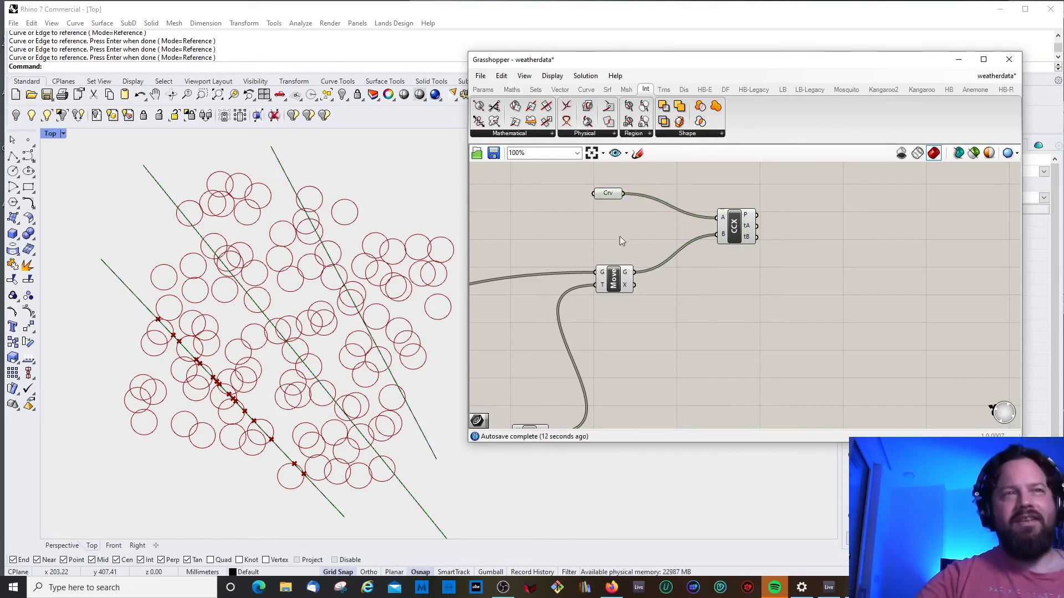
Step: Select the middle diagonal line and highlight the Move and intersection components to compare their geometry
click(173, 202)
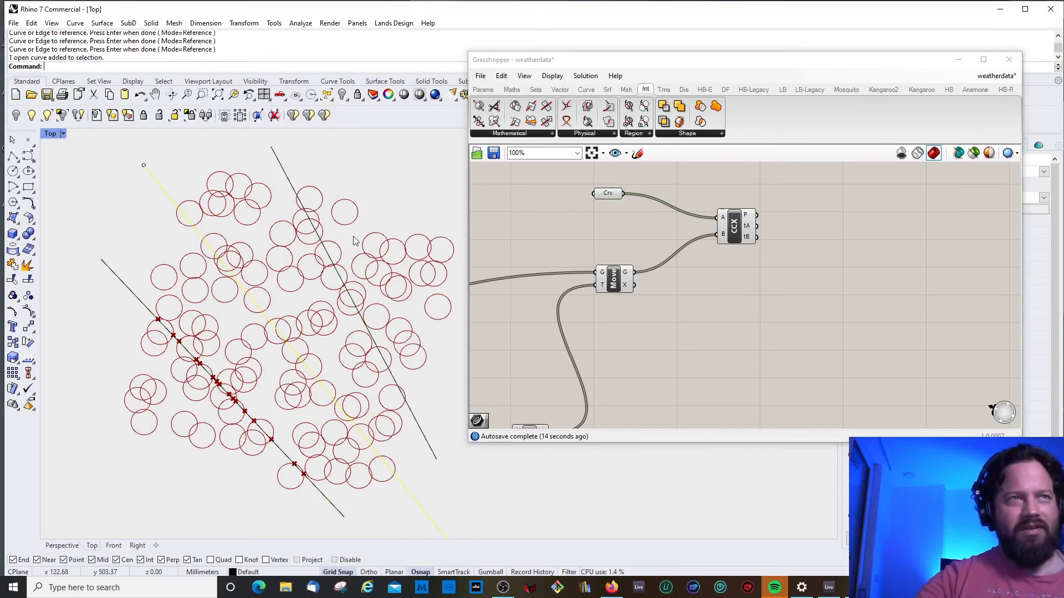
click(612, 280)
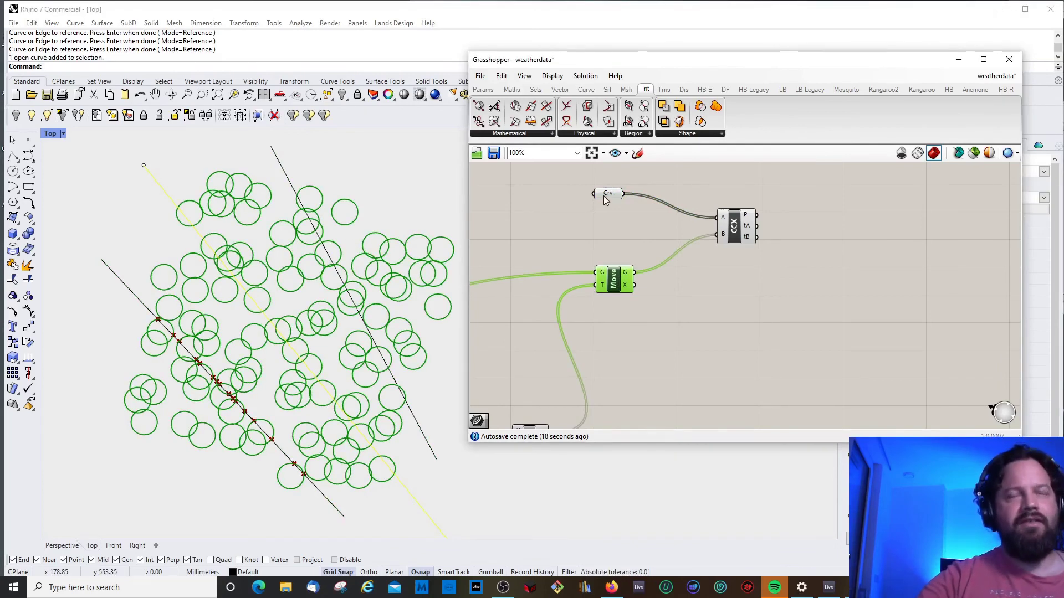
click(734, 227)
click(615, 277)
click(736, 301)
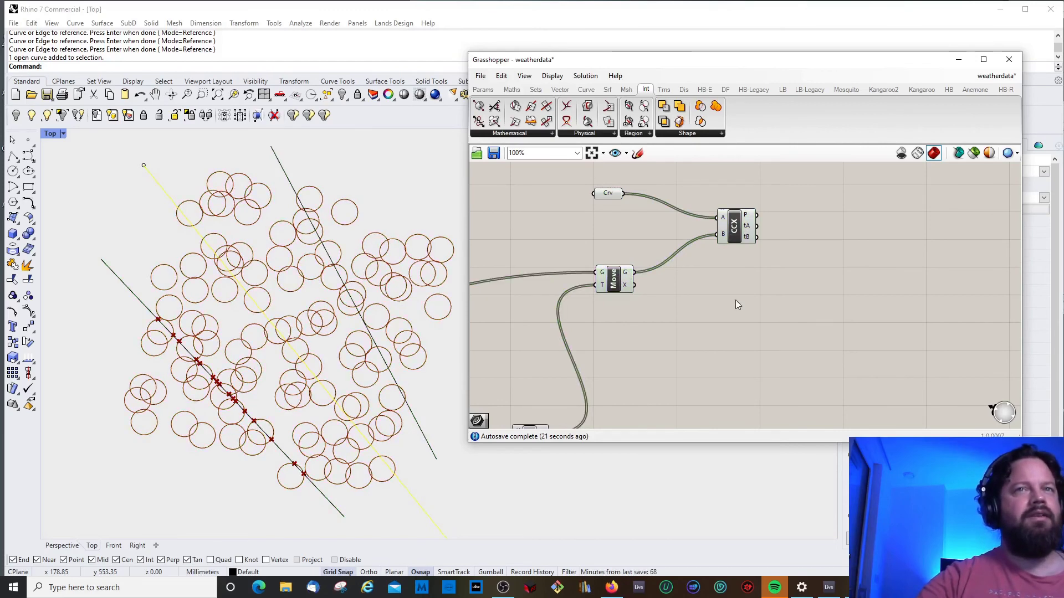
Step: Flatten the Move component's geometry output and the Curve parameter, and check the intersection component
drag(718, 380, 629, 274)
right_click(629, 274)
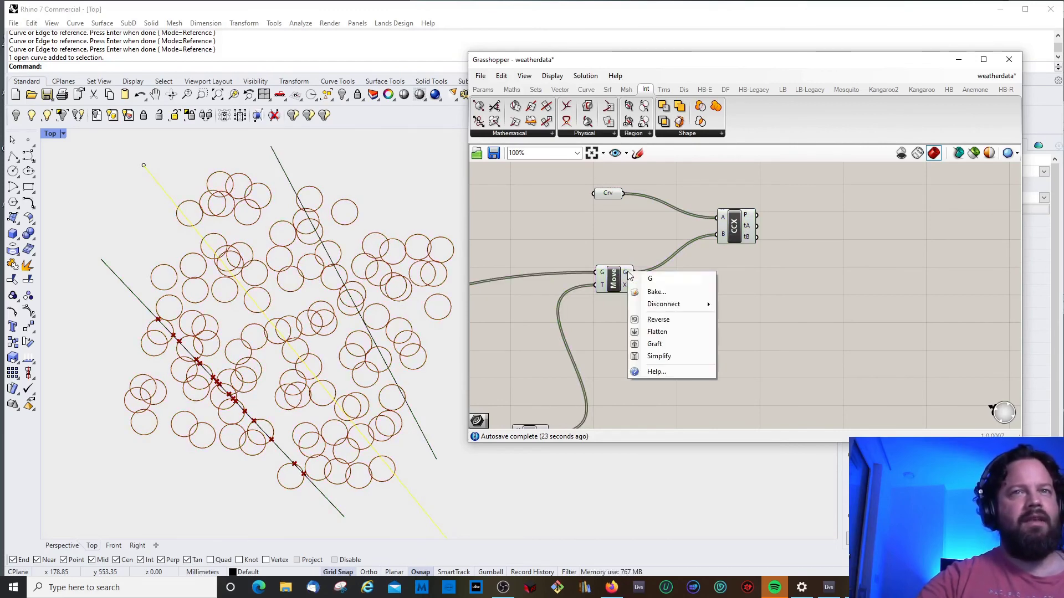
click(668, 339)
click(609, 194)
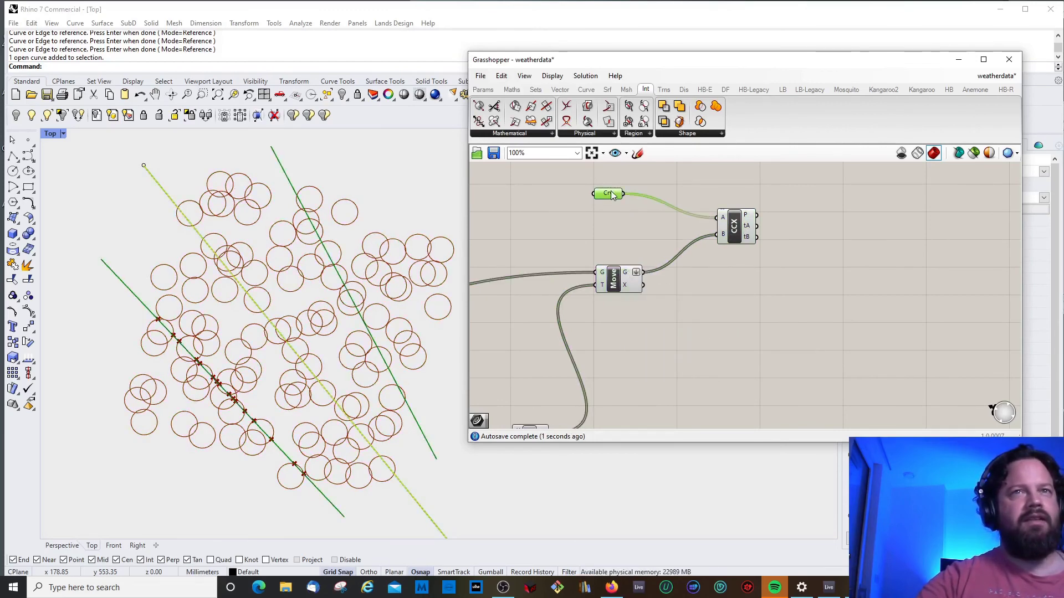
right_click(611, 194)
click(641, 288)
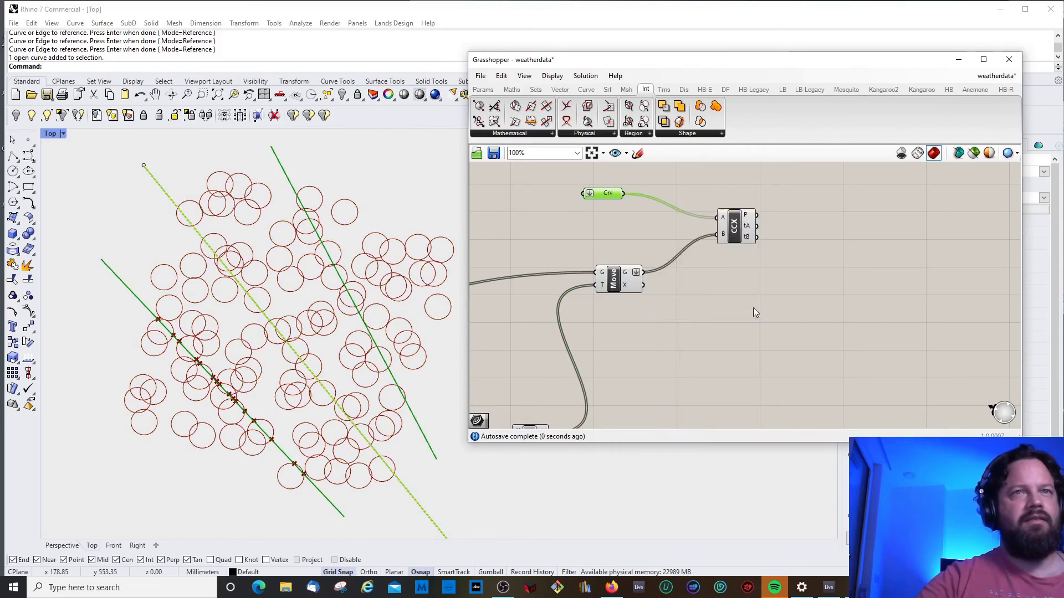
click(732, 219)
click(718, 280)
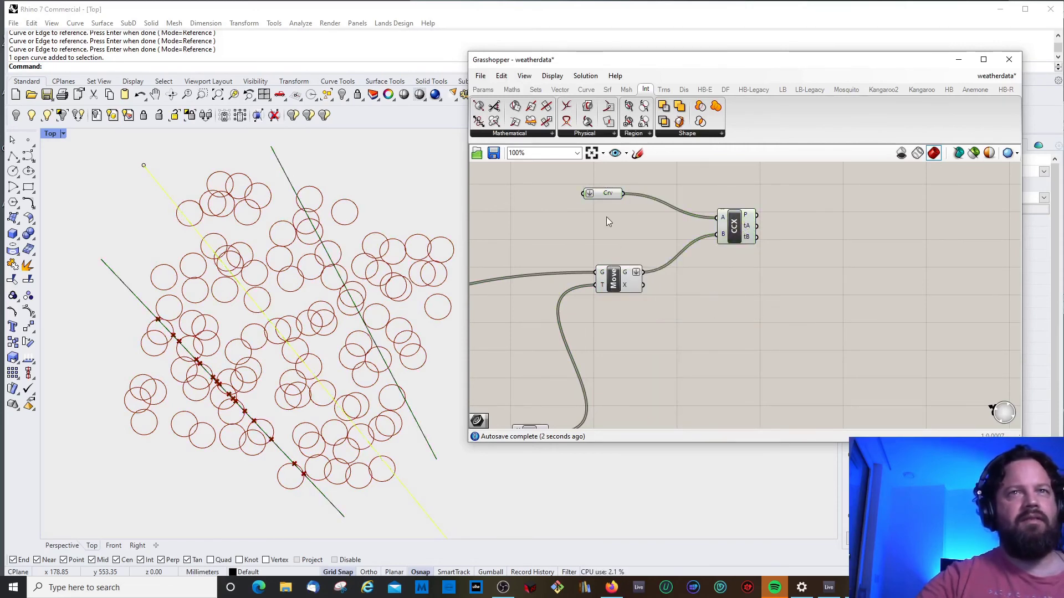
Step: Set the middle diagonal line as the Curve parameter's only curve and delete the two outer lines
click(607, 195)
right_click(607, 195)
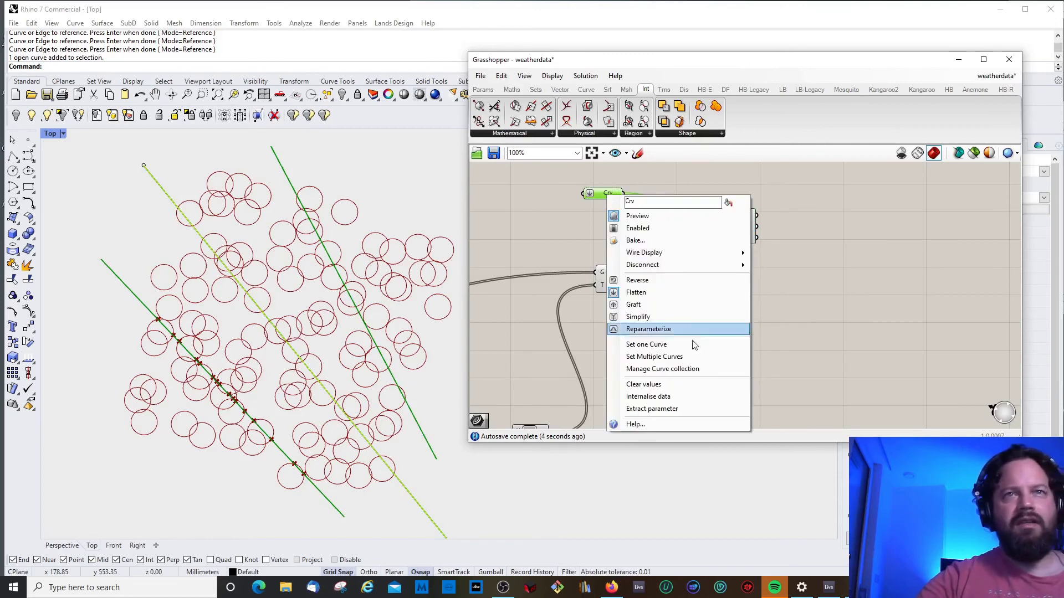
click(668, 348)
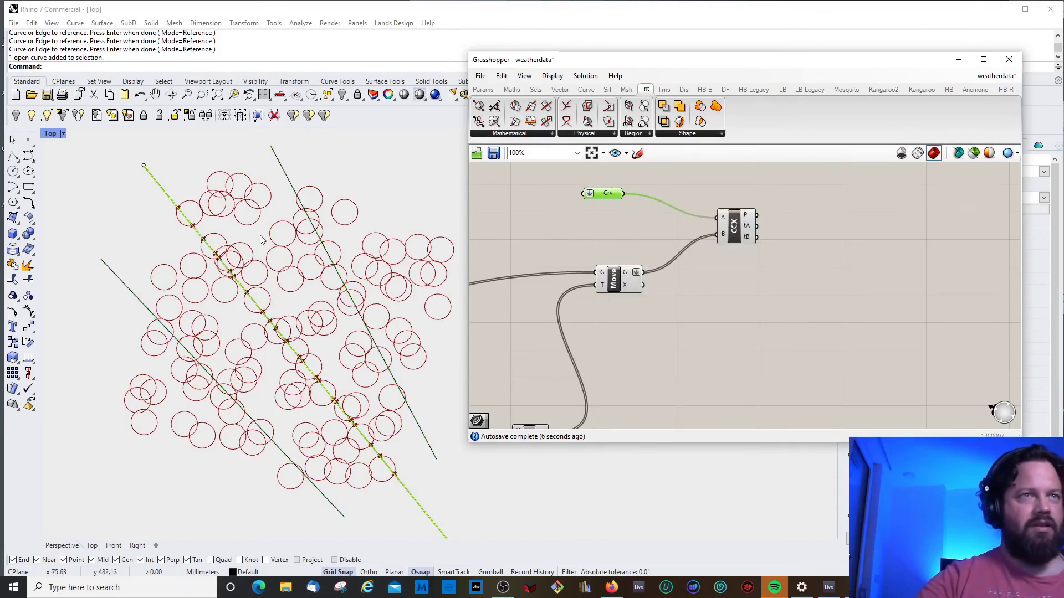
click(121, 278)
key(Delete)
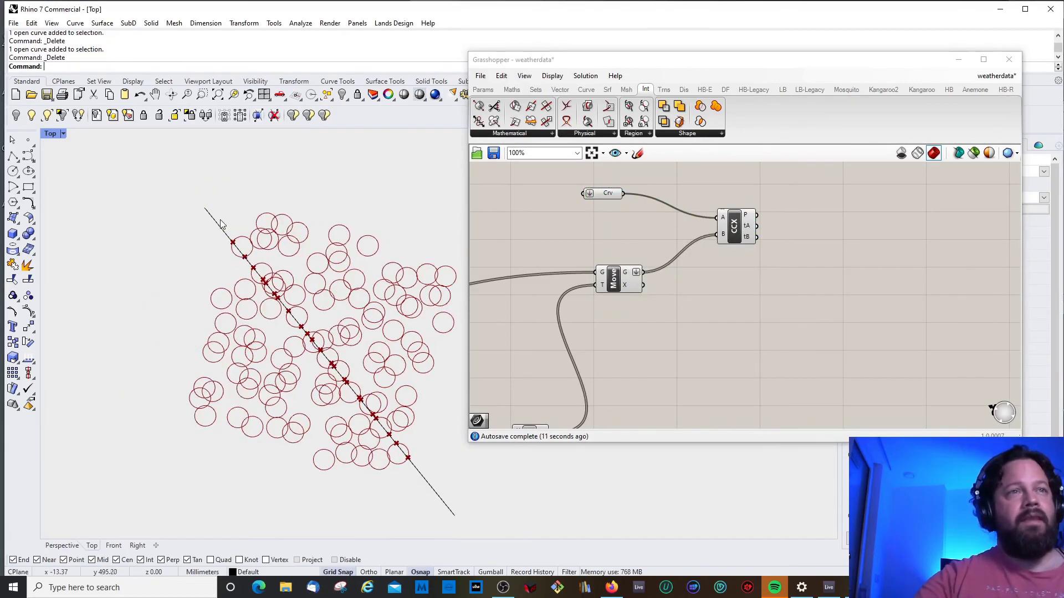
Step: Relocate both end points of the referenced line so that it crosses the circles from lower left to upper right
click(220, 224)
key(Escape)
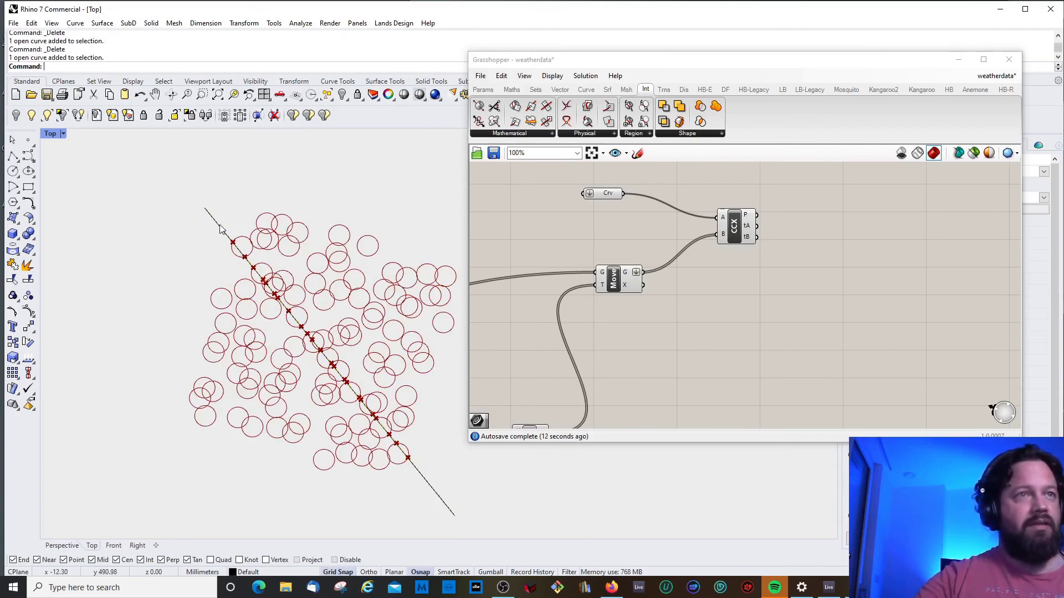
click(204, 208)
drag(204, 209, 153, 286)
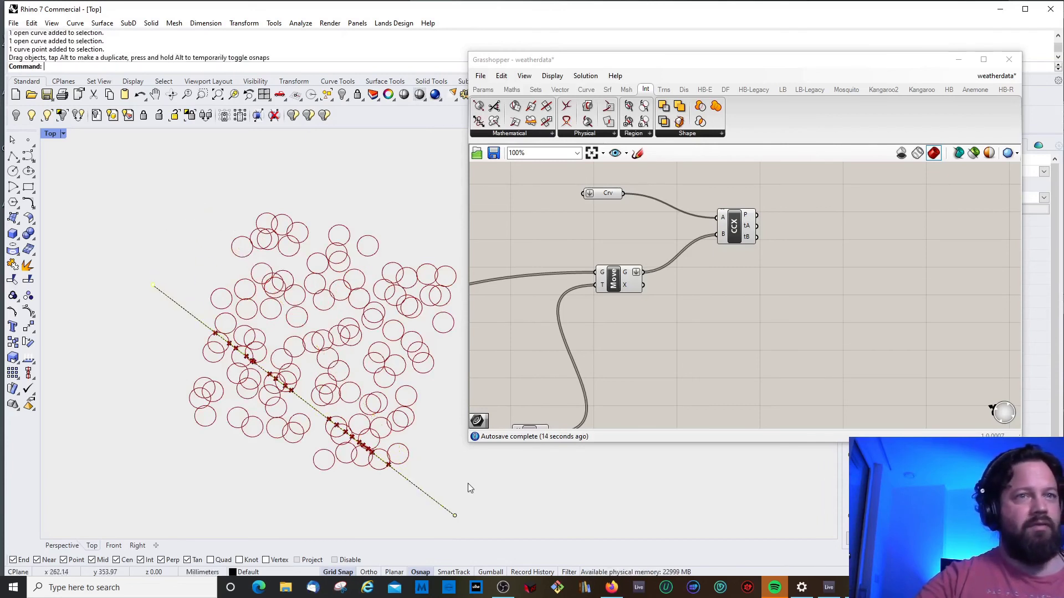
drag(454, 516, 453, 238)
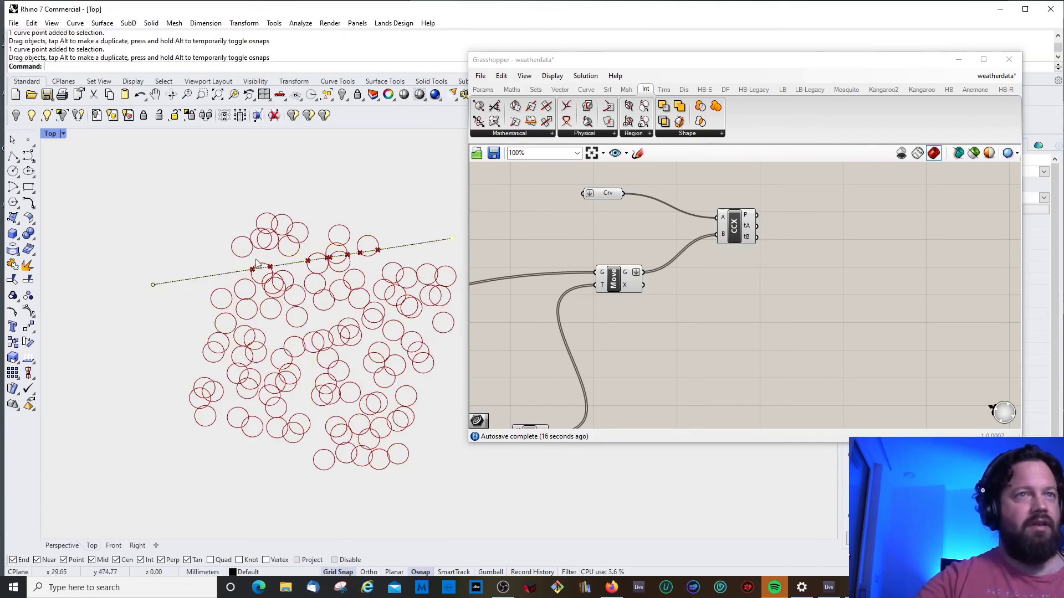
drag(154, 285, 190, 477)
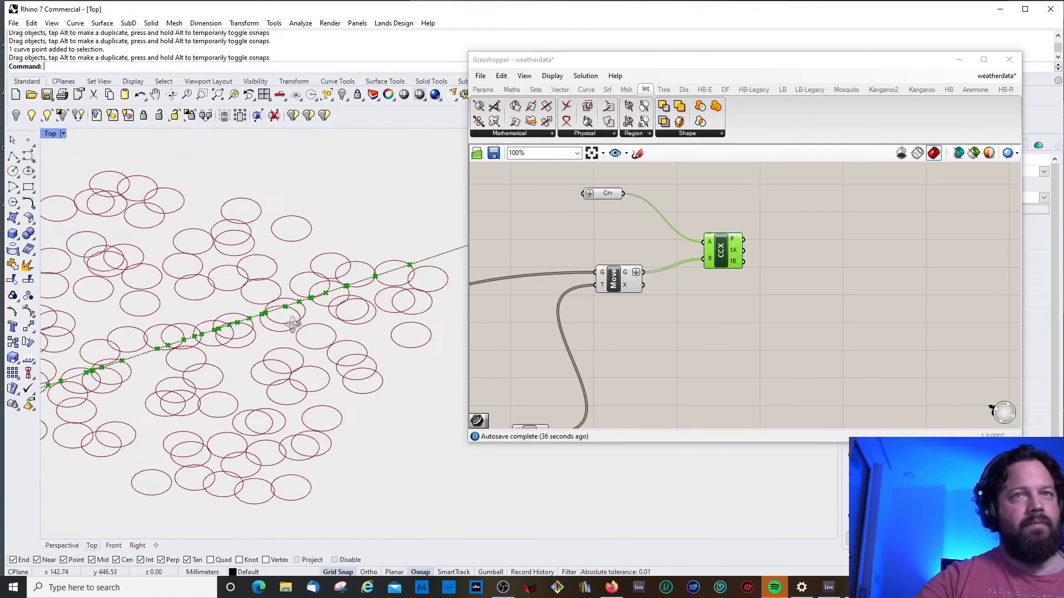
Step: Move the intersection component up on the canvas, roughly level with the Curve parameter
drag(720, 252, 737, 211)
click(776, 239)
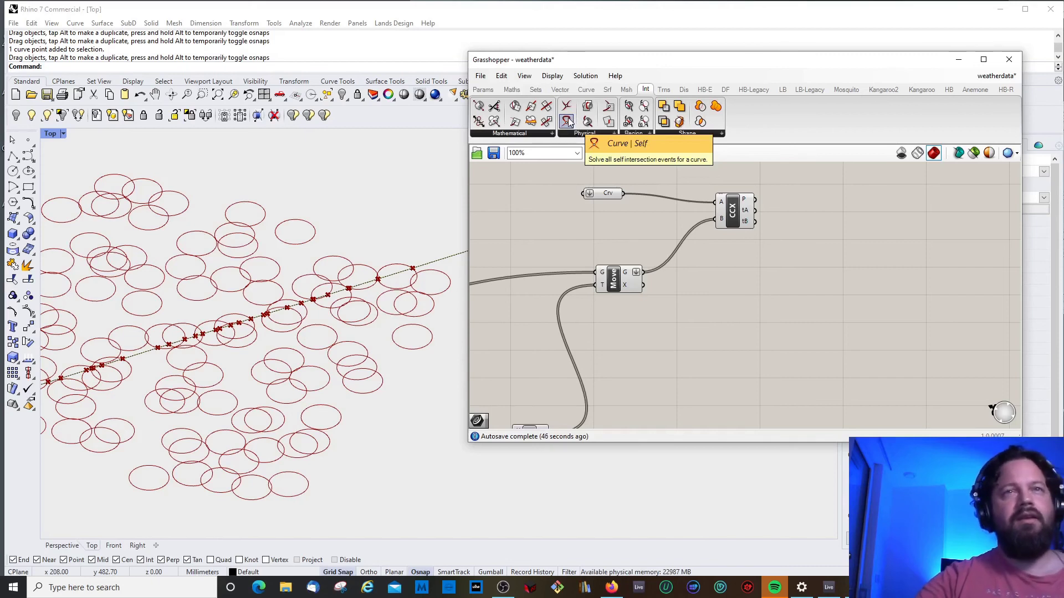
drag(568, 121, 713, 306)
drag(740, 301, 740, 302)
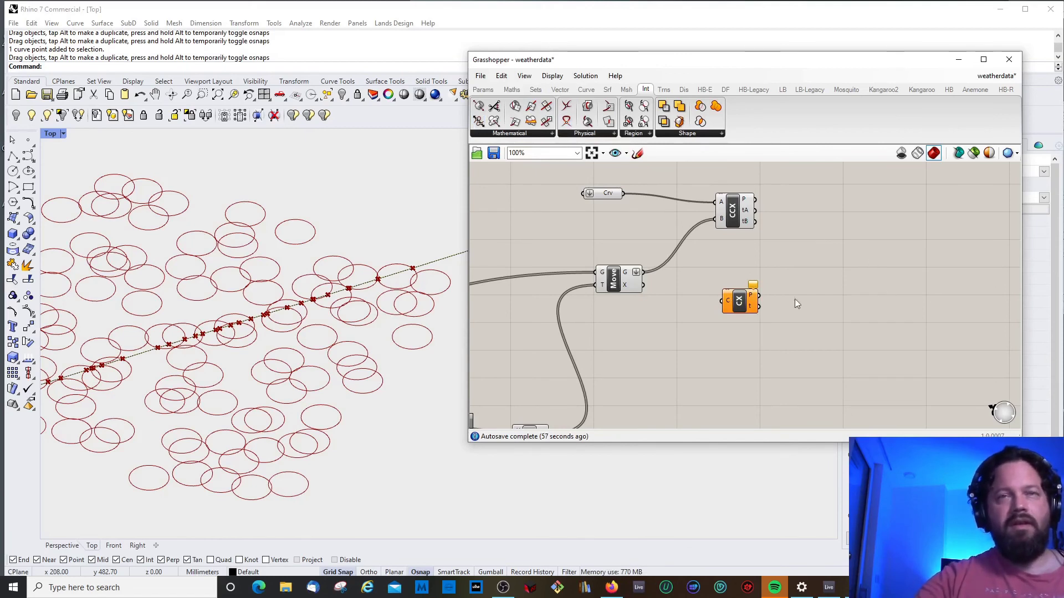
click(739, 302)
key(Delete)
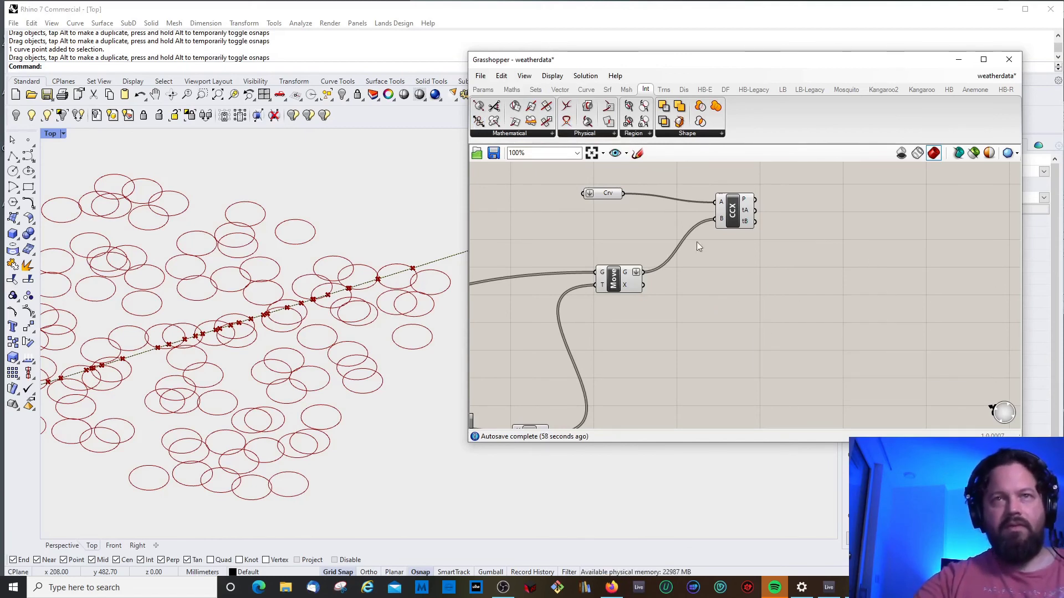
Step: Add a Multiple Curves intersection component to the canvas and place it below the curve-curve intersection component
click(583, 134)
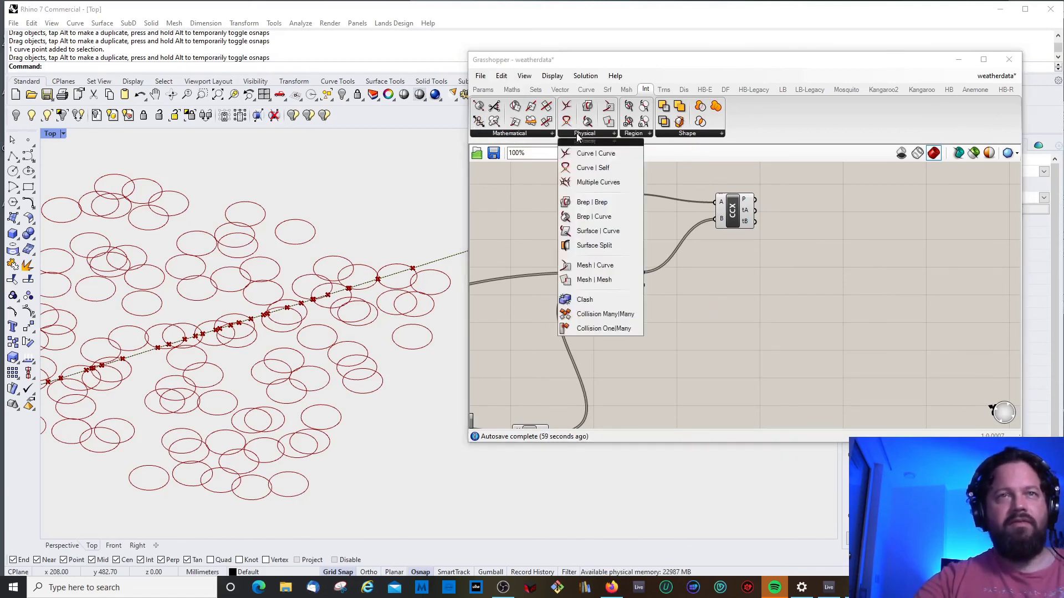
click(597, 182)
click(775, 314)
click(732, 211)
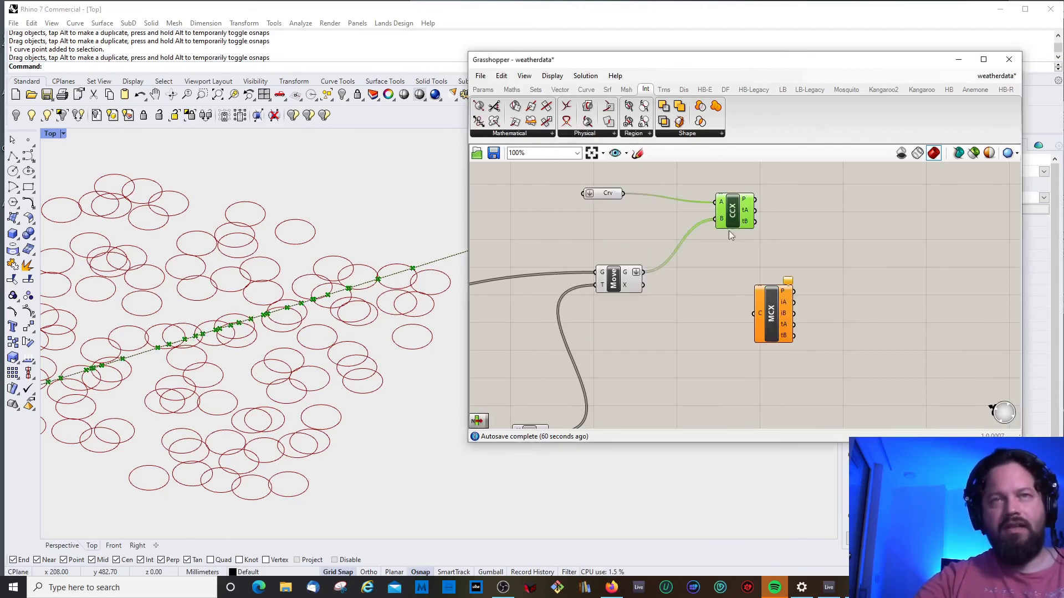
drag(782, 326, 728, 309)
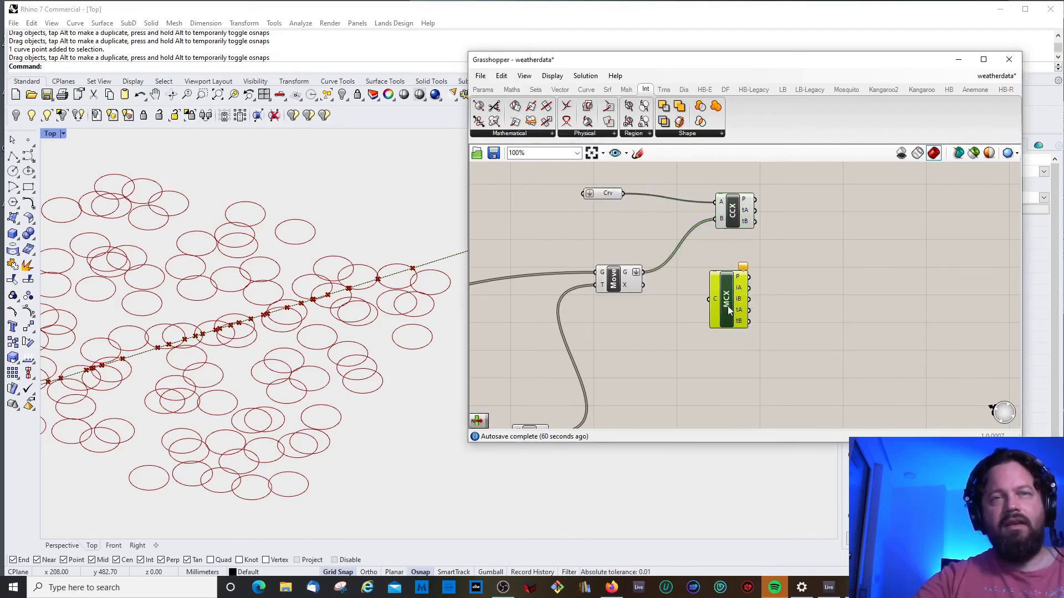
Step: Remove the flatten from the Move component's geometry output and connect that output to the Multiple Curves component's curve input
right_click(638, 276)
click(656, 334)
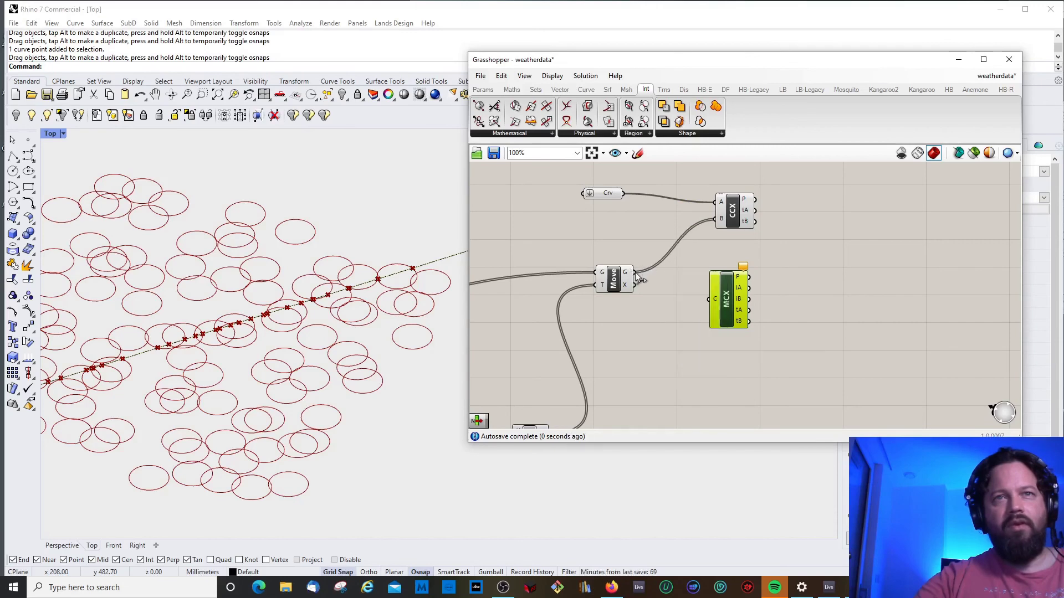
drag(637, 276, 709, 299)
Step: Examine the points where the circles intersect each other in the Top viewport and the outputs of the Multiple Curves component
scroll(240, 342, down, 2)
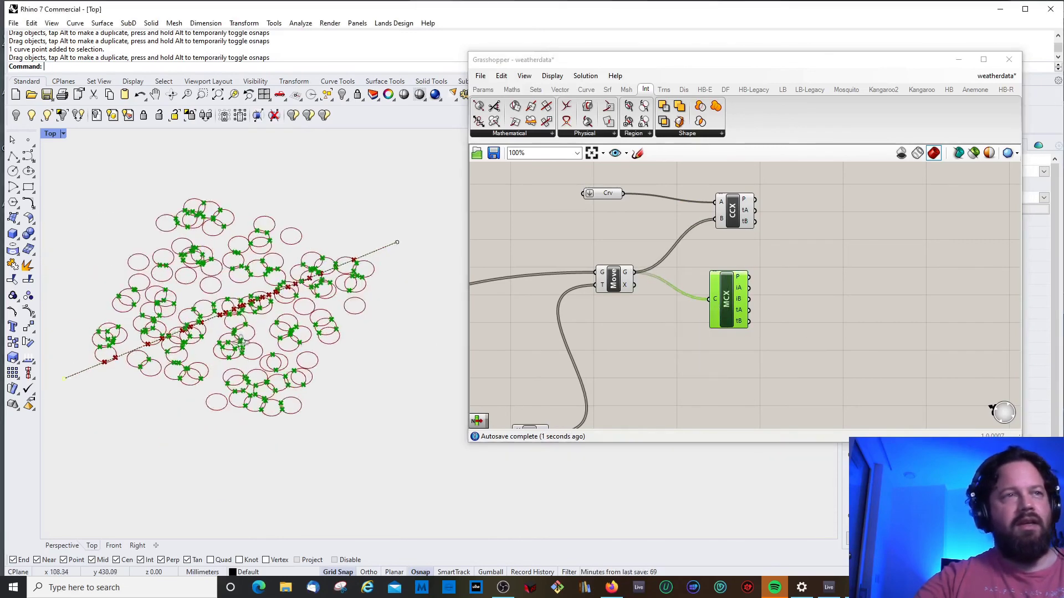
scroll(206, 244, up, 5)
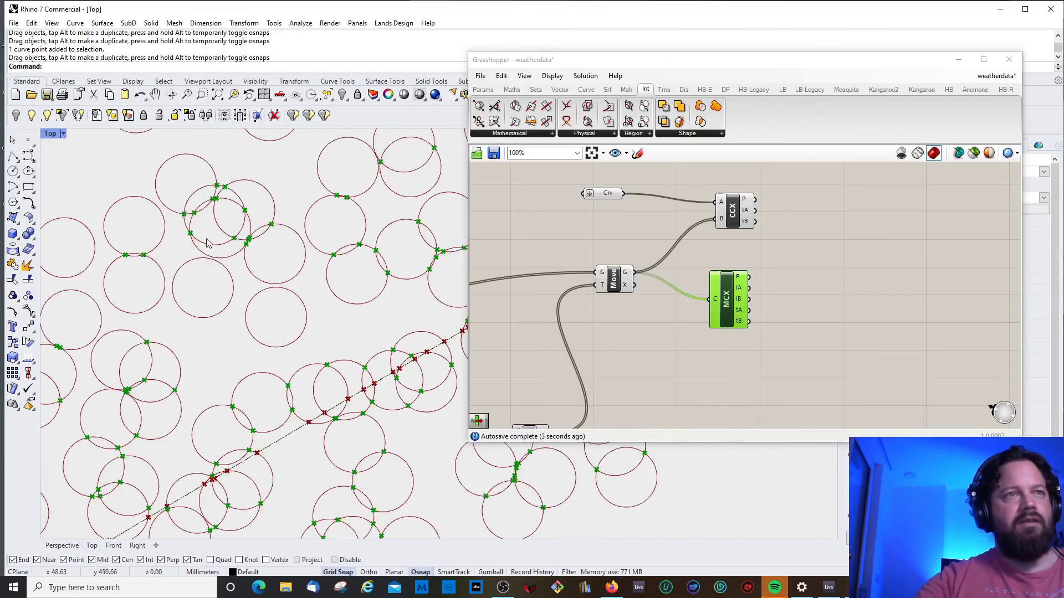
scroll(206, 244, up, 2)
scroll(369, 316, down, 1)
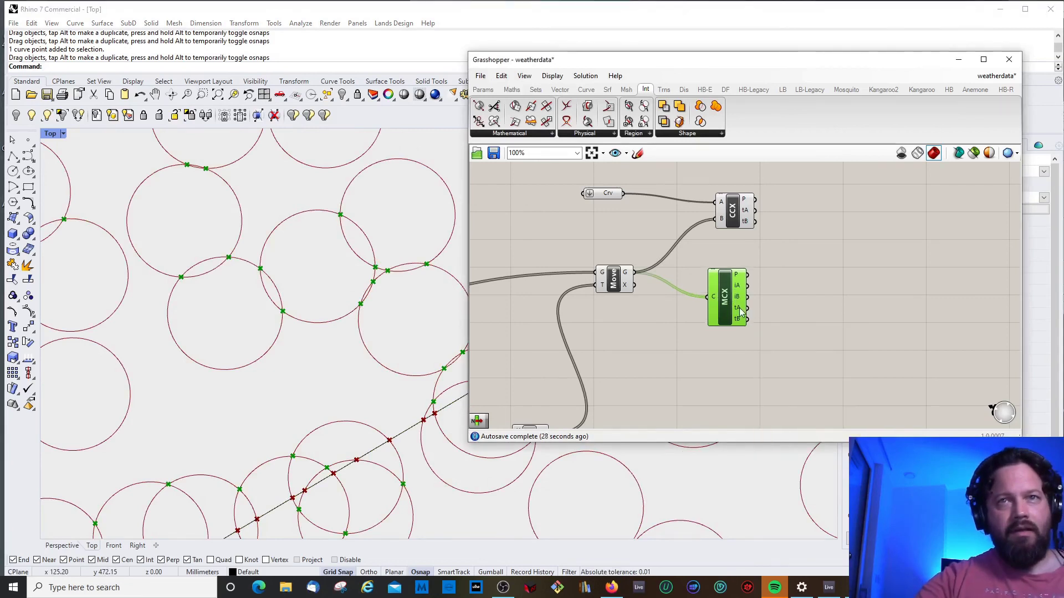
mouse_move(738, 311)
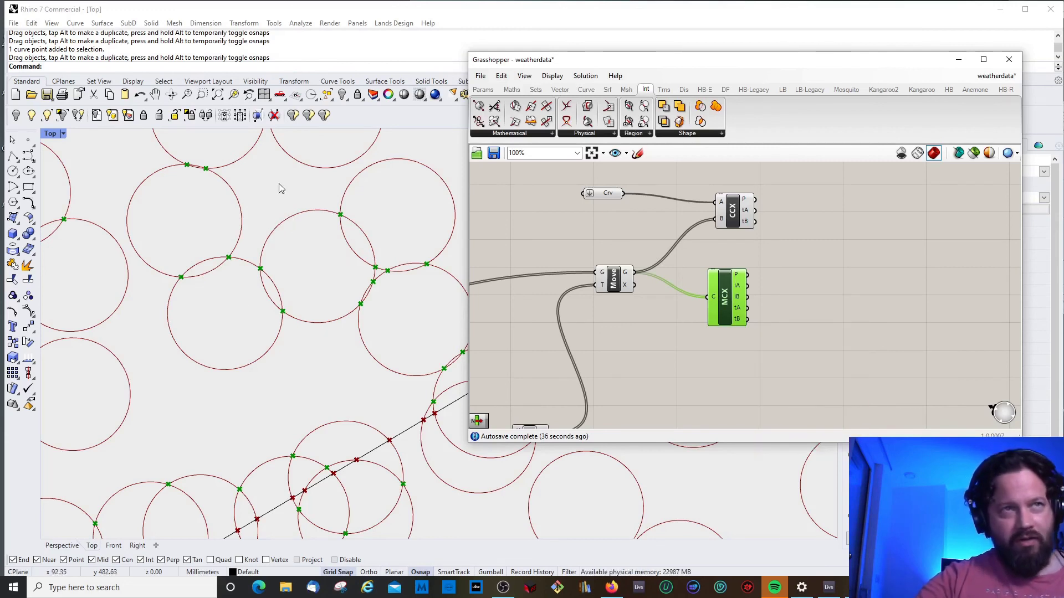
click(283, 226)
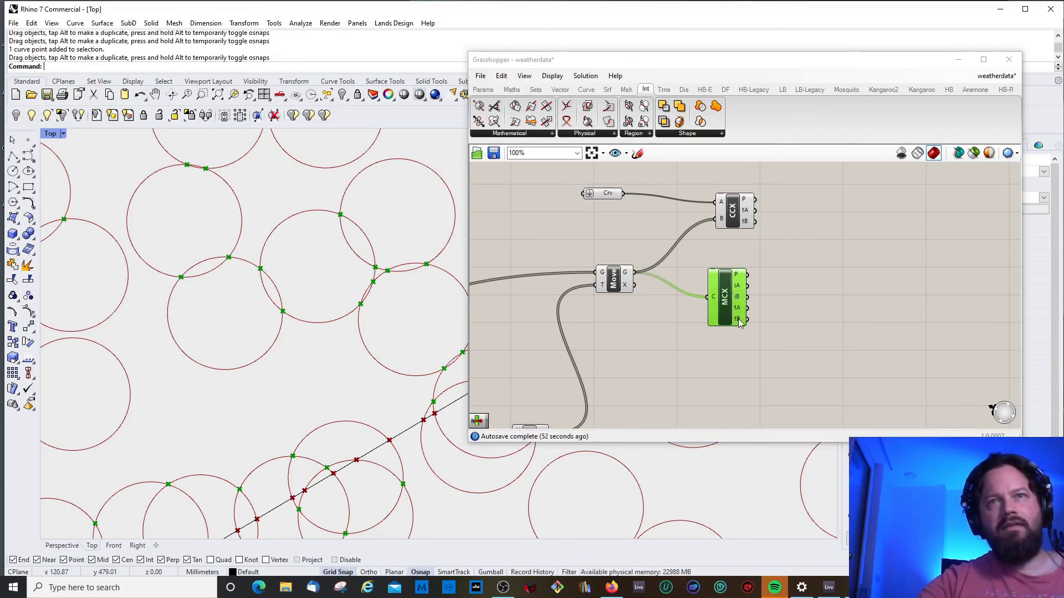
click(756, 294)
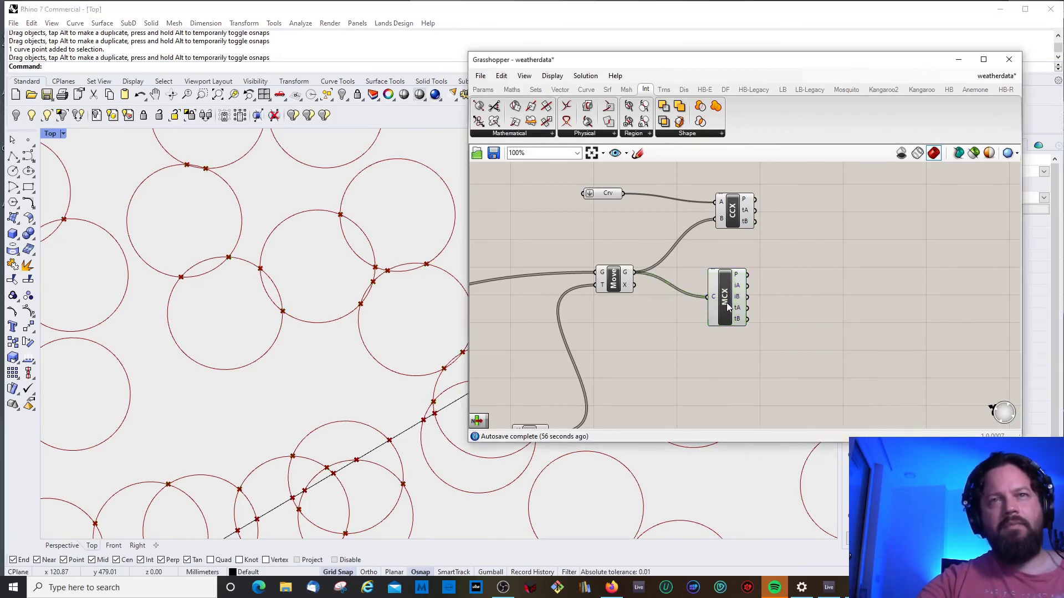
Step: Align the Multiple Curves component beneath the curve-curve intersection component
drag(731, 298, 742, 309)
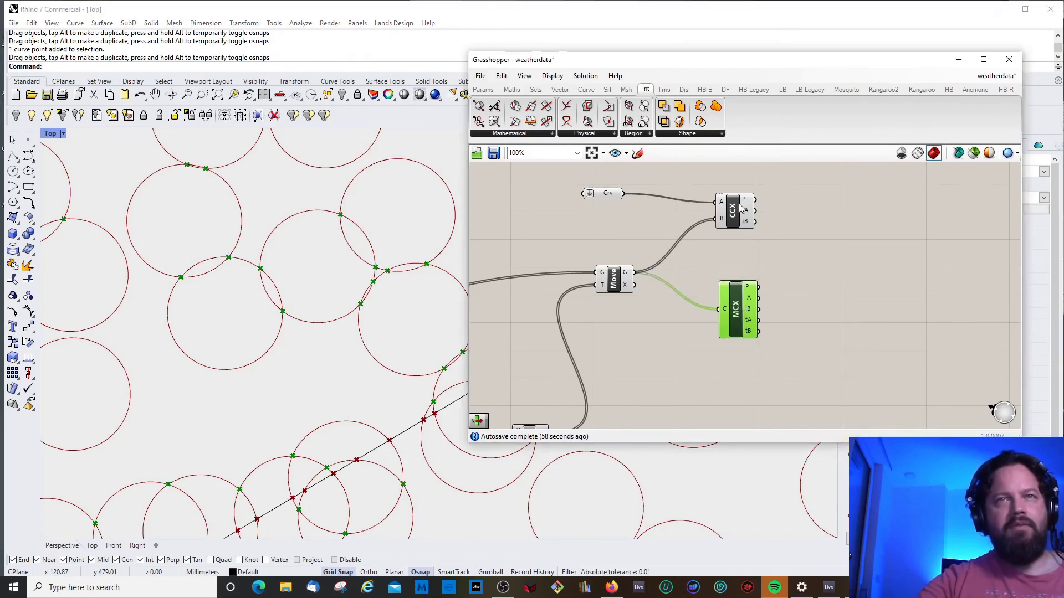
click(741, 235)
click(736, 302)
Step: Review the intersection points across the whole circle field together with the full definition, and minimize the Grasshopper window
scroll(656, 309, down, 3)
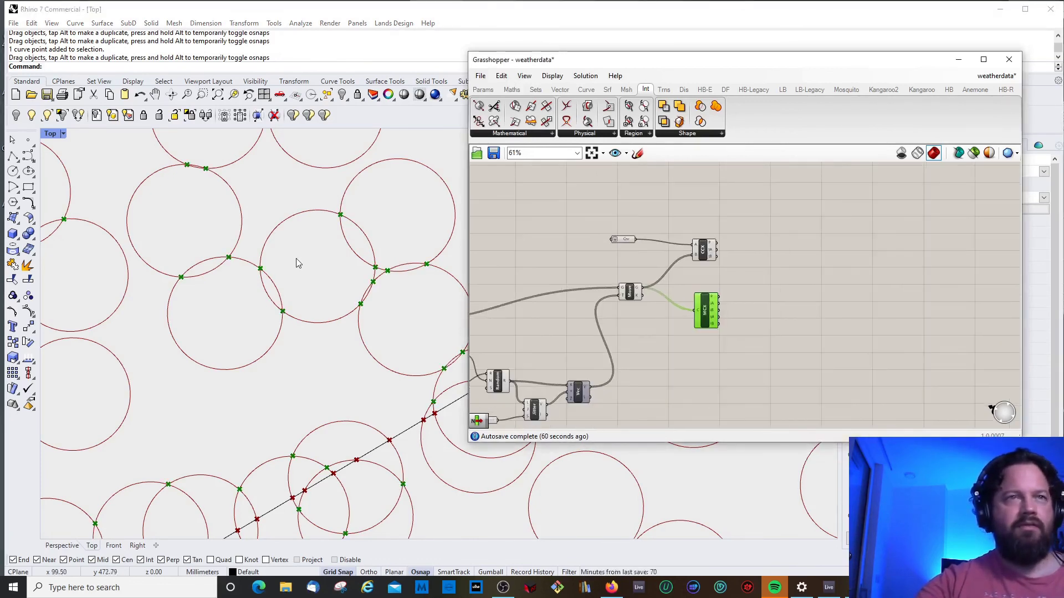
scroll(297, 261, down, 6)
scroll(254, 339, up, 2)
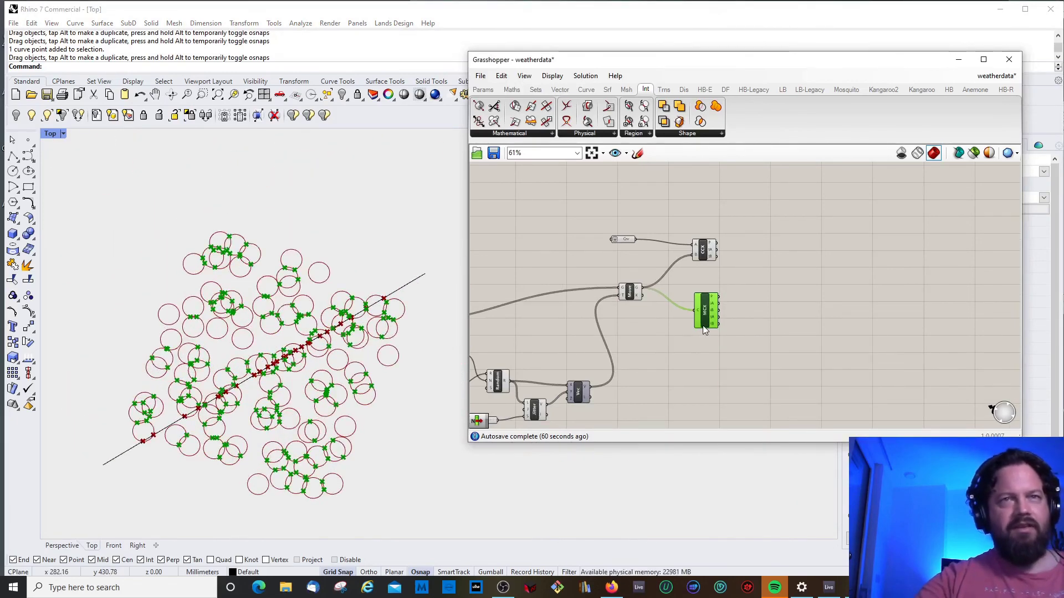
scroll(687, 266, down, 2)
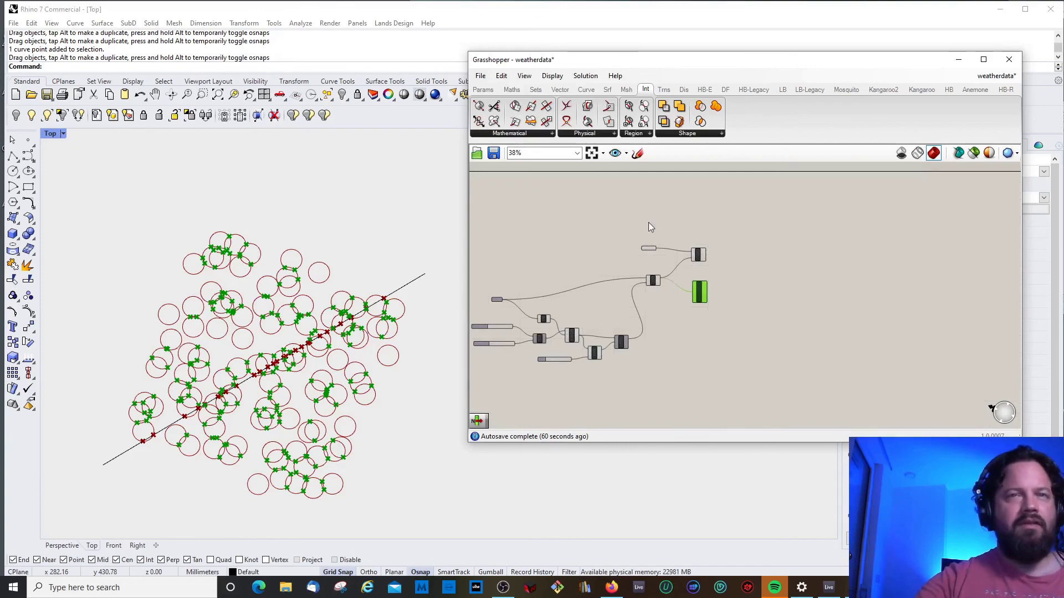
drag(640, 221, 696, 299)
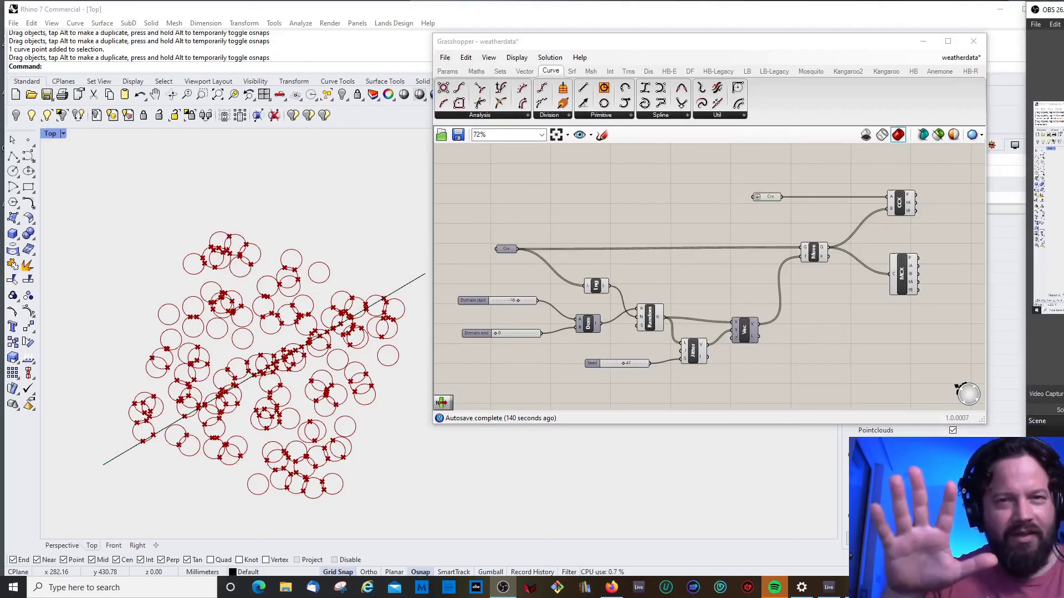
double_click(3, 5)
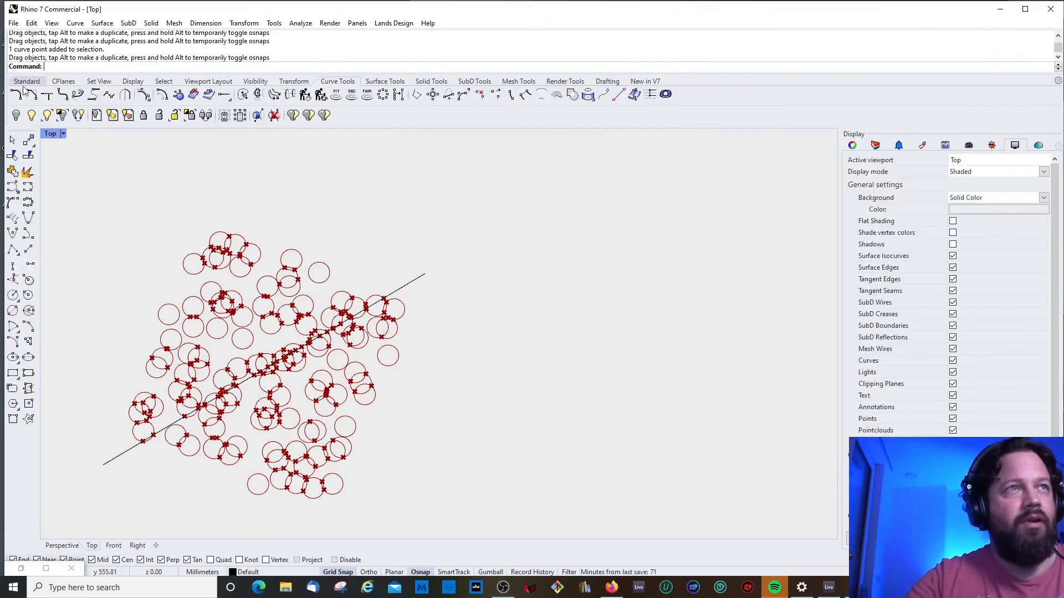